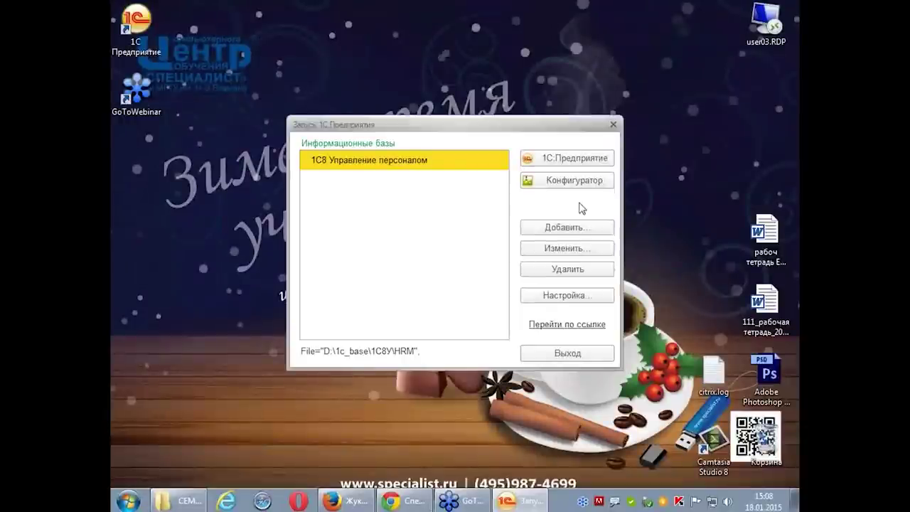
- Start the 1С8 Управление персоналом infobase in 1С:Предприятие mode and dismiss the Информация window
click(580, 157)
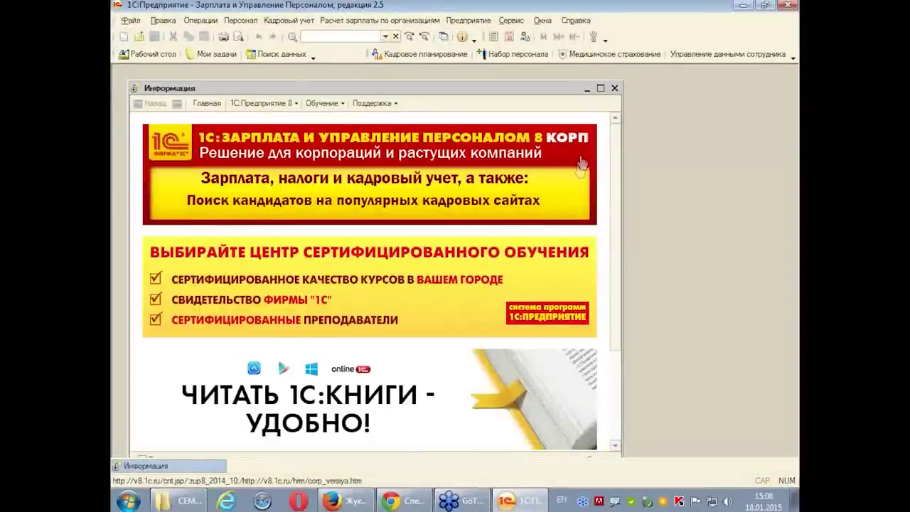
click(615, 89)
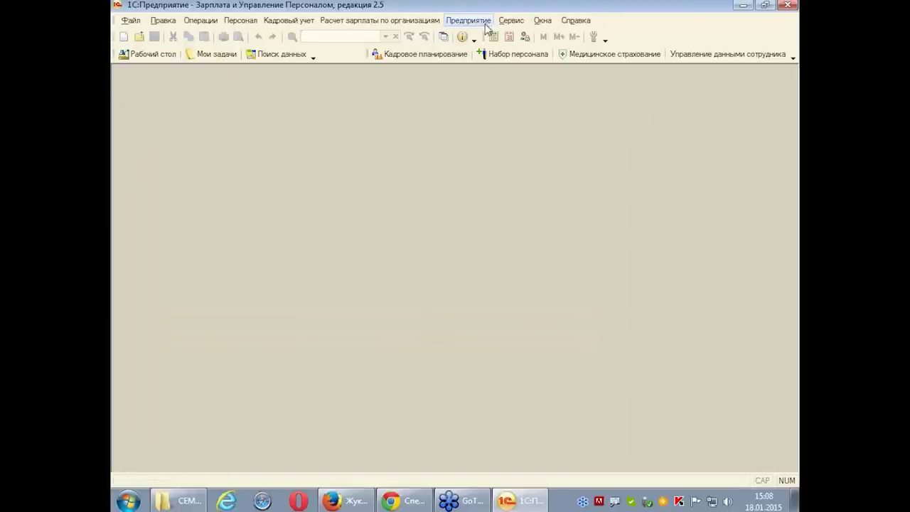
- Switch the program interface to Кадровый учет организаций
click(510, 21)
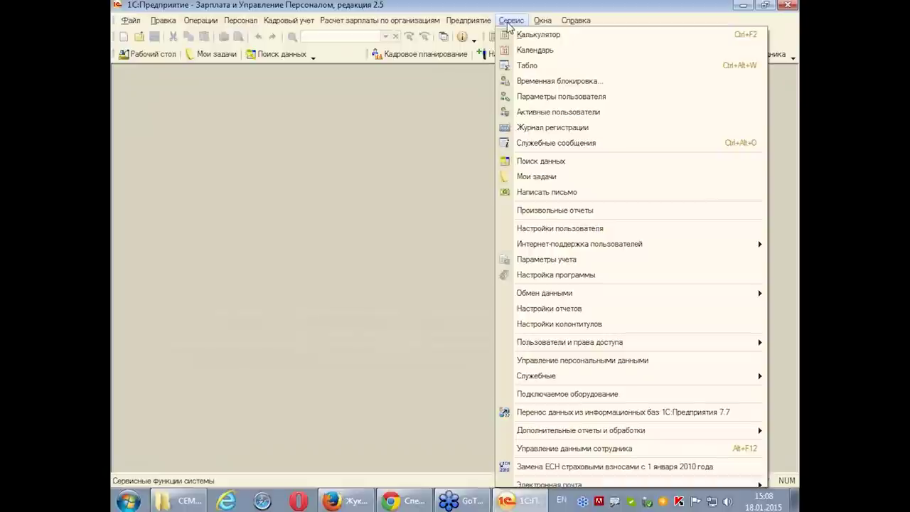
scroll(611, 310, down, 2)
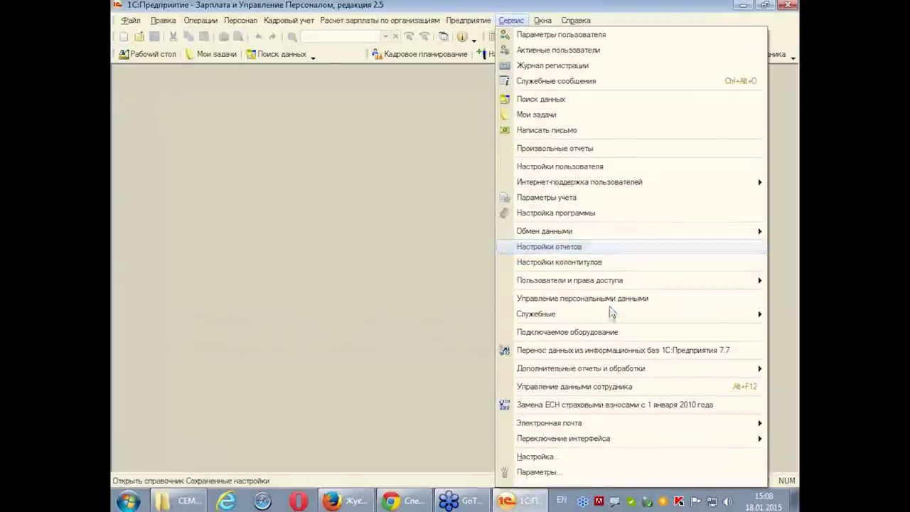
mouse_move(606, 440)
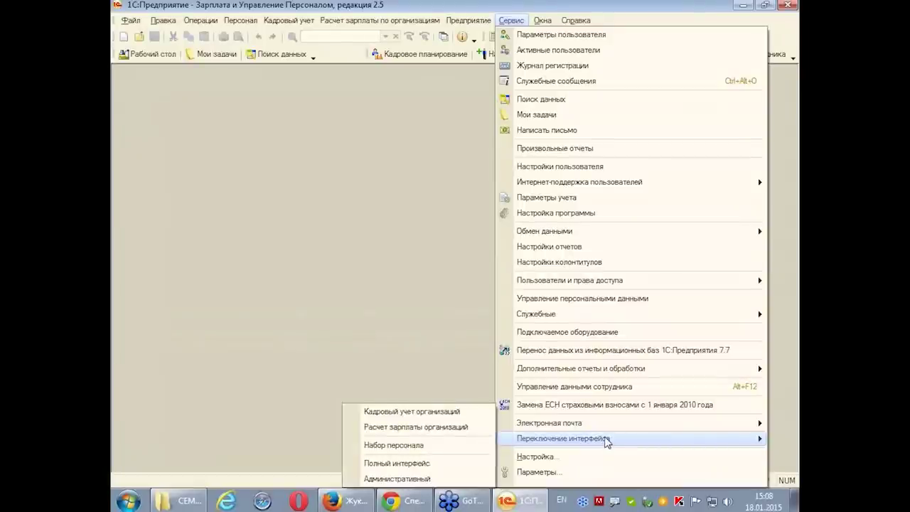
click(440, 415)
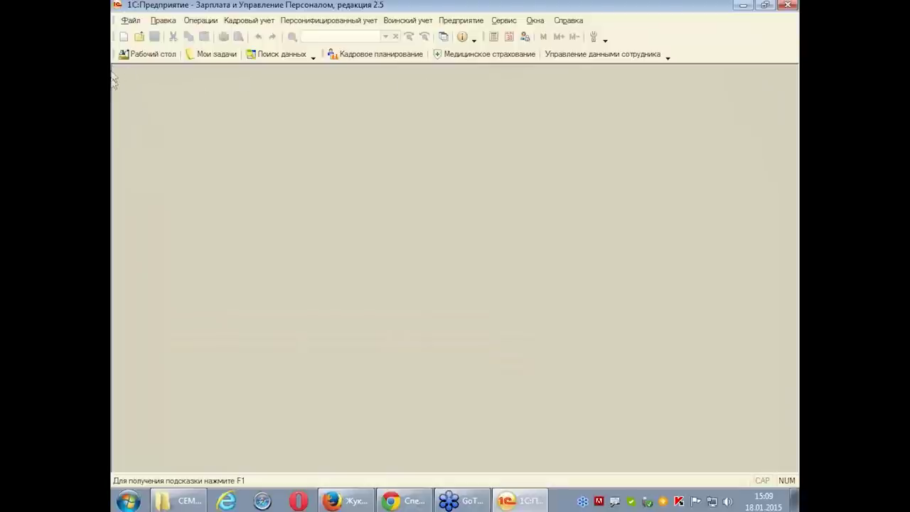
- Turn off Показывать Рабочий стол in the current user's settings, agree to close the desktop, and reopen it manually
click(163, 57)
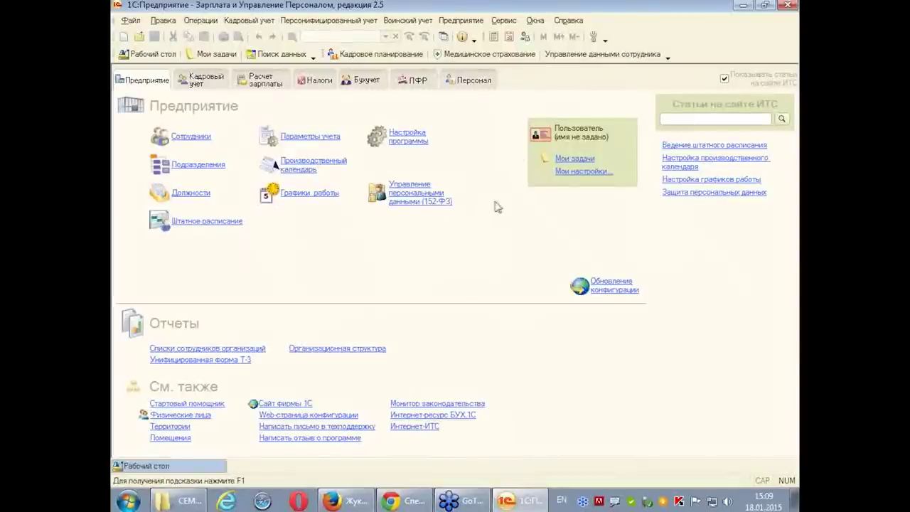
click(587, 172)
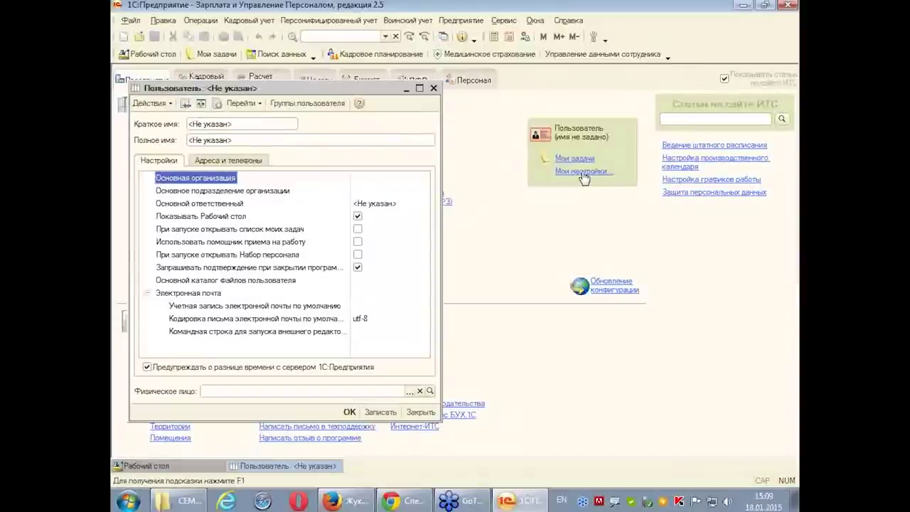
click(359, 217)
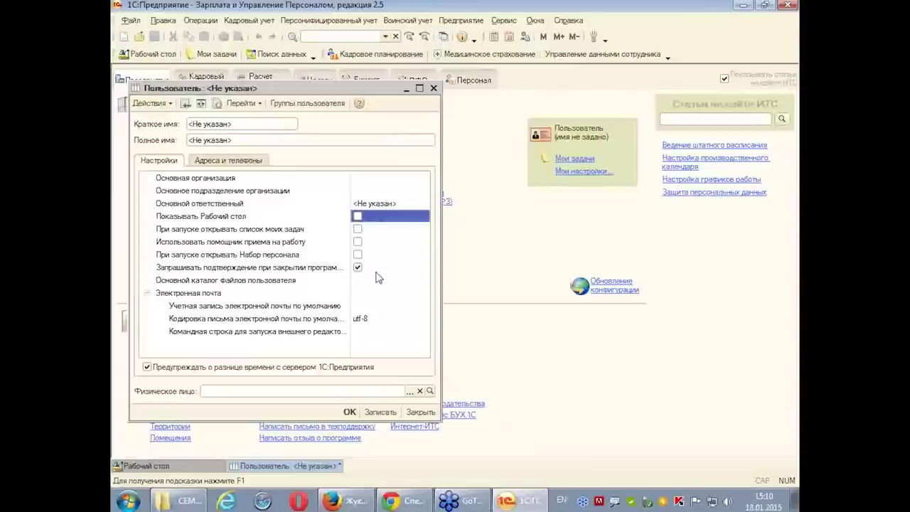
click(350, 412)
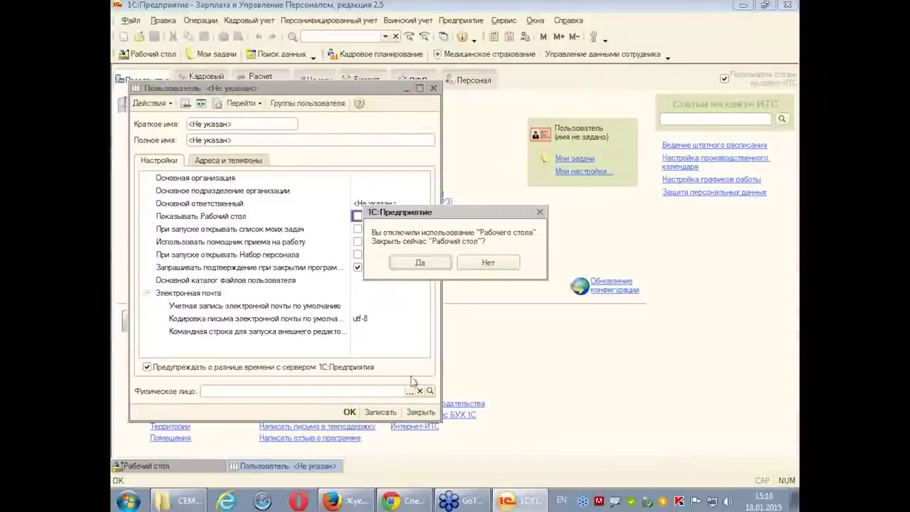
click(427, 264)
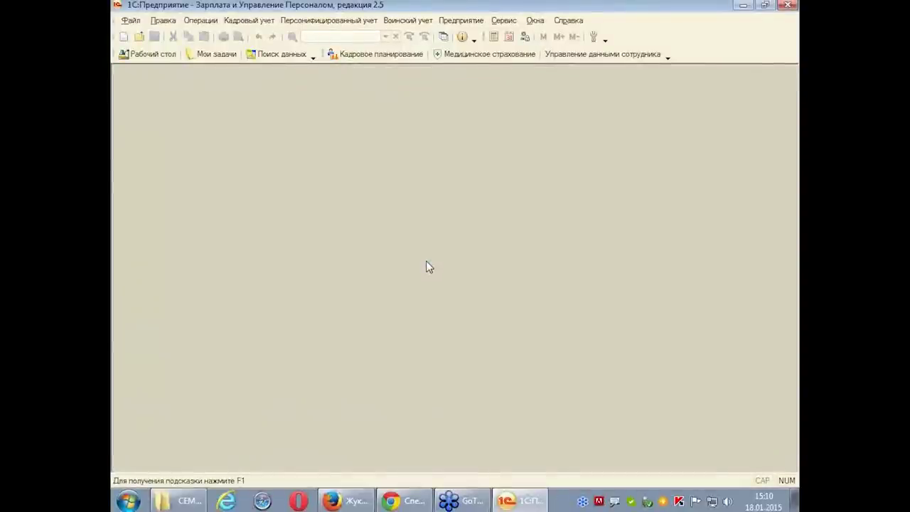
click(146, 55)
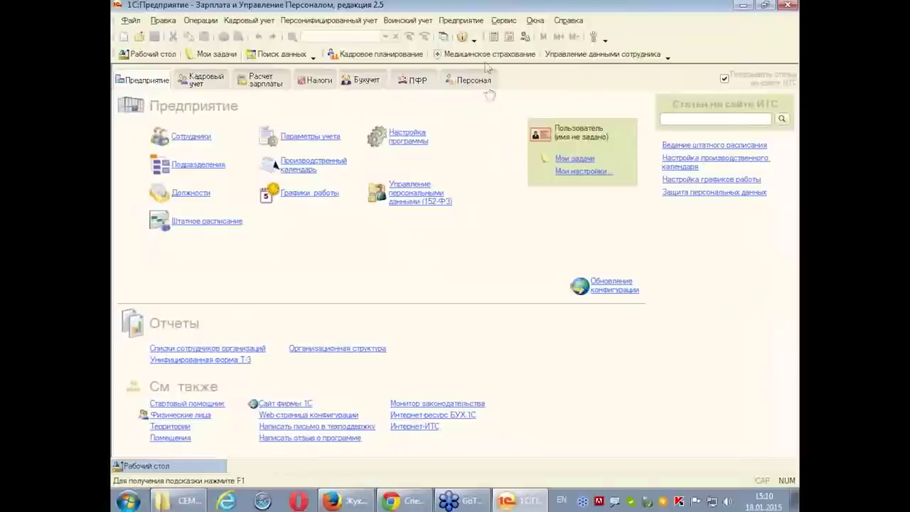
click(503, 21)
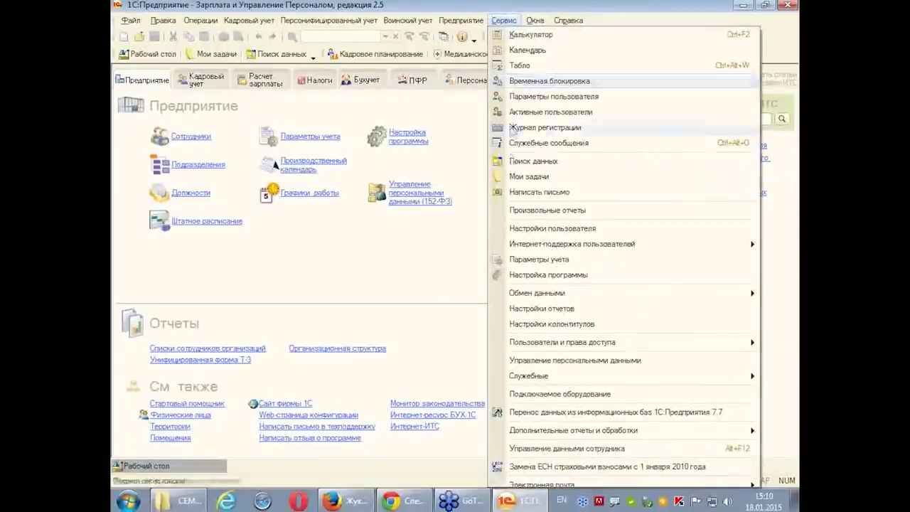
scroll(530, 345, down, 2)
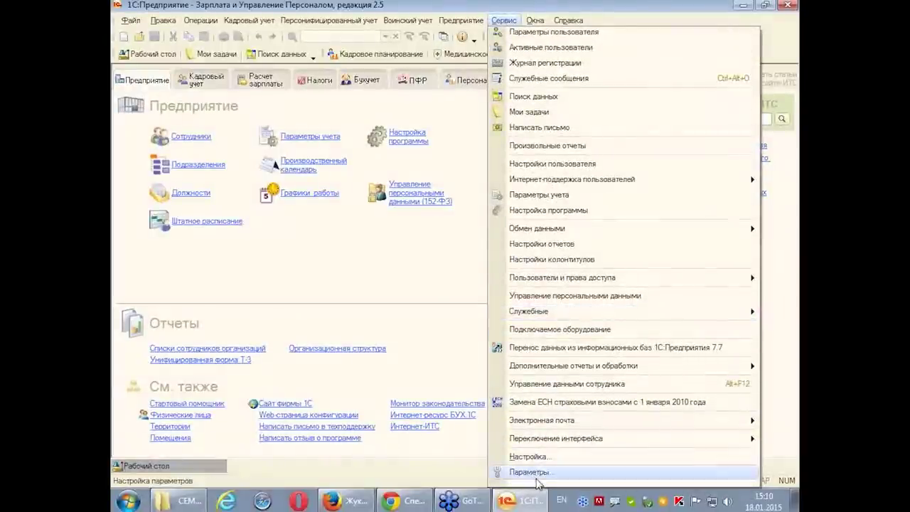
click(412, 266)
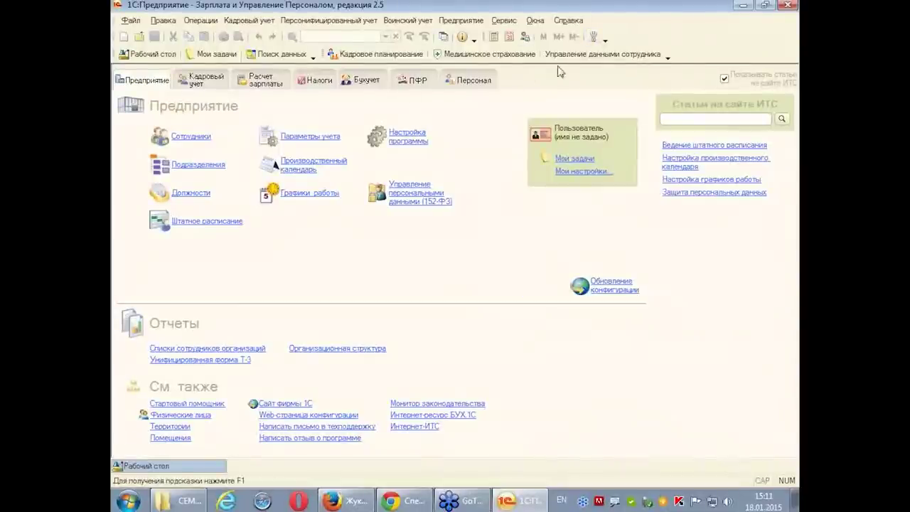
- Set the working date to 01.01.2014 in the general parameters, without using the computer's current date, and check the saved value
click(594, 38)
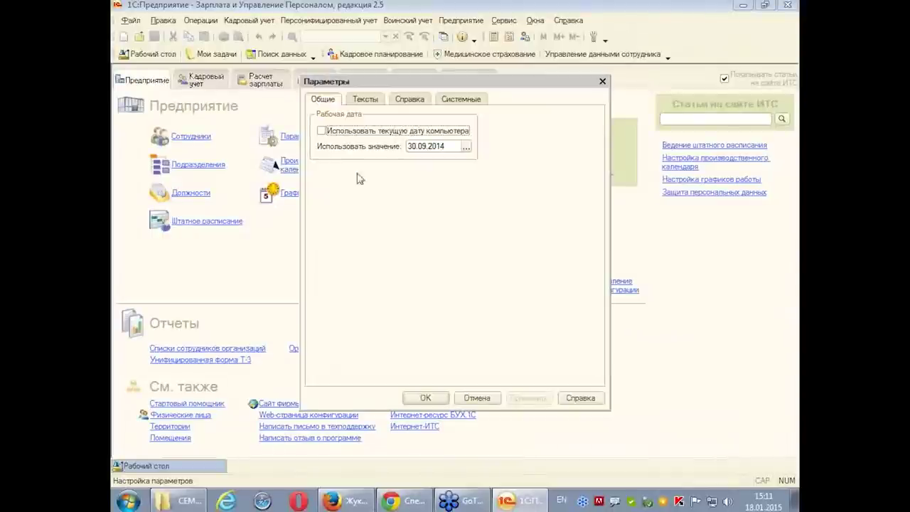
click(321, 132)
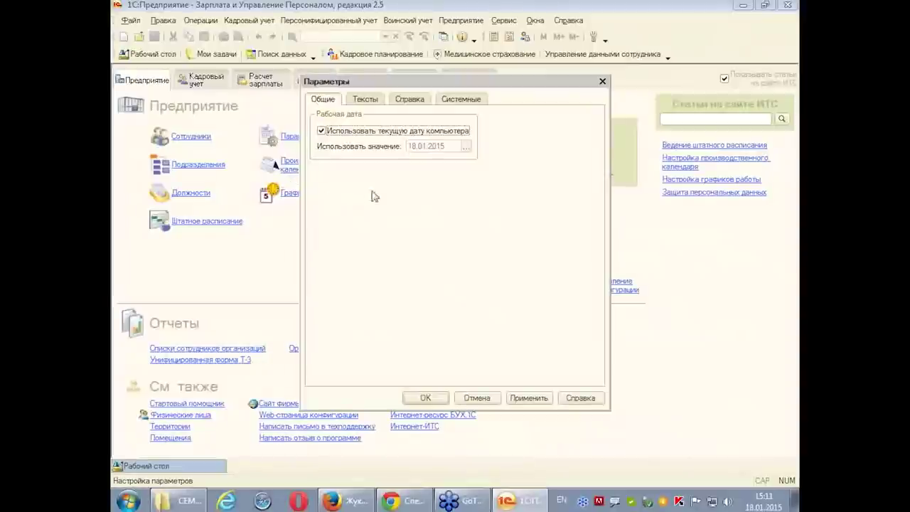
click(321, 131)
click(420, 147)
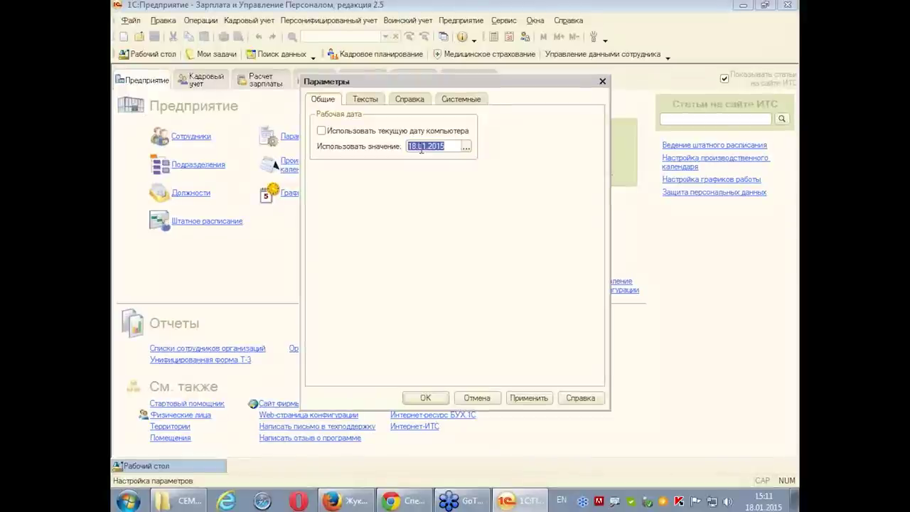
text(01012)
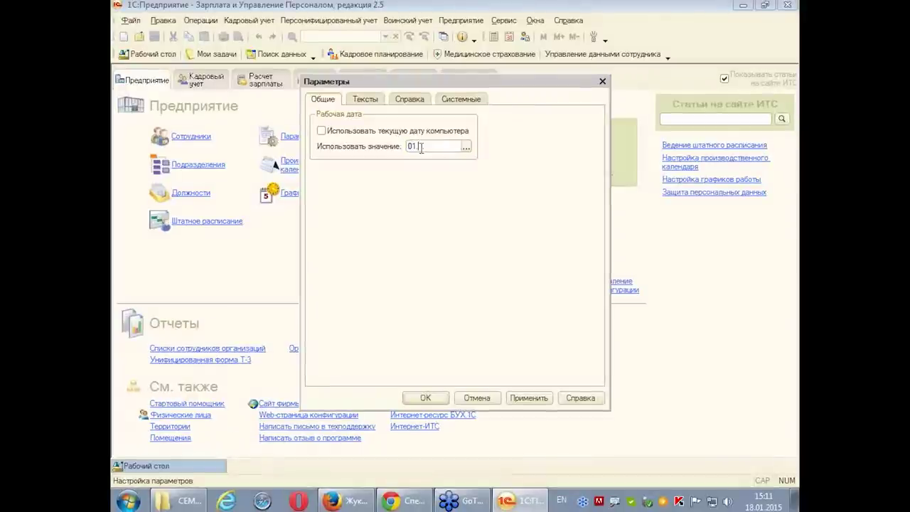
key(BackSpace)
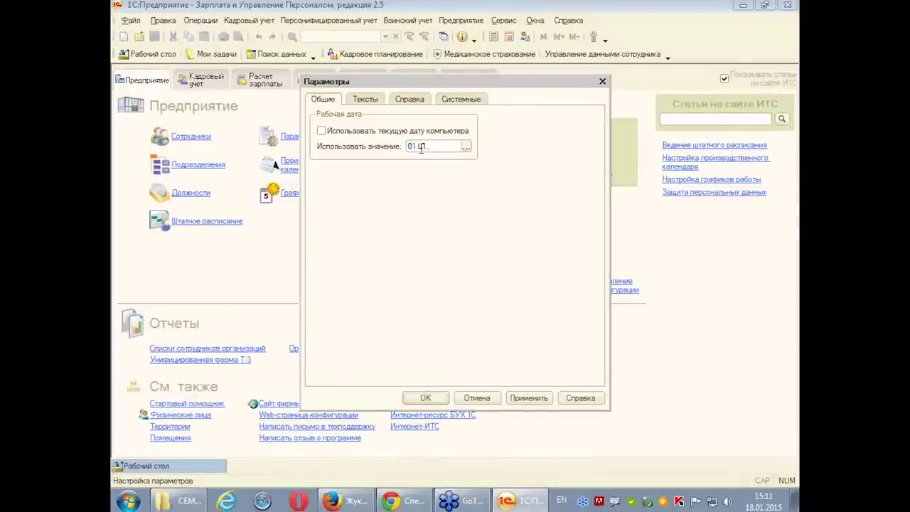
text(14)
key(Return)
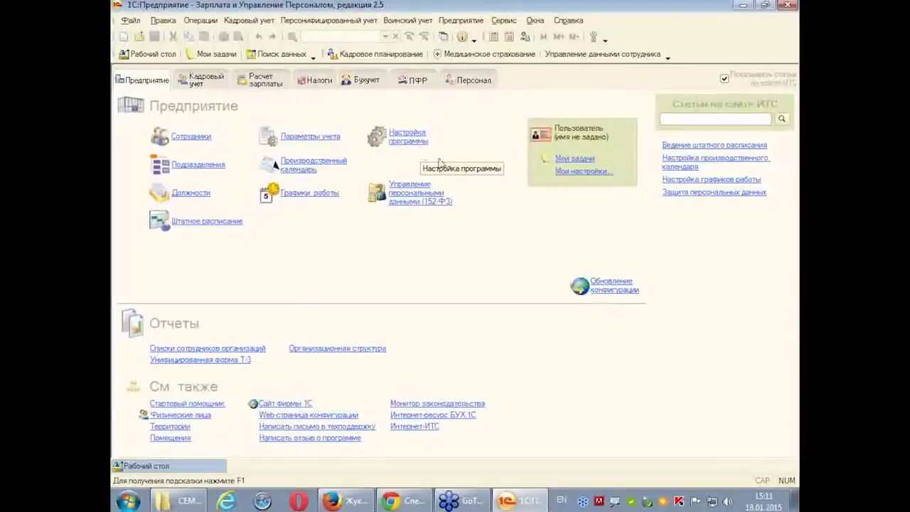
click(595, 39)
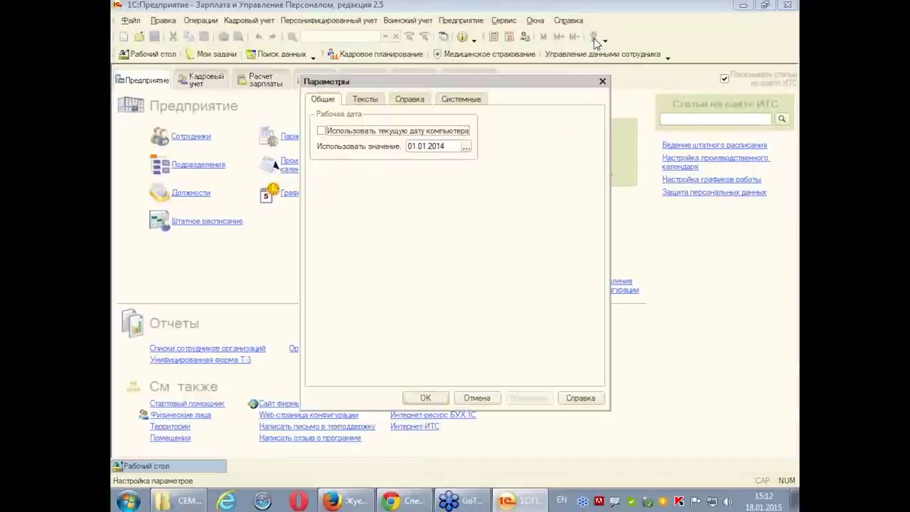
click(603, 82)
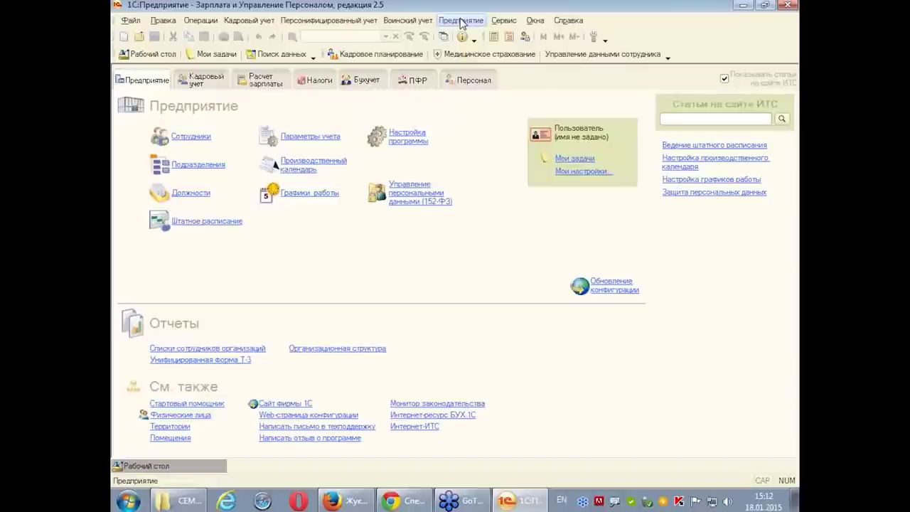
- Open the Адресный классификатор and bring up its classifier loading form
click(461, 21)
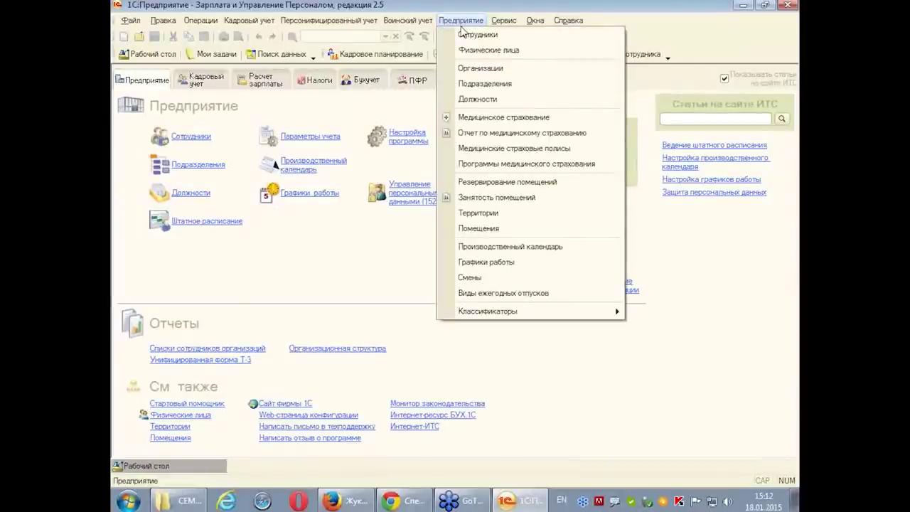
mouse_move(507, 313)
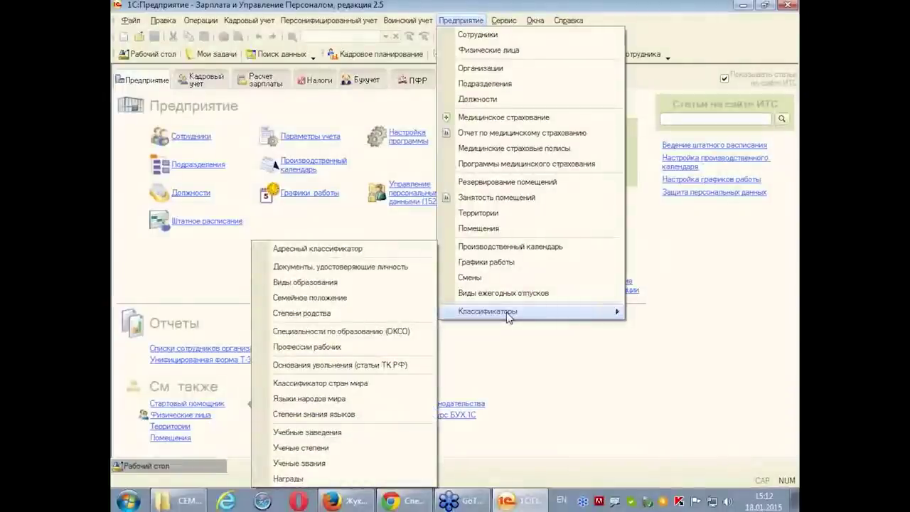
click(365, 253)
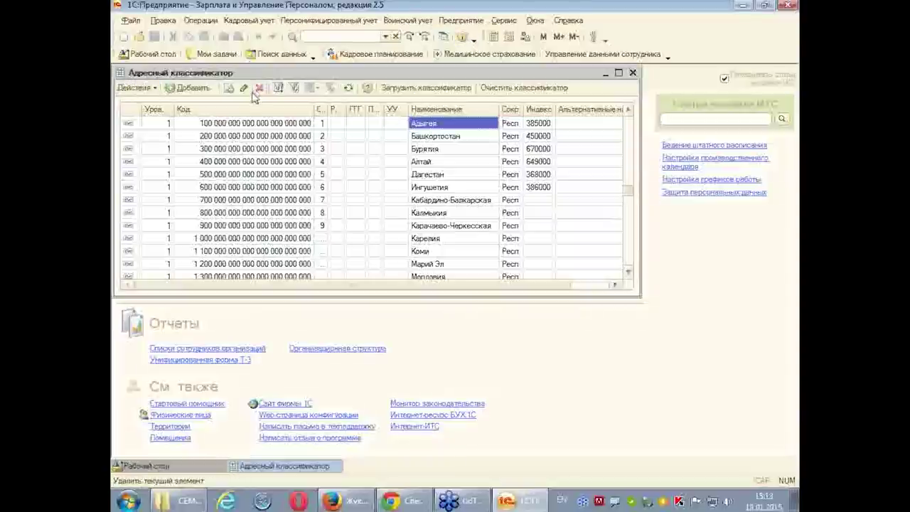
click(422, 91)
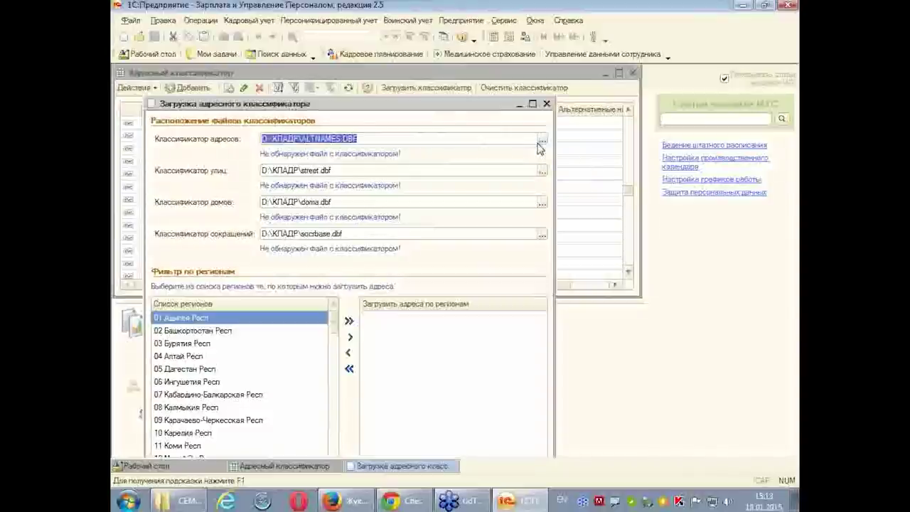
- Add 46 Курская обл to the regions for address loading, then close the form without loading, along with the address classifier
drag(476, 108, 520, 74)
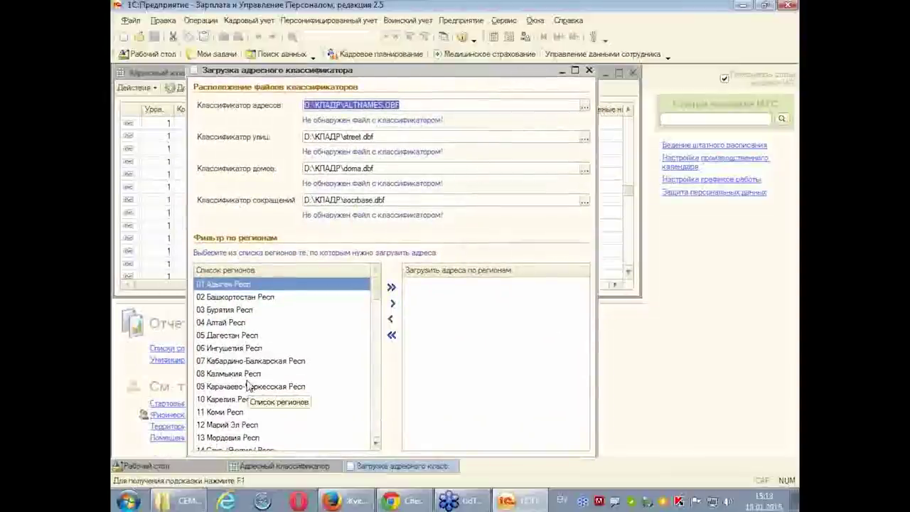
drag(377, 286, 381, 356)
click(230, 400)
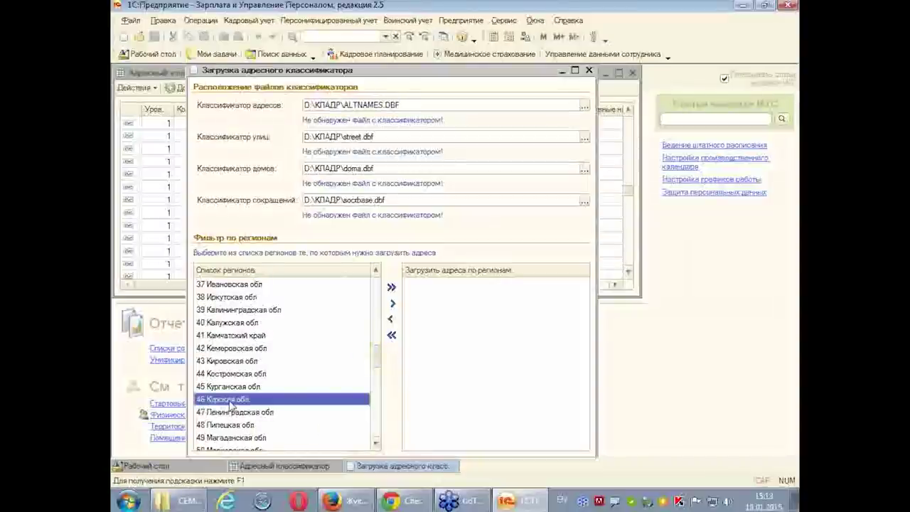
click(393, 305)
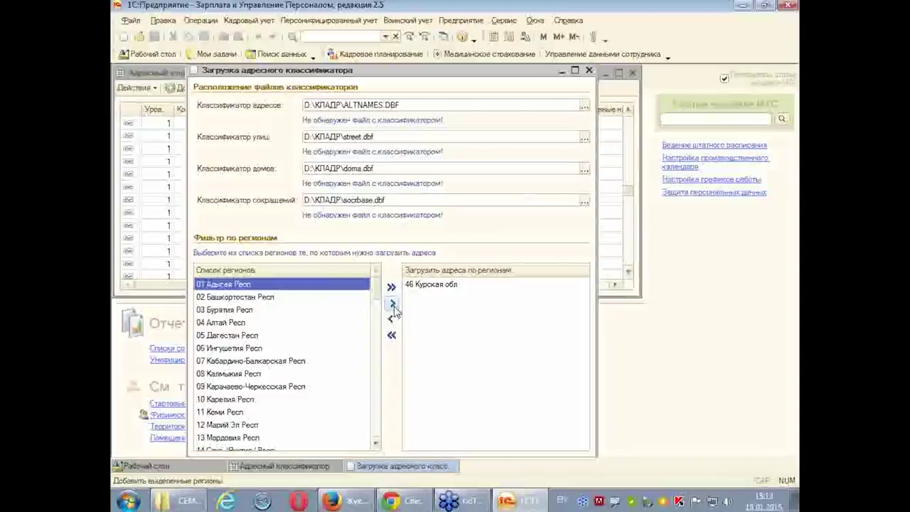
click(589, 74)
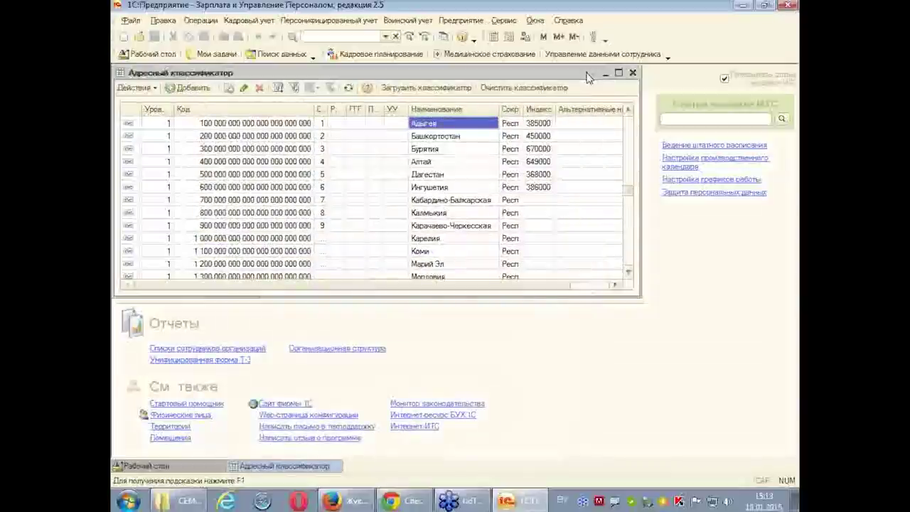
click(633, 74)
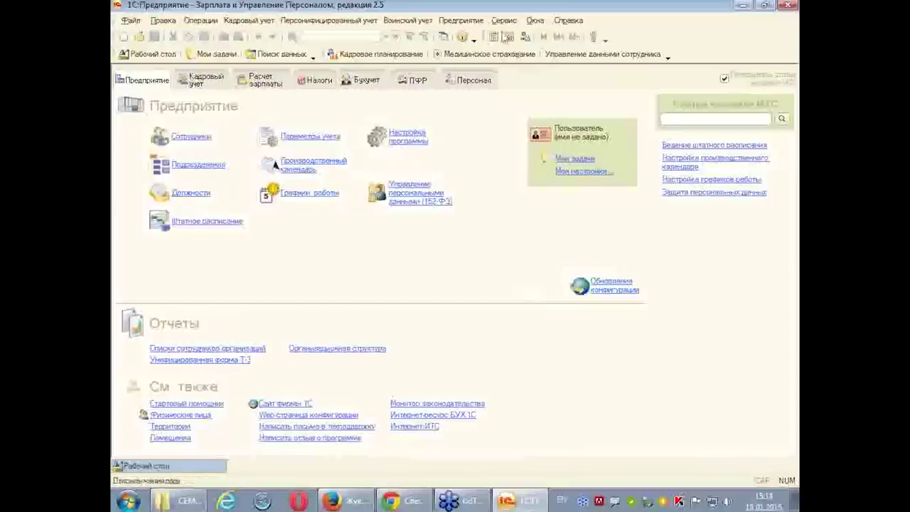
- Open the Виды образования classifier of the enterprise
click(461, 19)
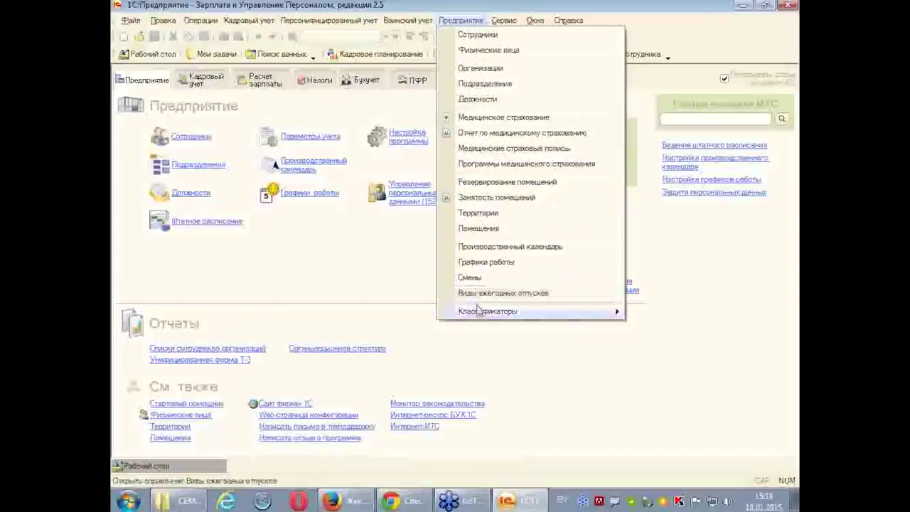
mouse_move(485, 318)
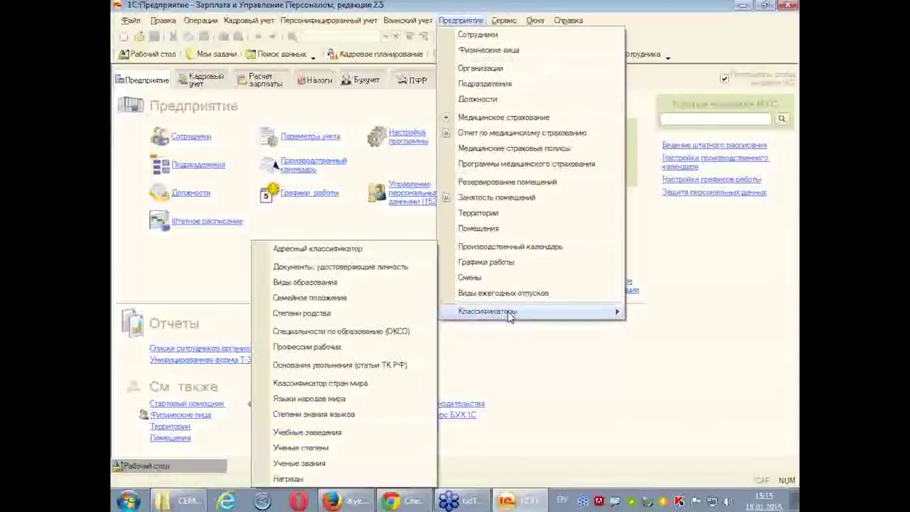
click(329, 283)
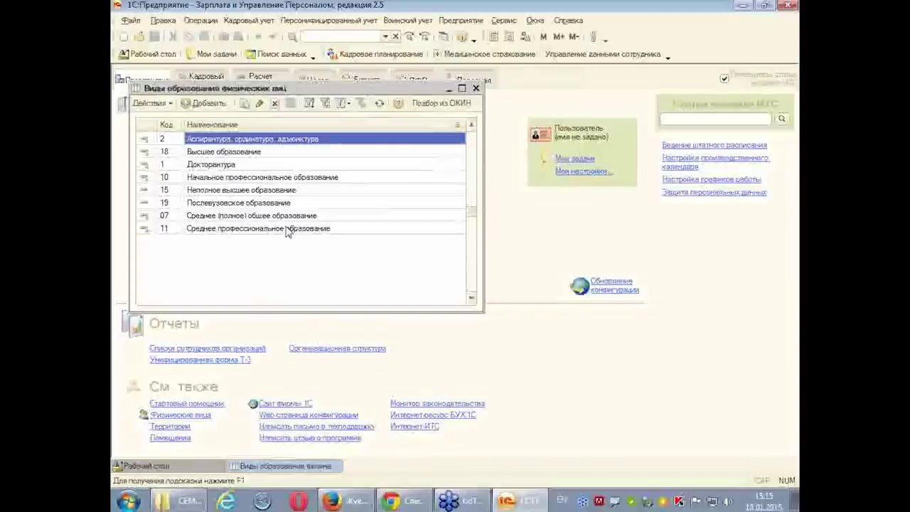
- Open the selection of education types from ОКИН and examine the full list from its heading
click(438, 107)
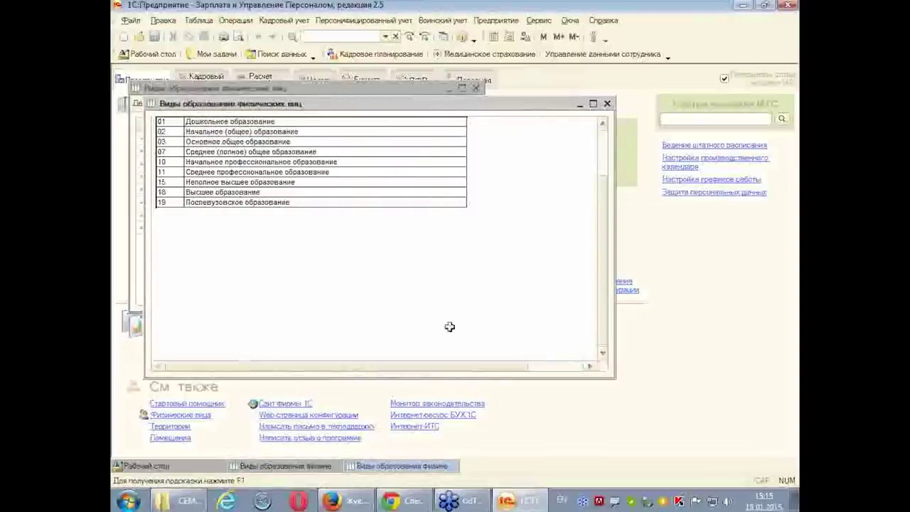
drag(603, 254, 621, 186)
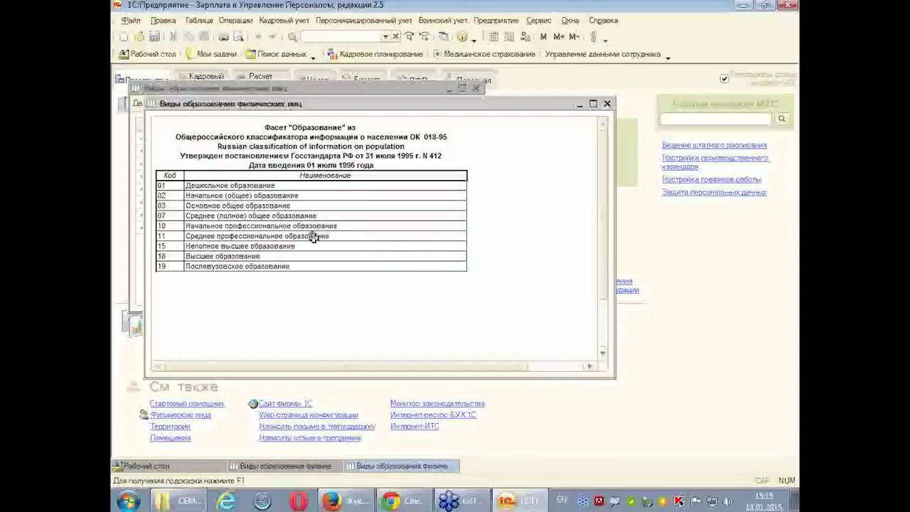
click(228, 267)
double_click(228, 267)
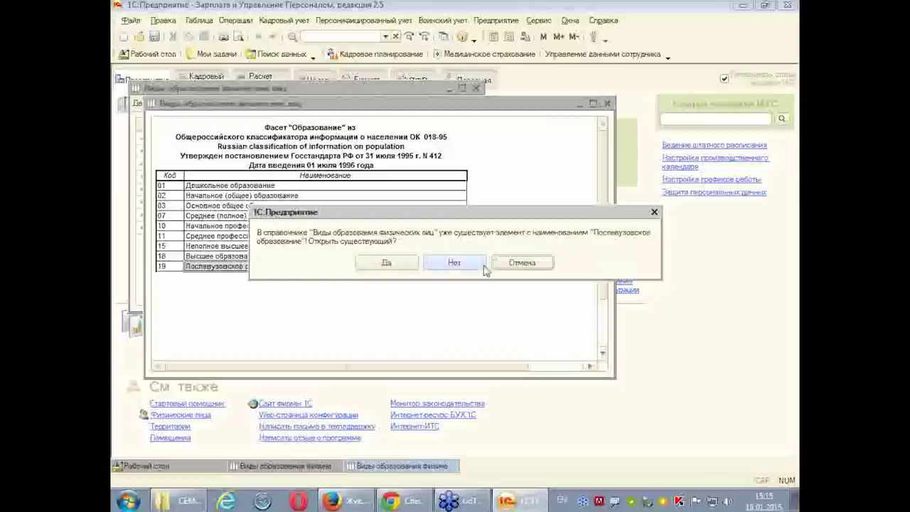
click(479, 263)
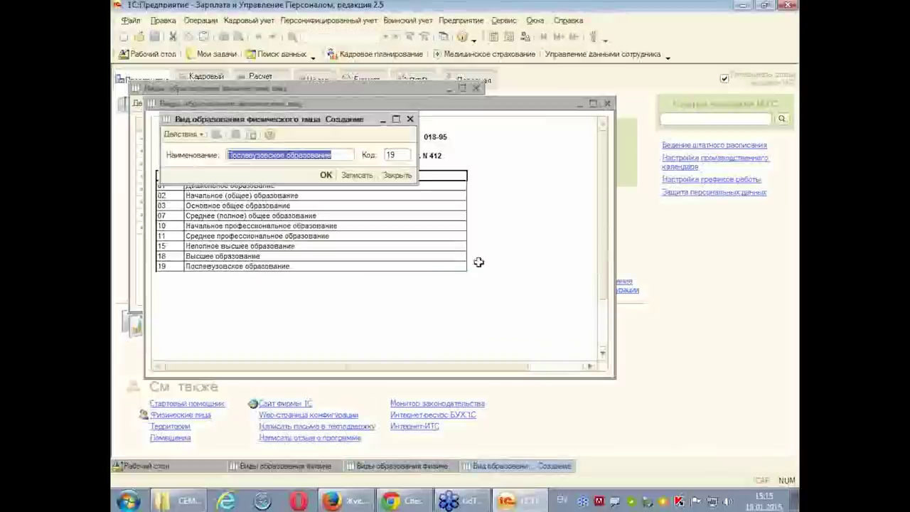
click(410, 119)
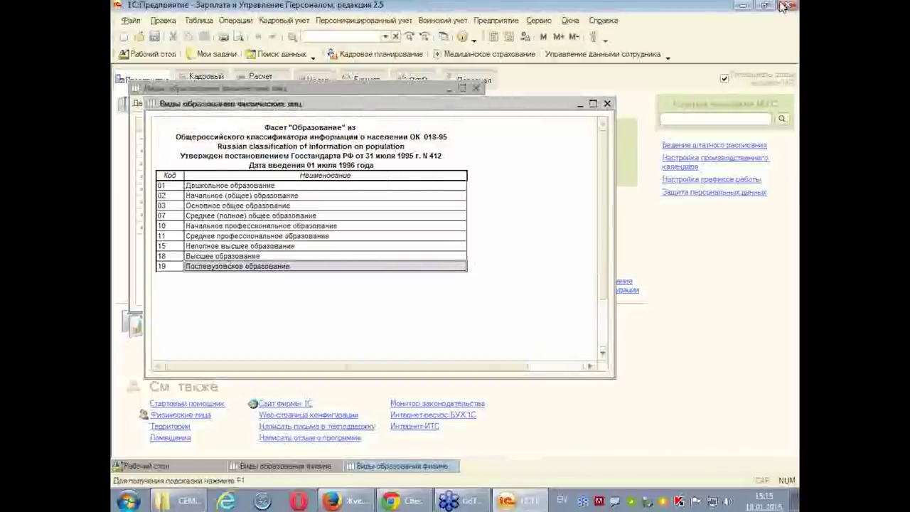
- Add Начальное (общее) образование with code 02 from the ОКИН list, then close both education type windows
double_click(207, 197)
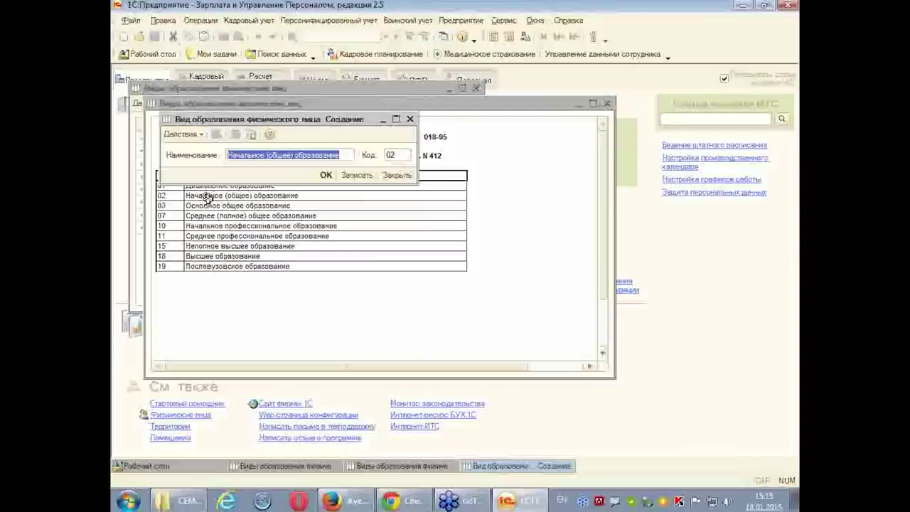
click(326, 175)
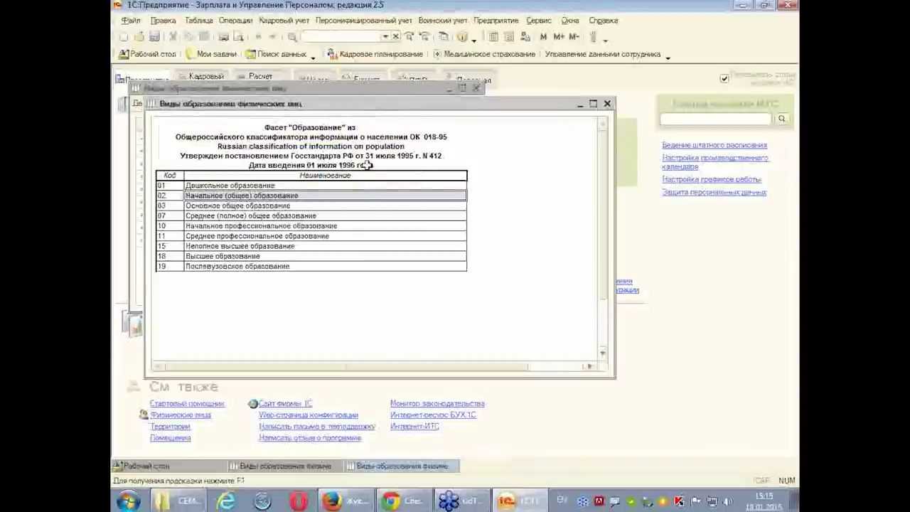
click(607, 104)
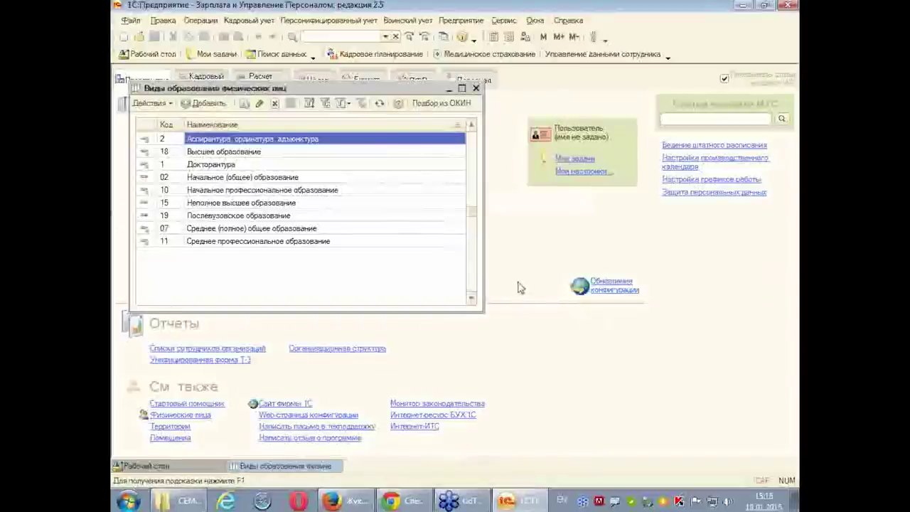
click(476, 90)
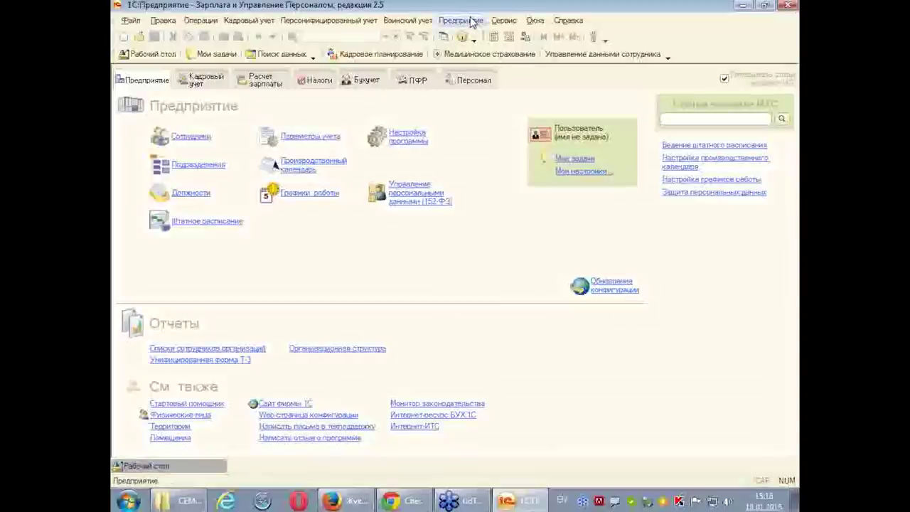
- Open the Специальности по образованию (ОКСО) classifier of the enterprise and bring up its selection list from ОКСО
click(471, 22)
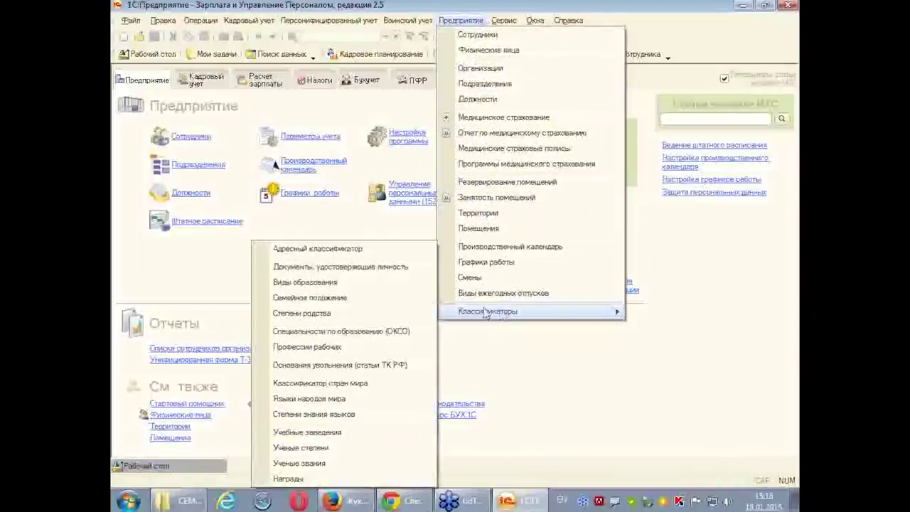
click(359, 333)
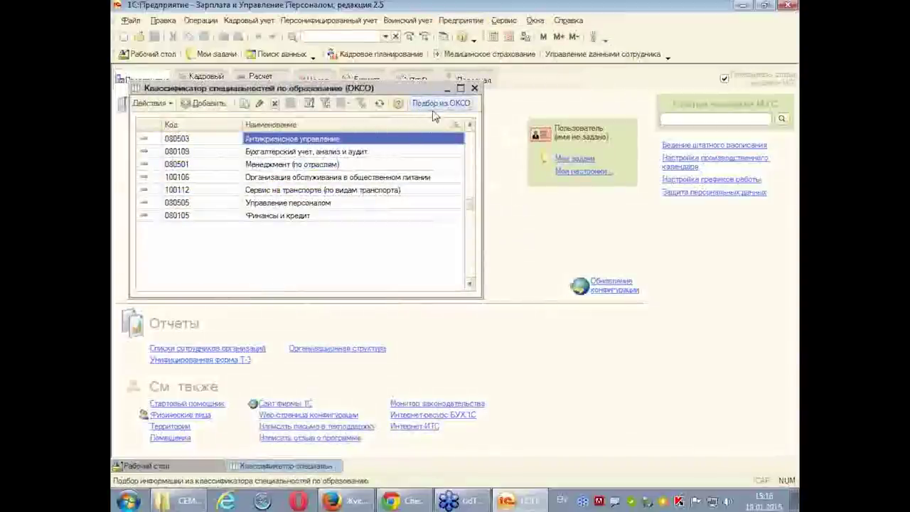
click(459, 106)
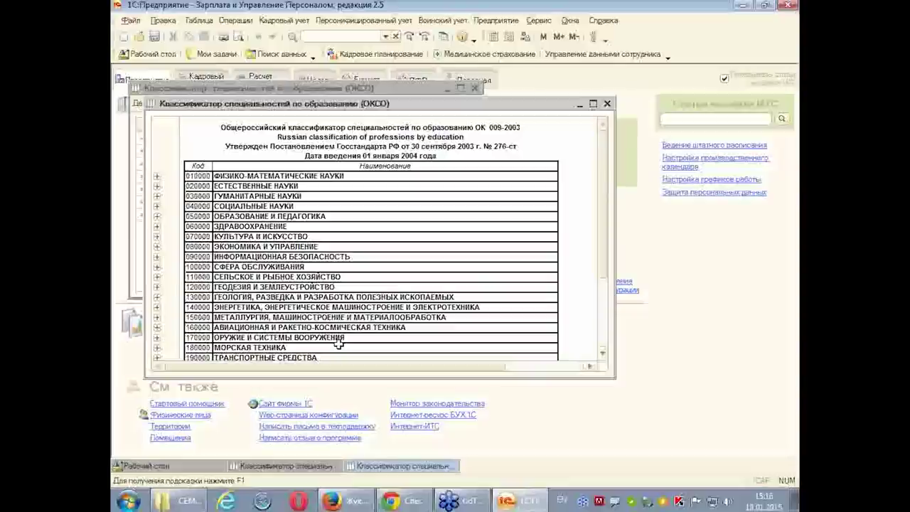
- Expand 050000 Образование и педагогика and 050100 Естественнонаучное образование, then close both ОКСО windows without picking a specialty
click(157, 216)
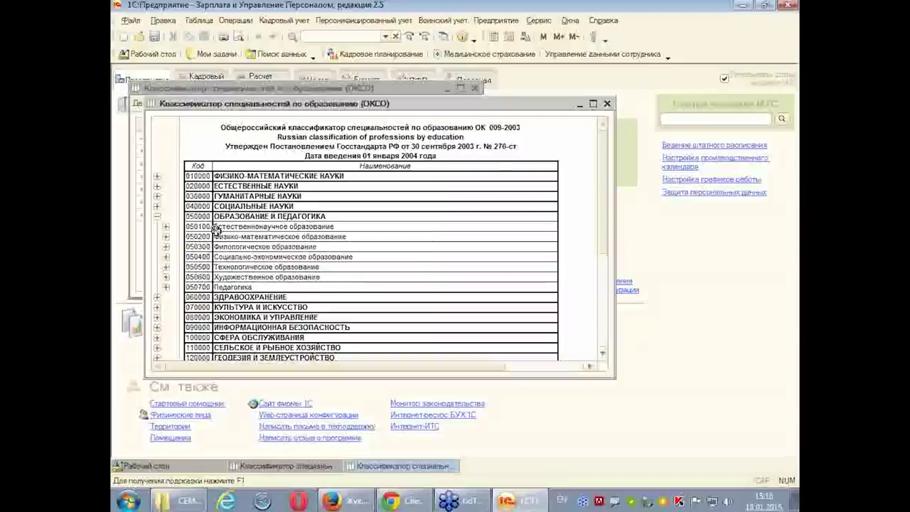
click(167, 227)
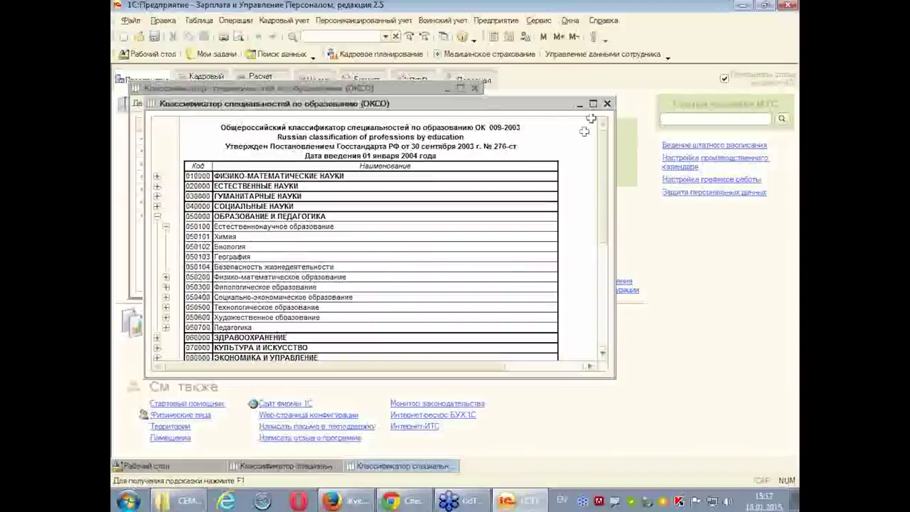
click(608, 105)
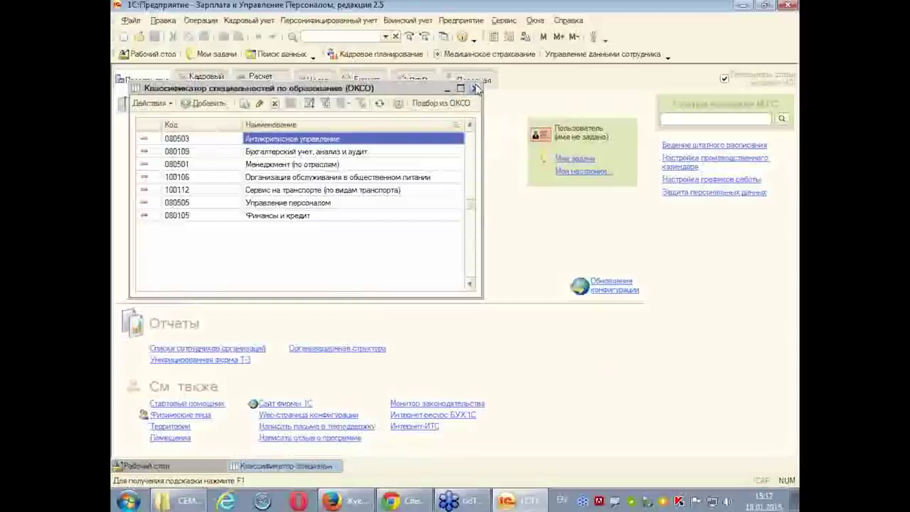
click(475, 88)
click(462, 21)
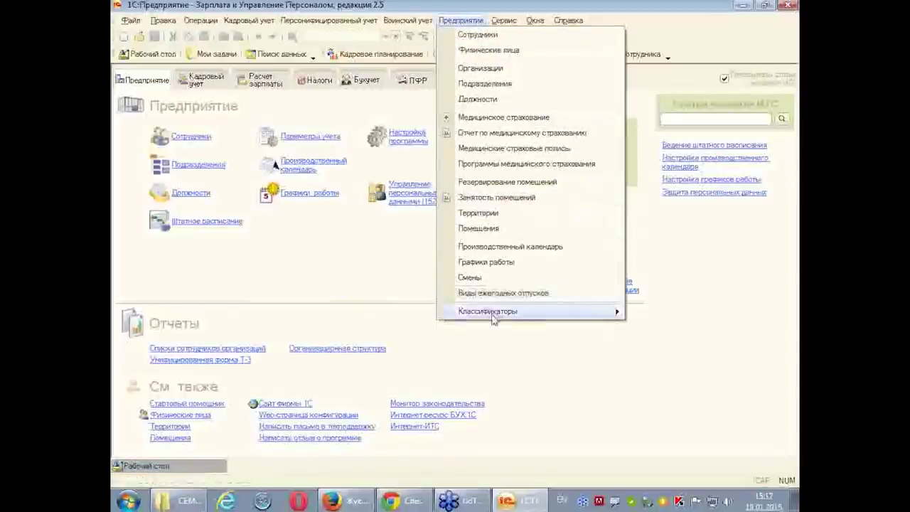
mouse_move(490, 317)
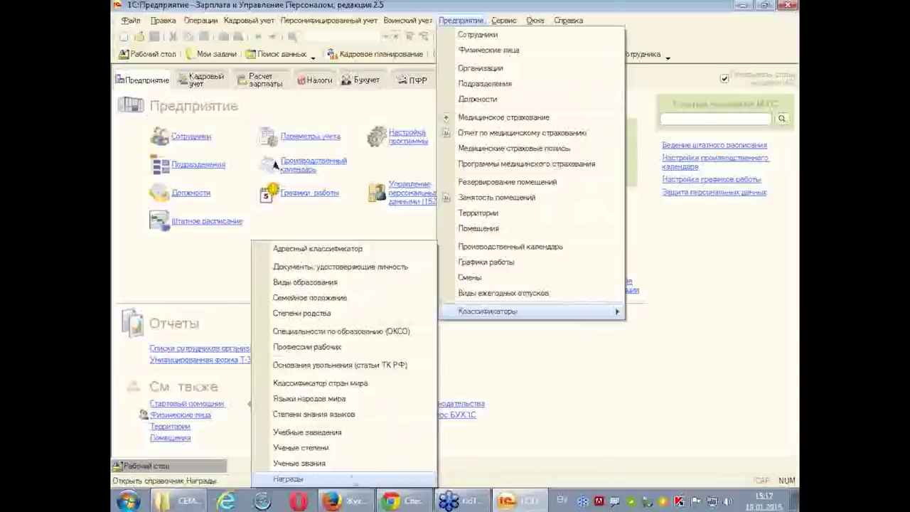
click(616, 422)
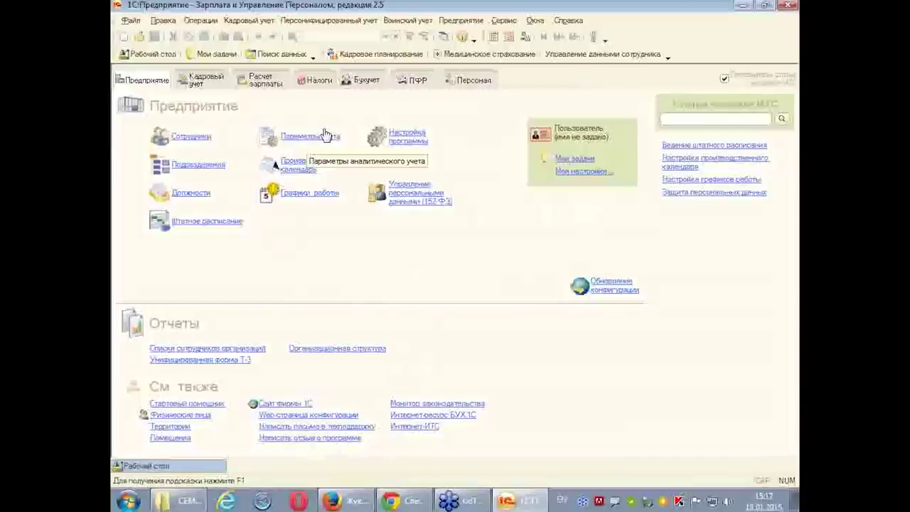
- Open the Параметры учета settings and review the Кадровый учет section, including the available organizations
click(503, 21)
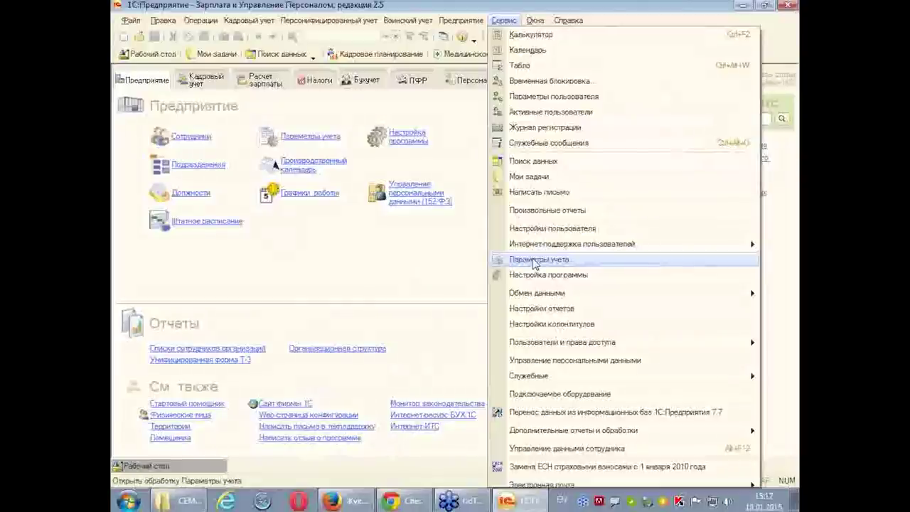
click(305, 139)
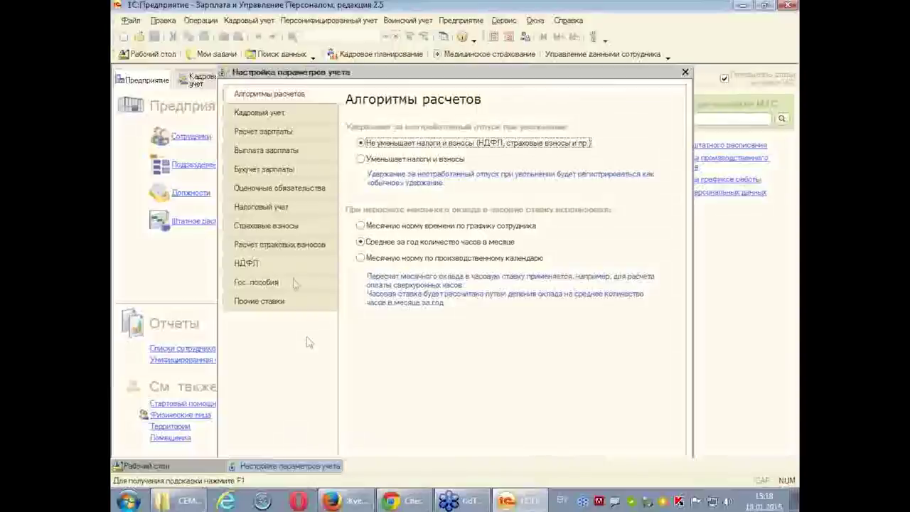
click(278, 118)
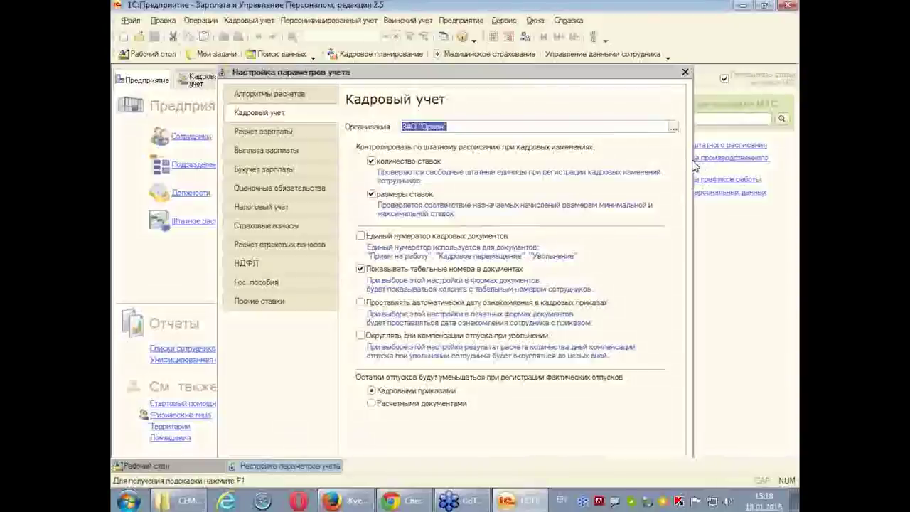
click(674, 127)
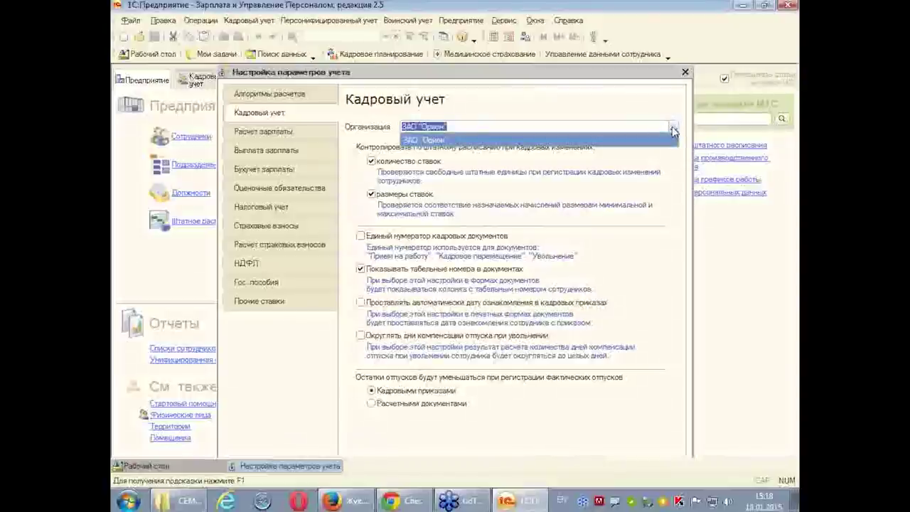
click(469, 125)
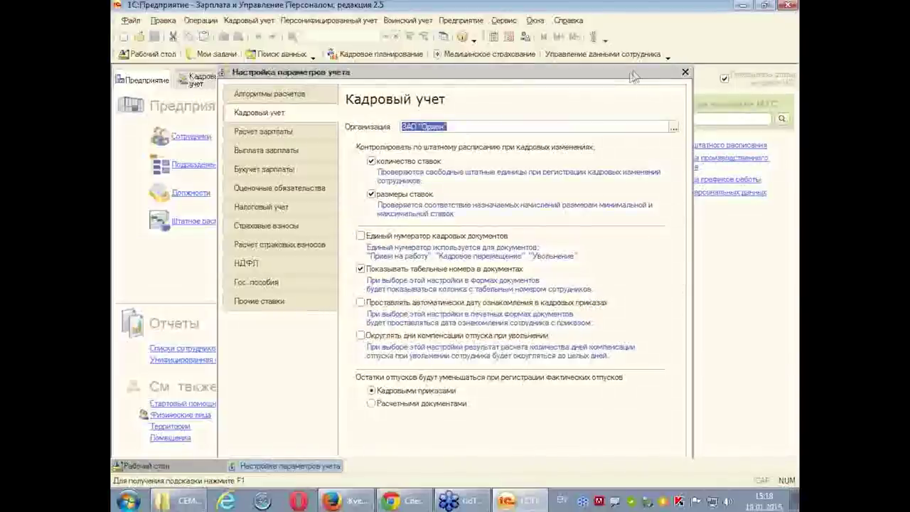
- Review the Гос. пособия section of the accounting parameters, then close the parameters window
drag(629, 79, 632, 69)
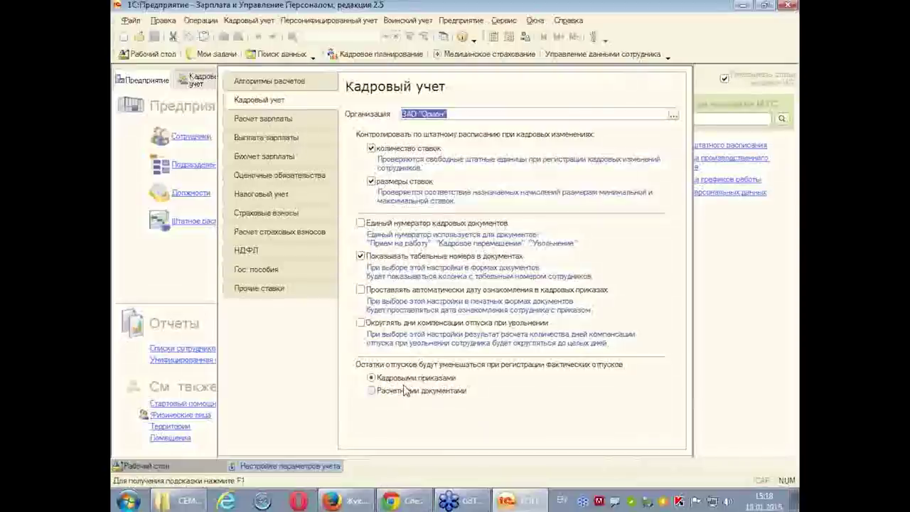
click(251, 276)
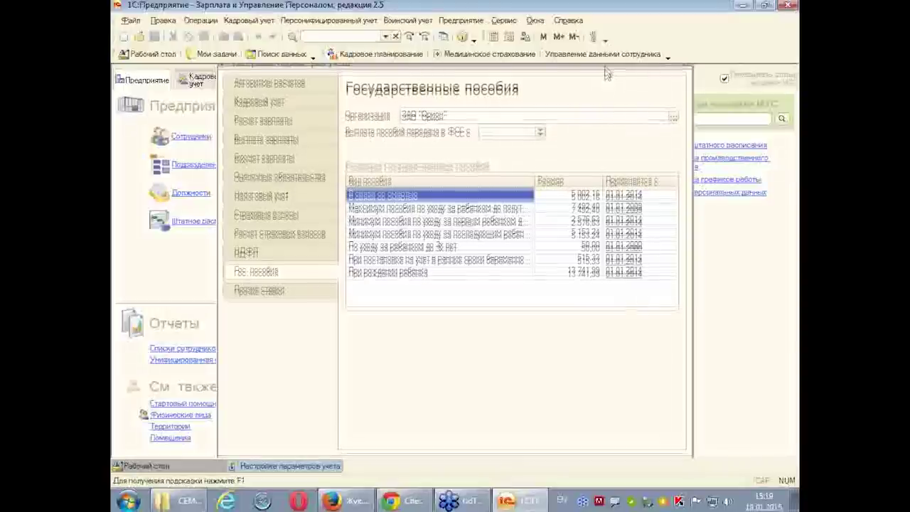
click(679, 101)
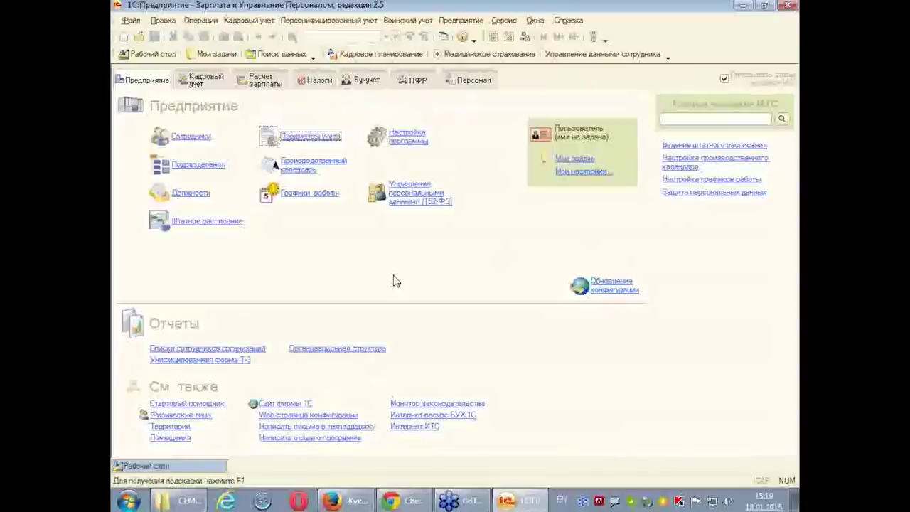
- Open the ЗАО "Орион" card from the Организации directory and examine its Ответственные лица
click(460, 21)
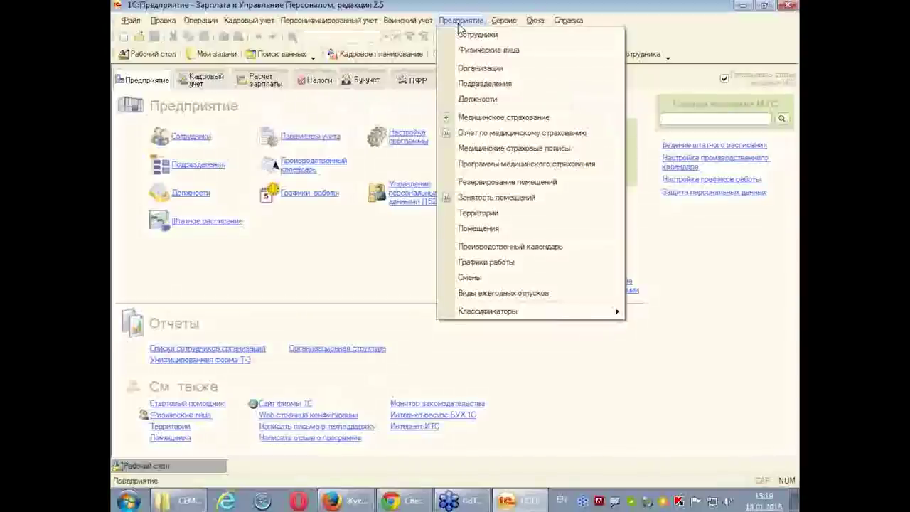
click(479, 75)
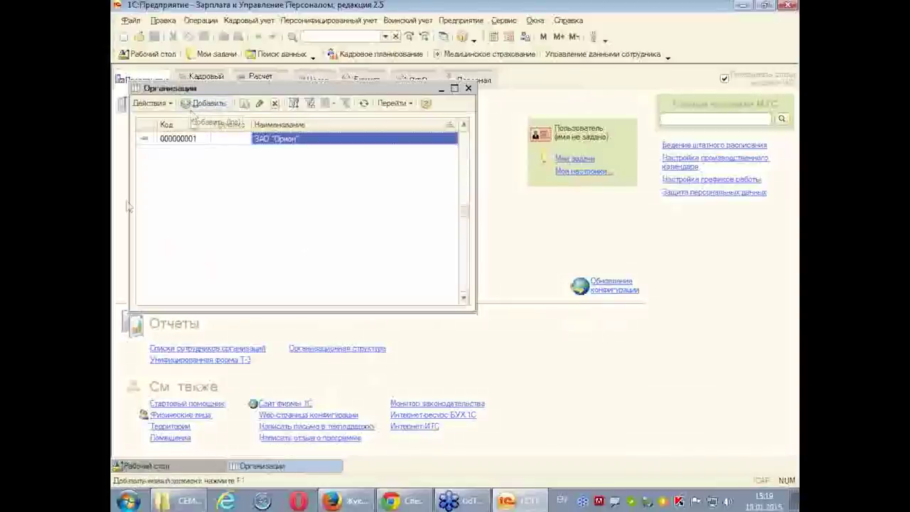
double_click(337, 144)
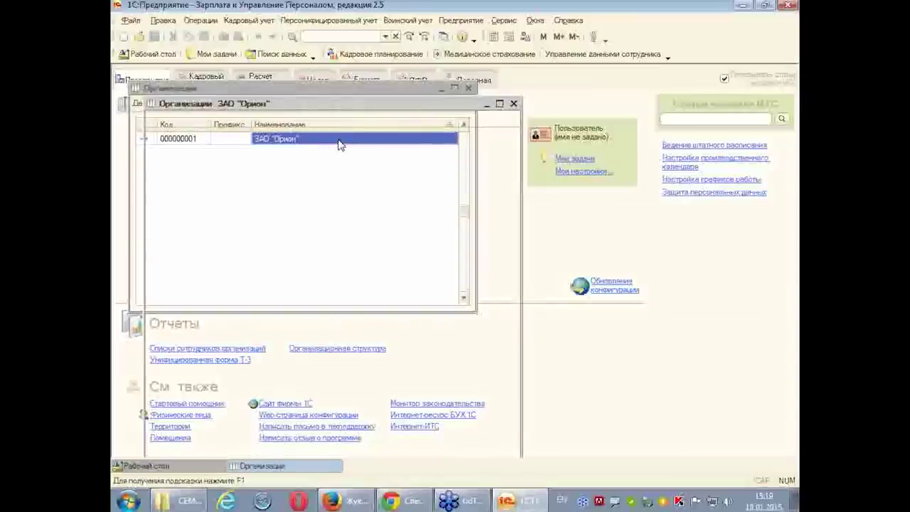
drag(428, 99, 477, 76)
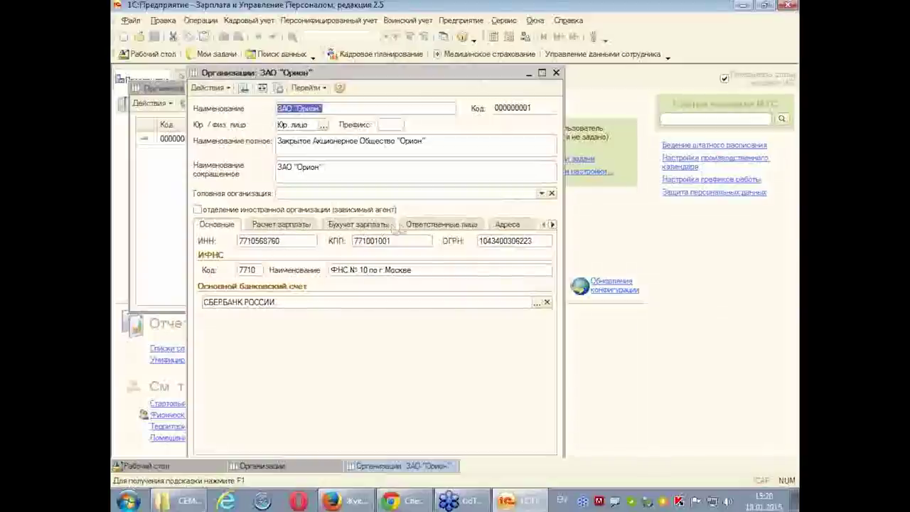
click(459, 227)
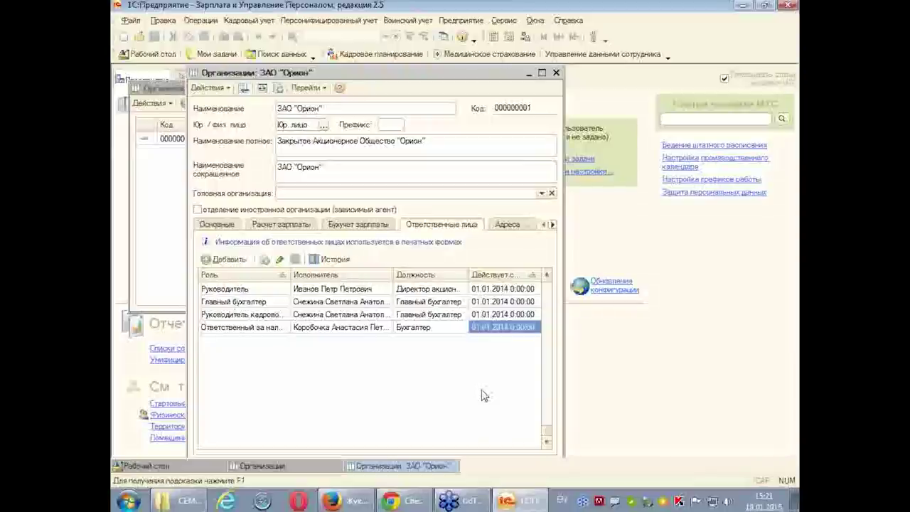
- In the ЗАО "Орион" contact details, copy the postal address into the Учредительный адрес entry
click(523, 228)
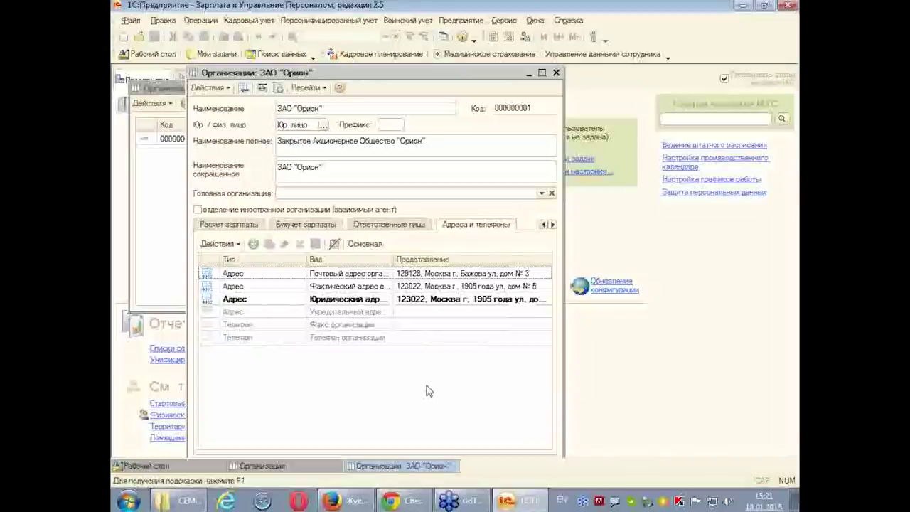
click(448, 279)
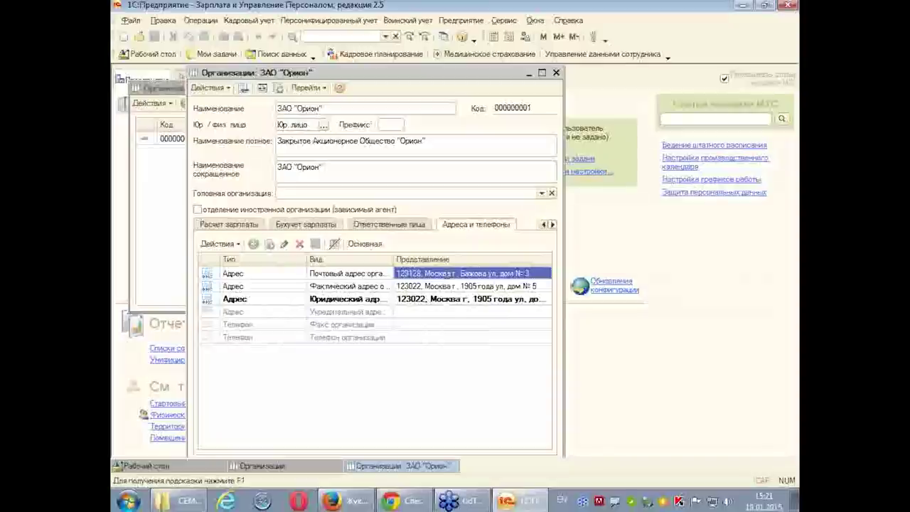
click(446, 273)
right_click(446, 273)
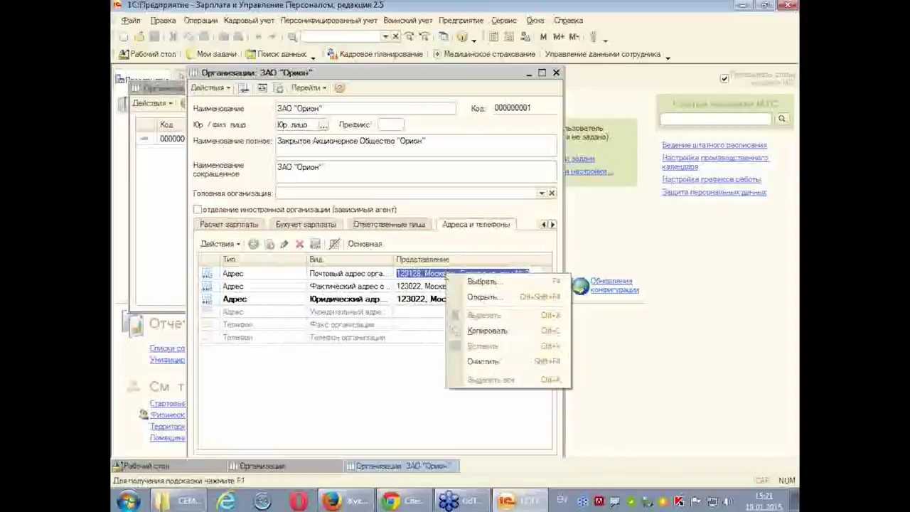
click(484, 332)
click(419, 313)
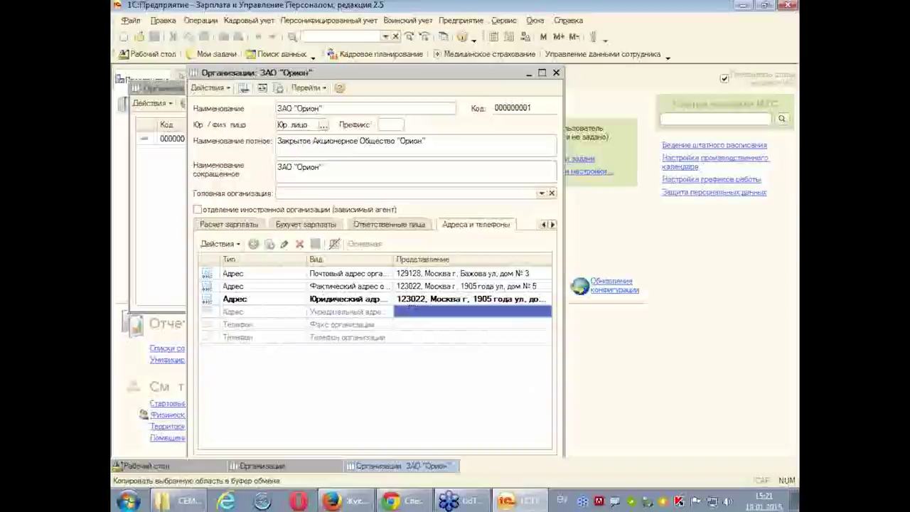
click(414, 313)
right_click(413, 312)
click(448, 384)
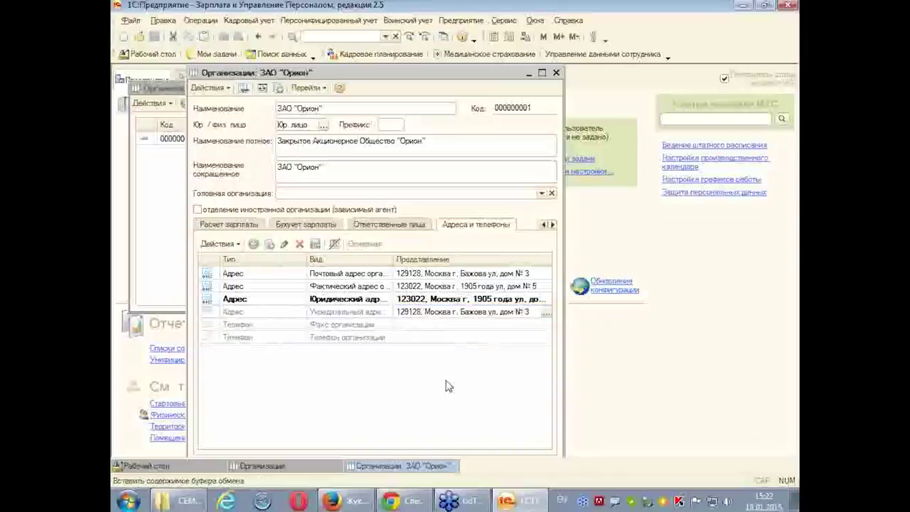
- Try switching the Учредительный адрес entry to Российский адрес in its address form, then close the form without saving
click(547, 313)
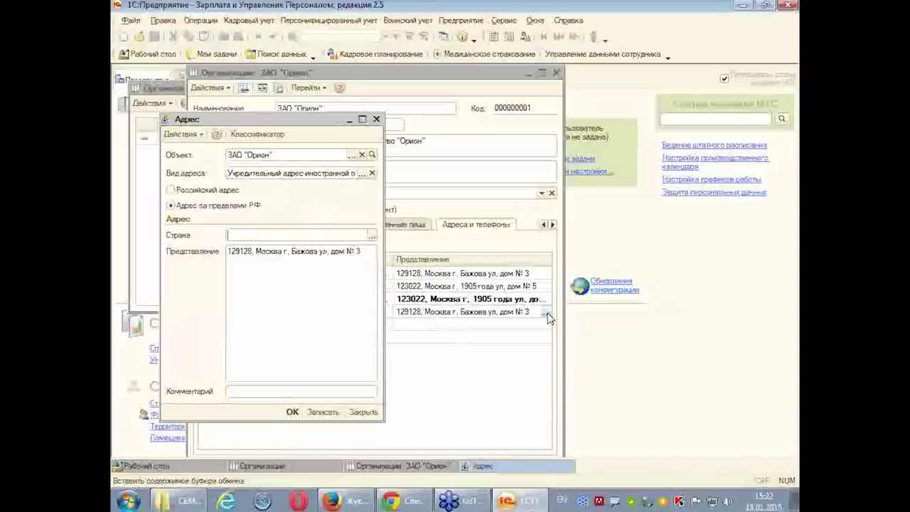
click(171, 191)
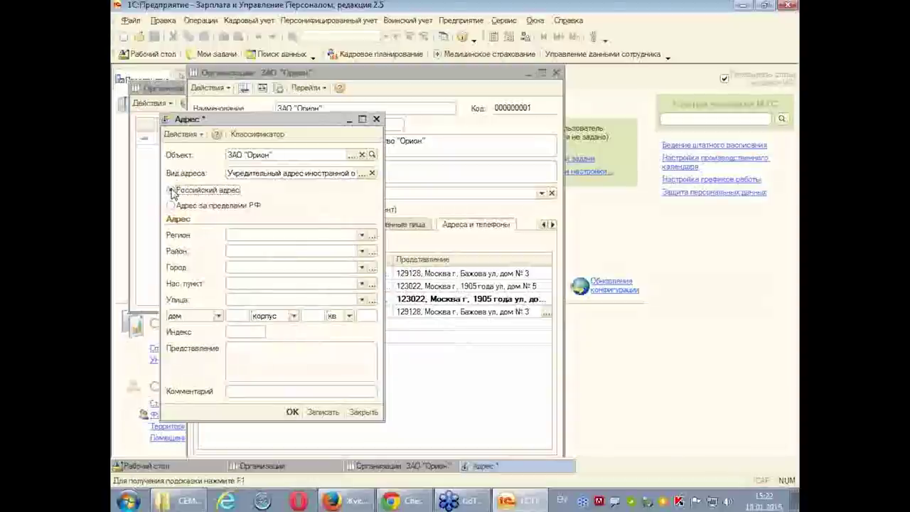
click(377, 119)
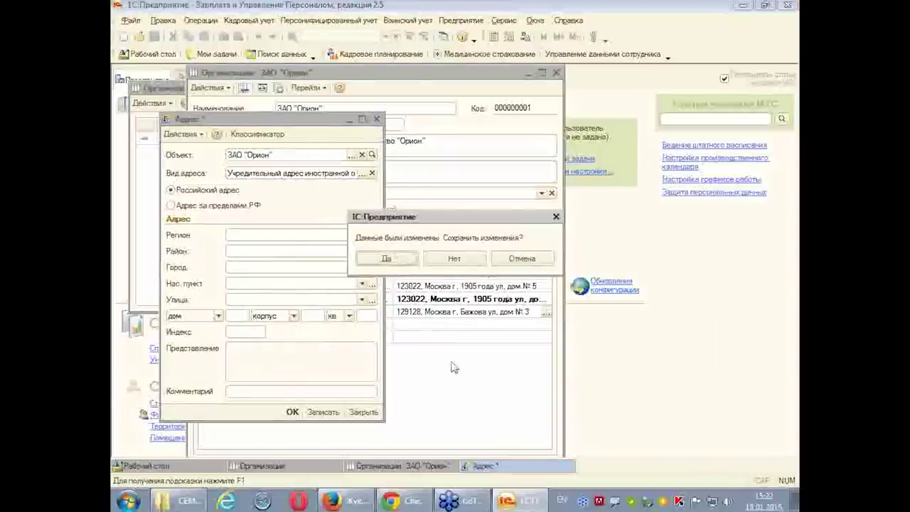
click(468, 259)
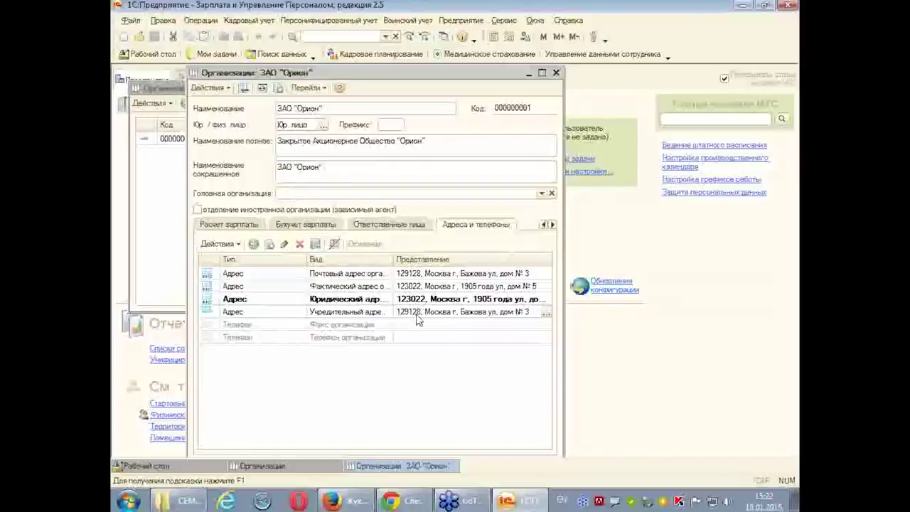
- Maximize the organization card and toggle the Основная mark of the Юридический адрес entry off and back on
click(415, 276)
click(416, 276)
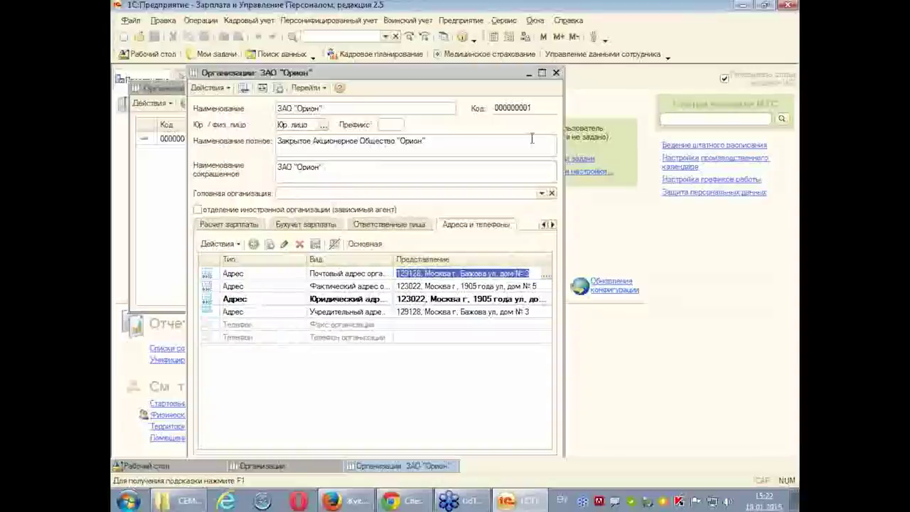
click(542, 72)
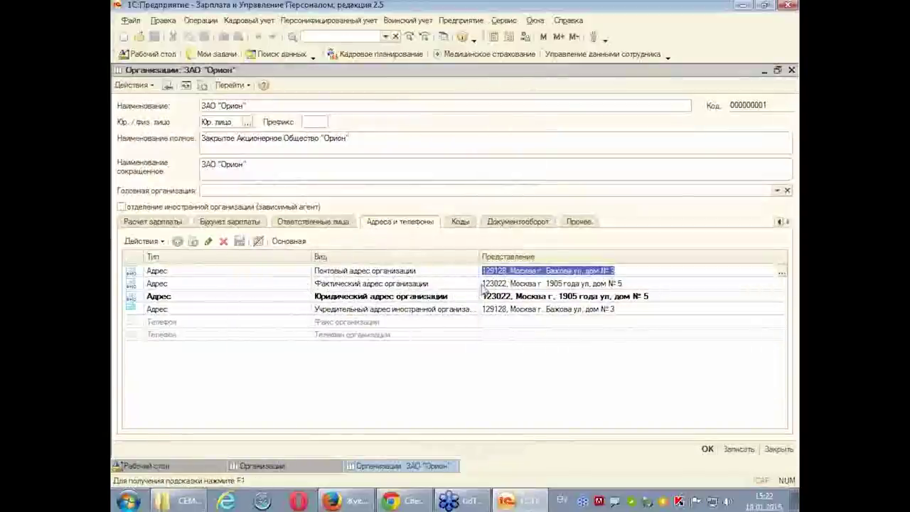
click(508, 297)
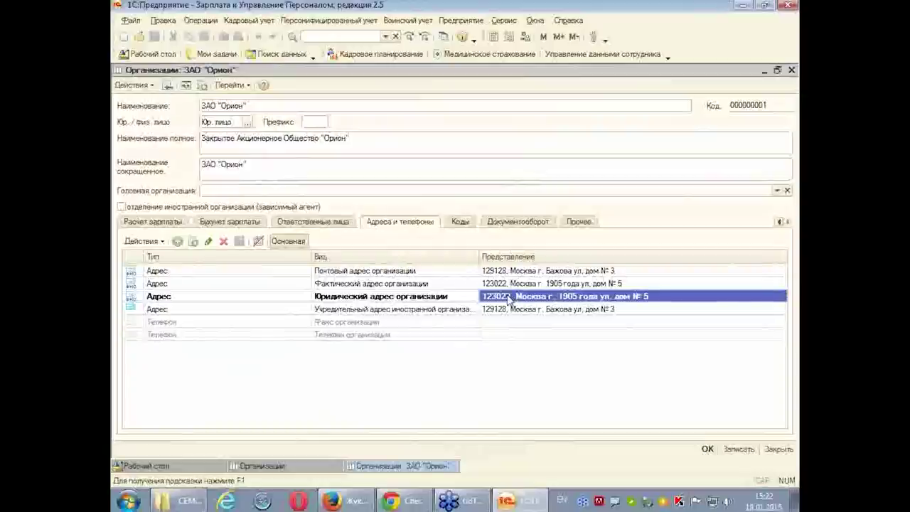
click(289, 242)
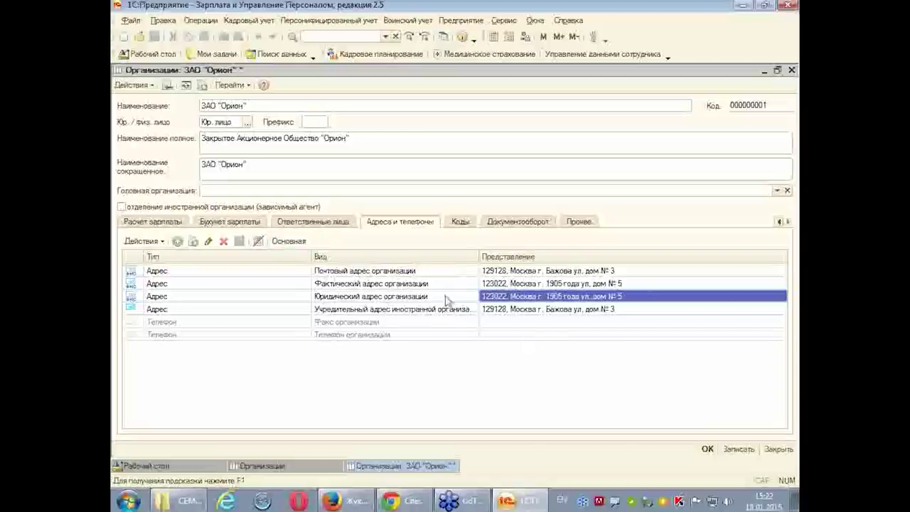
click(287, 241)
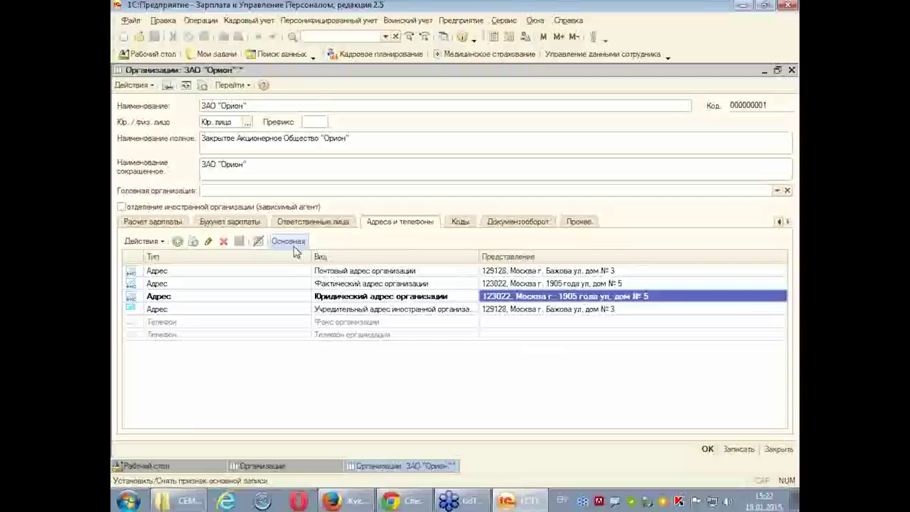
- Review the Коды and Документооборот sections of the organization card, then close it without saving, along with the Организации directory
click(461, 223)
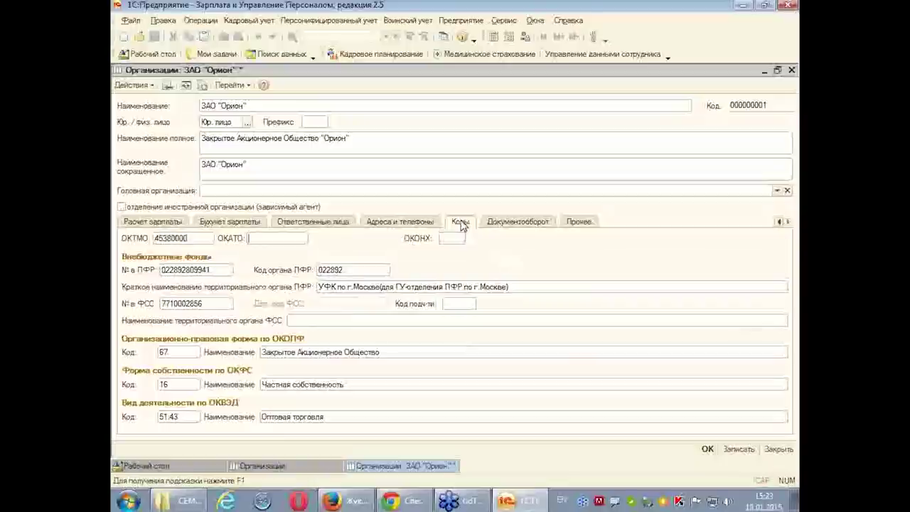
click(461, 223)
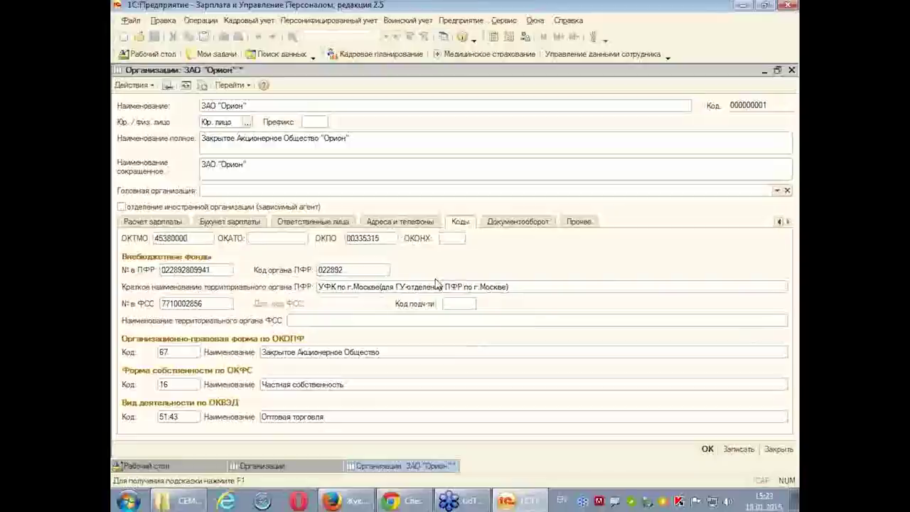
click(518, 223)
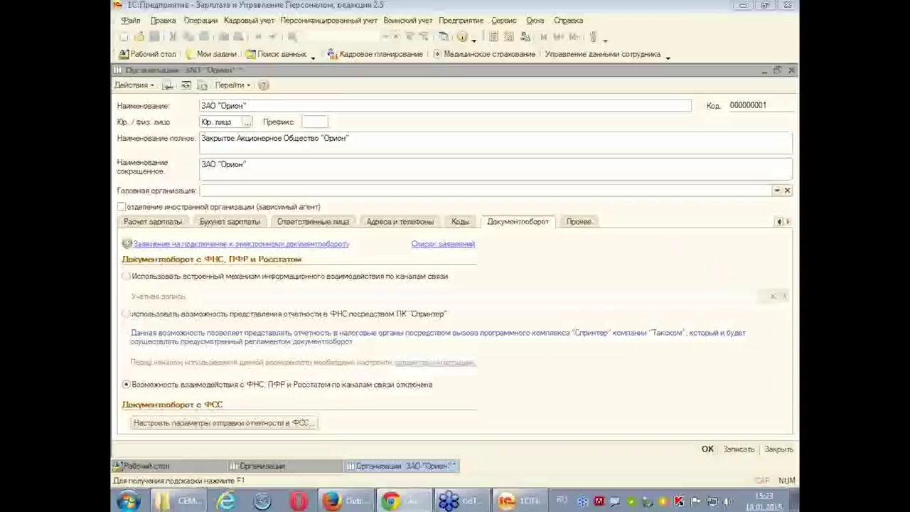
key(alt+shift)
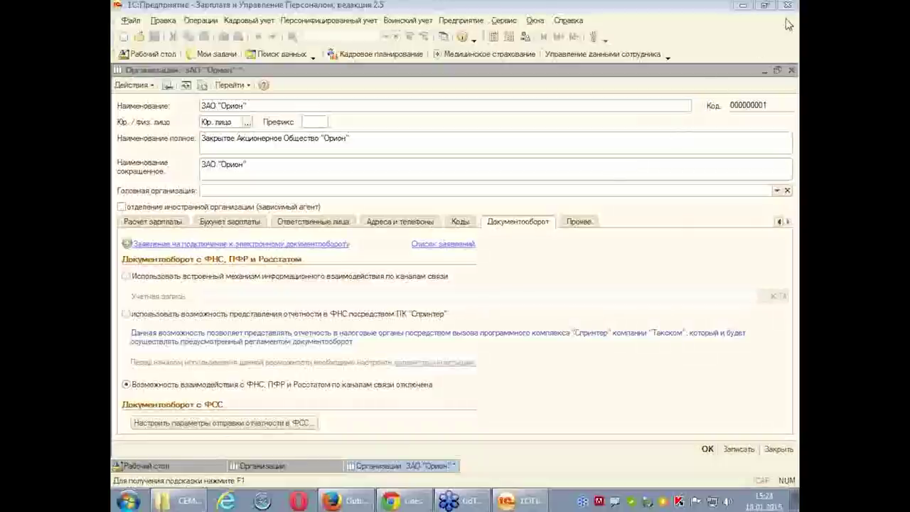
click(793, 71)
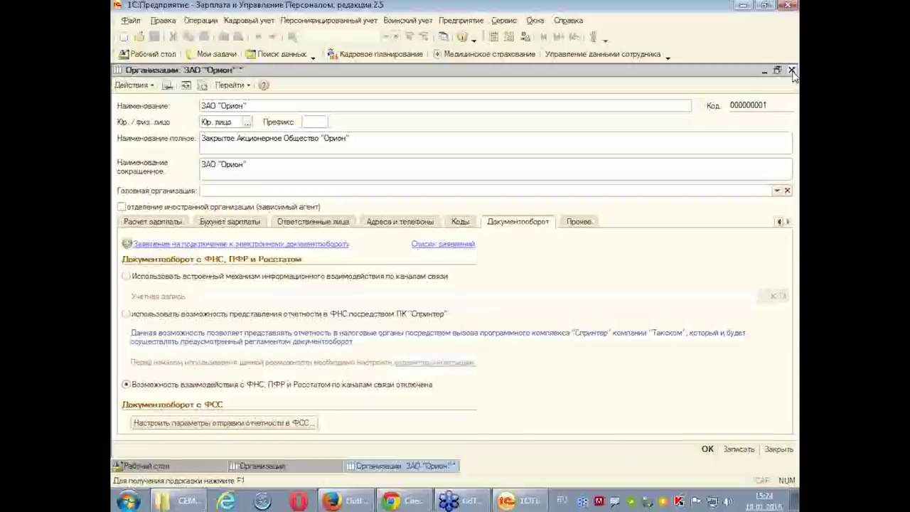
click(792, 71)
click(456, 260)
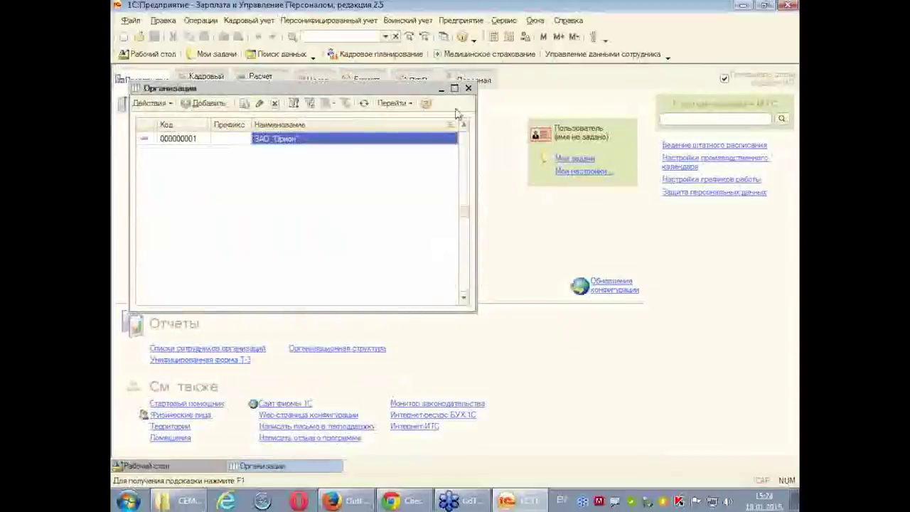
click(468, 88)
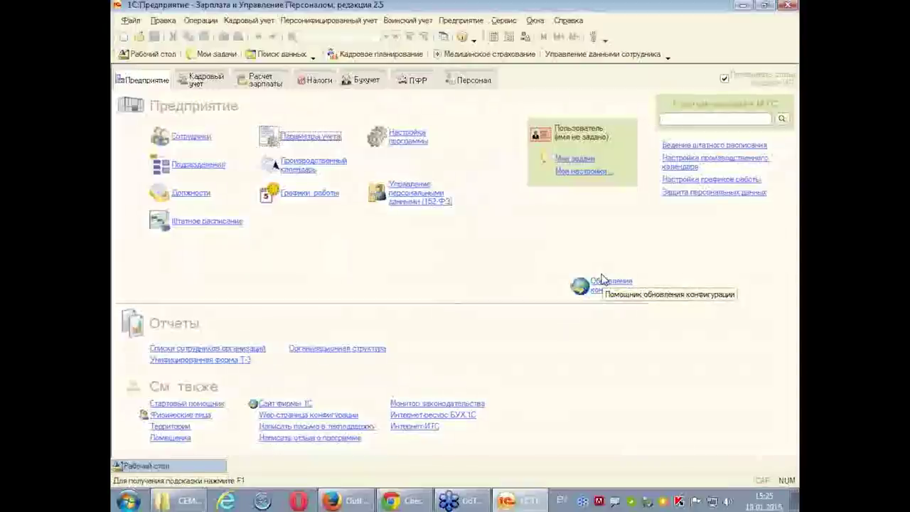
- Review the Подразделения list of ЗАО "Орион" and close it, then open the Должности directory
click(203, 165)
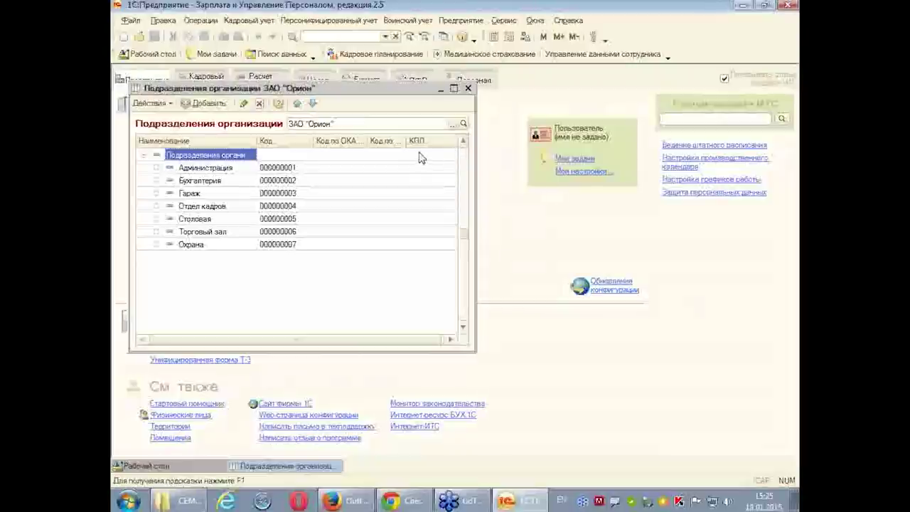
click(469, 89)
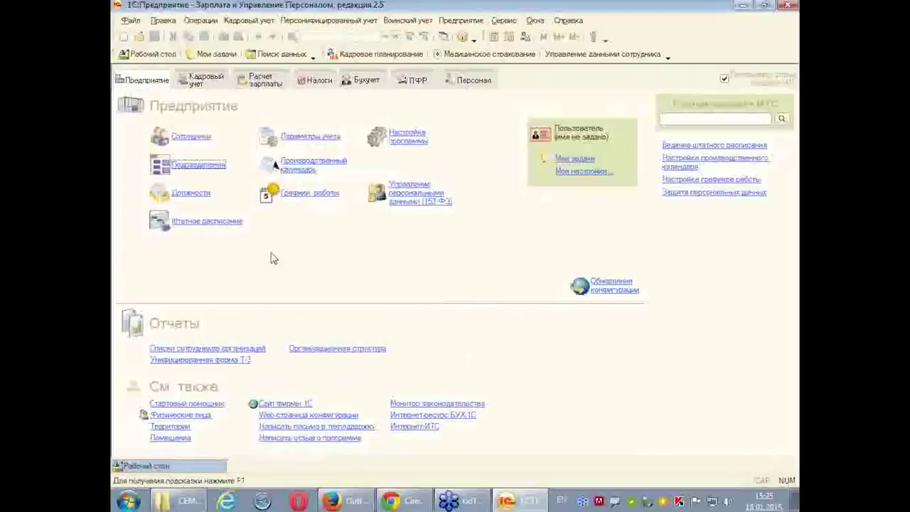
click(184, 199)
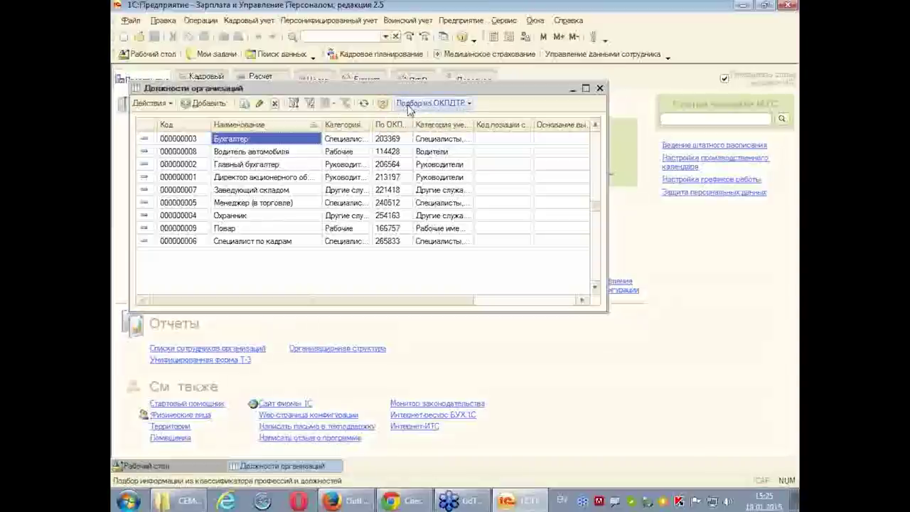
- Create a new position by picking Массажист from the Должности служащих section of the ОКПДТР classifier
click(470, 104)
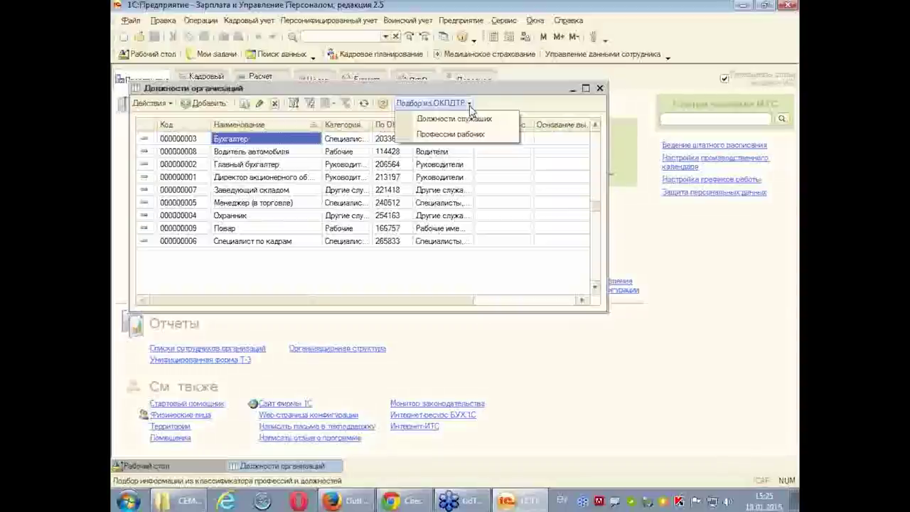
click(463, 119)
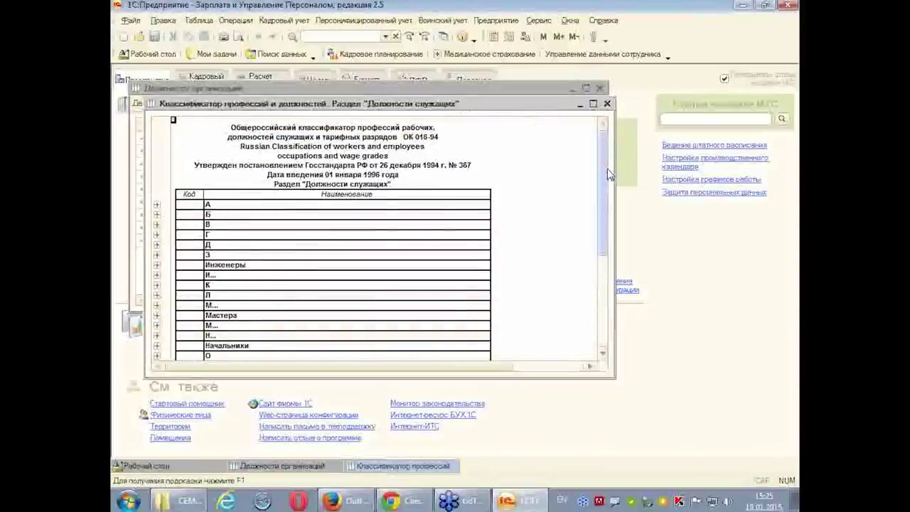
drag(607, 169, 610, 197)
scroll(605, 196, up, 3)
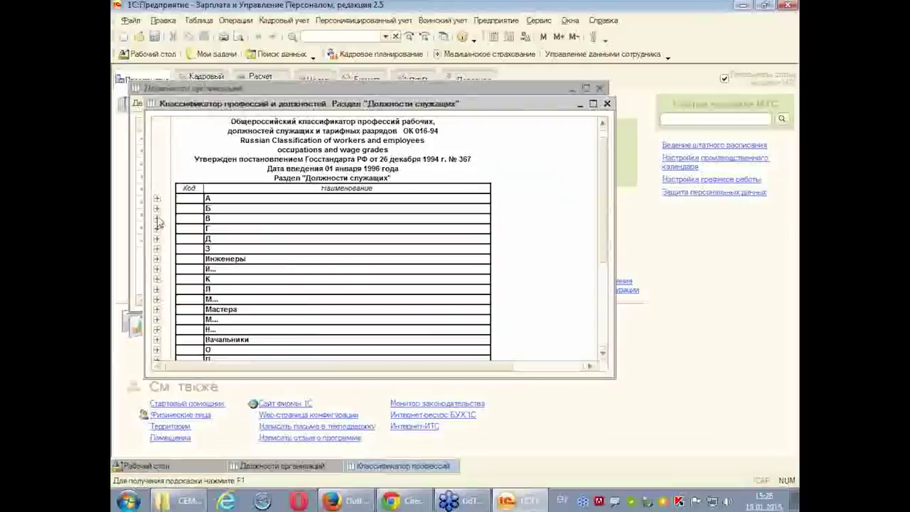
click(157, 300)
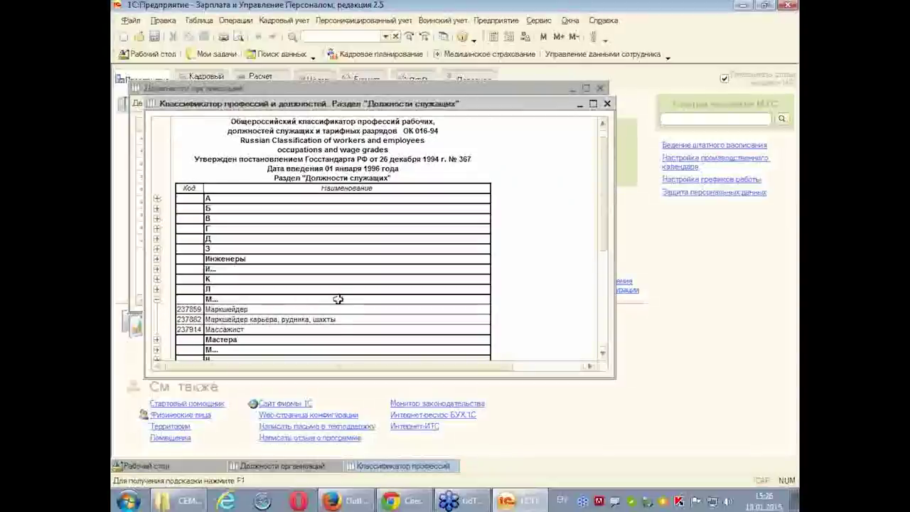
click(229, 331)
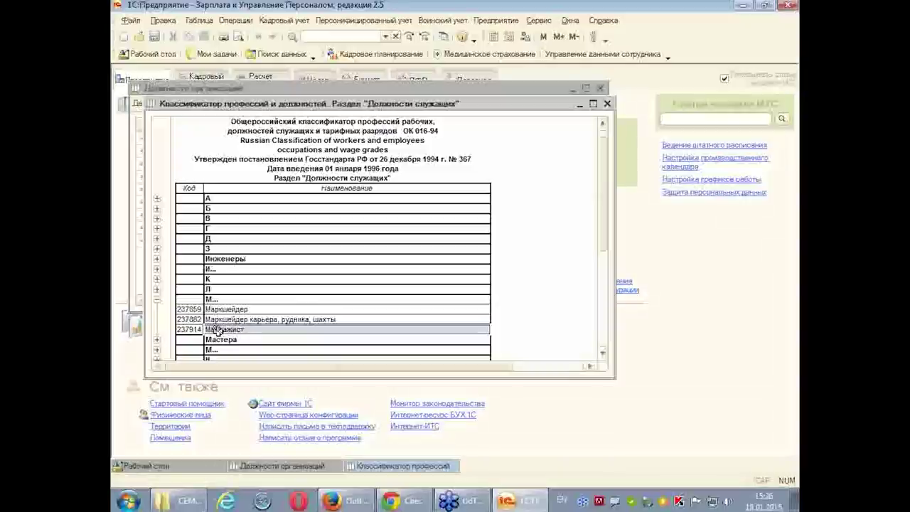
double_click(218, 331)
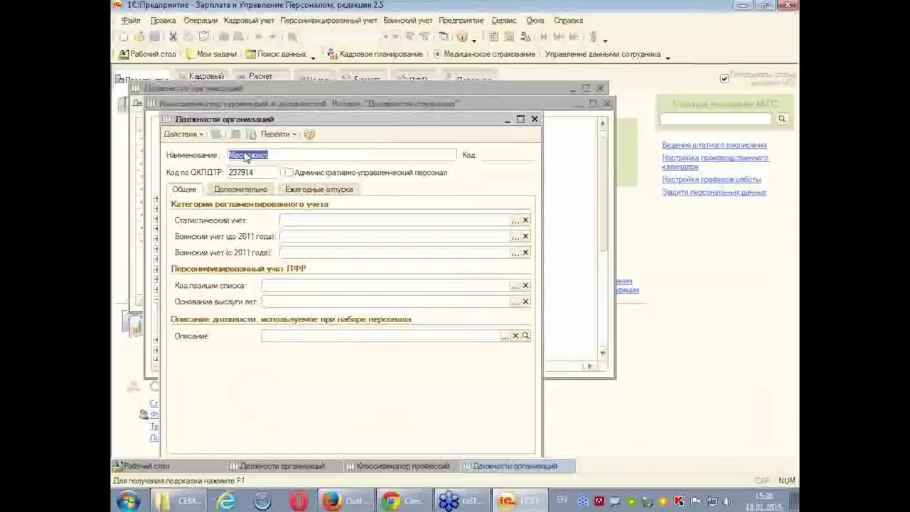
- Set the position's Статистический учет to Другие служащие and Воинский учет (с 2011 года) to Другие служащие (делопроизводители, секретари и др.)
click(294, 220)
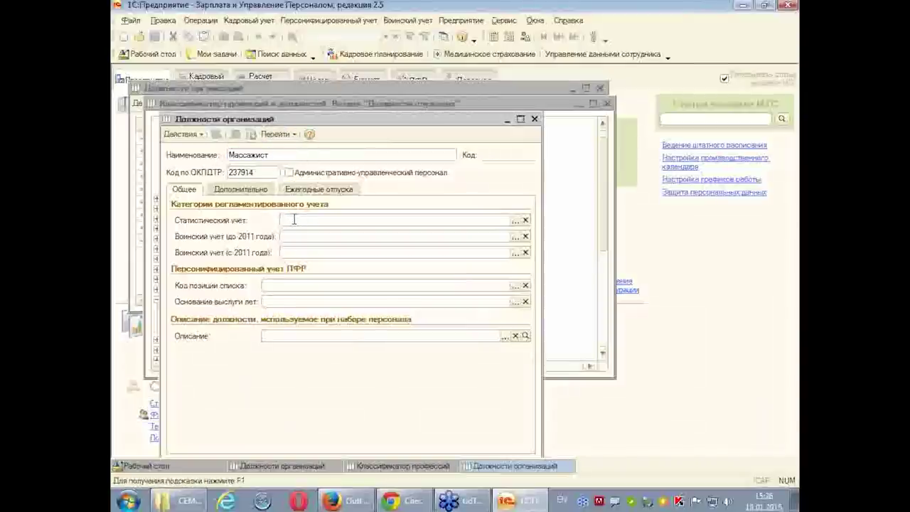
click(515, 221)
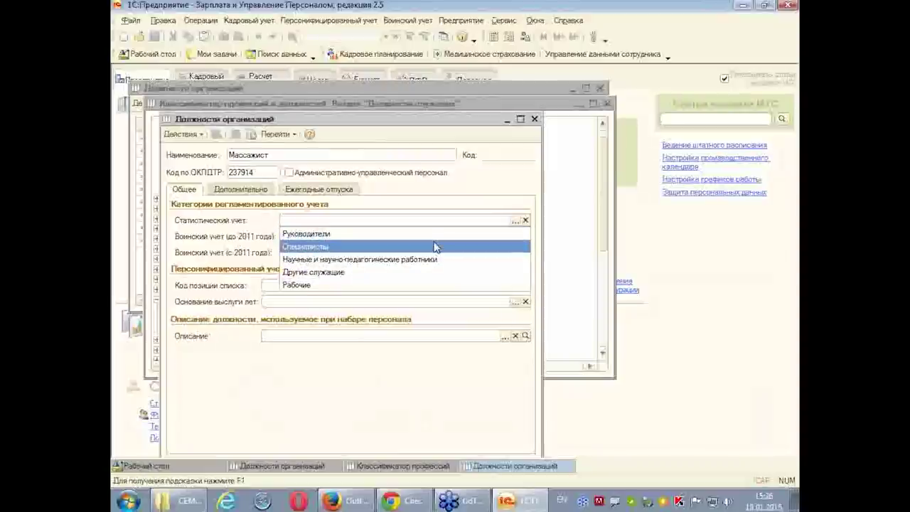
click(374, 272)
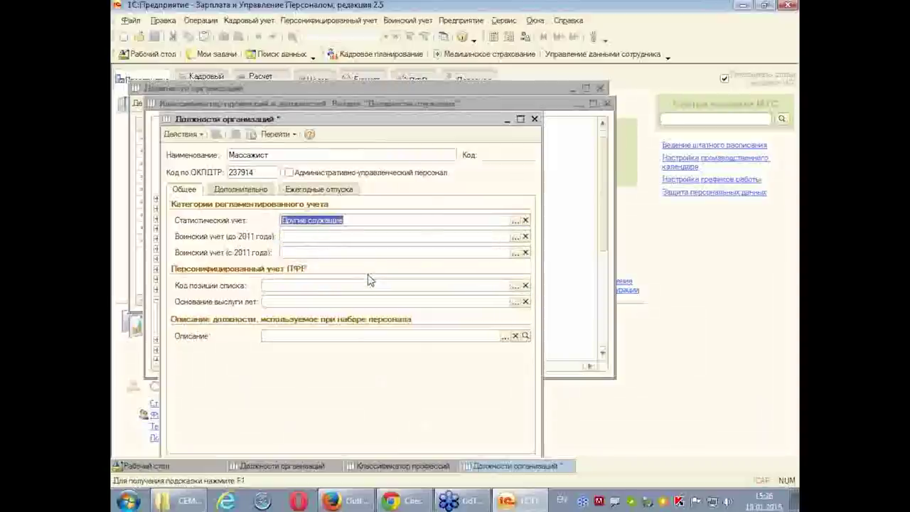
click(339, 238)
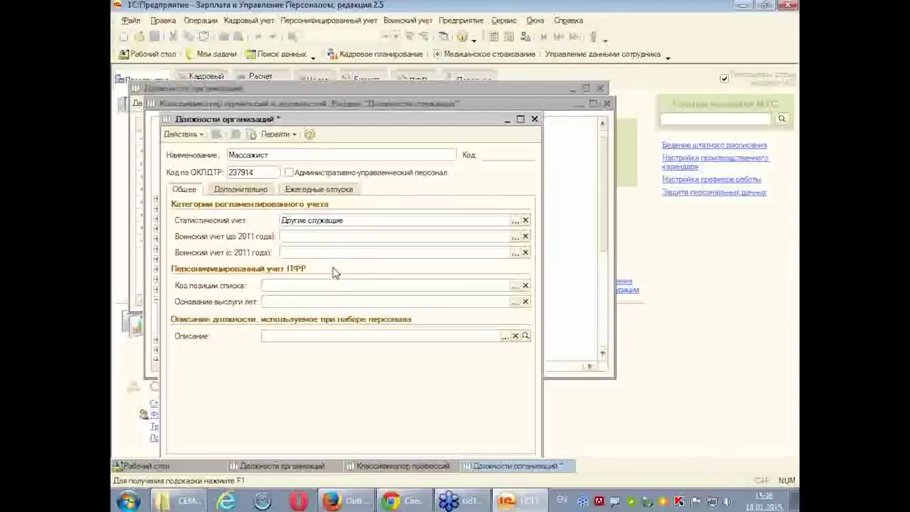
click(320, 252)
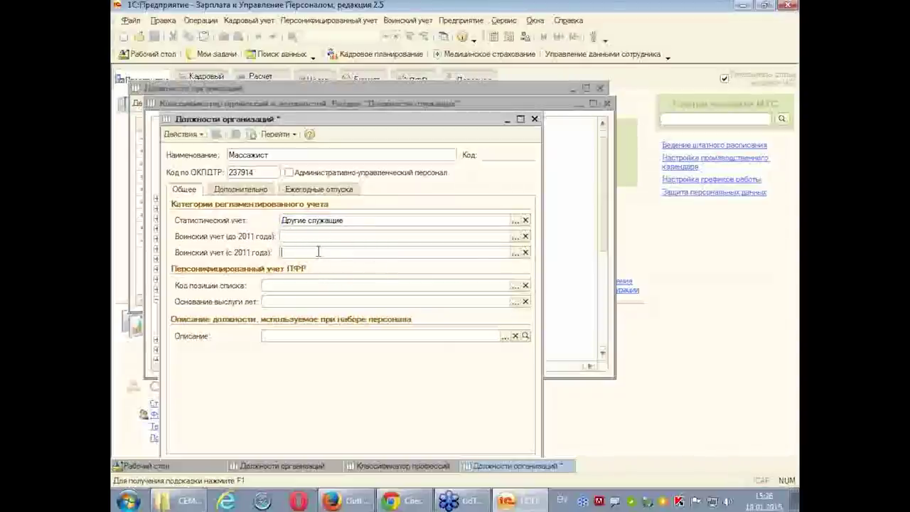
click(515, 252)
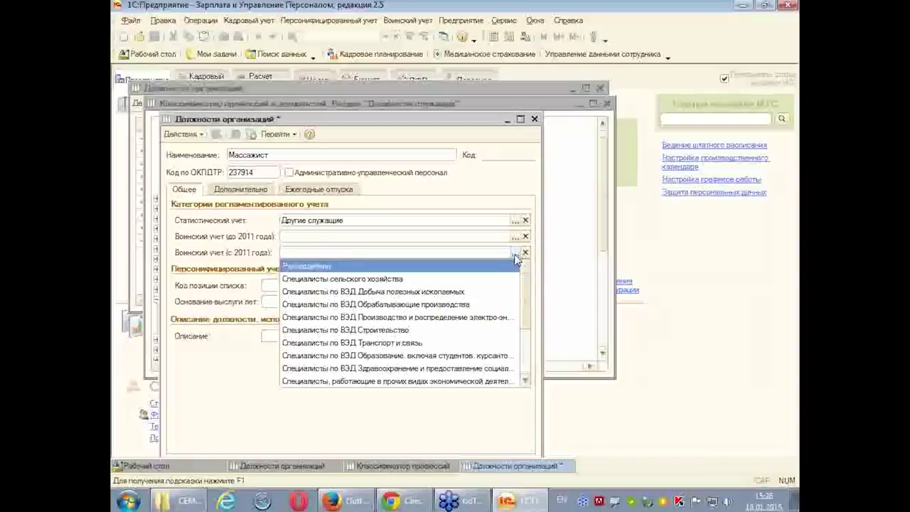
scroll(517, 277, down, 3)
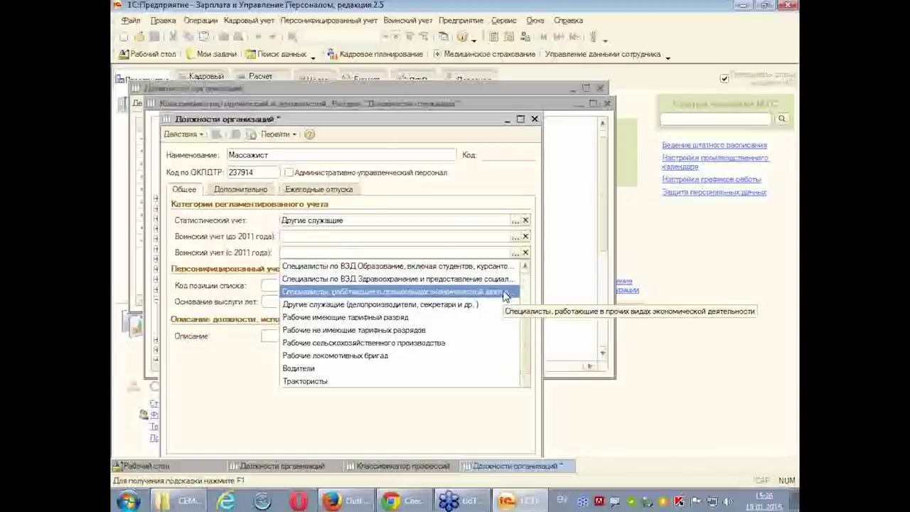
click(487, 307)
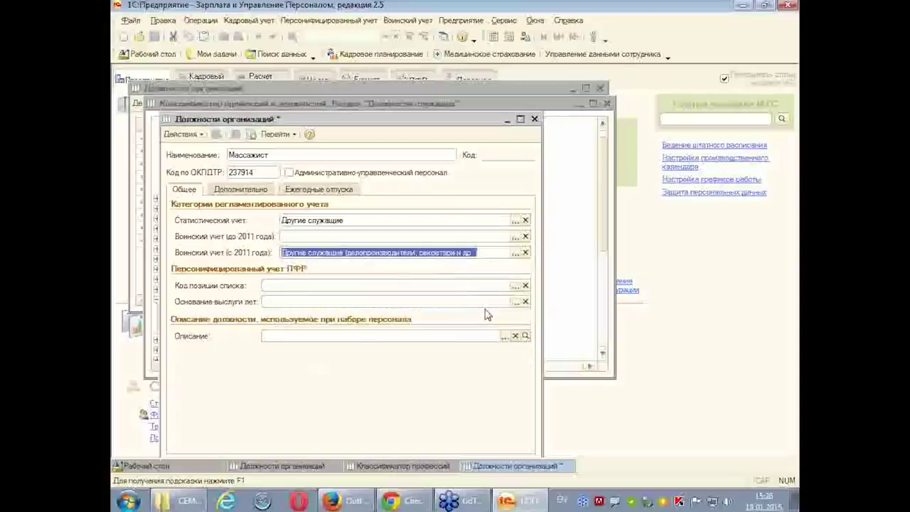
- Create a new job description named Массажист in the Должности directory and assign it as the position's Описание
click(299, 338)
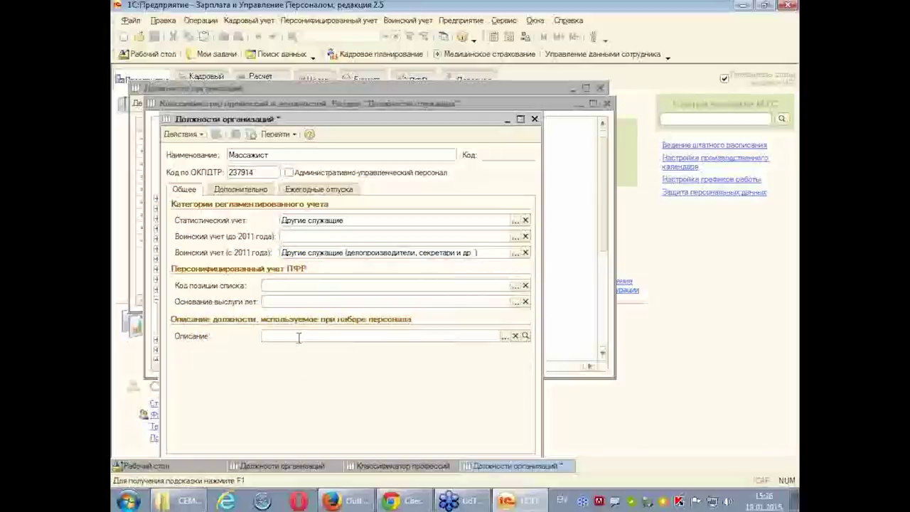
click(505, 336)
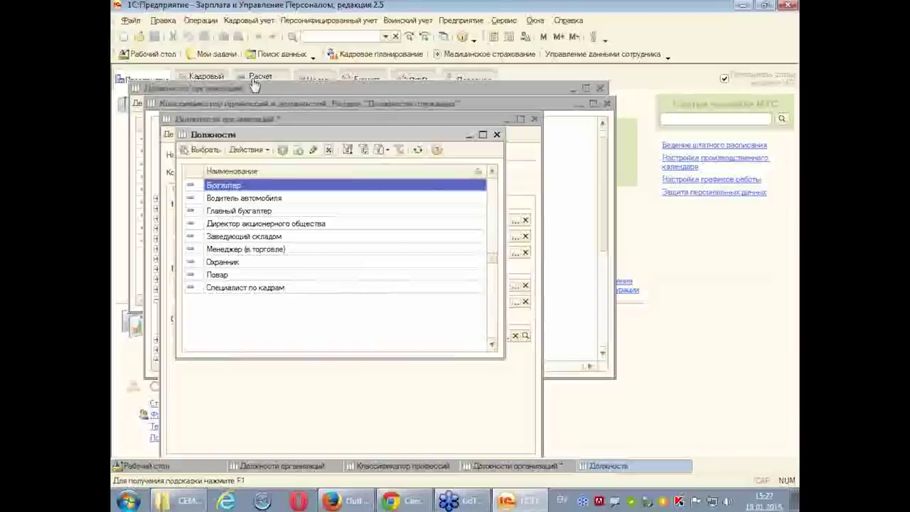
click(283, 151)
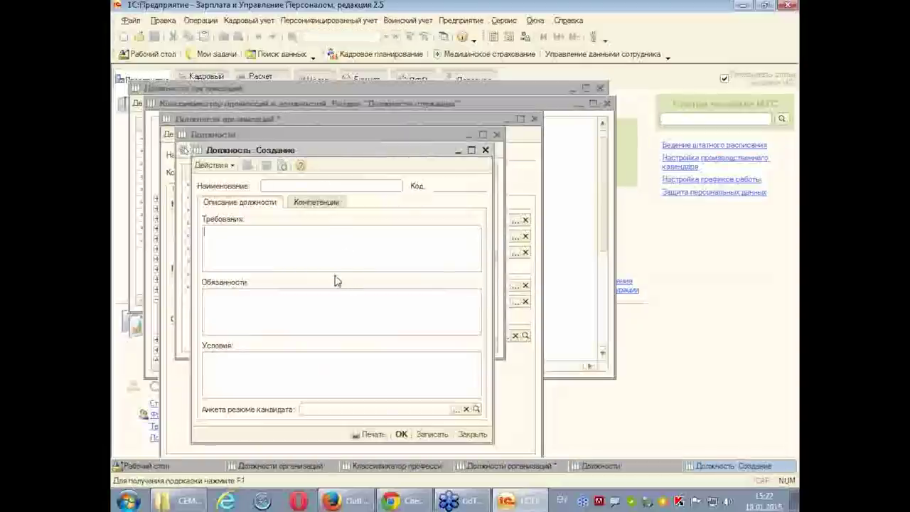
click(288, 183)
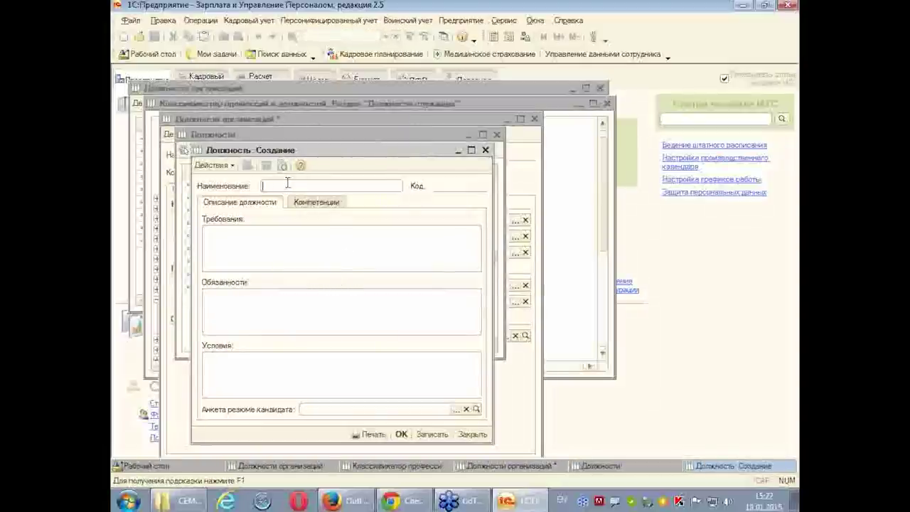
text(И)
text(Масса)
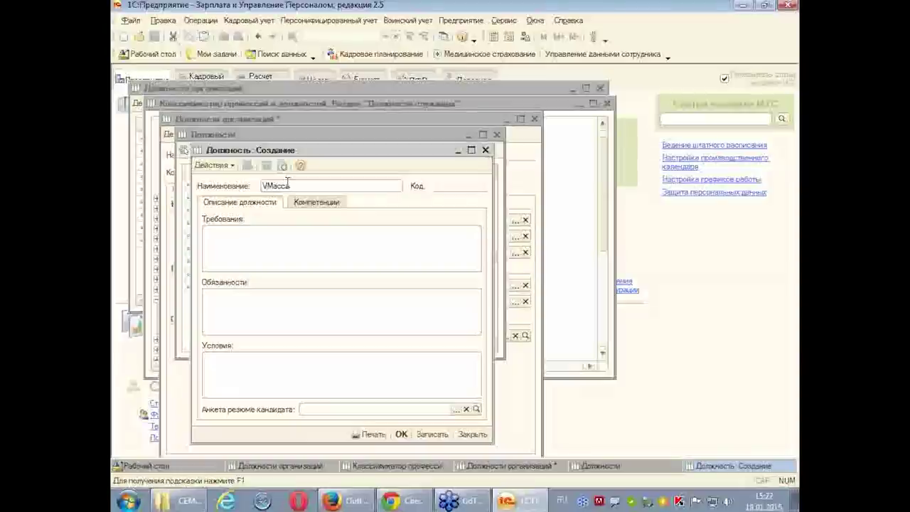
text(жист)
key(BackSpace)
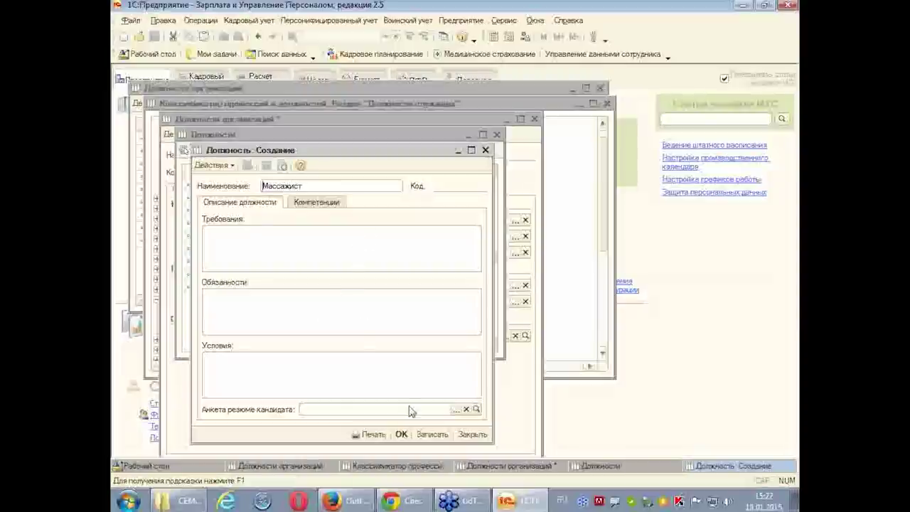
click(402, 434)
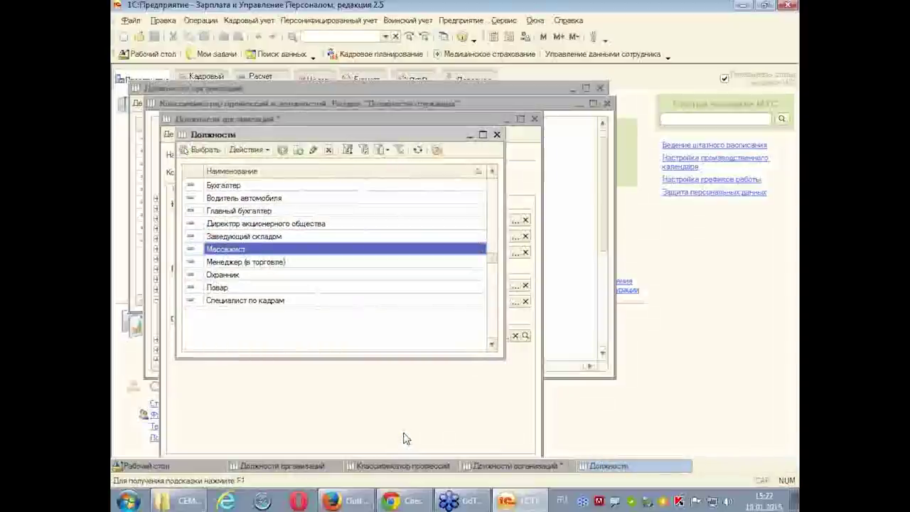
double_click(254, 250)
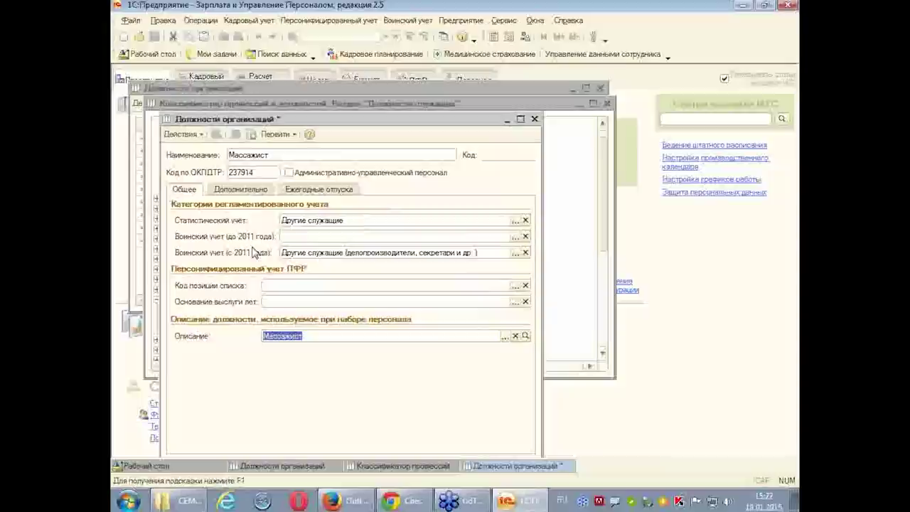
click(315, 336)
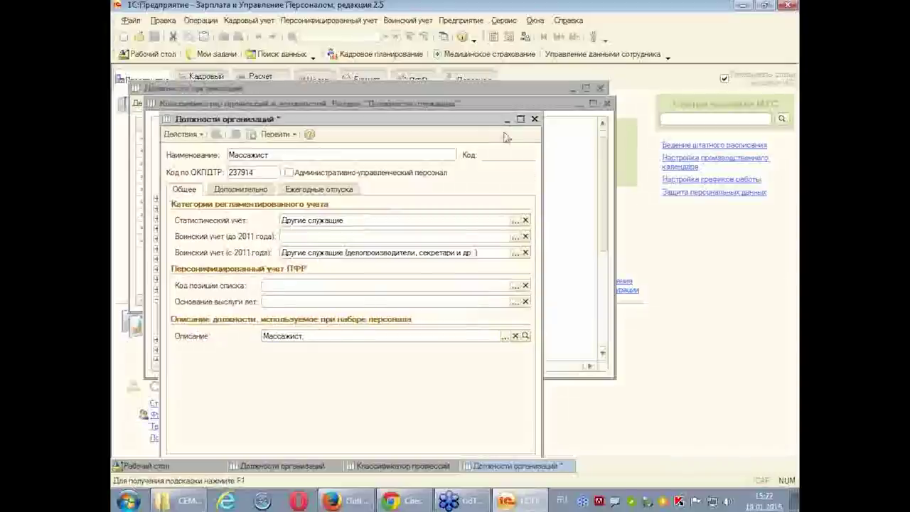
- Save the Массажист position, then close the classifier and the Должности организаций directory
drag(488, 119, 512, 81)
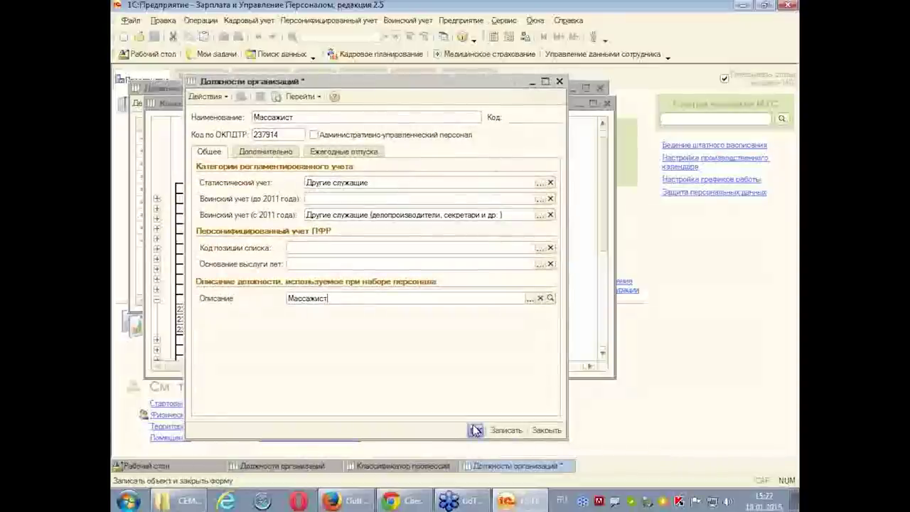
click(475, 431)
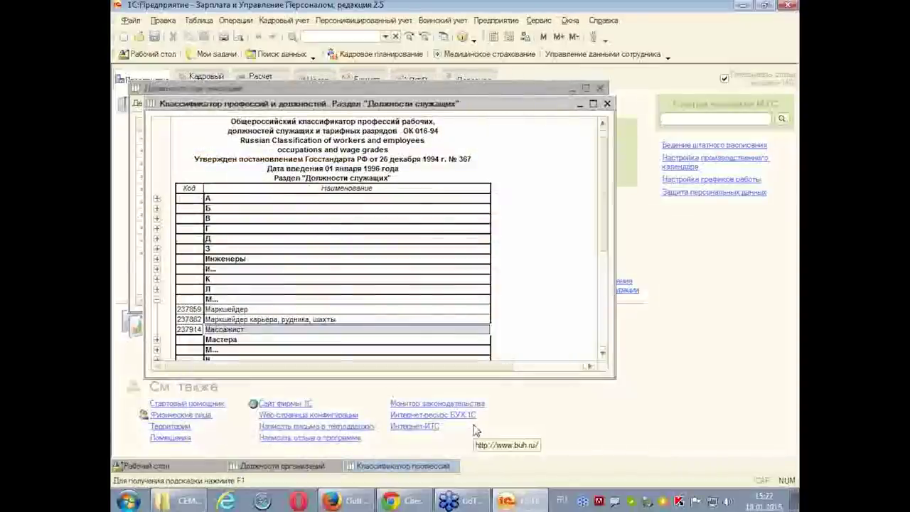
click(608, 104)
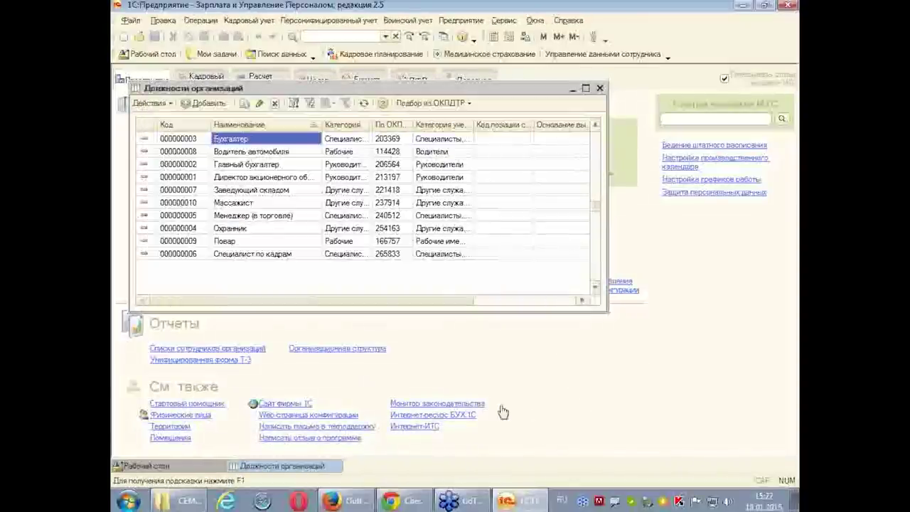
click(270, 203)
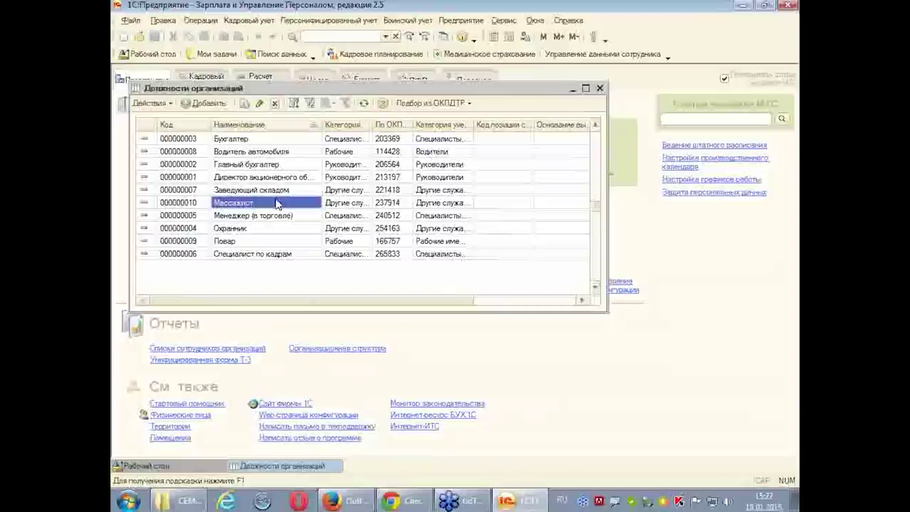
click(600, 89)
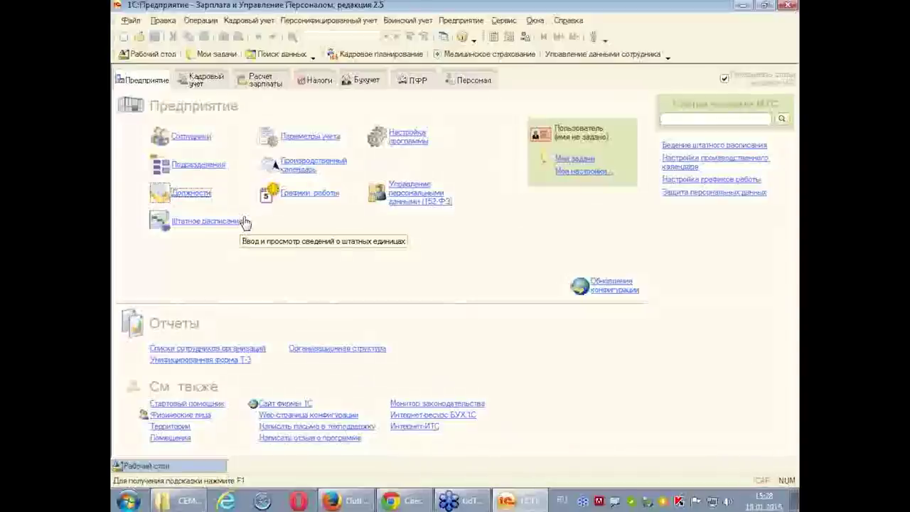
- Review the regulated production calendar for 2014 in a maximized window, then close it
click(312, 165)
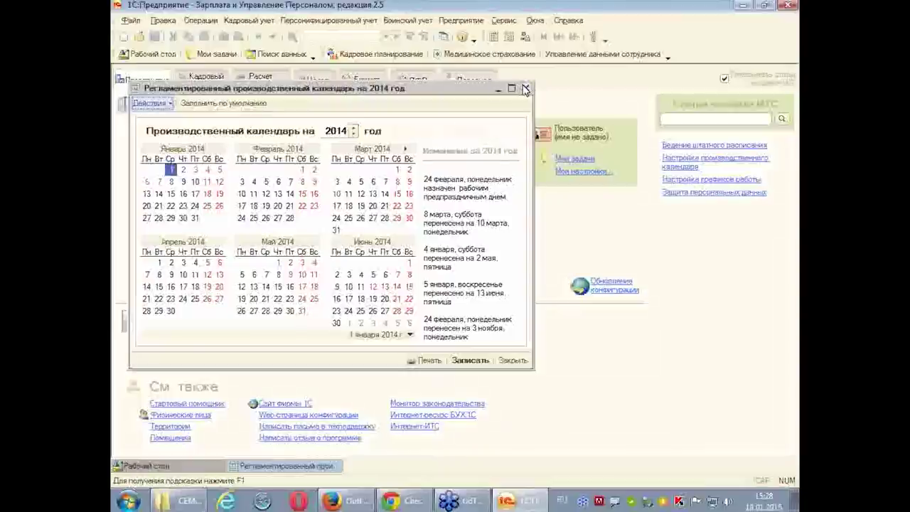
click(526, 87)
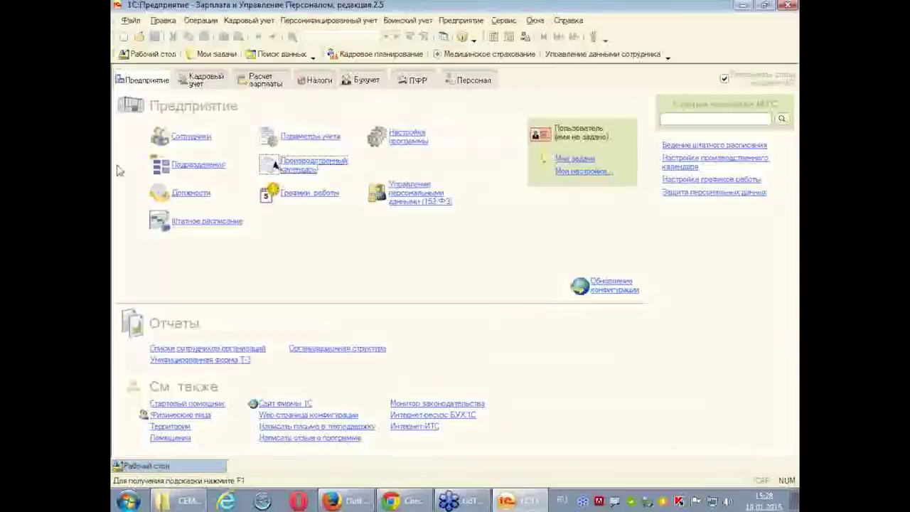
click(321, 166)
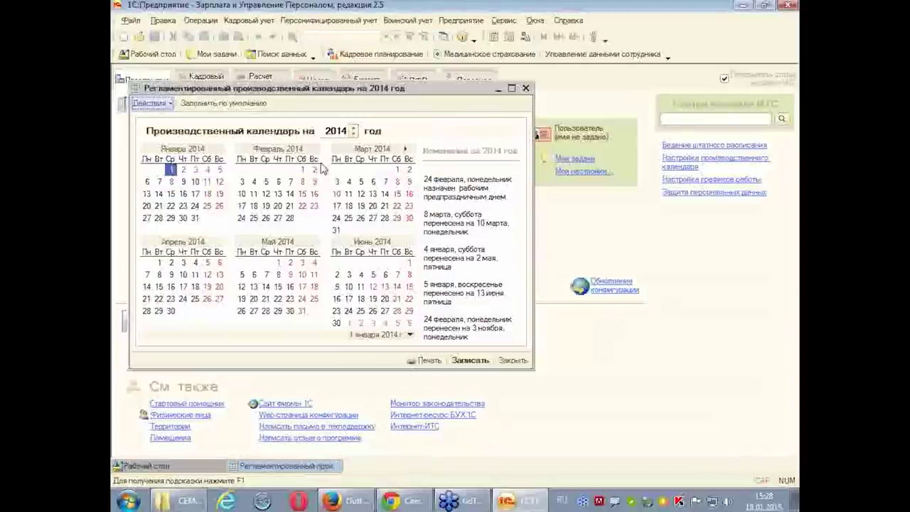
click(512, 89)
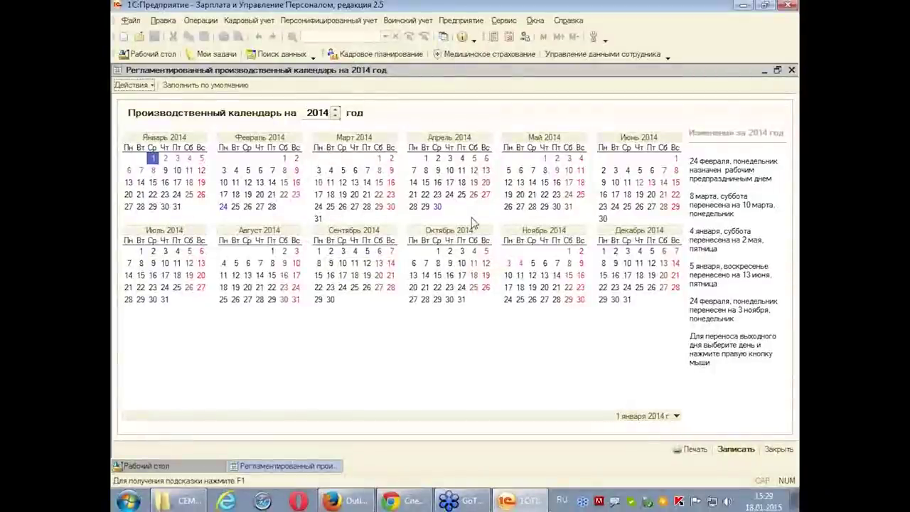
click(792, 71)
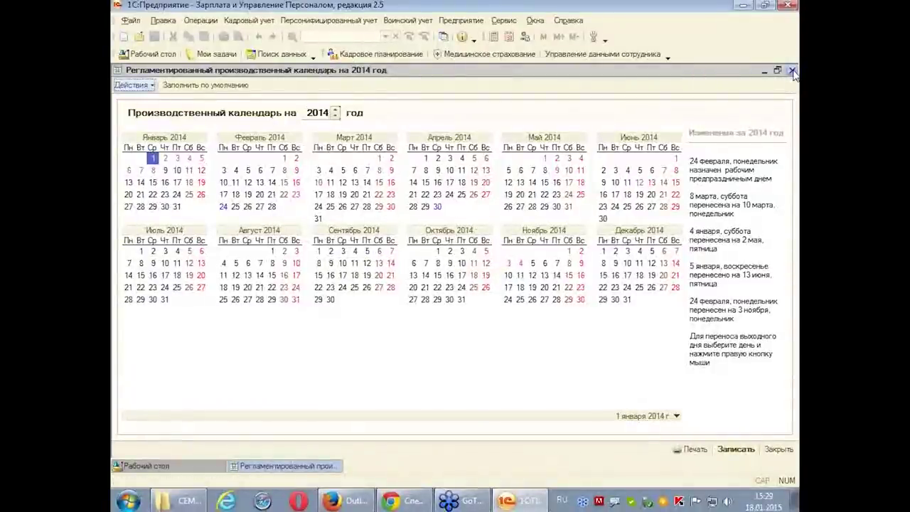
click(792, 72)
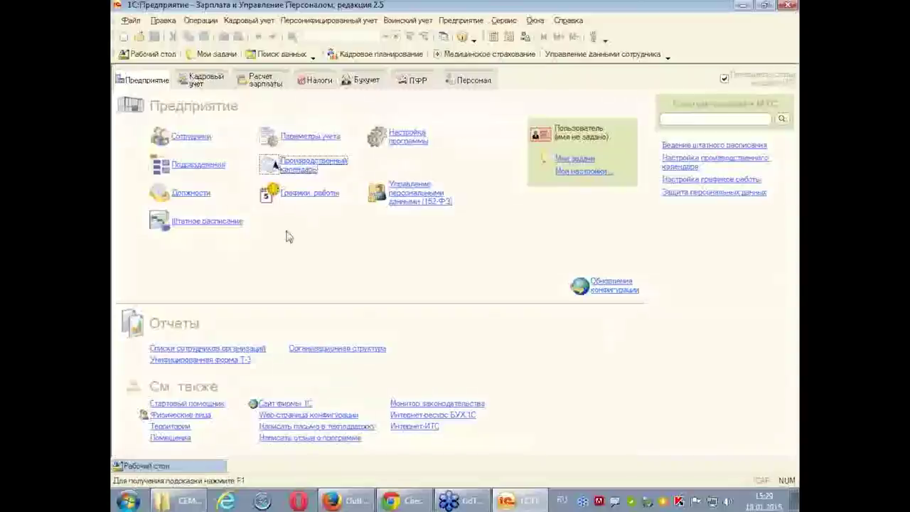
- Open Пятидневный график работы from the Графики работы list and maximize its window
click(301, 194)
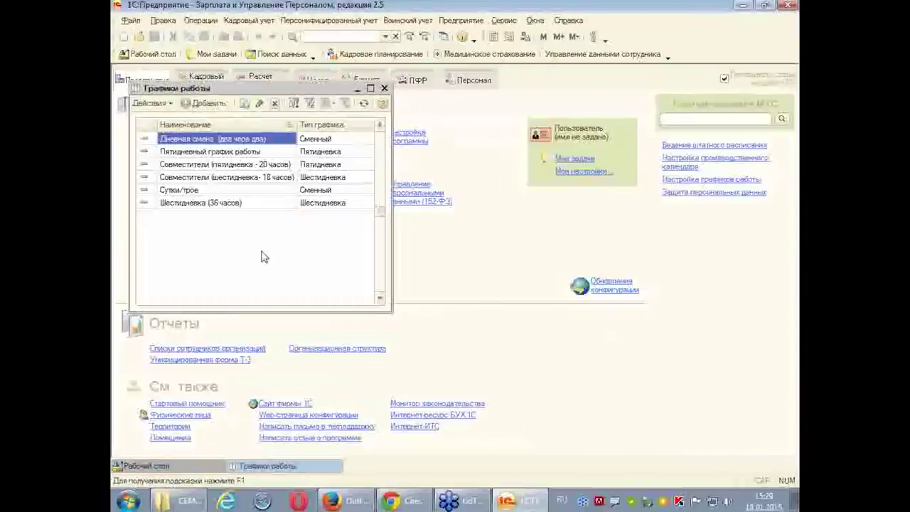
click(237, 182)
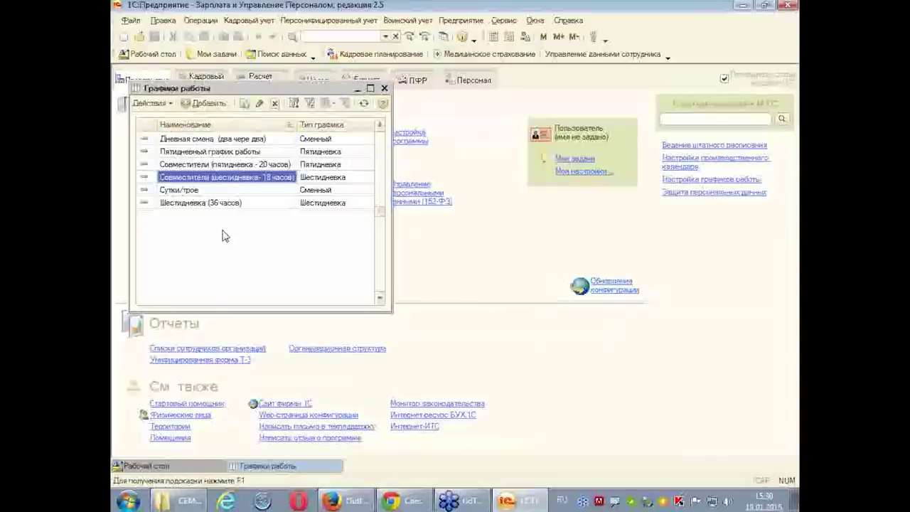
click(202, 152)
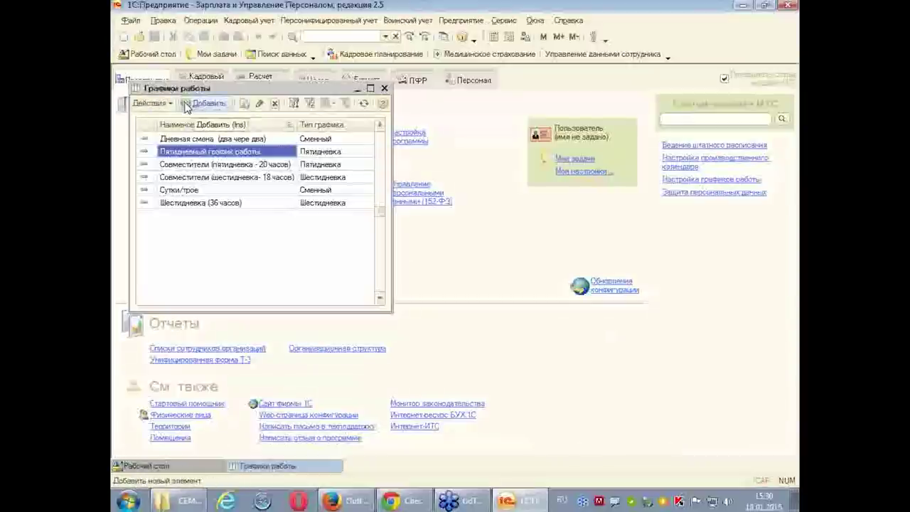
double_click(202, 155)
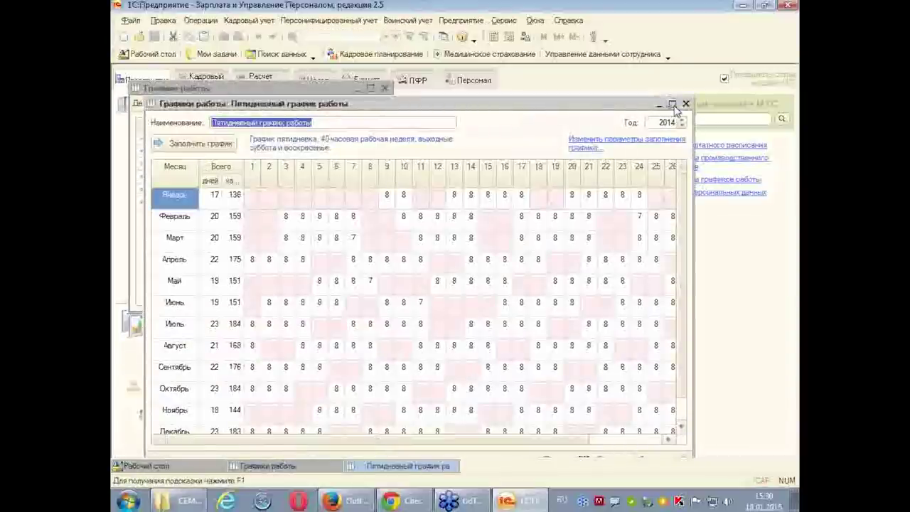
click(672, 104)
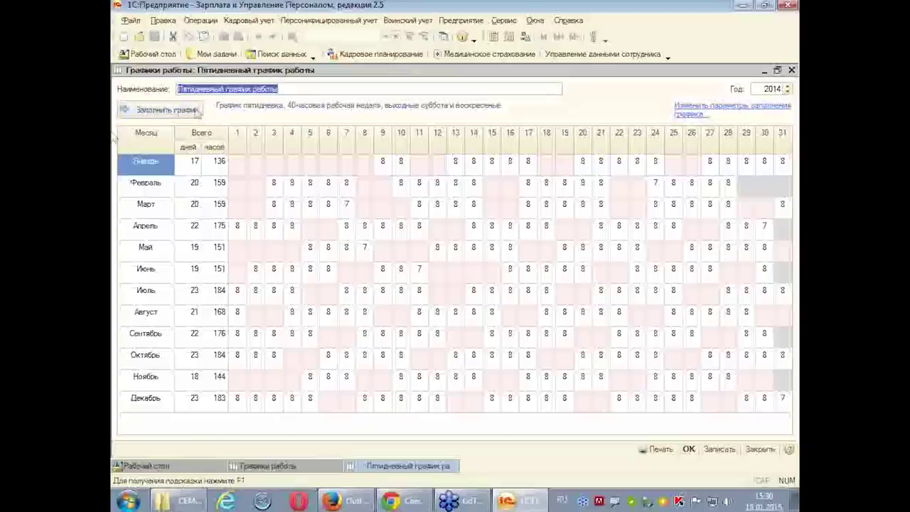
- Refill the 2014 Пятидневный график работы from the Пятидневка (40-час. раб. неделя) template, then close the schedule without saving
click(733, 109)
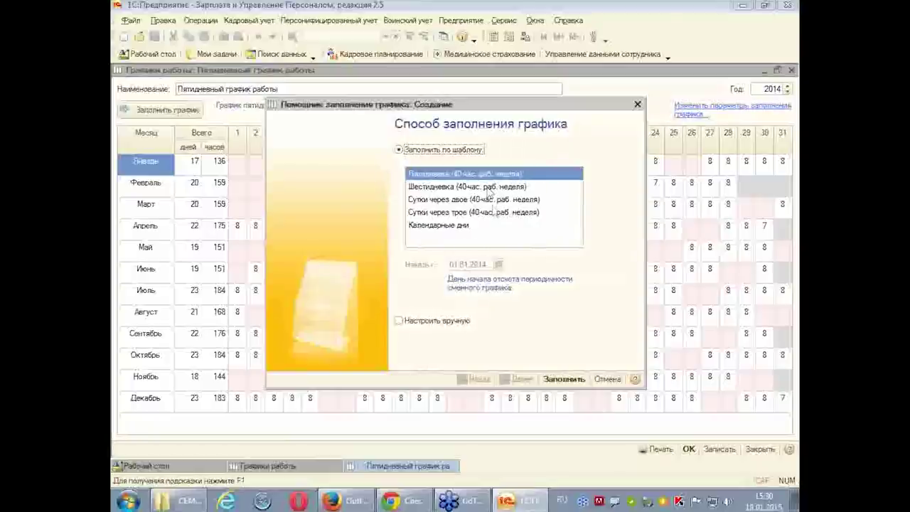
click(565, 379)
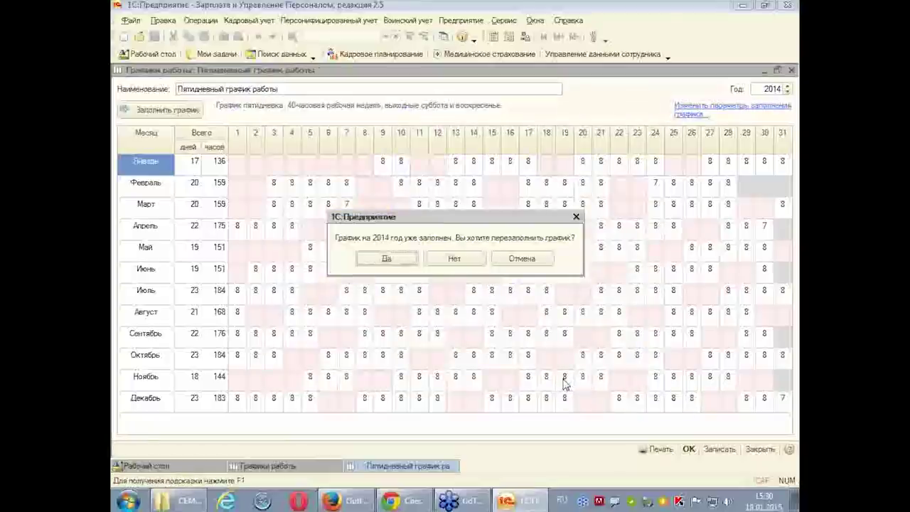
click(398, 260)
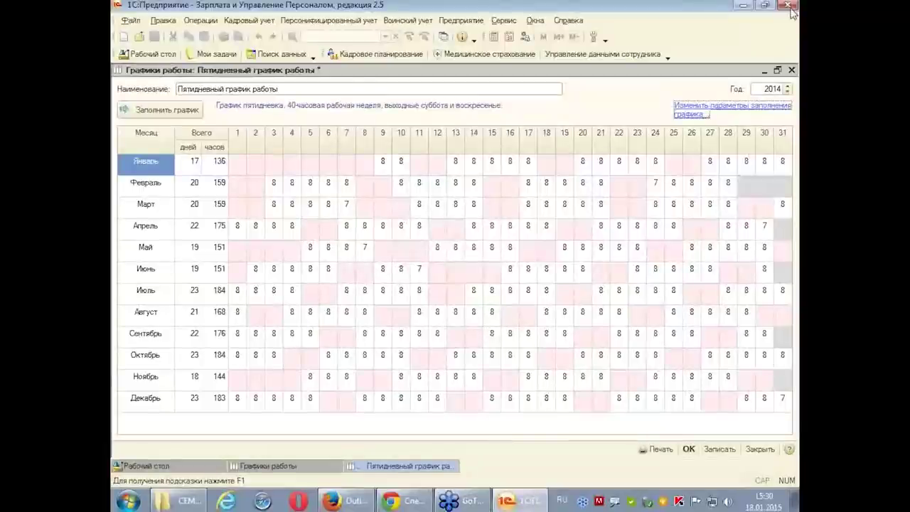
click(793, 71)
click(455, 260)
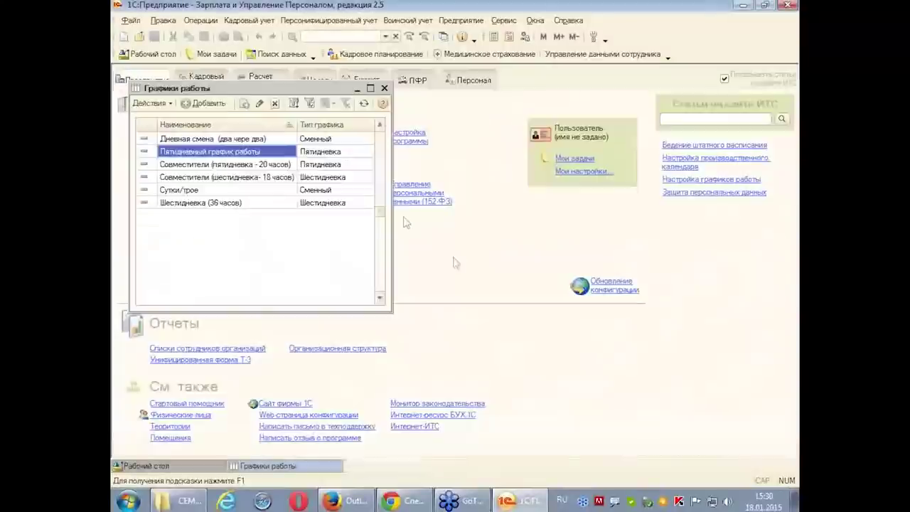
- Open the Совместители (пятидневка - 20 часов) schedule and go to its manual fill parameters in the schedule filling assistant
click(182, 165)
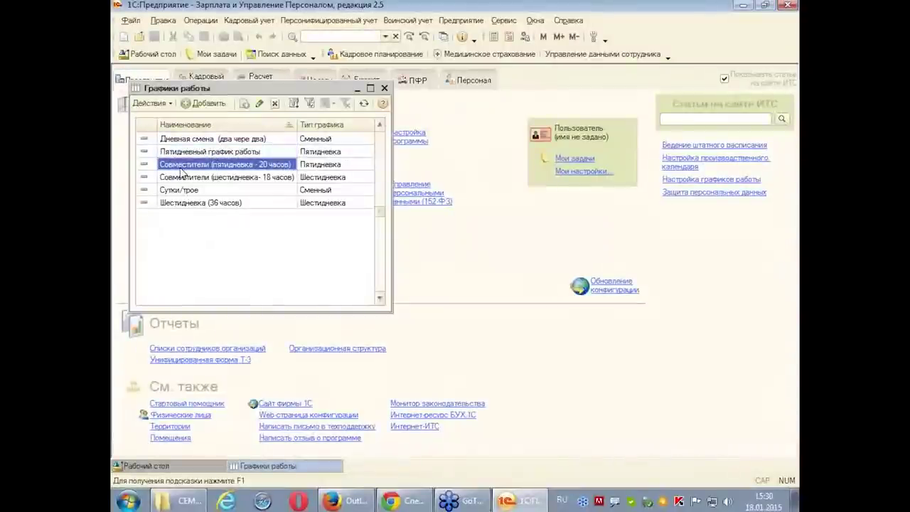
double_click(183, 166)
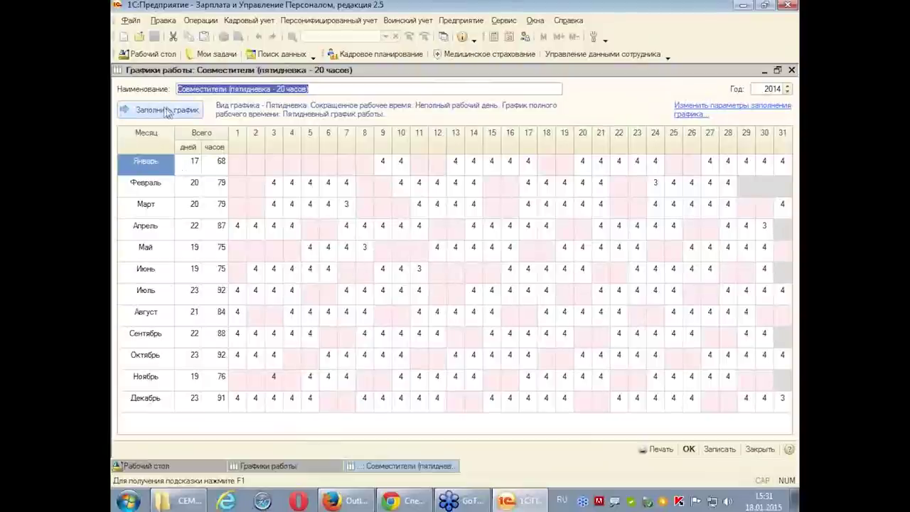
click(720, 111)
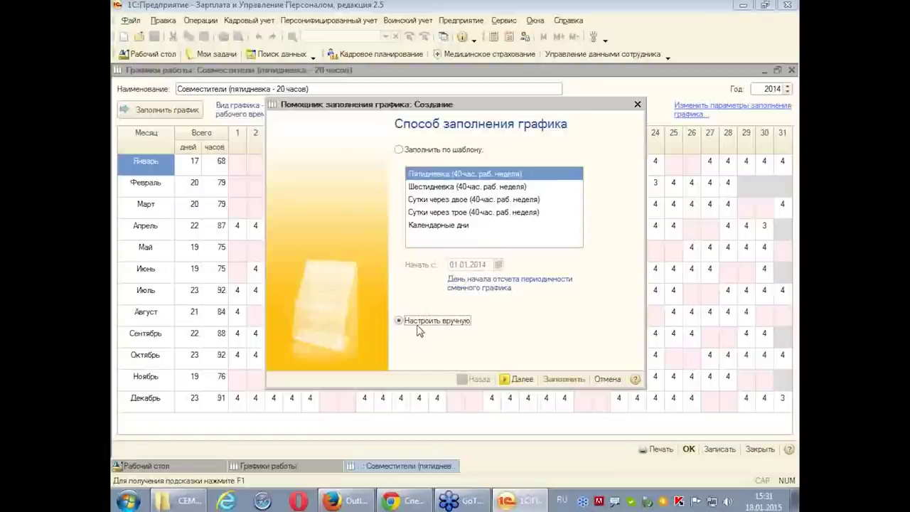
click(518, 380)
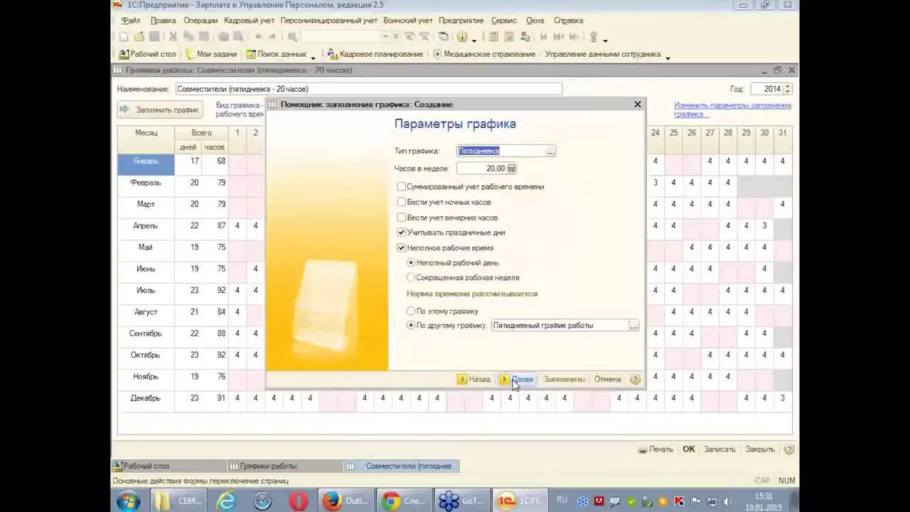
- Keep the schedule type Пятидневка with 20 hours per week and refill the 2014 schedule with 4 hours per weekday
click(551, 151)
click(541, 165)
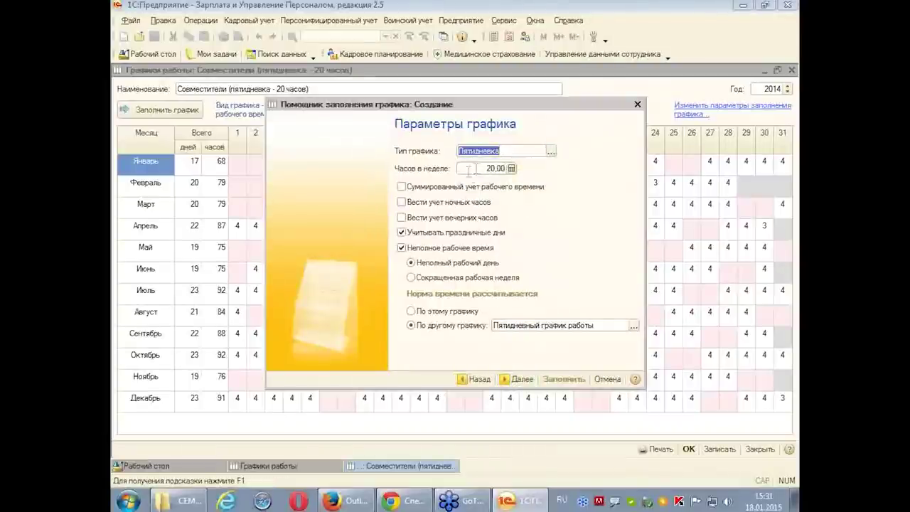
click(488, 167)
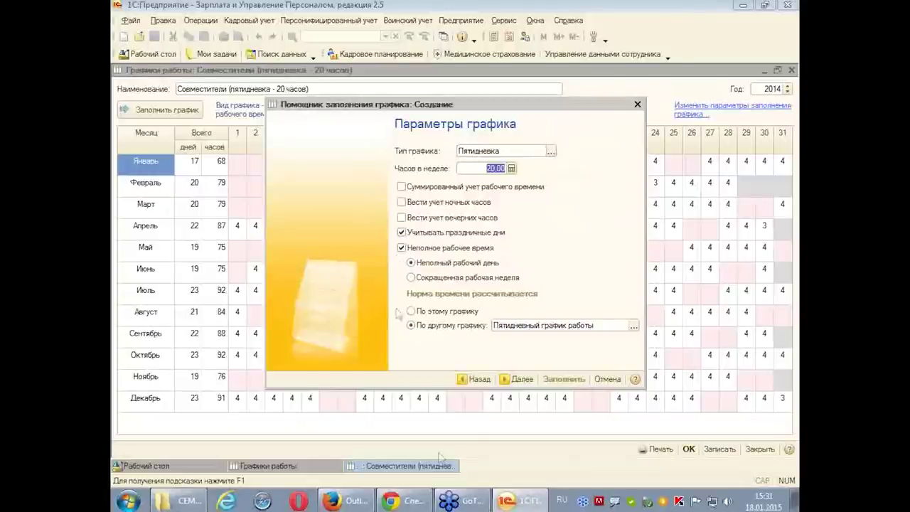
click(522, 380)
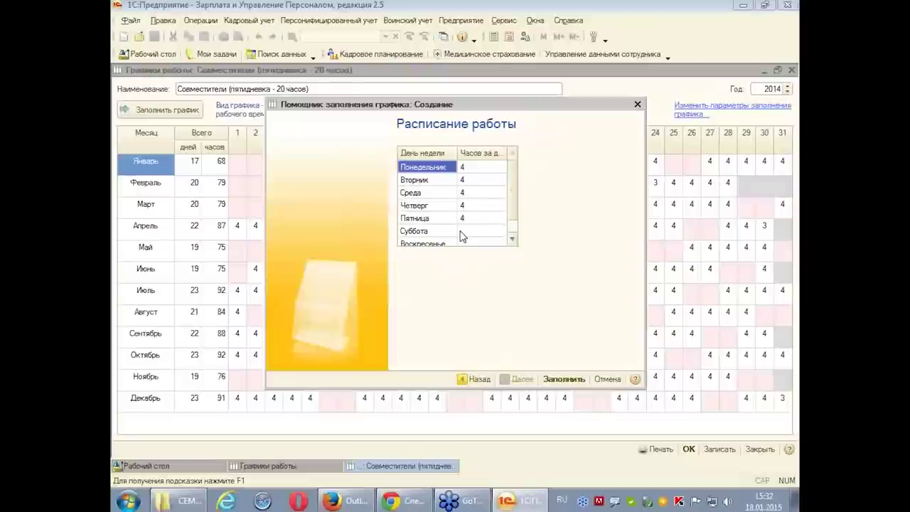
click(569, 381)
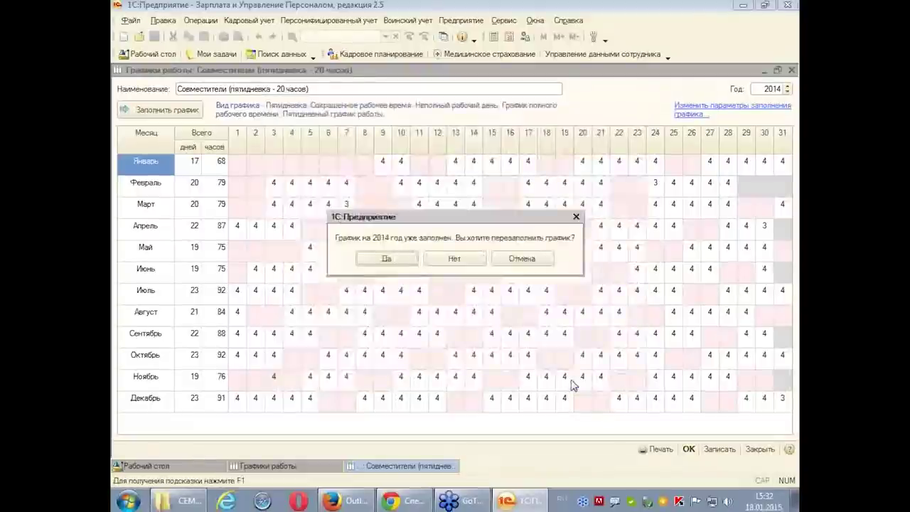
click(385, 259)
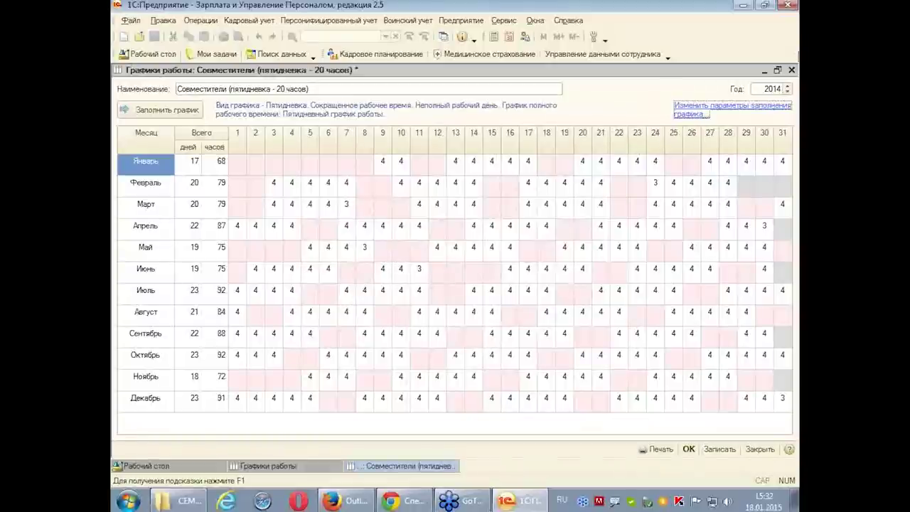
- Close the Совместители (пятидневка - 20 часов) schedule with its changes saved, and close the Графики работы list
click(791, 70)
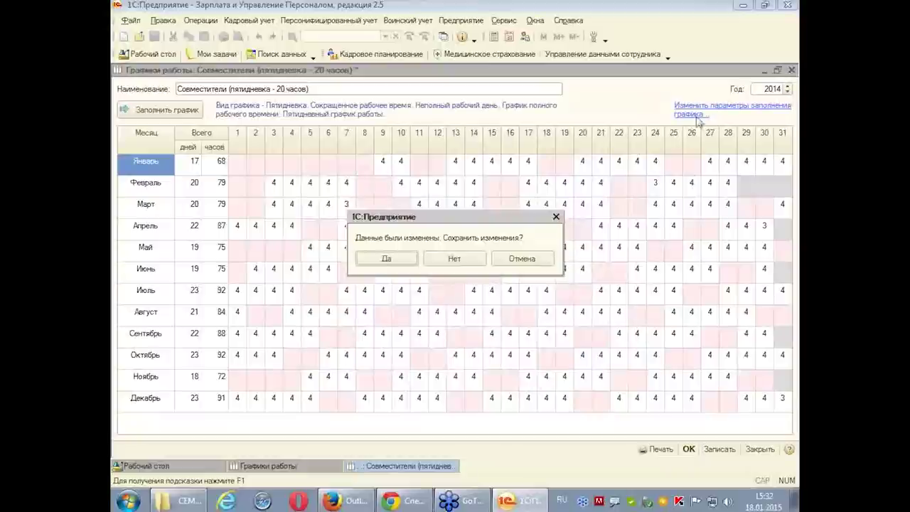
click(388, 259)
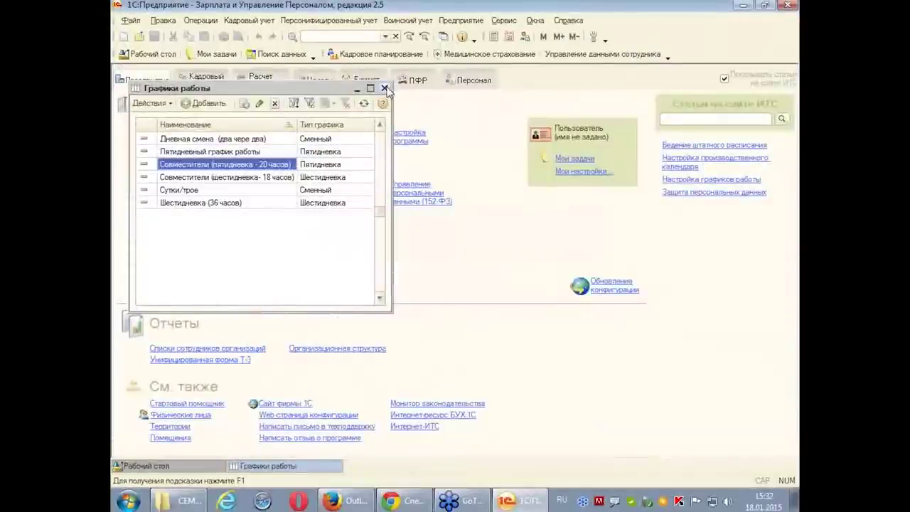
click(385, 88)
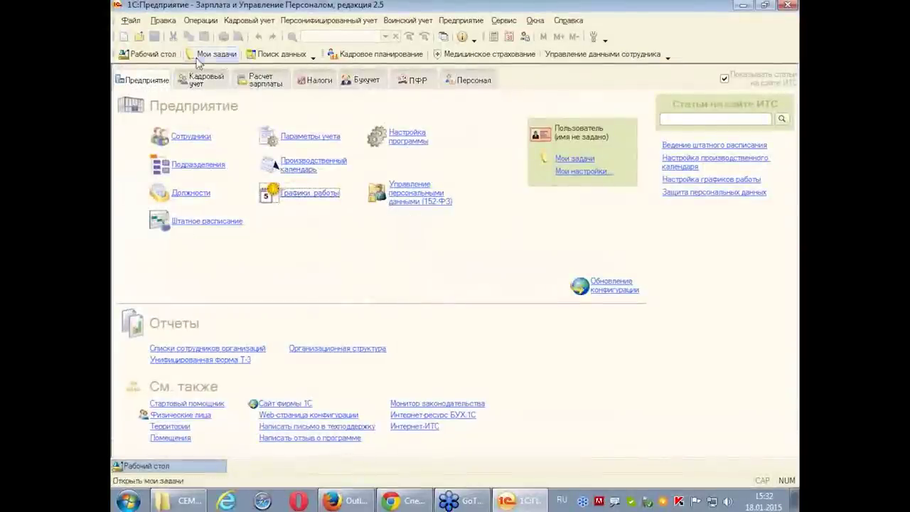
- Open the Дневная смена entry from the Смены directory of the enterprise
click(455, 26)
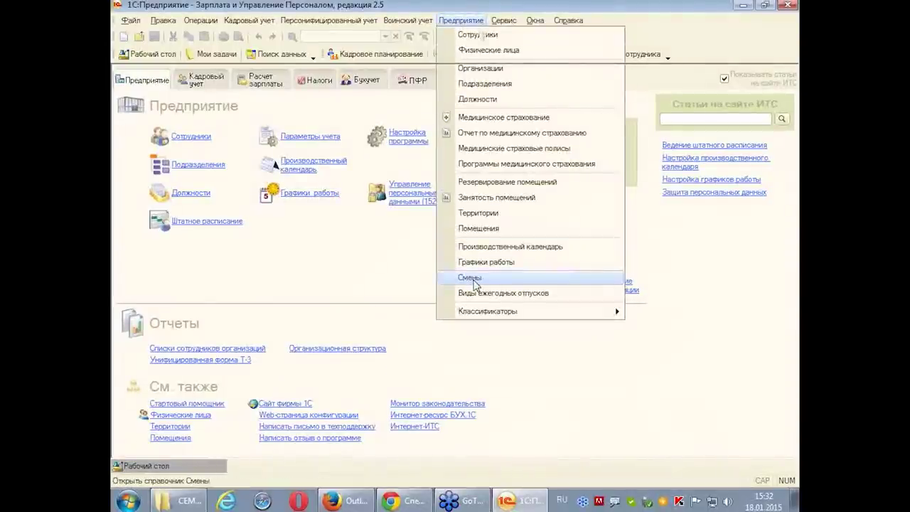
click(475, 283)
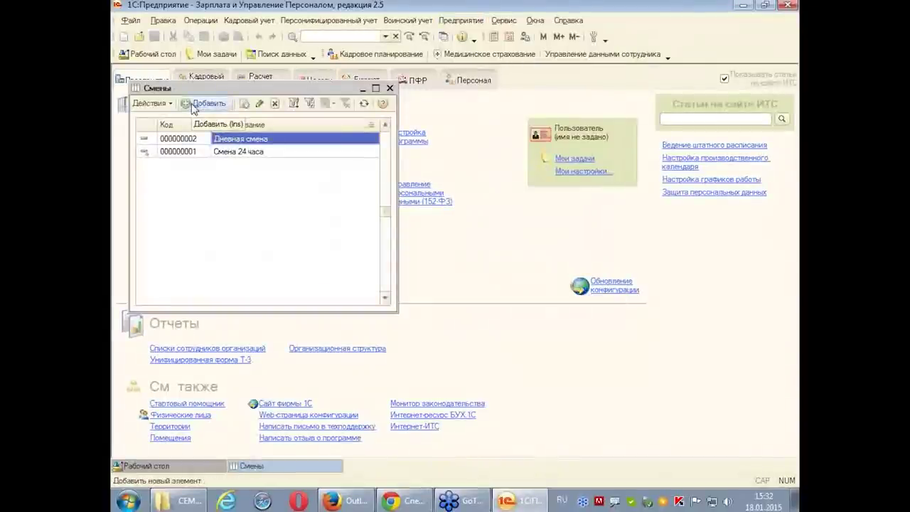
double_click(247, 142)
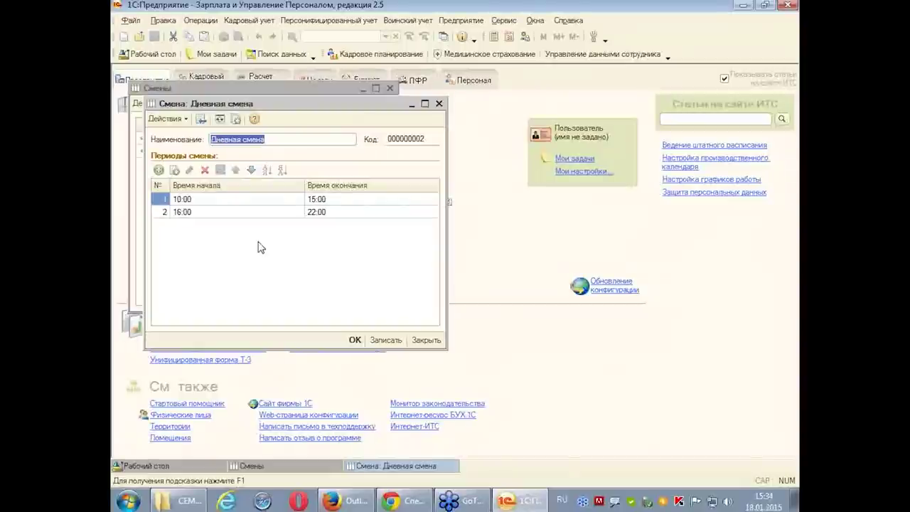
- Rename the Дневная смена shift as Ночная смена
double_click(191, 201)
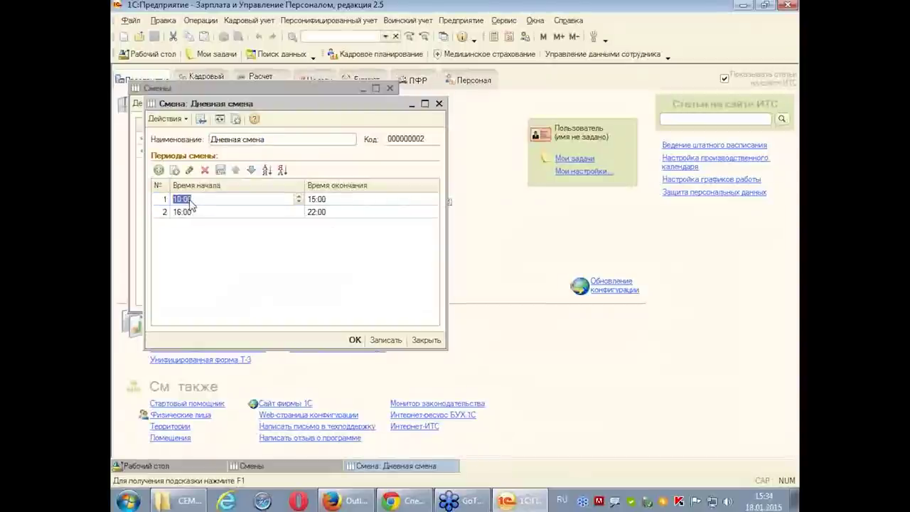
click(230, 137)
text(Ноч)
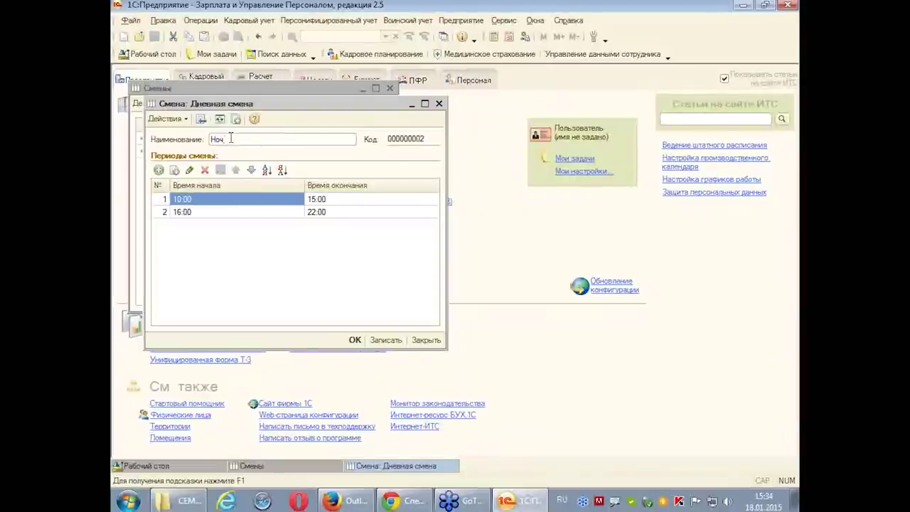
text(ная смена)
- Set the first period of the shift to start at 20:00 and end at 23:59
click(202, 203)
click(201, 203)
text(20:)
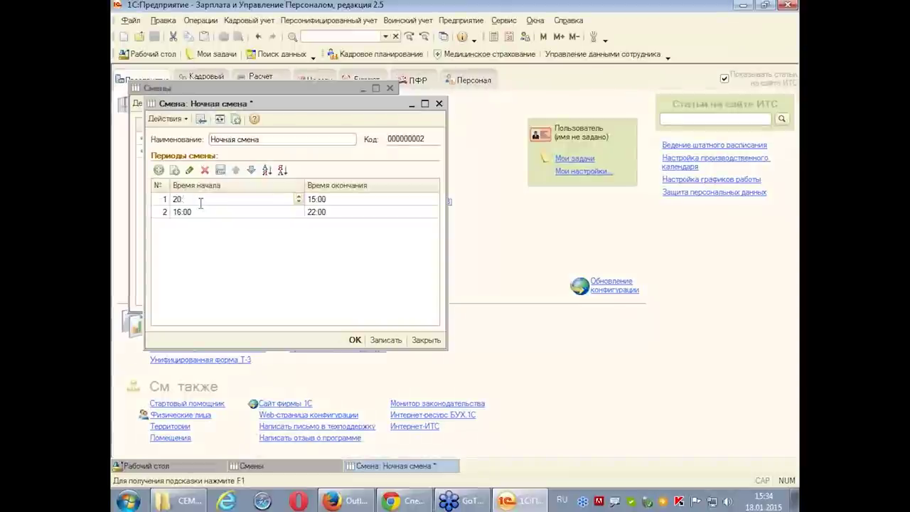
text(00)
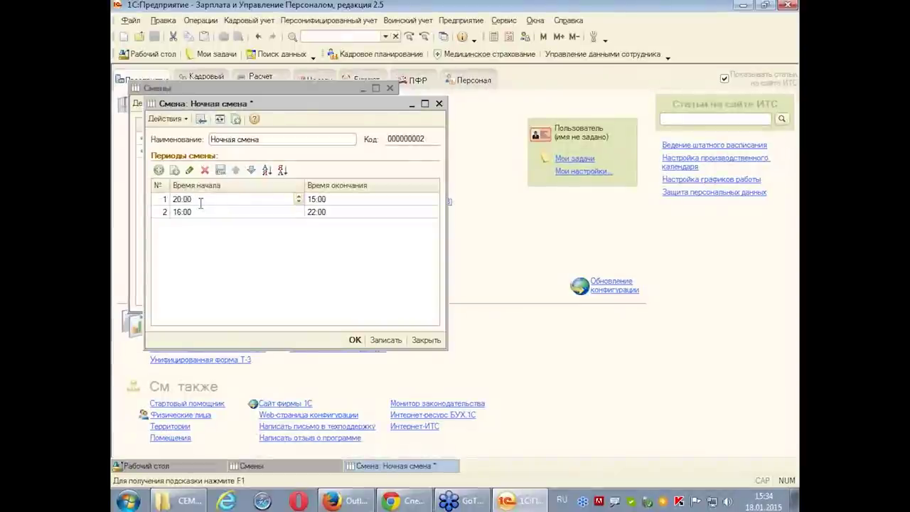
key(Return)
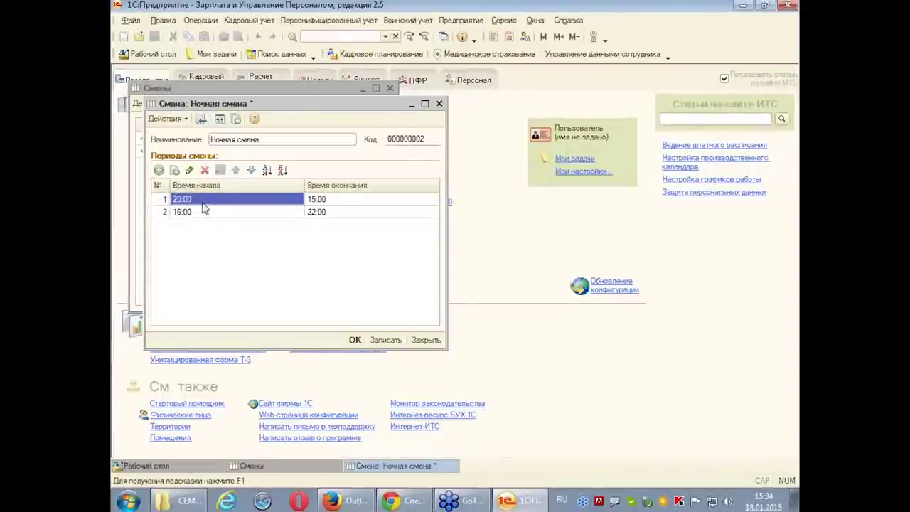
click(350, 206)
text(23:59)
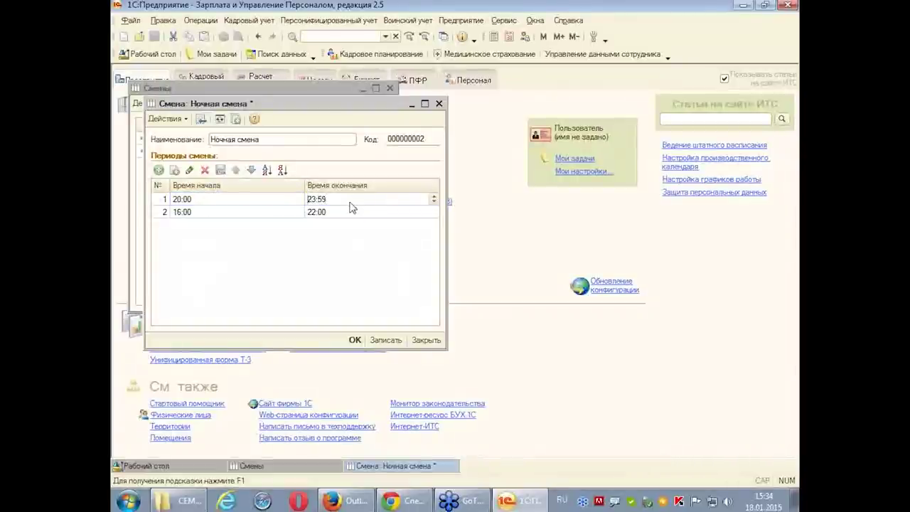
key(Return)
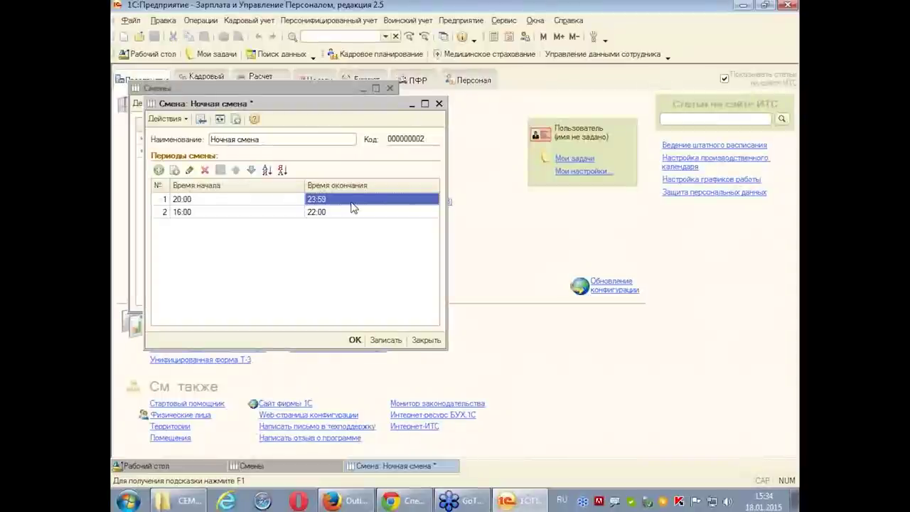
- Set the second period of the shift to start at 00:00 and end at 4:00
click(197, 211)
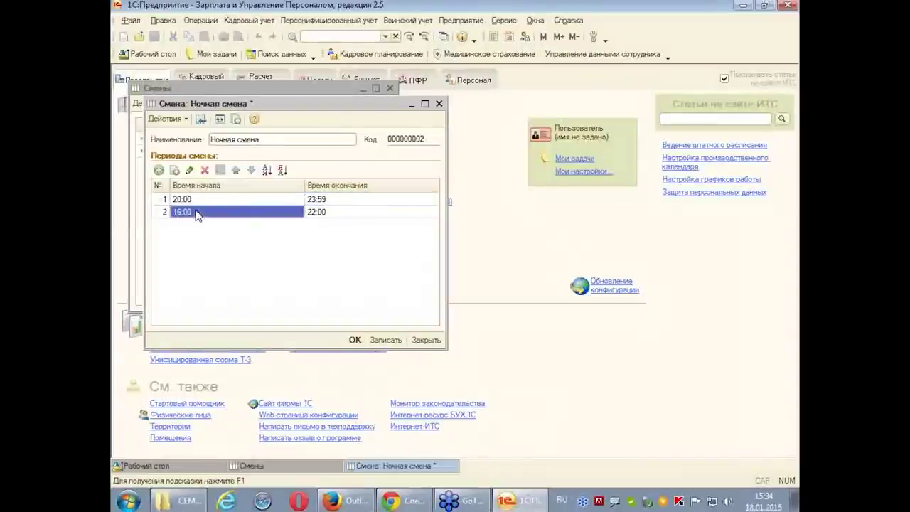
click(197, 211)
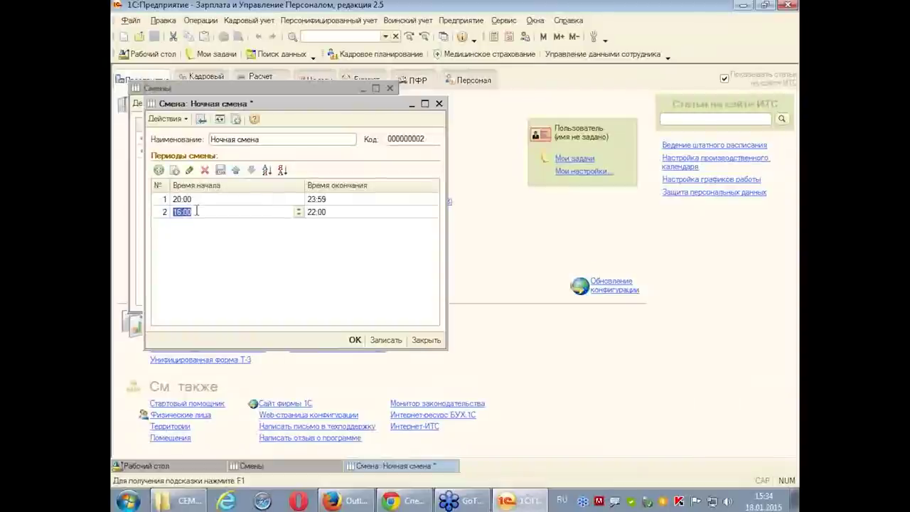
text(00:00)
key(Return)
click(320, 211)
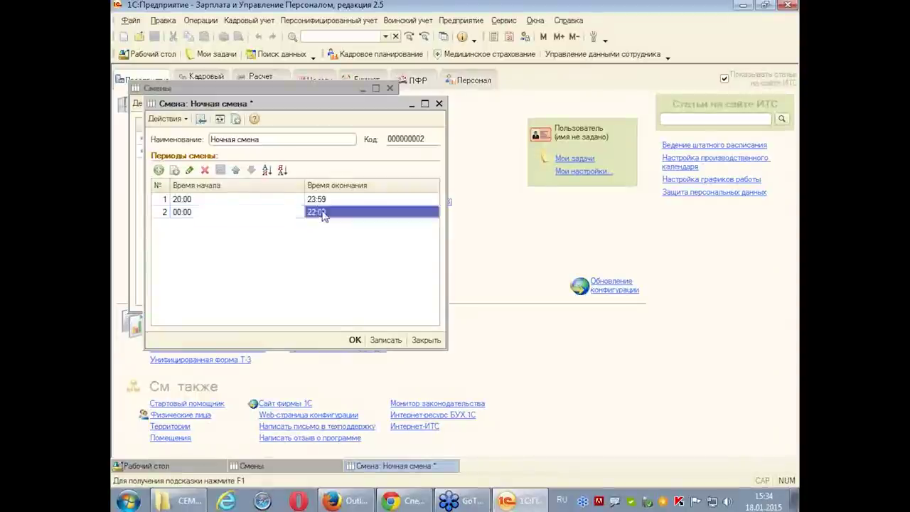
click(322, 211)
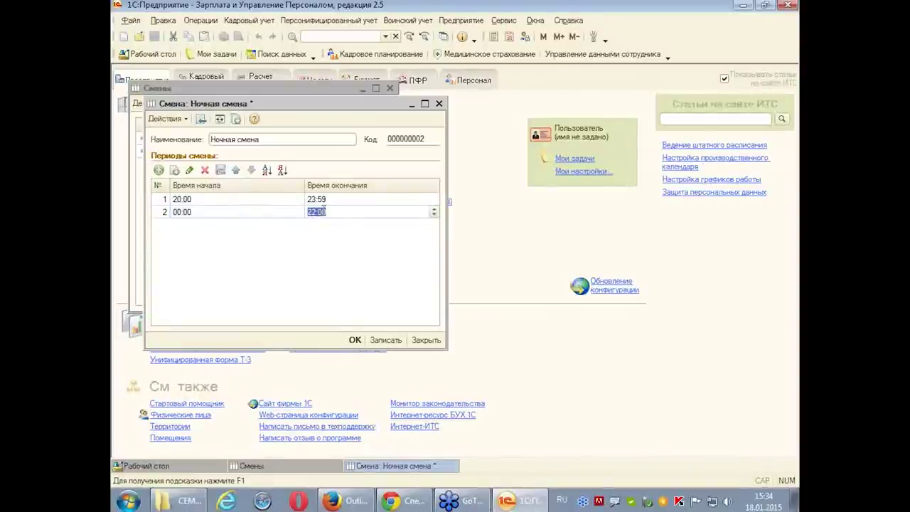
key(BackSpace)
text(0)
key(BackSpace)
text(0400)
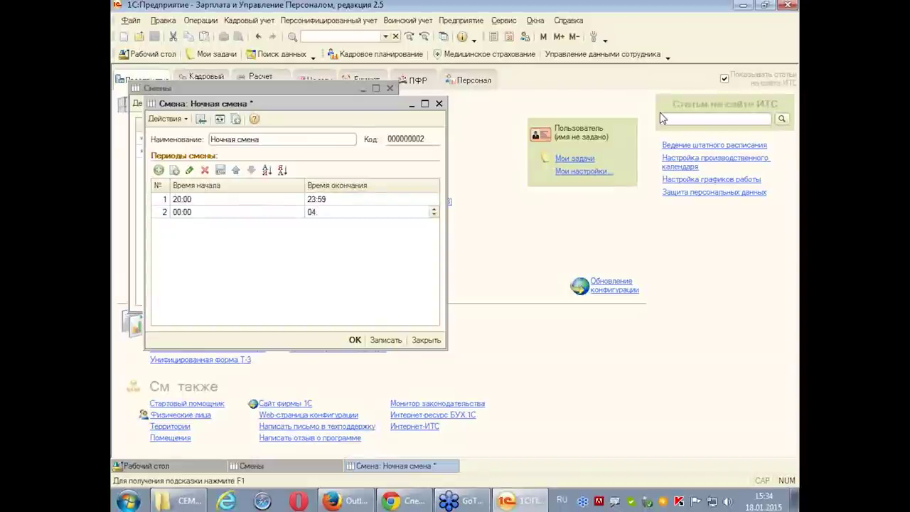
key(Return)
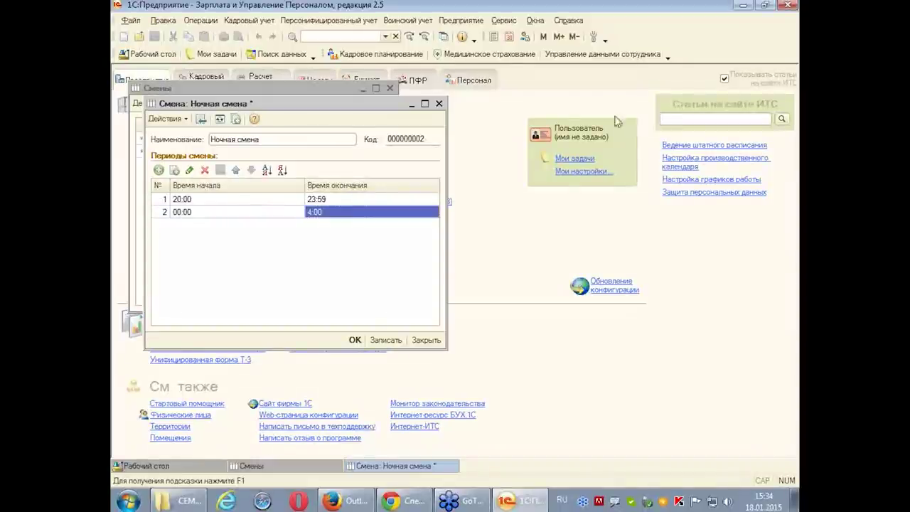
- Add a third period to the Ночная смена shift, starting at 4:45 and ending at 6:00
click(159, 169)
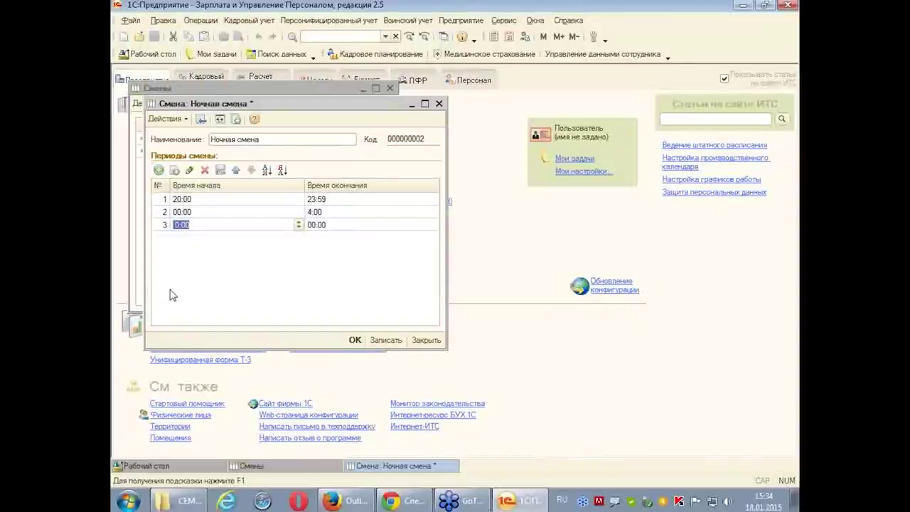
text(0)
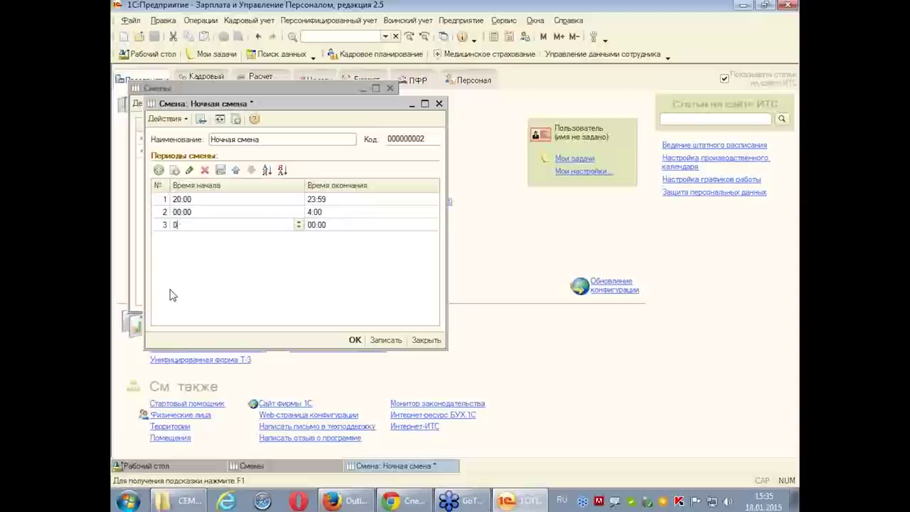
key(BackSpace)
text(0445)
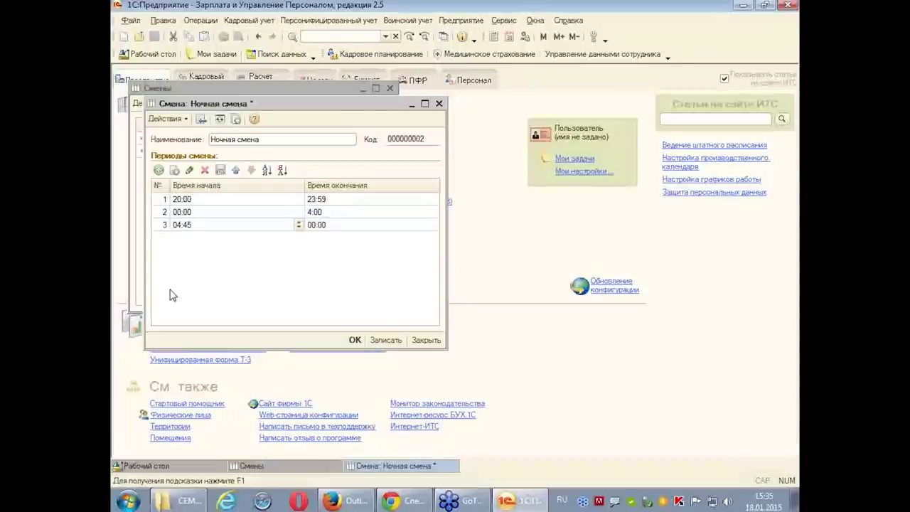
key(Tab)
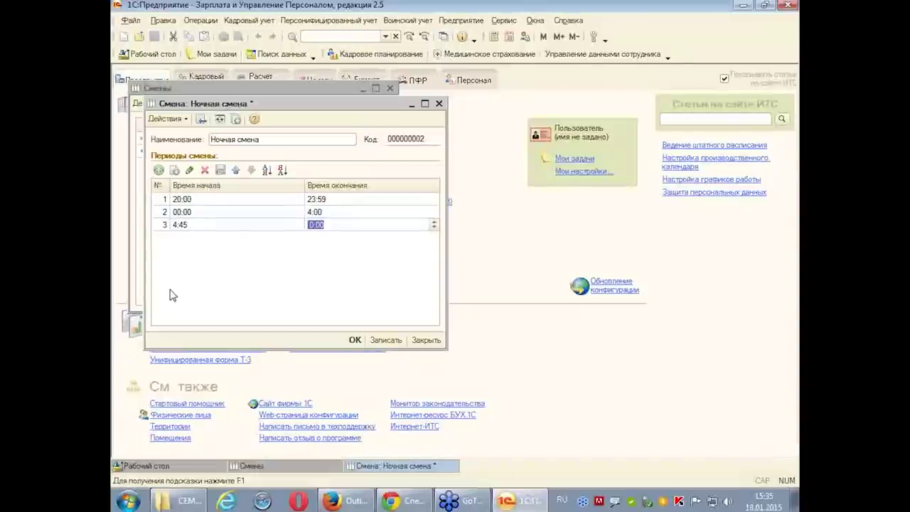
text(0)
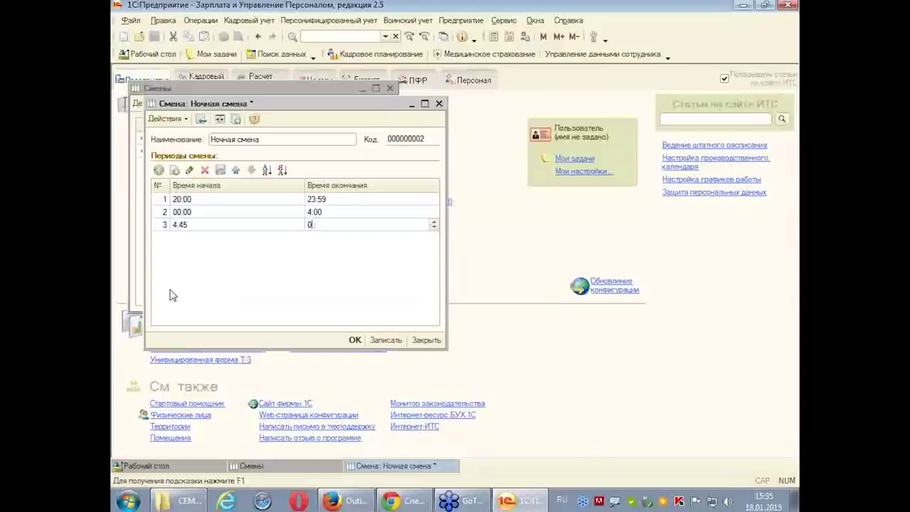
text(6:00)
key(Return)
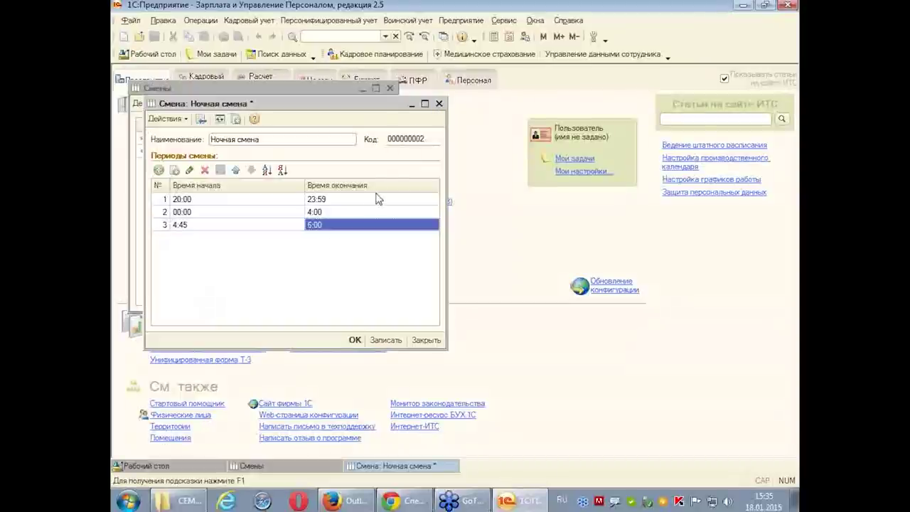
- Discard the changes to the shift and close the Смены directory
click(441, 105)
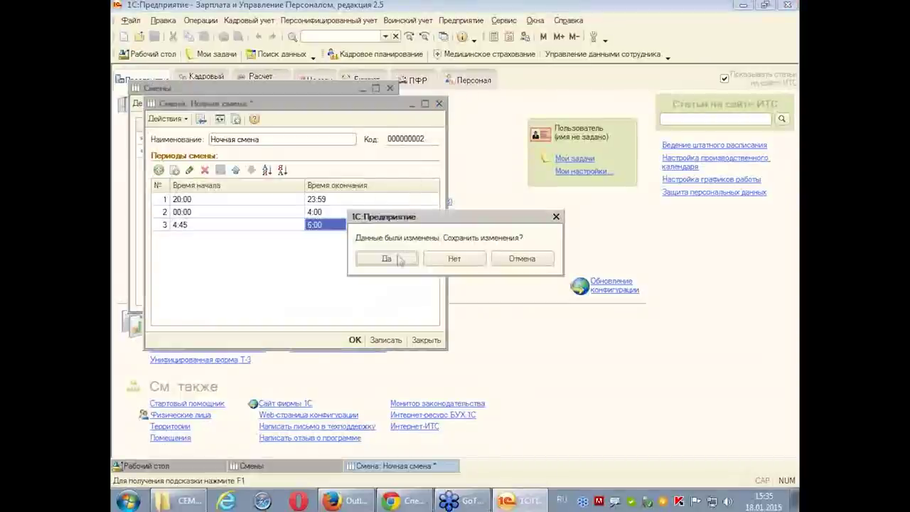
click(459, 260)
click(389, 88)
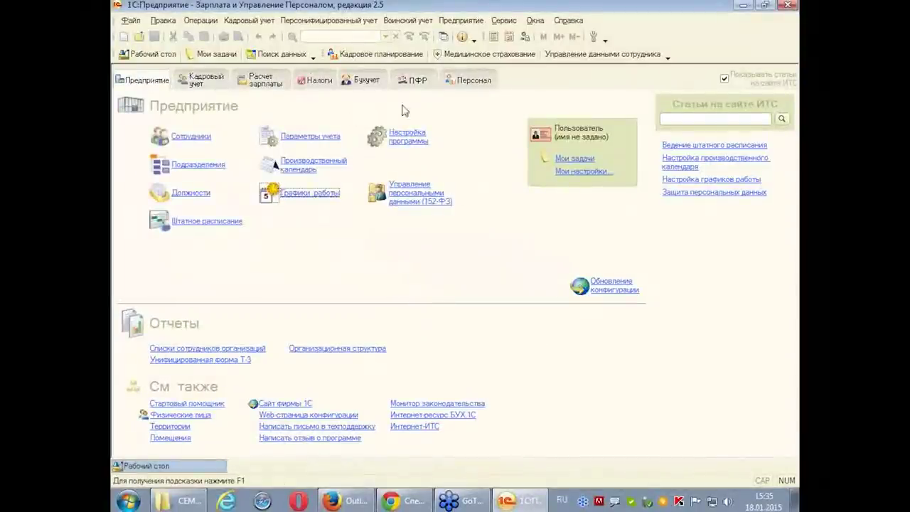
- Create a new work schedule in the Графики работы directory and name it "Два чере два"
click(306, 195)
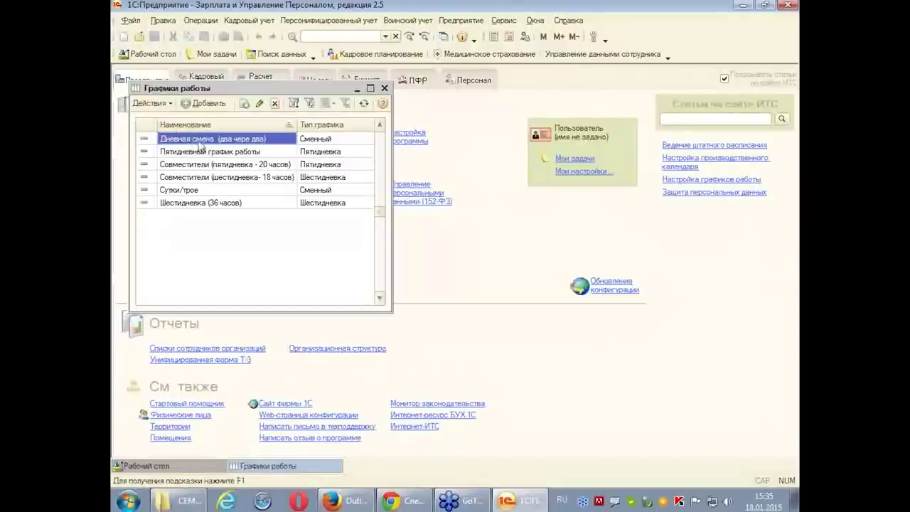
click(187, 107)
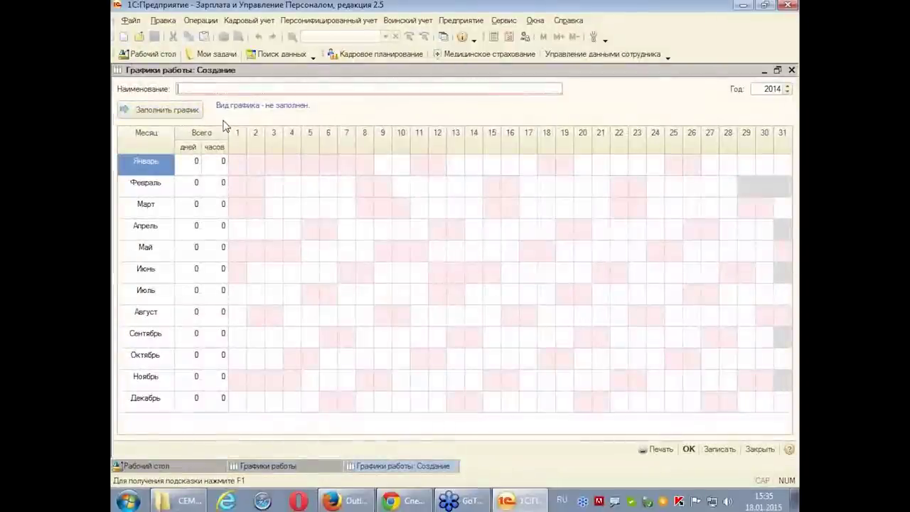
text(Два)
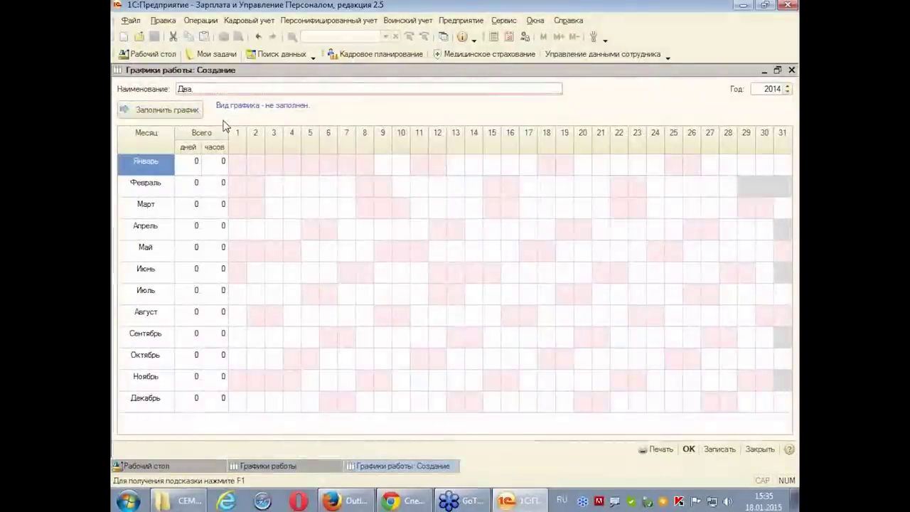
text( чере)
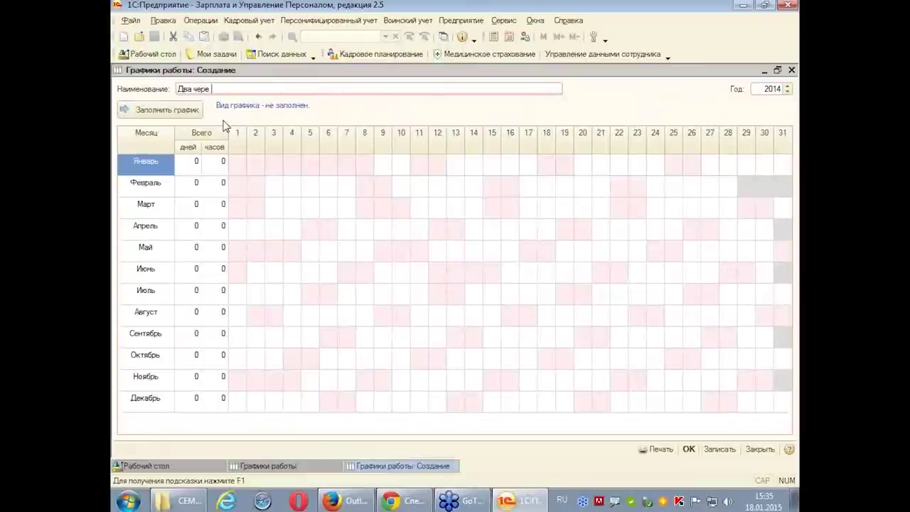
text( два)
- Configure the schedule filling manually with the type Сменный and Суммированный учет рабочего времени enabled
click(153, 111)
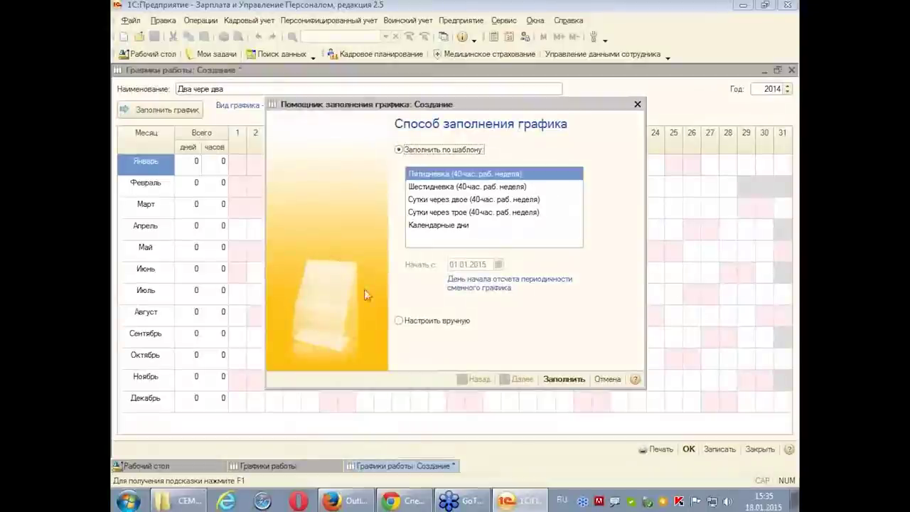
click(449, 177)
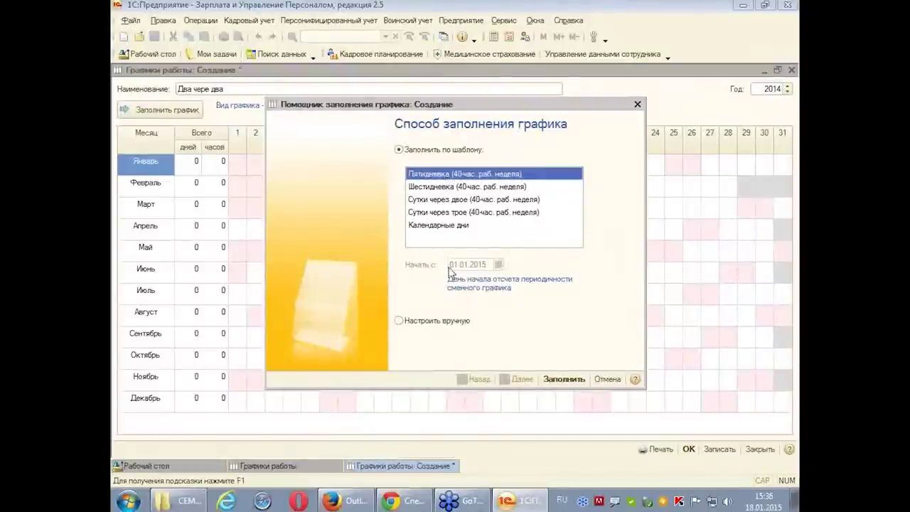
click(401, 322)
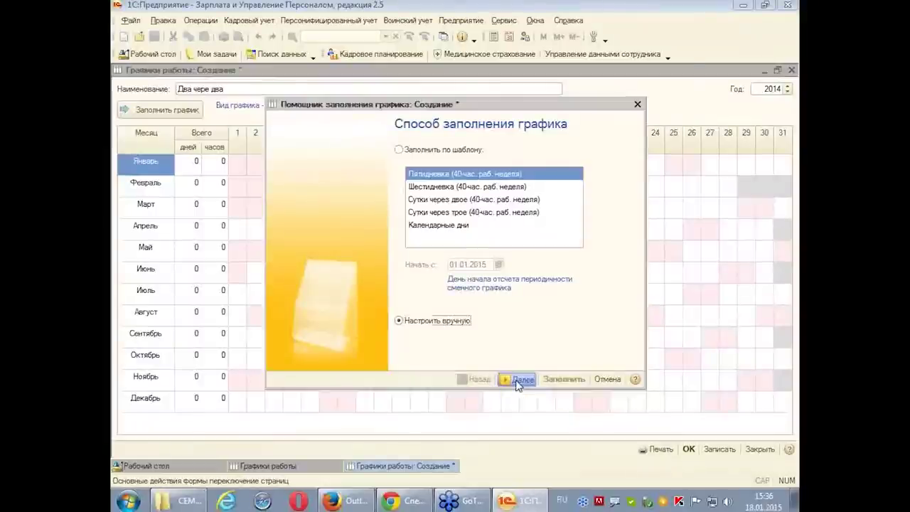
click(519, 380)
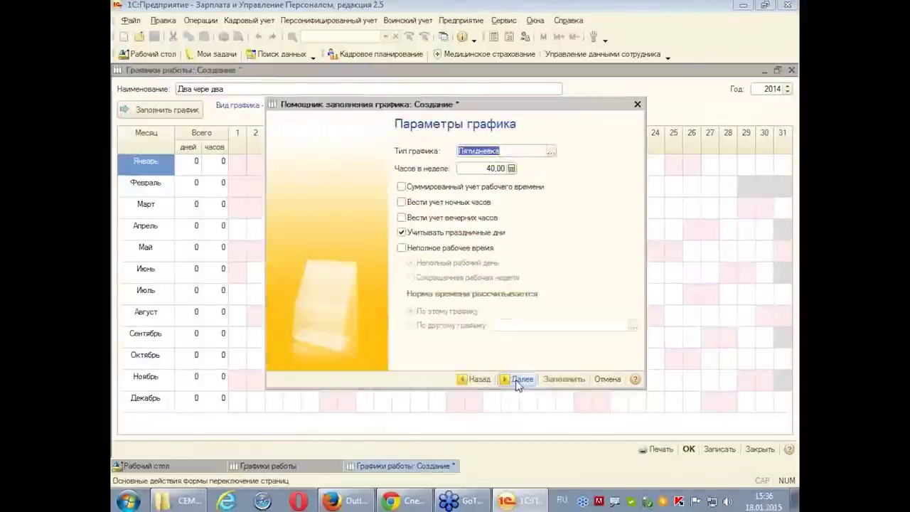
click(551, 151)
click(508, 187)
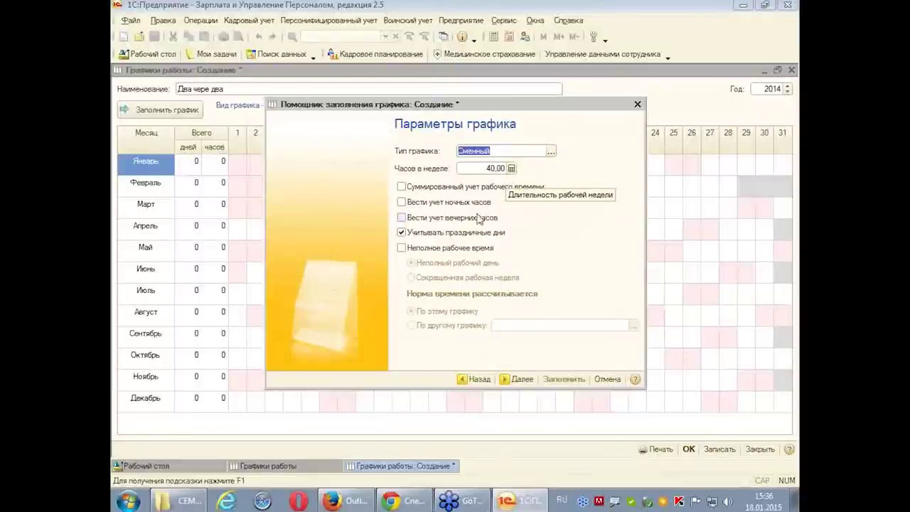
click(402, 187)
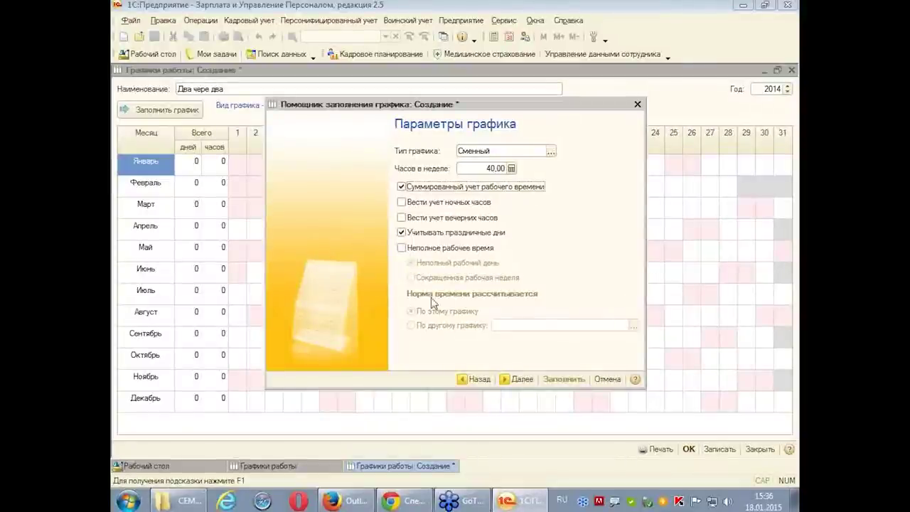
- Set the shift rotation to start from 01.01.2014 and assign Дневная смена to day 1
click(520, 379)
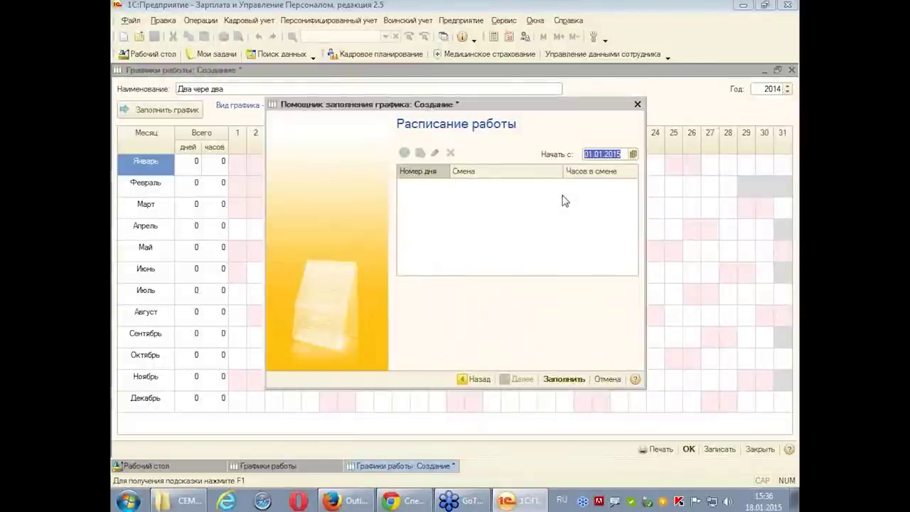
text(01.01.14)
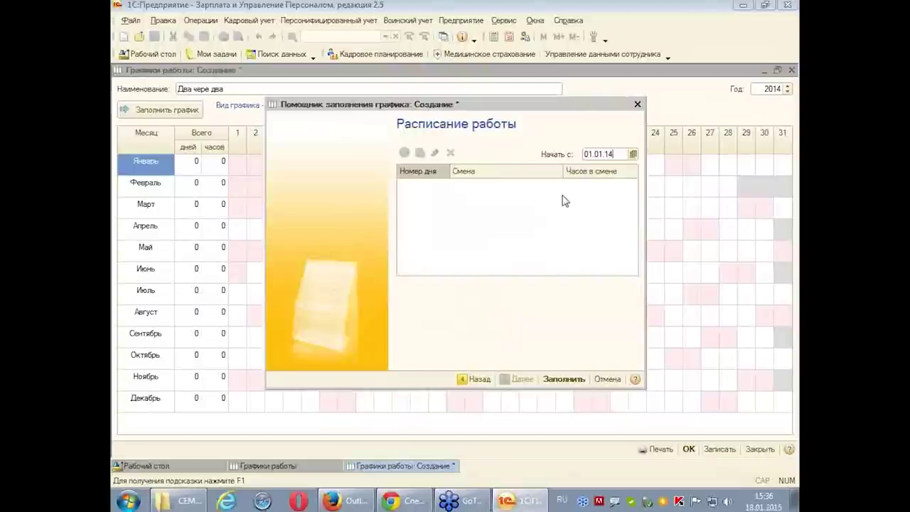
key(Return)
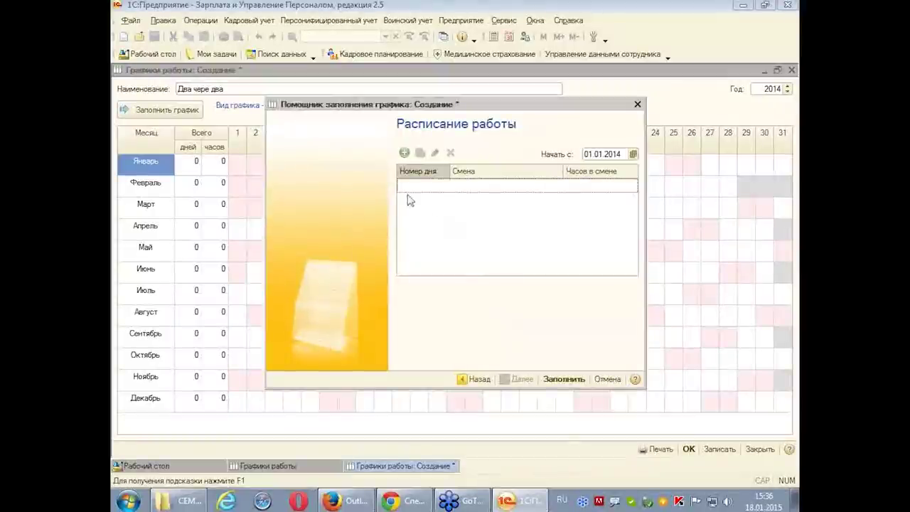
click(404, 152)
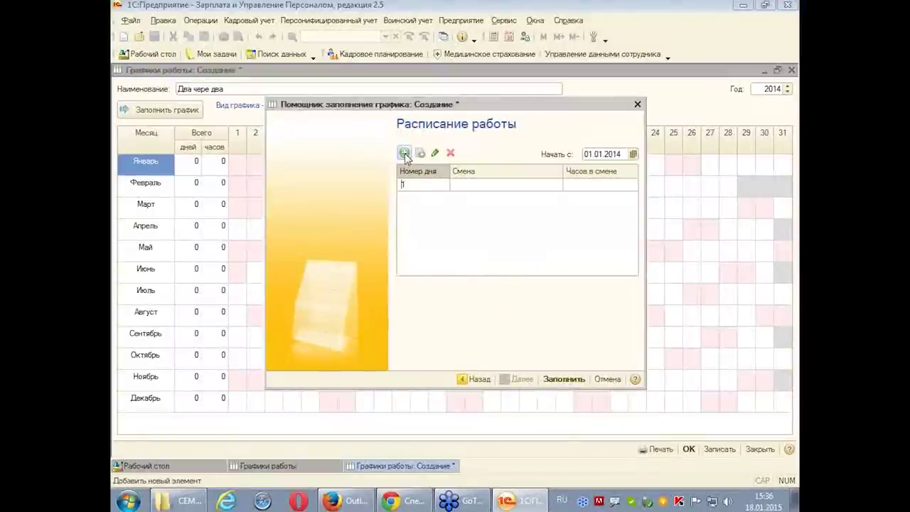
click(500, 186)
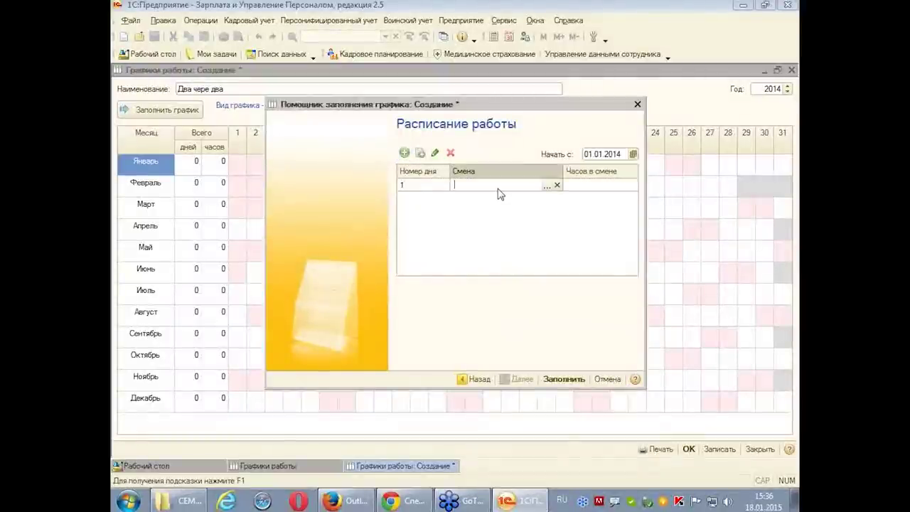
click(546, 188)
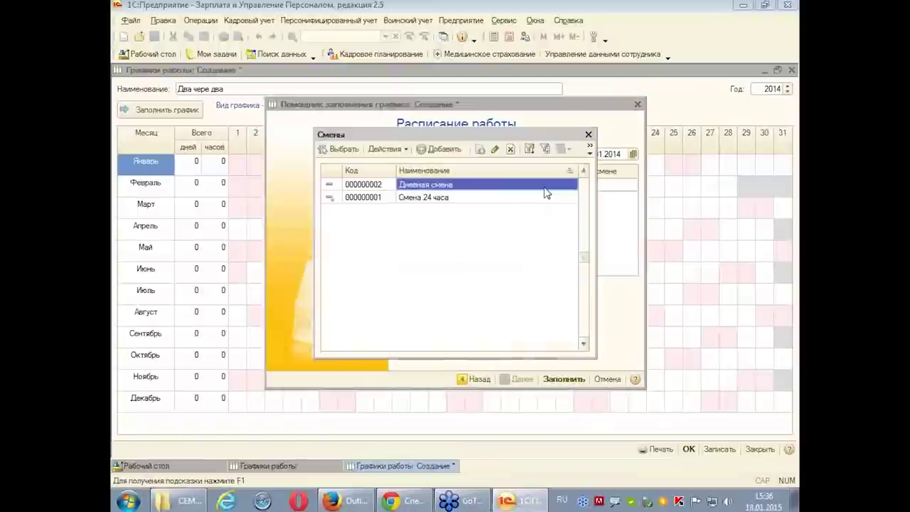
double_click(417, 185)
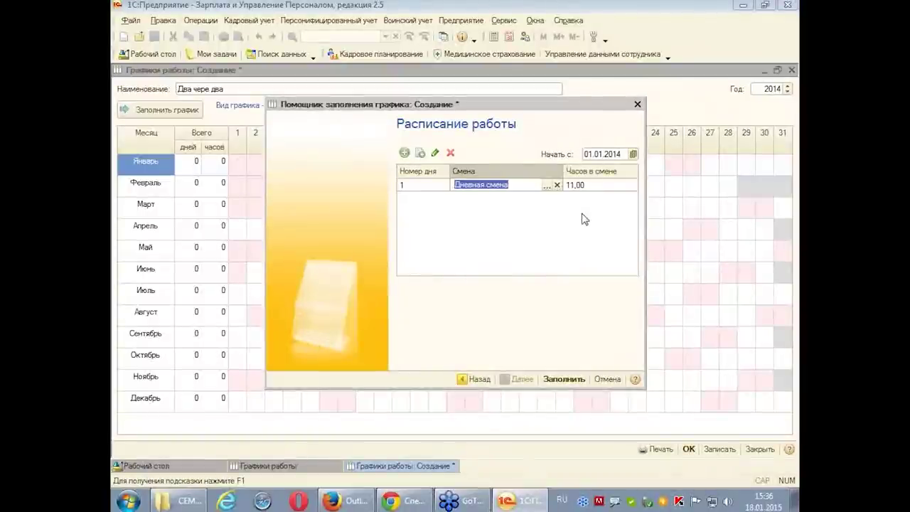
- Add day 2 with Дневная смена and days 3 and 4 without a shift to the rotation
click(419, 156)
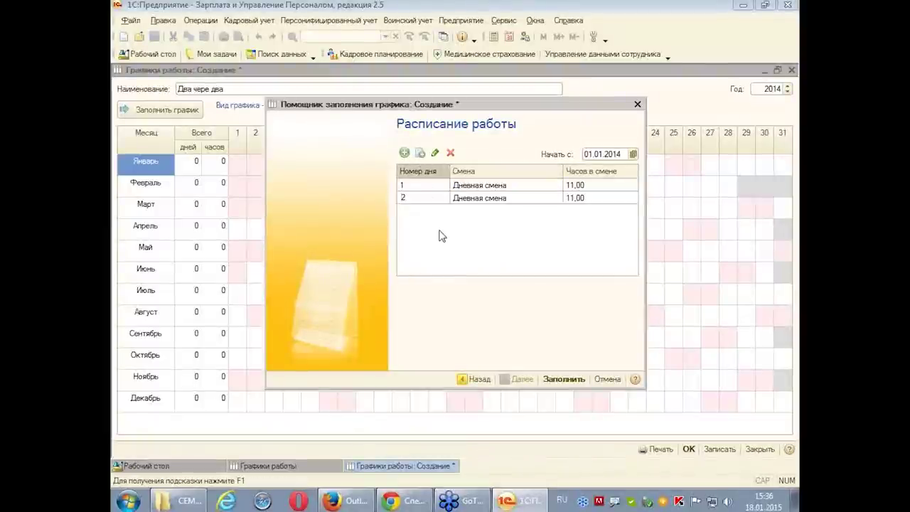
click(421, 153)
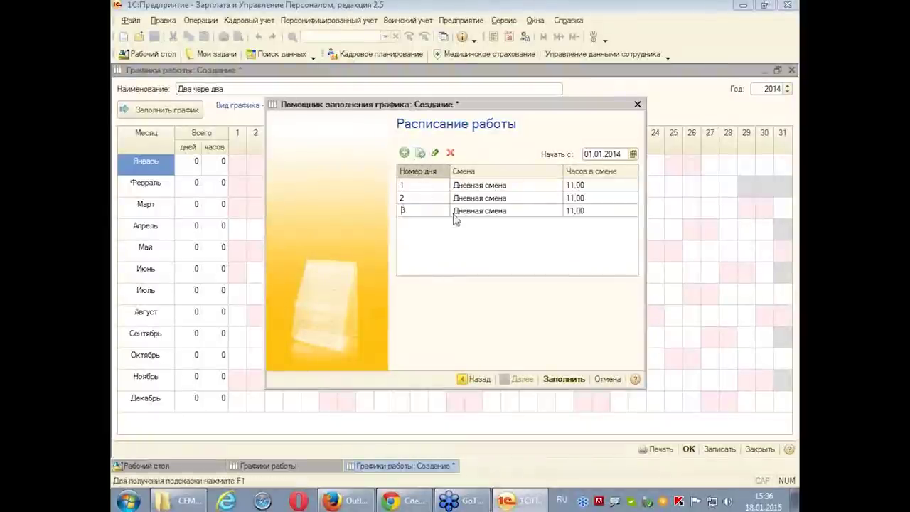
click(542, 213)
click(559, 212)
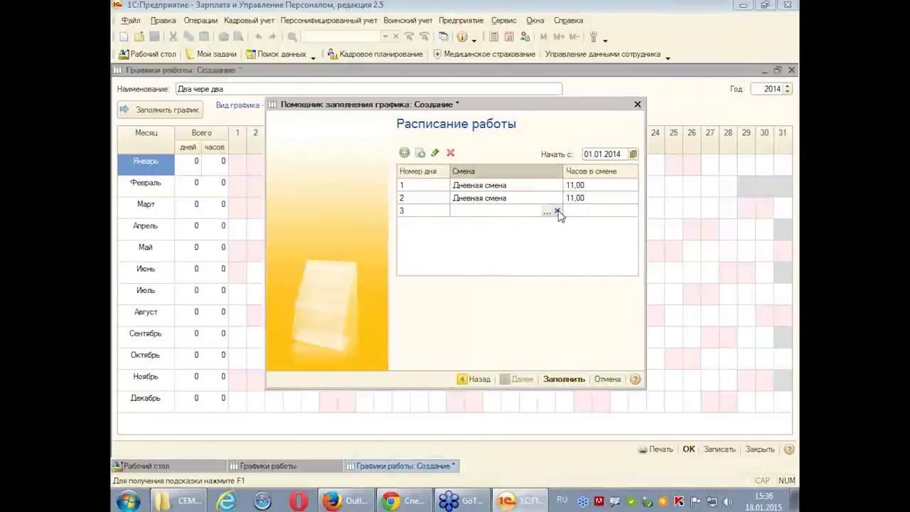
click(421, 153)
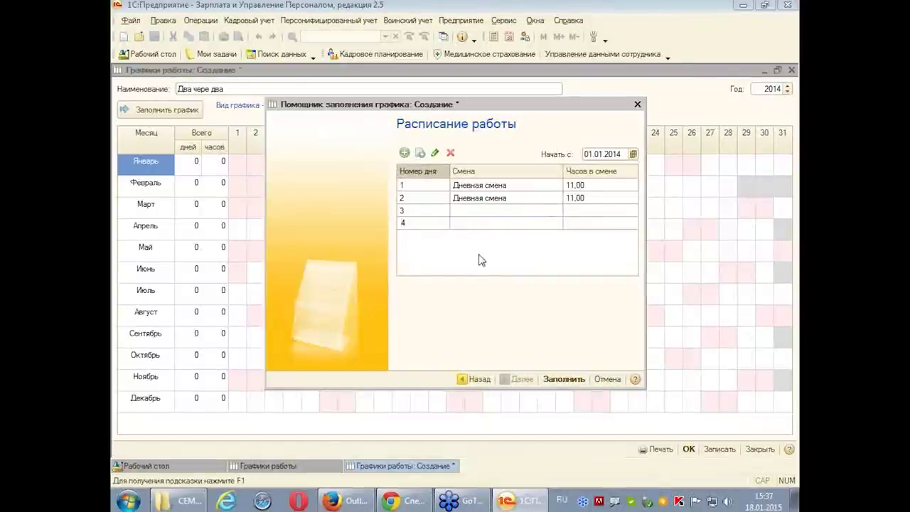
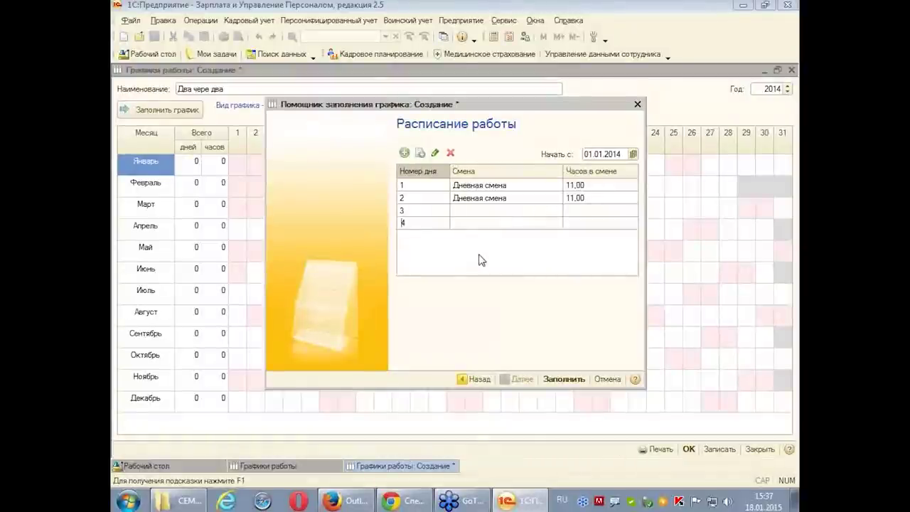
- Fill the schedule calendar from the rotation settings, then save and close the work schedule and its directory
click(565, 379)
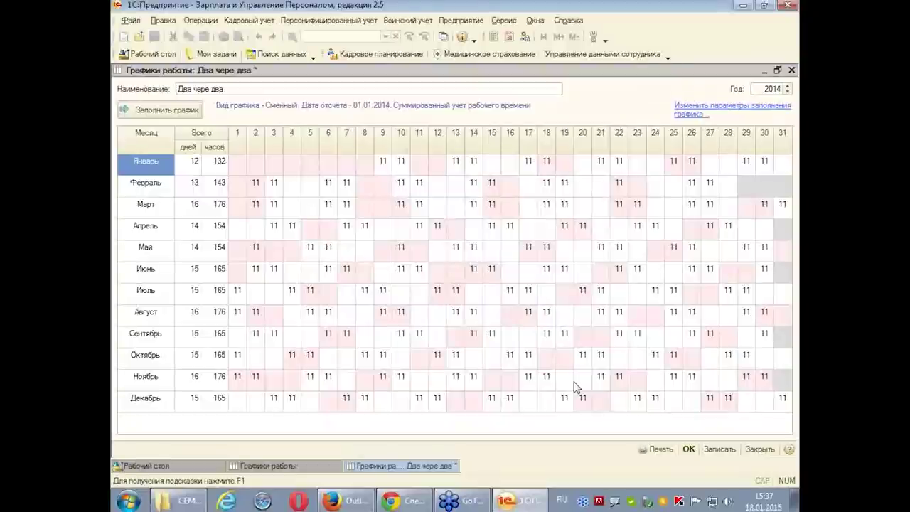
click(689, 451)
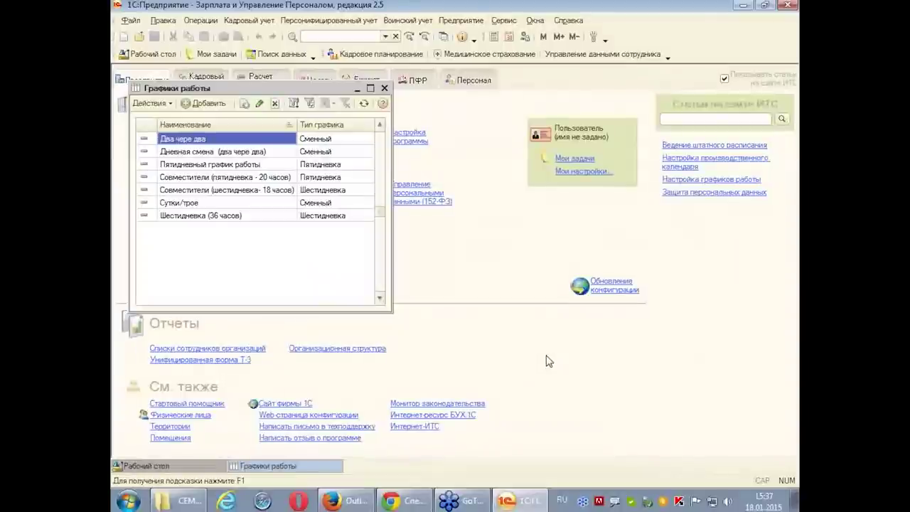
click(384, 87)
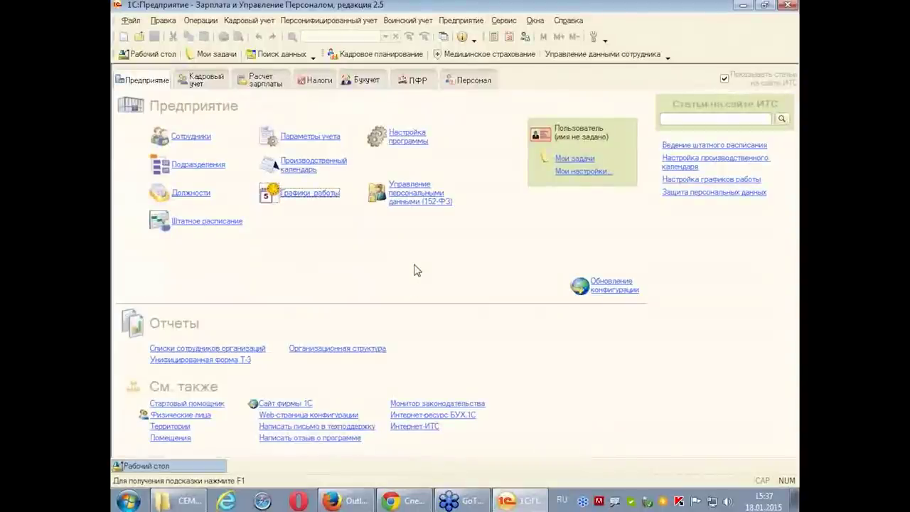
- Open the document list Ввод индивидуальных графиков работы организации from personnel accounting
click(252, 21)
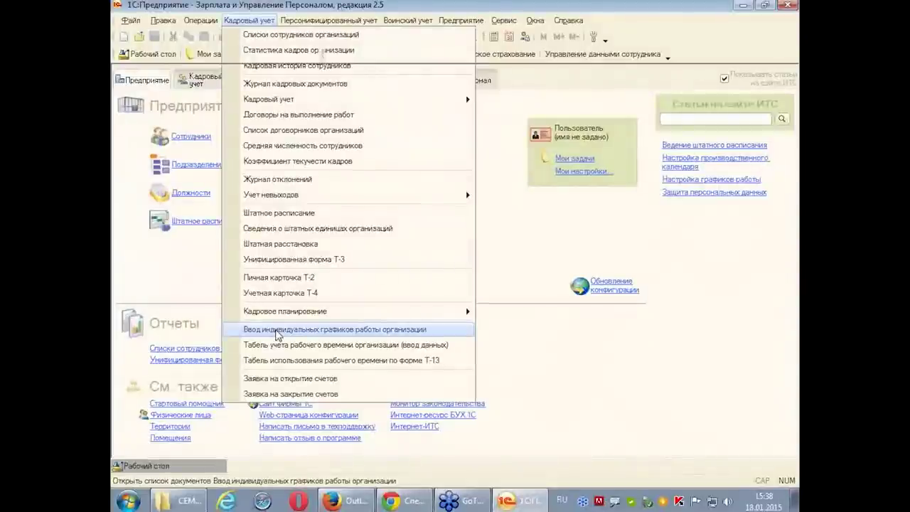
click(277, 331)
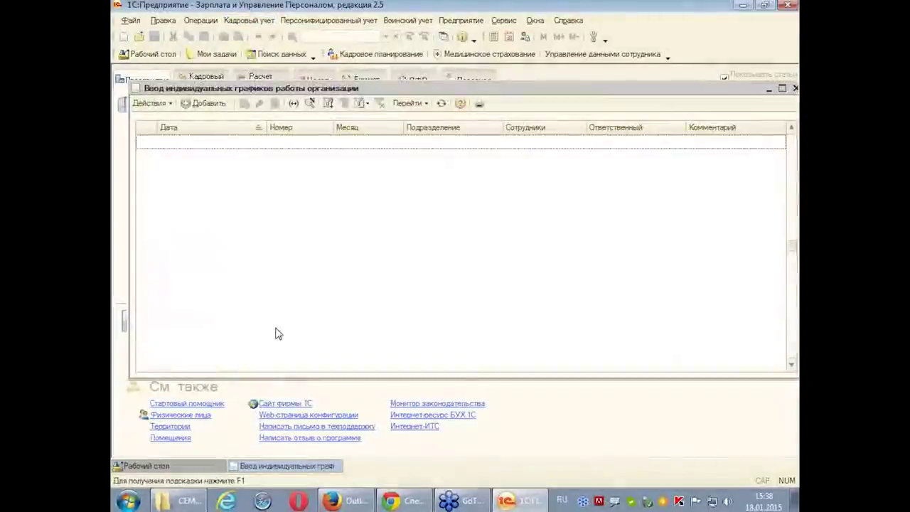
- Create a new individual work schedule document for ЗАО "Орион" and select the department Гараж
click(205, 103)
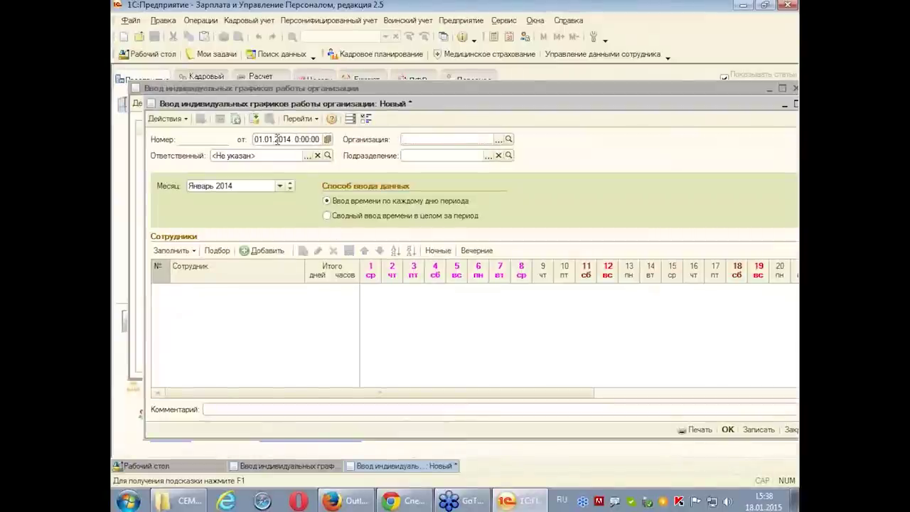
click(499, 140)
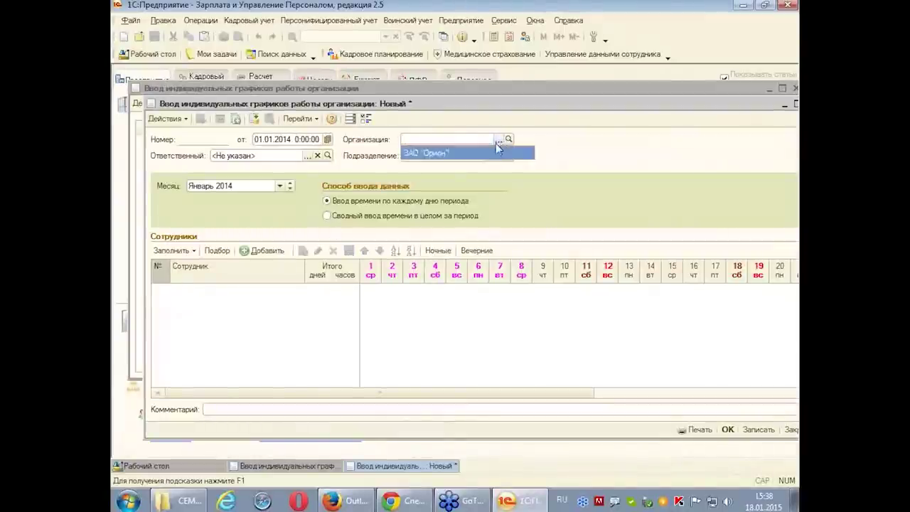
click(431, 155)
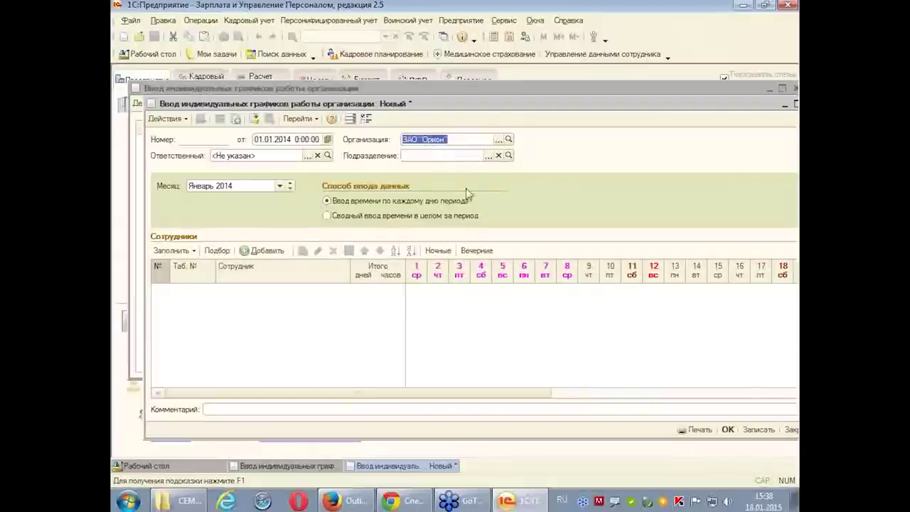
click(489, 155)
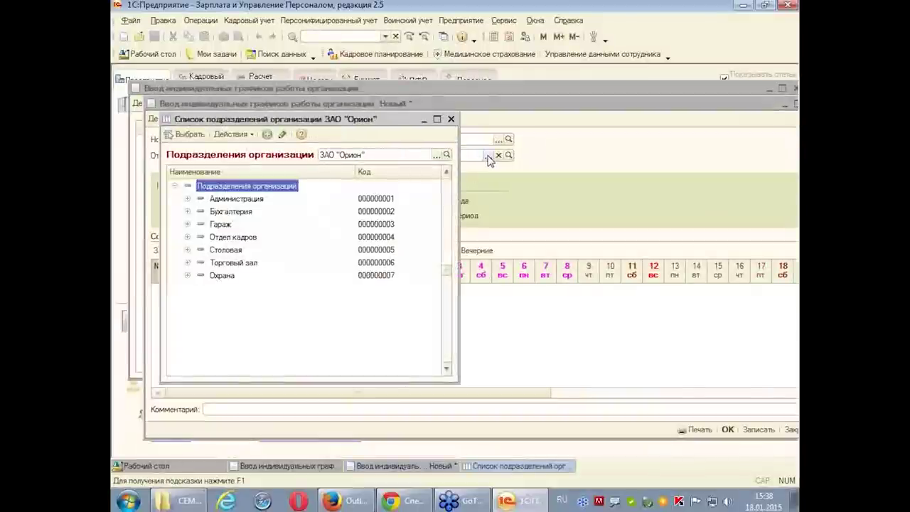
double_click(226, 226)
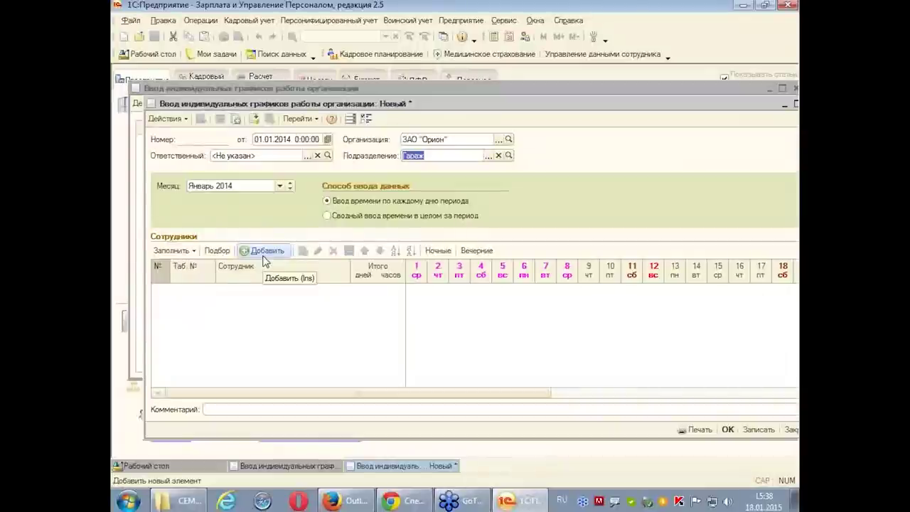
click(193, 252)
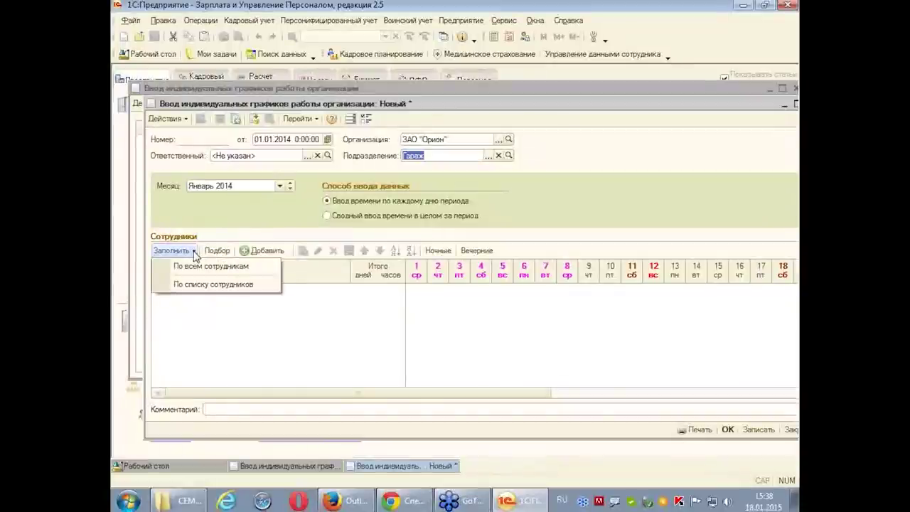
click(201, 286)
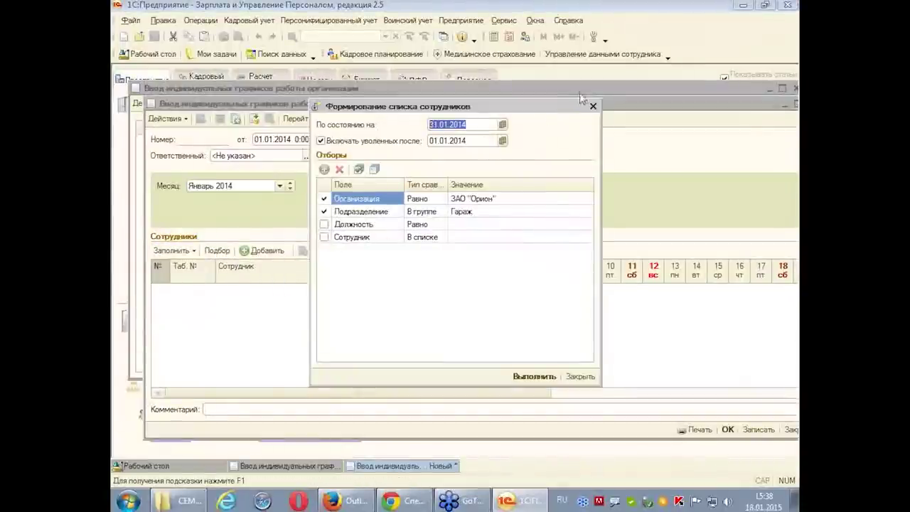
click(592, 106)
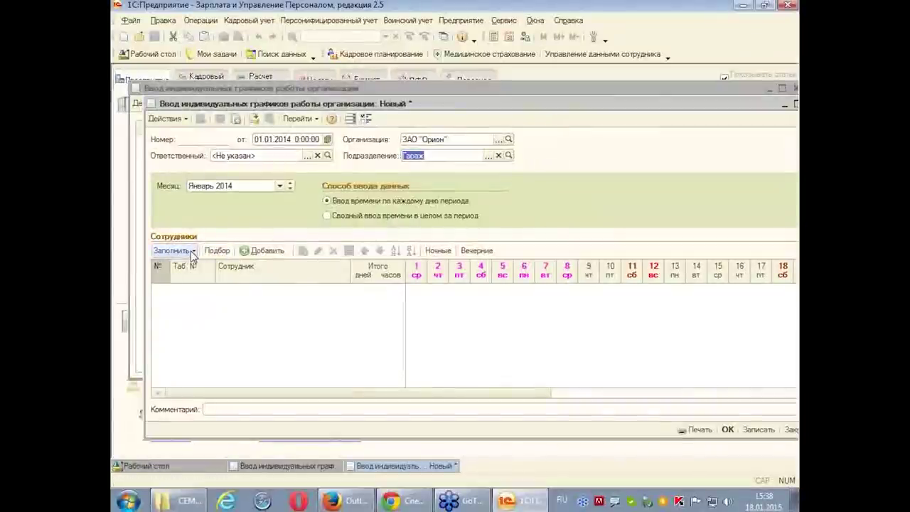
- Fill the document's employee table with the scheduled hours of all employees in the Гараж department
click(191, 252)
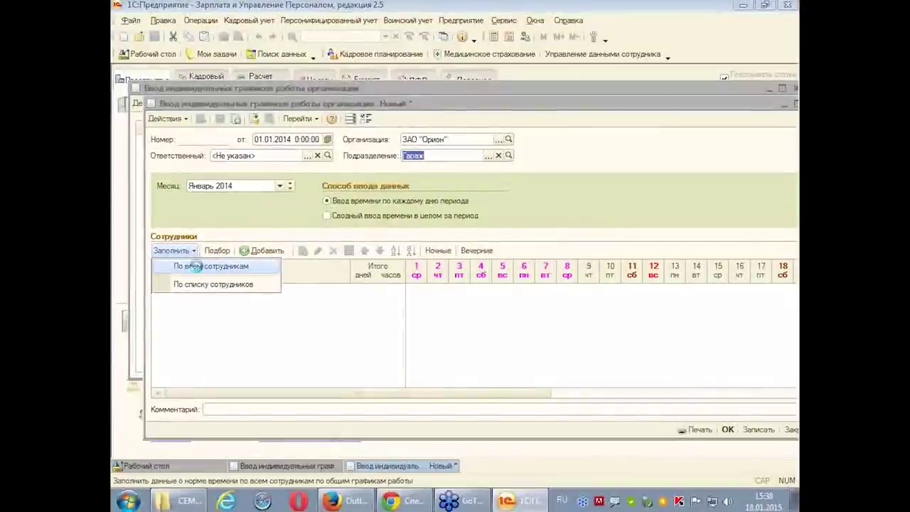
click(195, 267)
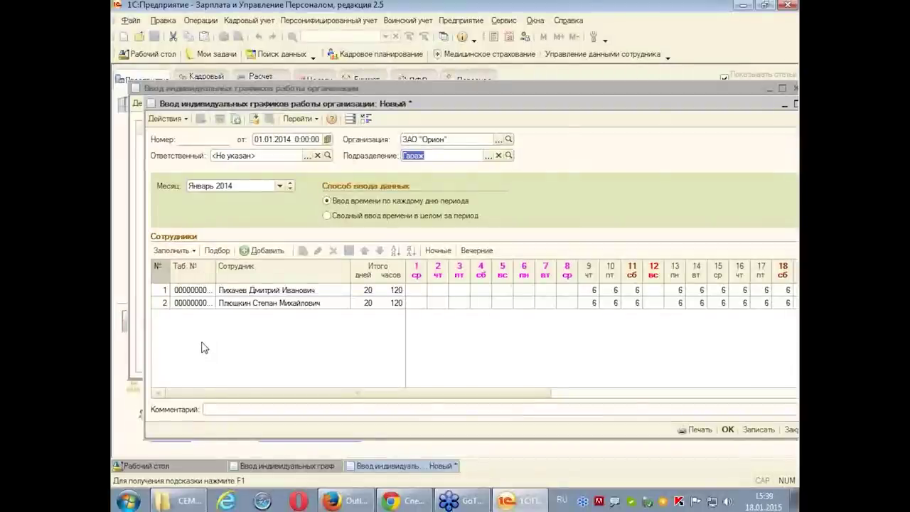
click(231, 304)
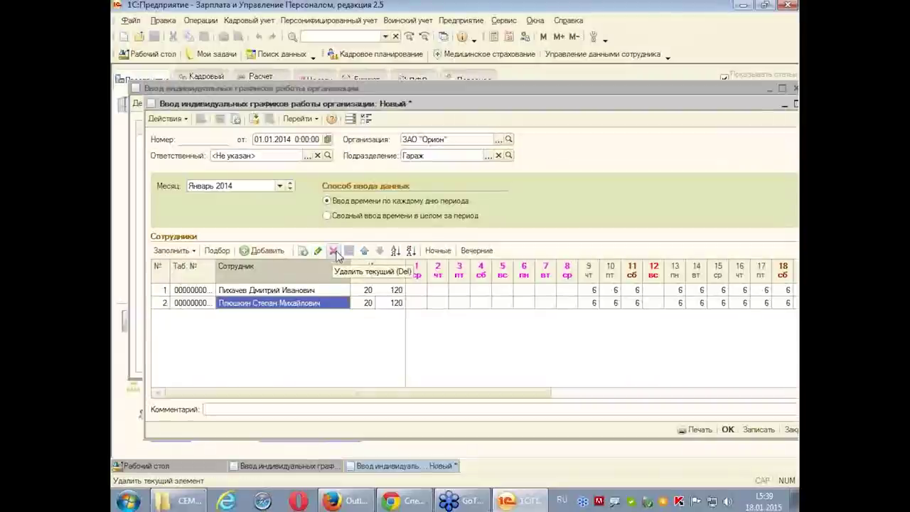
- Set the first employee's hours to 5 on January 9 and 4 on January 10, then save the document and close its list
double_click(590, 290)
click(588, 291)
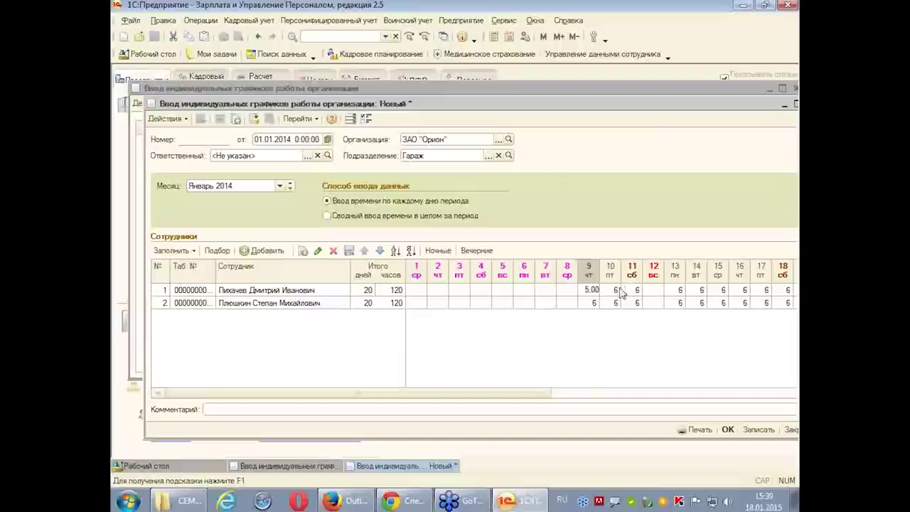
double_click(613, 290)
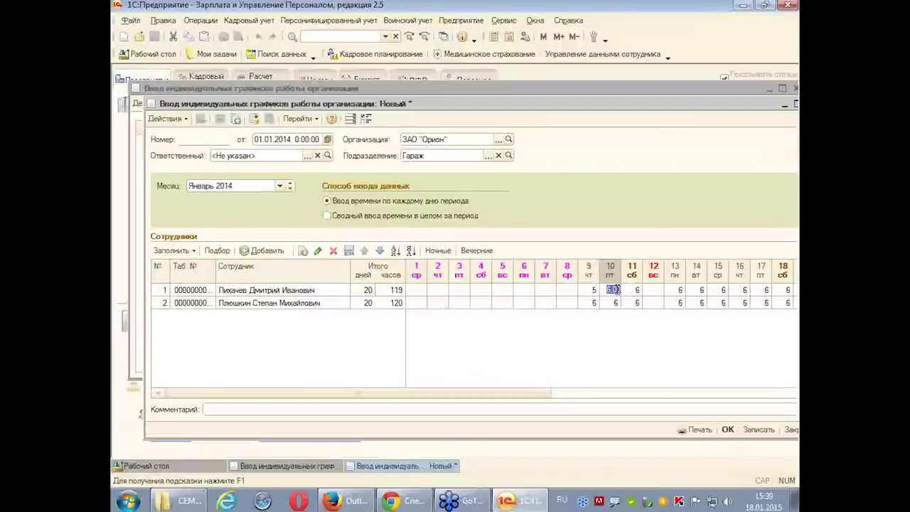
text(4)
key(Return)
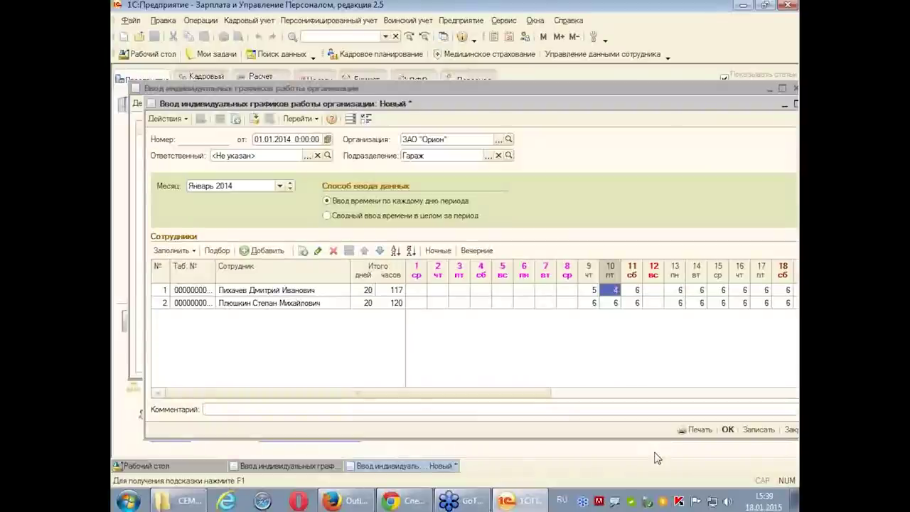
click(729, 430)
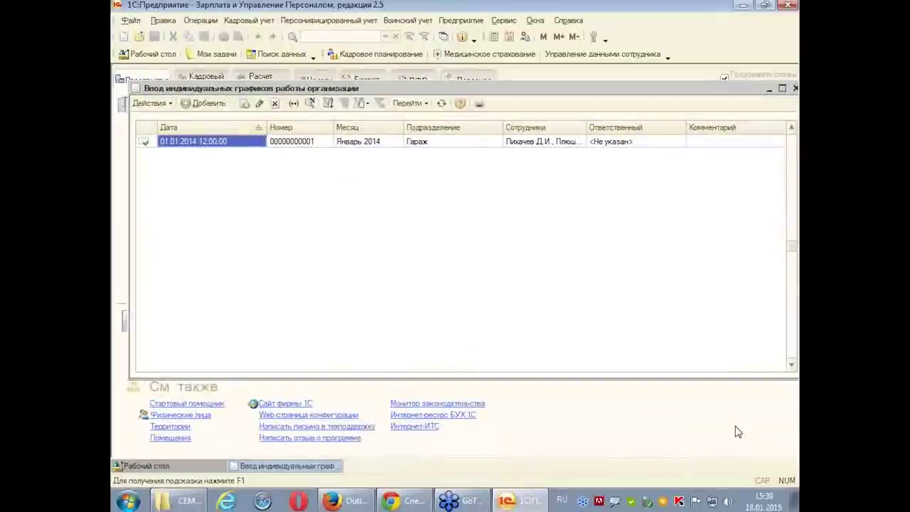
click(795, 87)
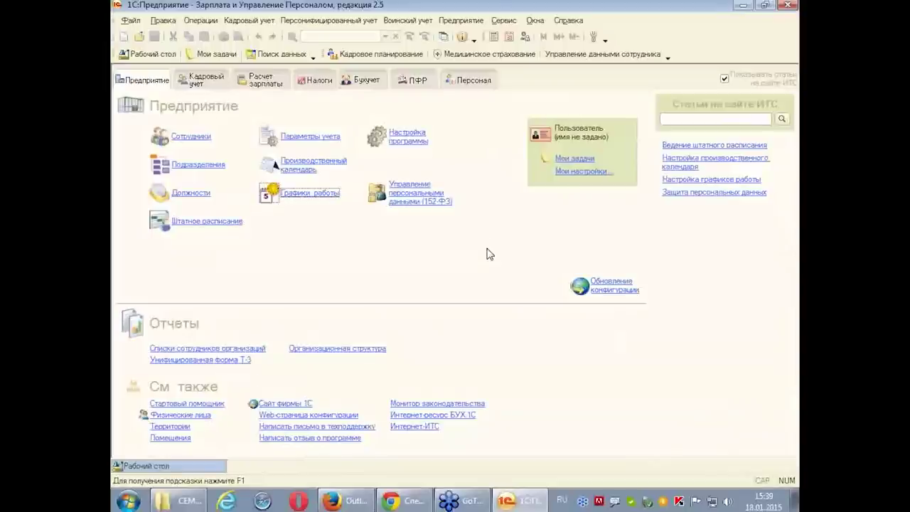
- View the staffing table of ЗАО "Орион" and check the staffing commands available in personnel accounting
click(195, 226)
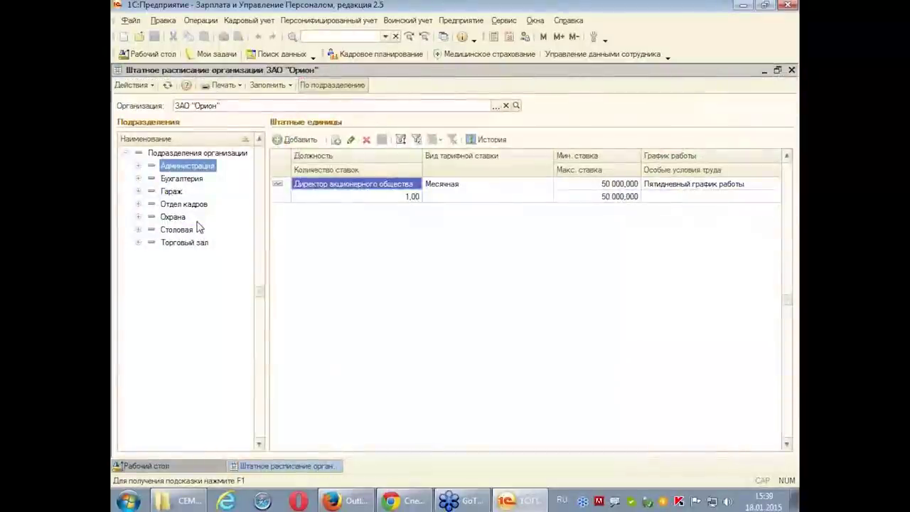
click(791, 70)
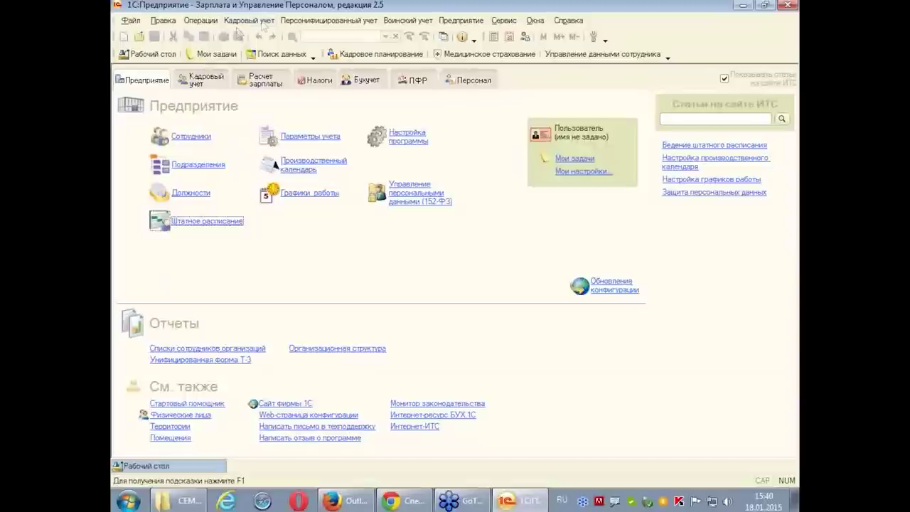
click(260, 21)
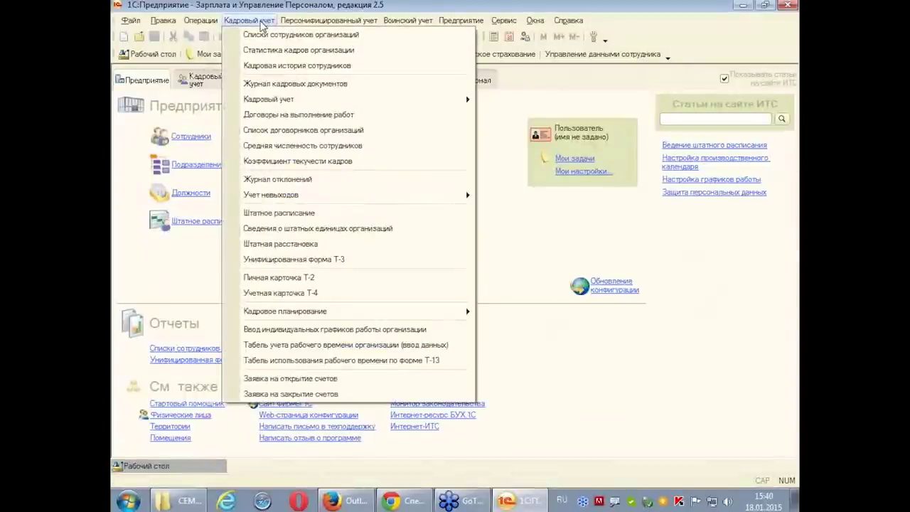
click(283, 219)
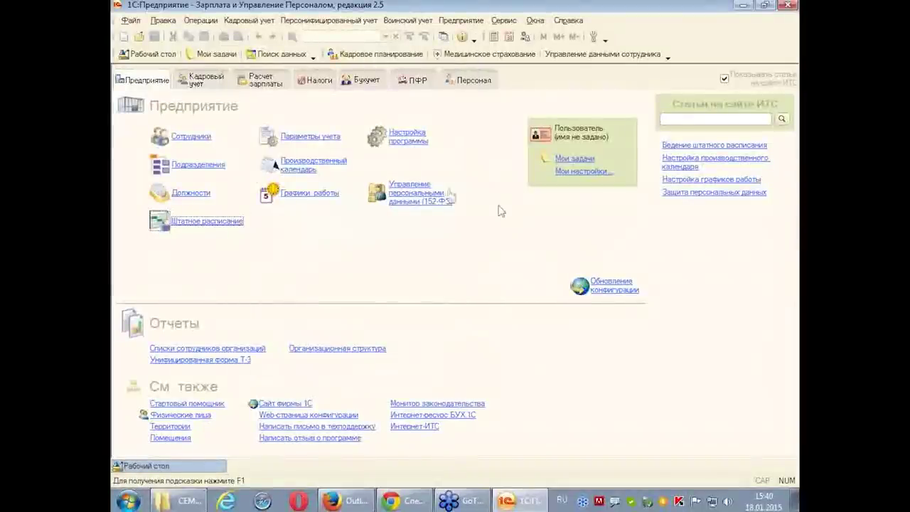
- Open the staffing table of ЗАО "Орион" and list the staff units of all departments without the department filter
click(204, 222)
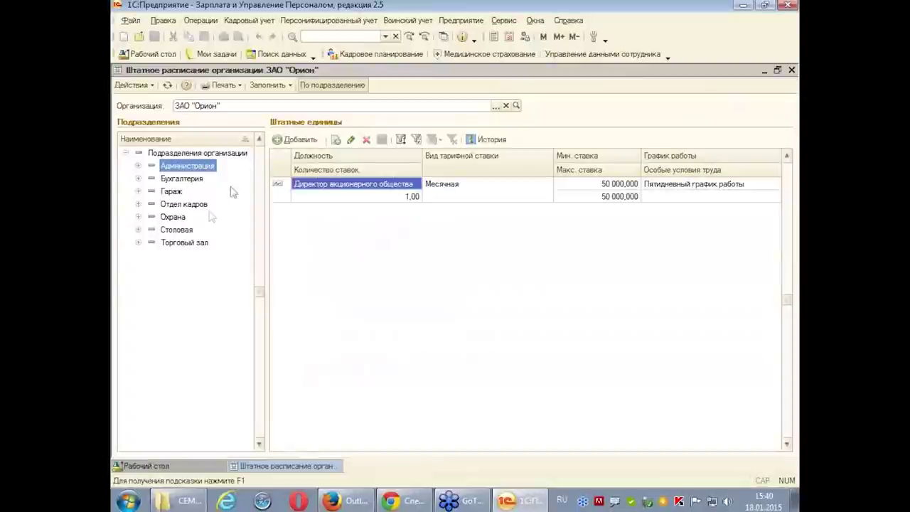
click(348, 86)
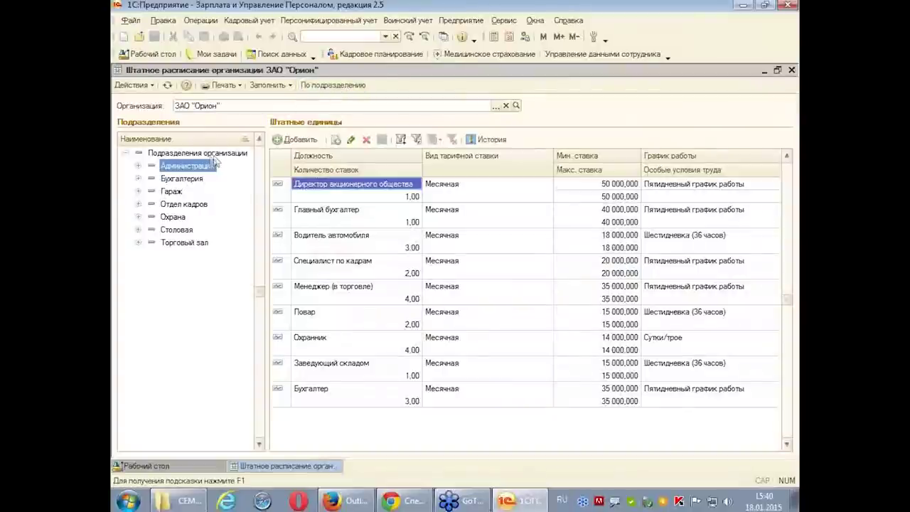
click(794, 74)
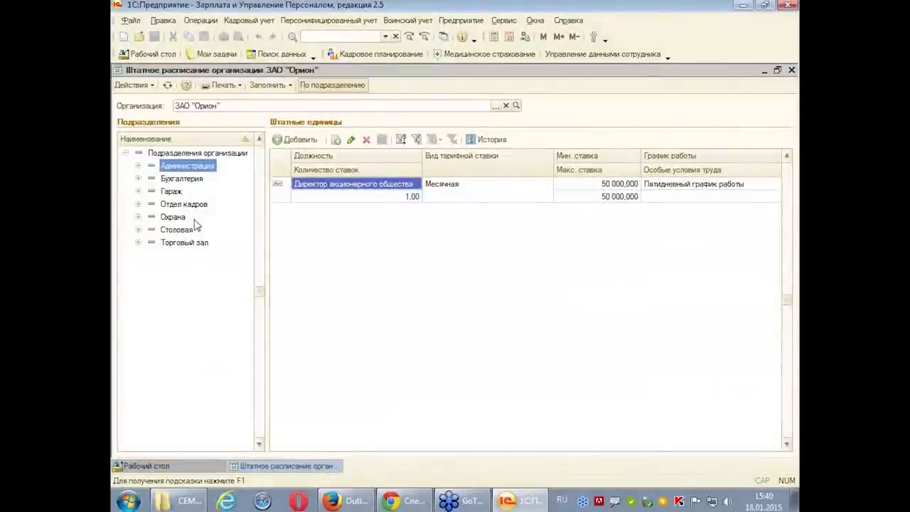
click(333, 85)
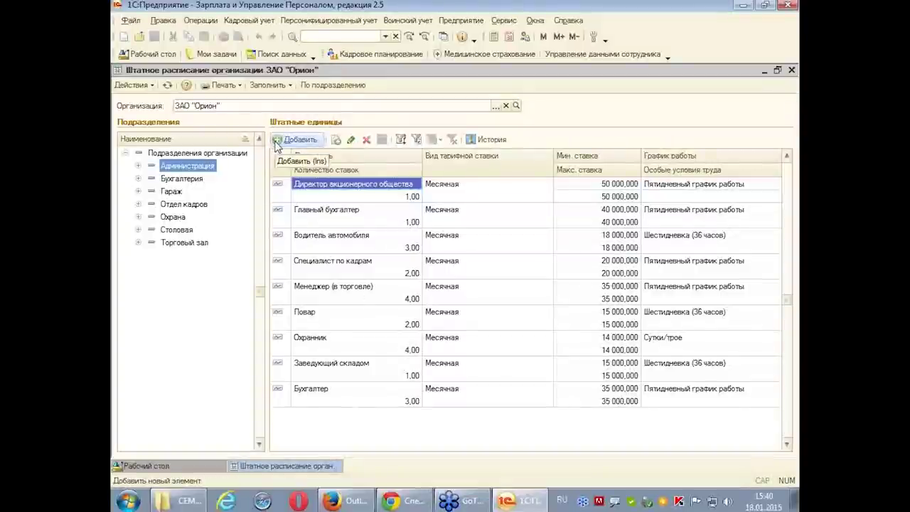
- Open the Директор акционерного общества staff unit and examine its rates and the available working conditions
double_click(339, 190)
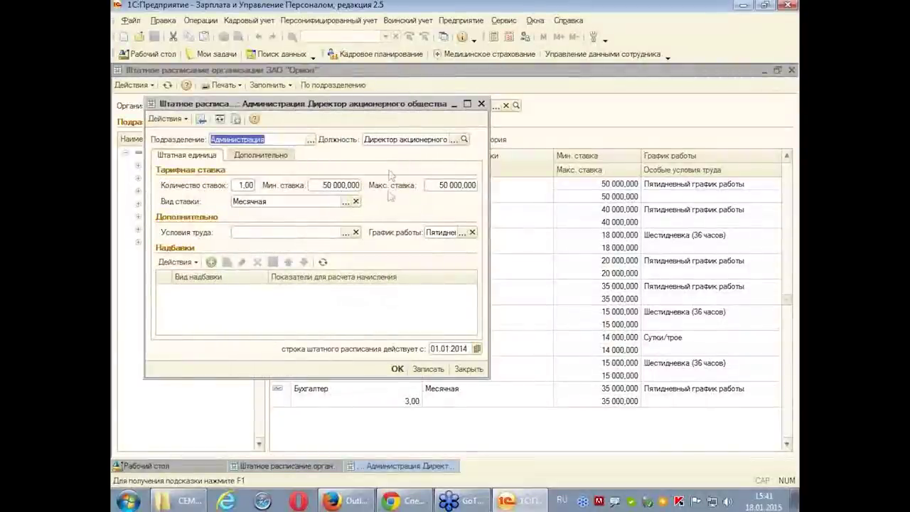
click(481, 104)
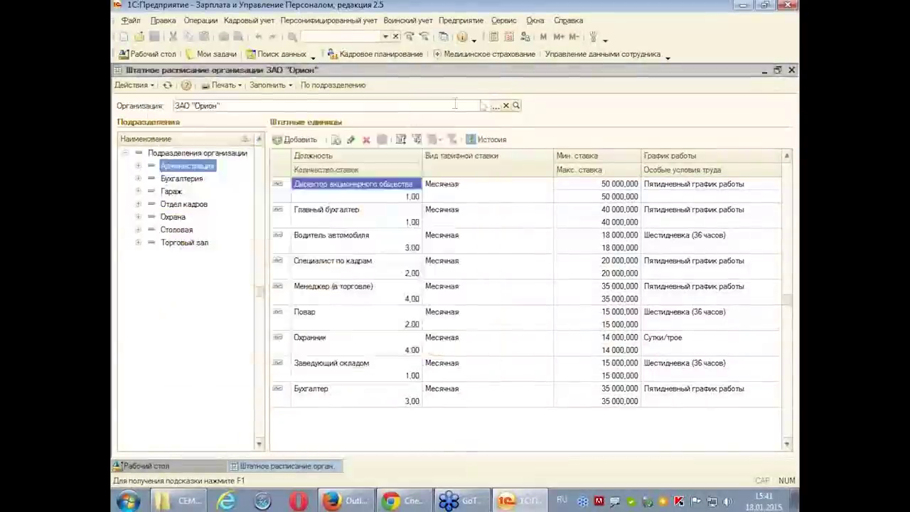
double_click(332, 191)
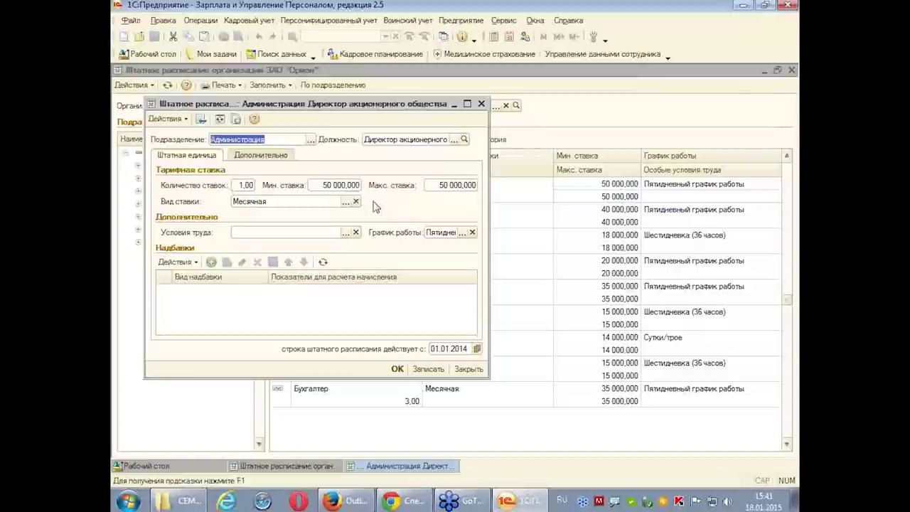
click(349, 186)
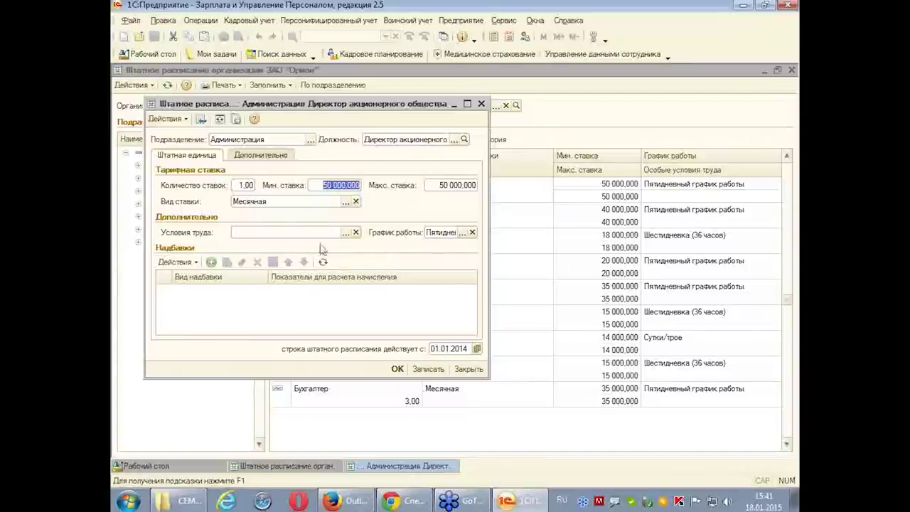
click(344, 232)
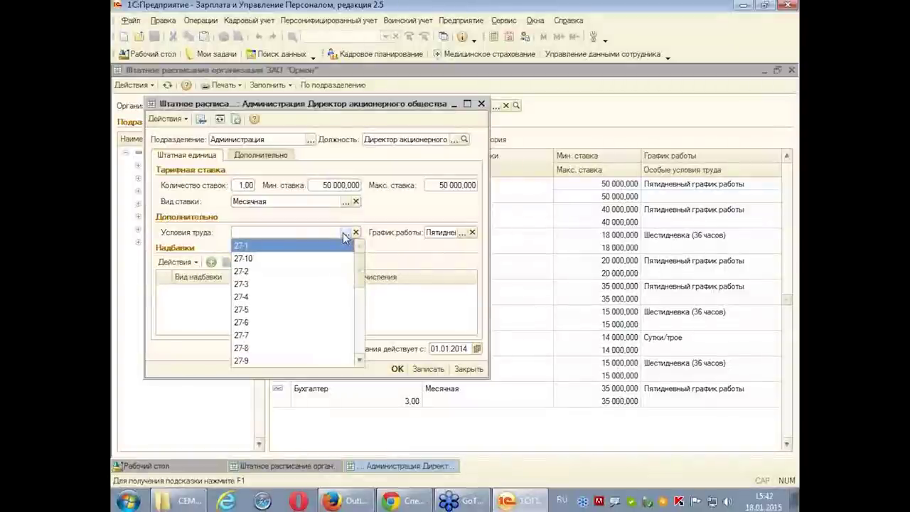
click(280, 234)
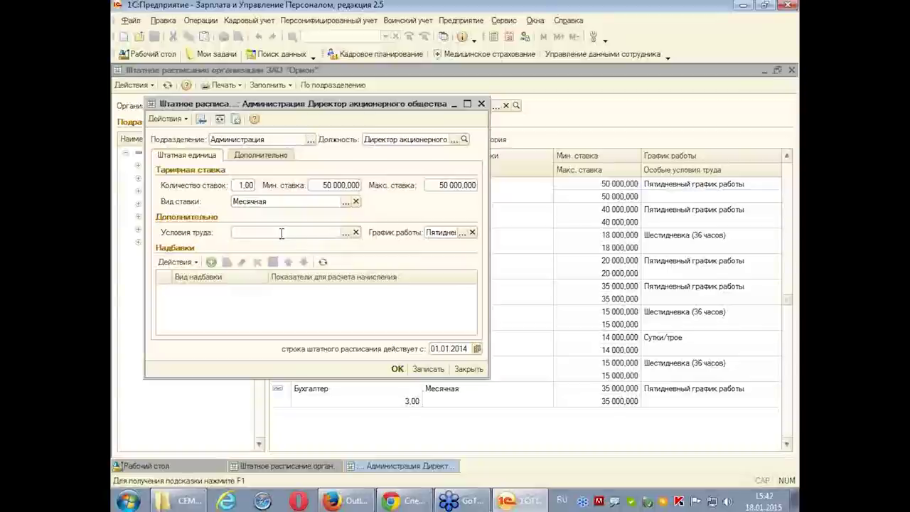
- Select Пятидневный график работы as the work schedule of the director's staff unit
click(461, 236)
click(462, 235)
double_click(212, 199)
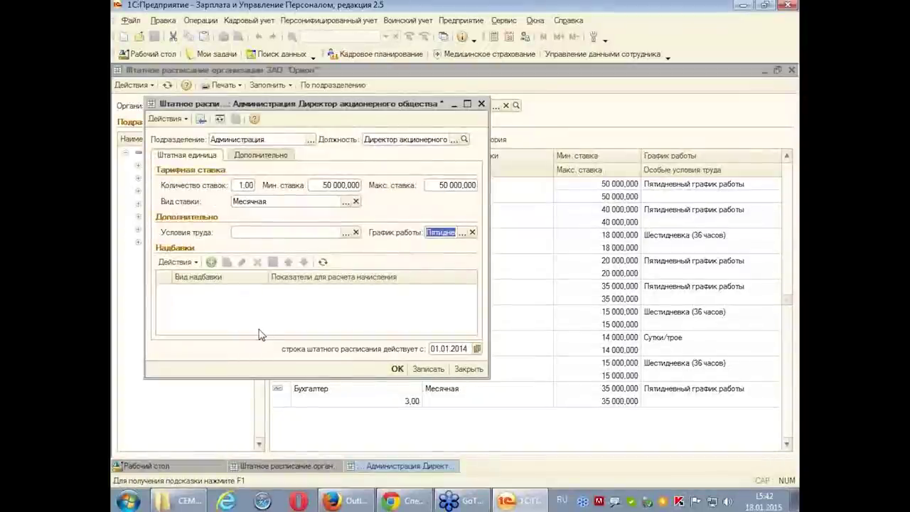
click(212, 263)
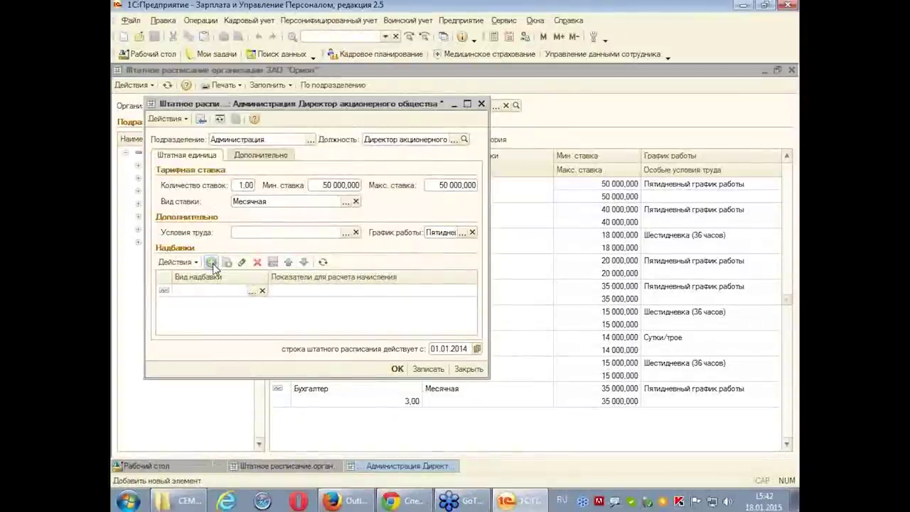
click(252, 291)
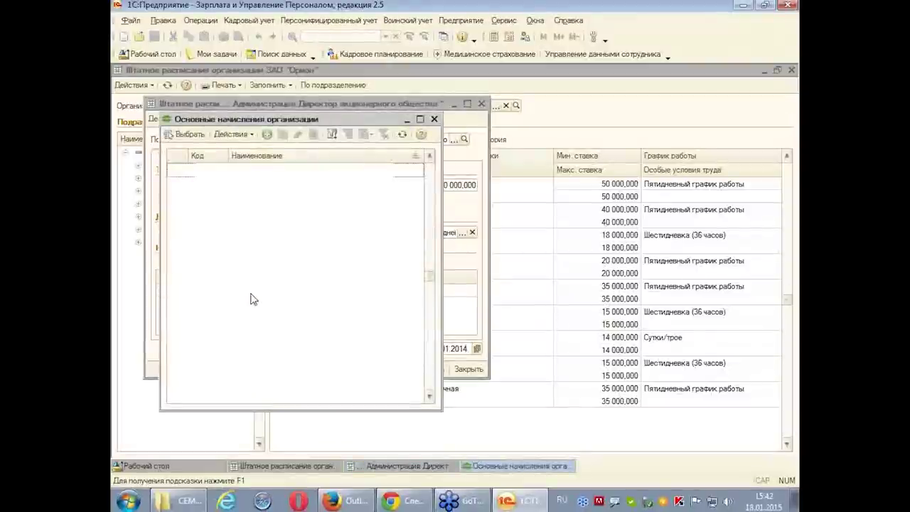
click(435, 119)
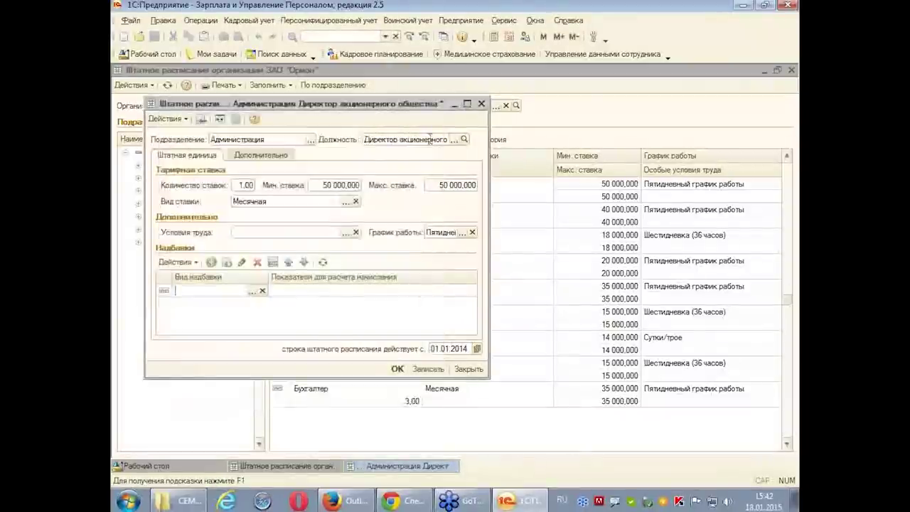
click(258, 262)
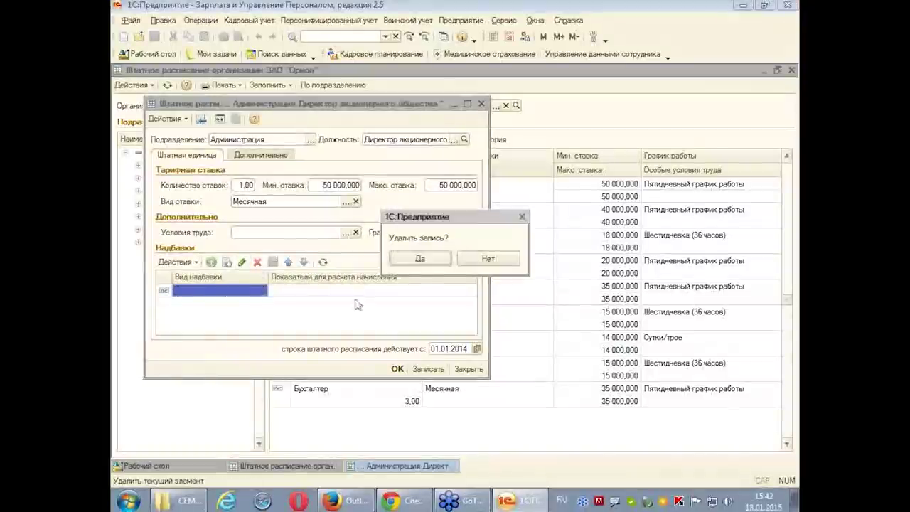
click(422, 262)
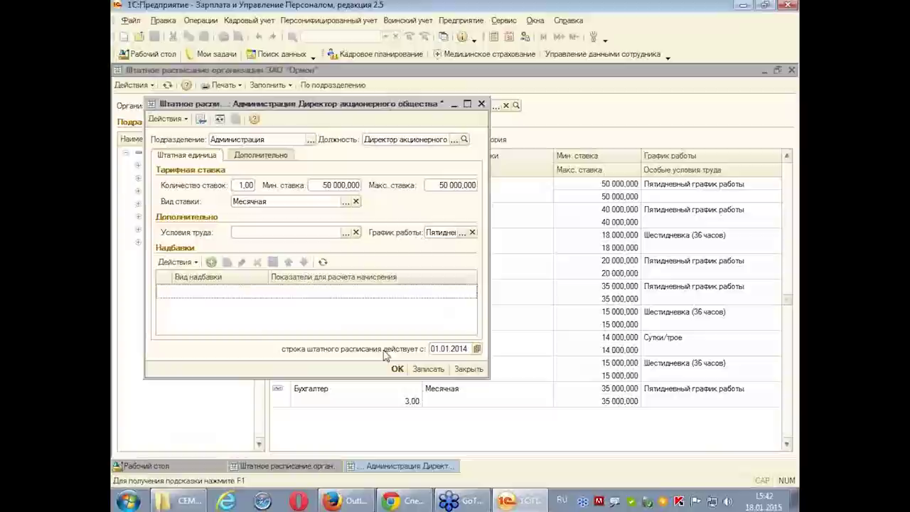
- Check the date from which the director's staffing line applies and save the staff unit
click(453, 348)
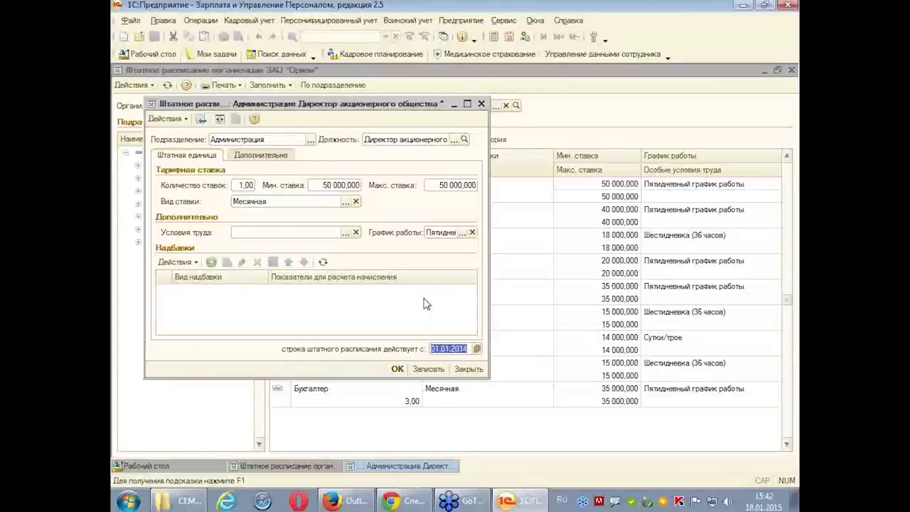
click(397, 369)
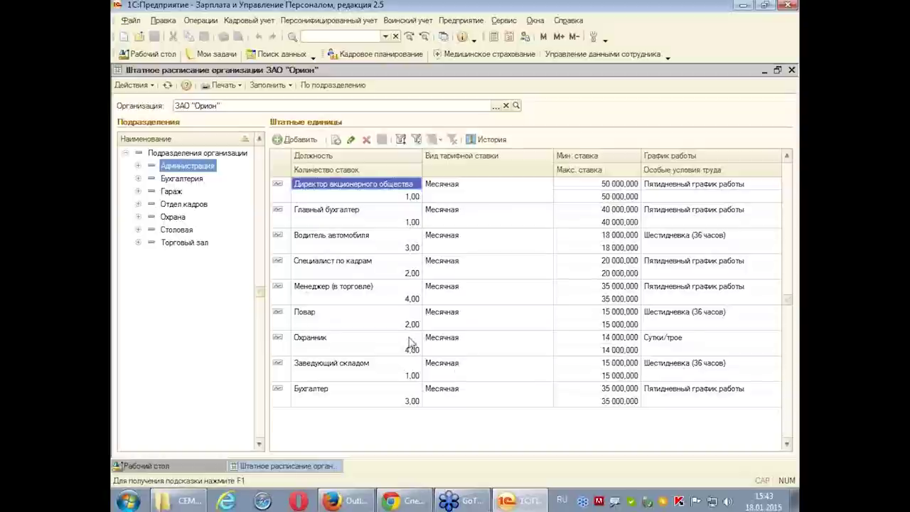
- Show the history of staffing changes and compare the Бухгалтер lines by date and rate
click(350, 394)
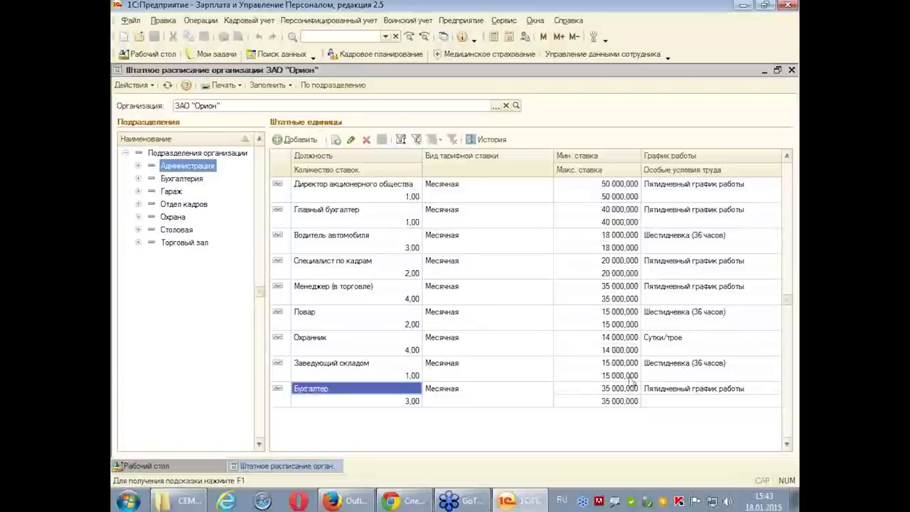
click(495, 141)
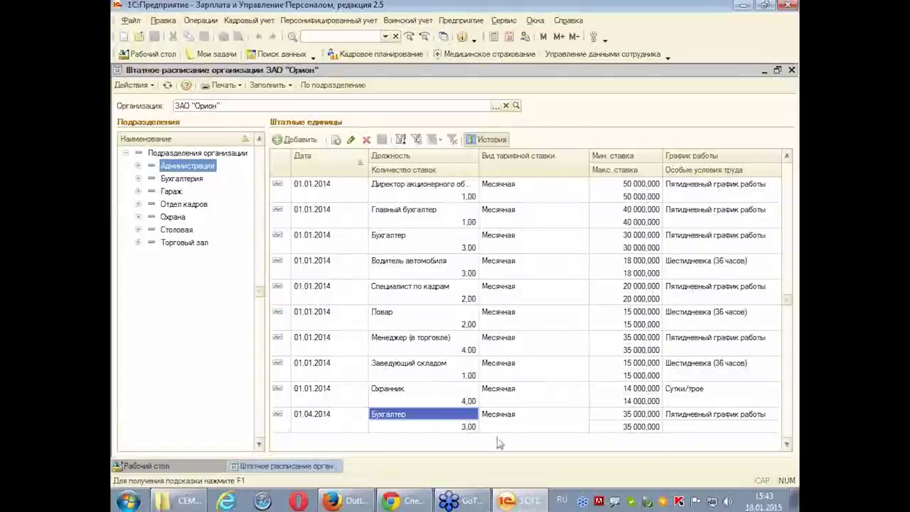
click(409, 242)
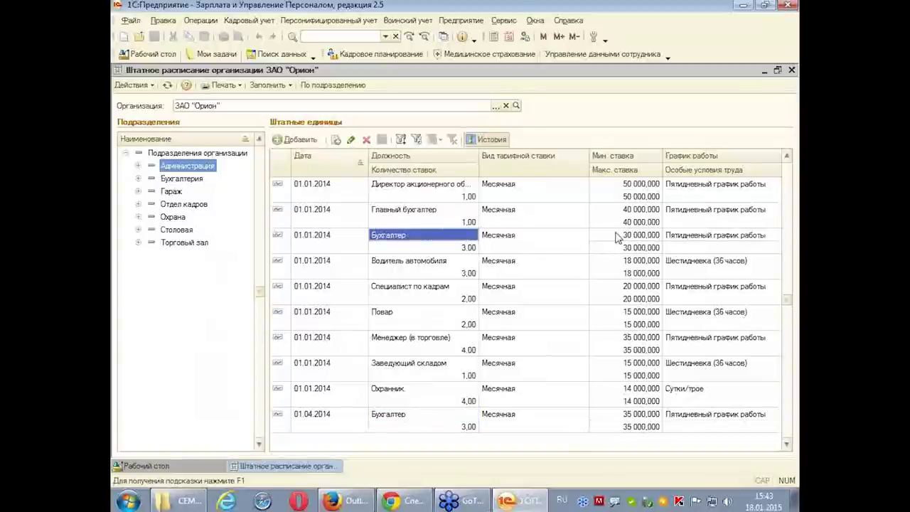
click(331, 415)
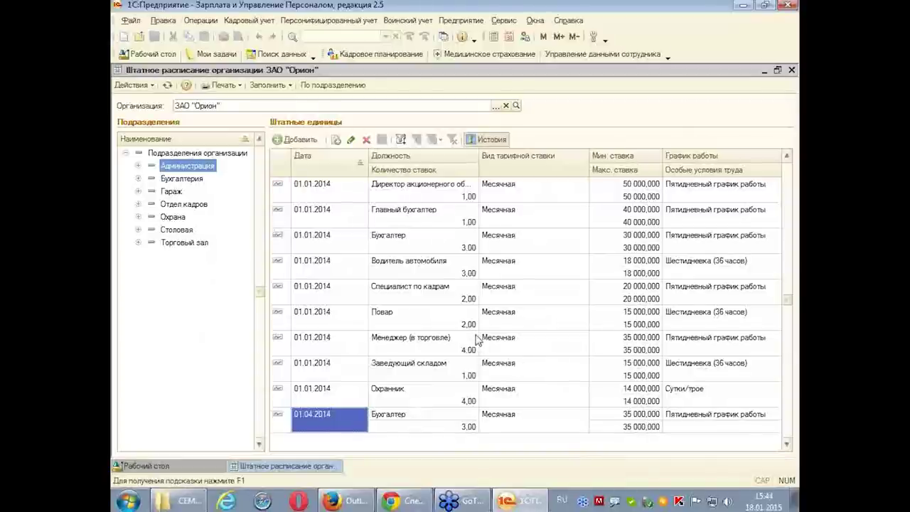
- Copy the Бухгалтер line dated 01.01.2014 and set its minimum and maximum rates to 40 000
click(396, 243)
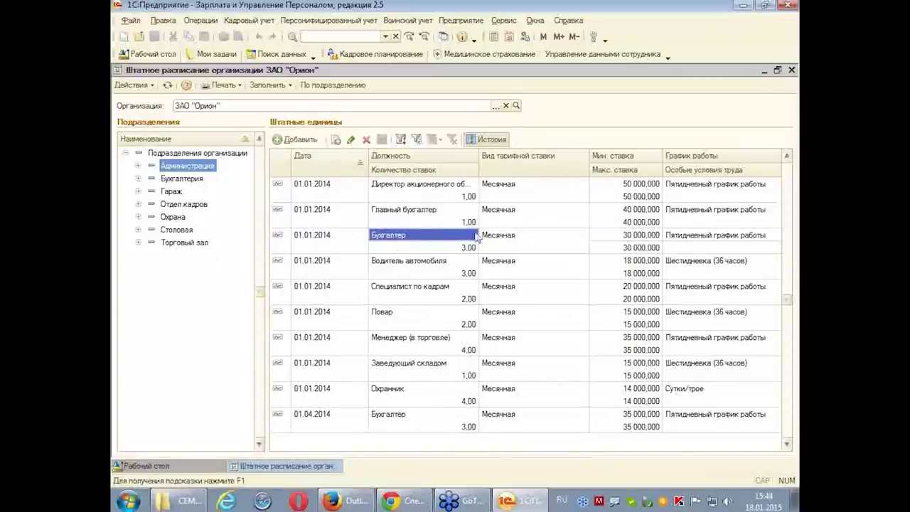
click(335, 141)
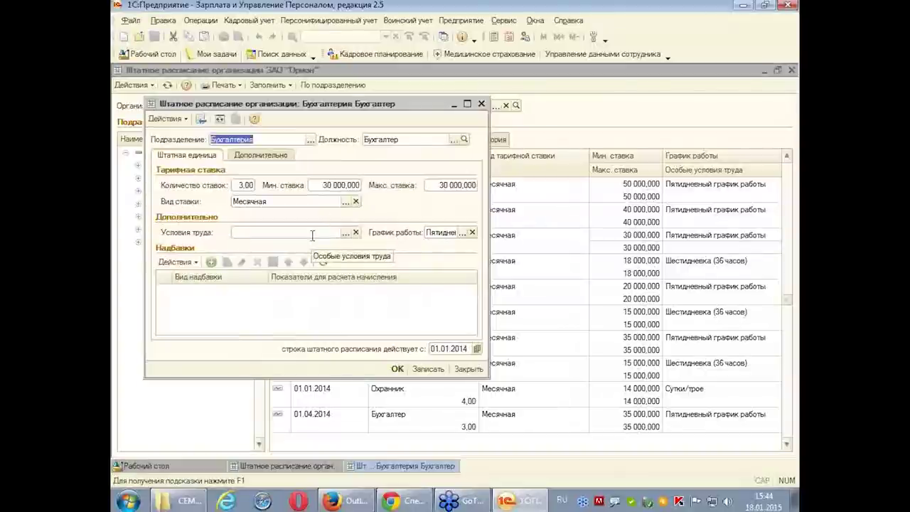
double_click(331, 187)
text(4)
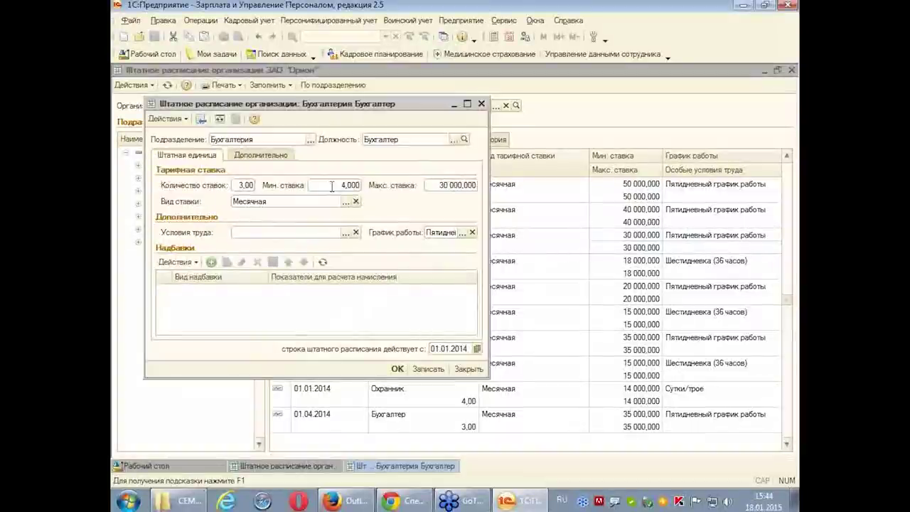
text(0 000)
key(Return)
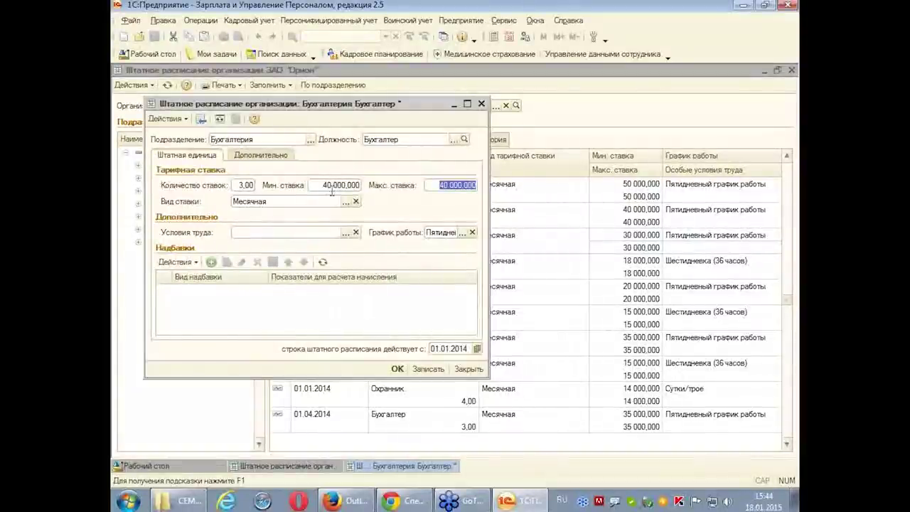
- Make the copied Бухгалтер line effective from 01.06.2014 and save it
click(441, 348)
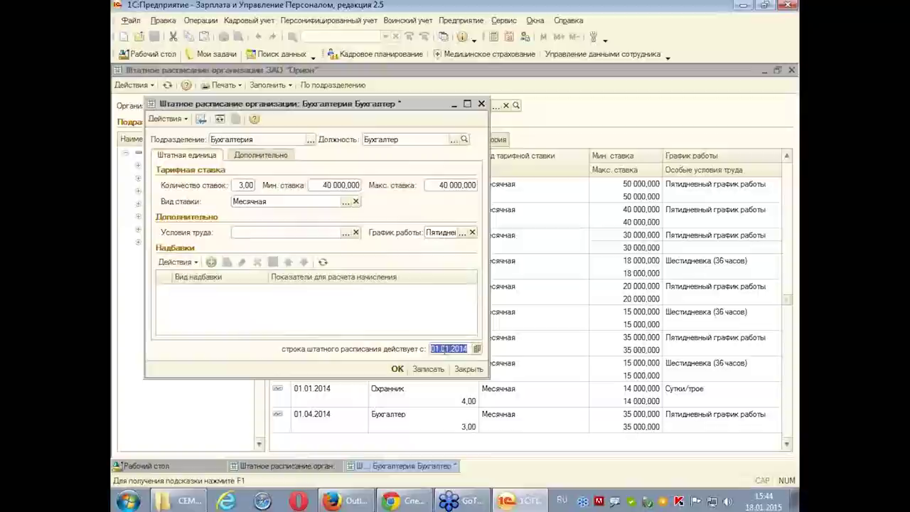
text(01.)
text(0)
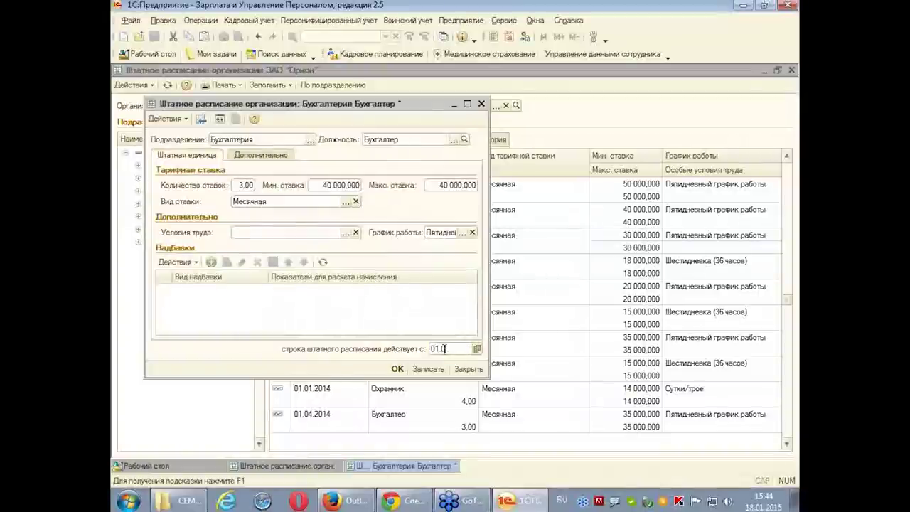
text(5.2014)
click(399, 371)
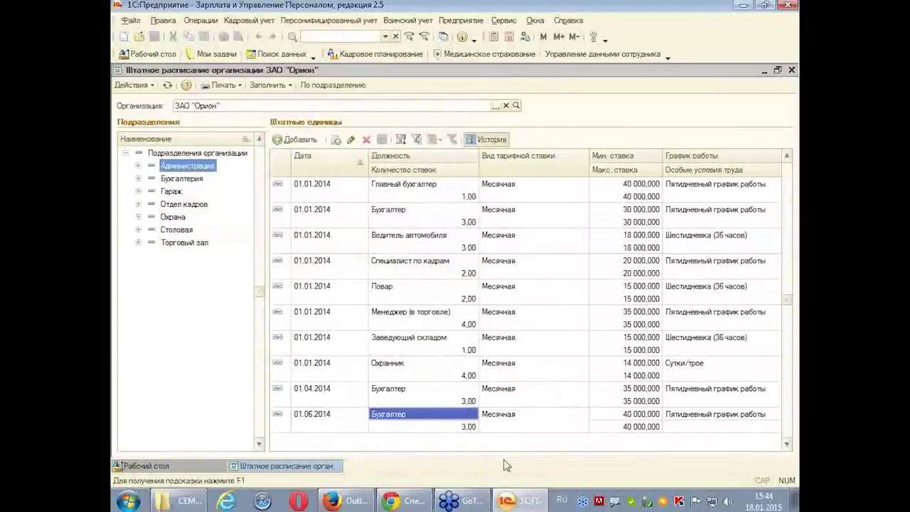
- Check the current staff units with the change history hidden, and show the history again
click(493, 140)
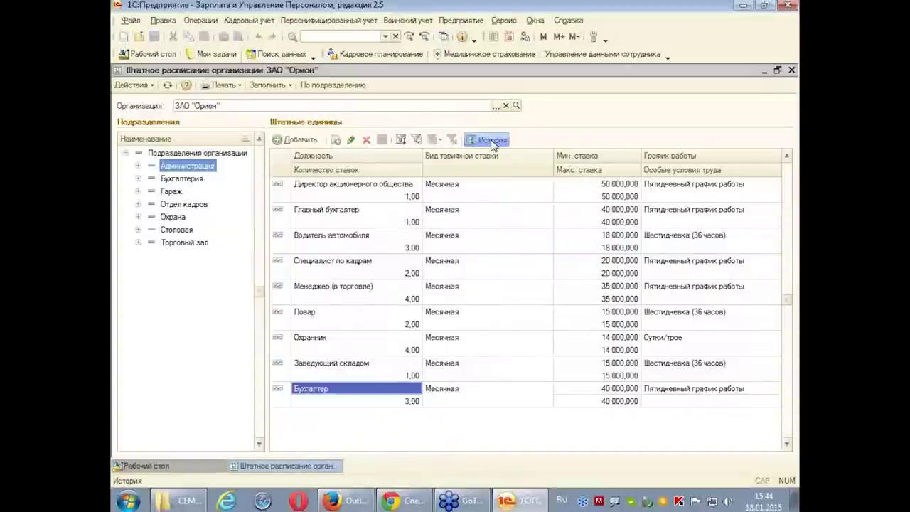
click(492, 140)
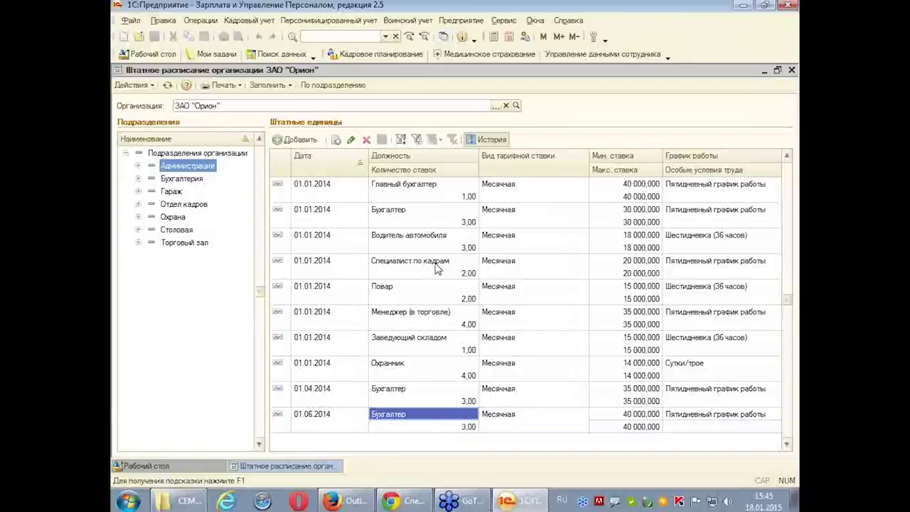
- Generate the Форма Т-3 staffing report for ЗАО "Орион" as of 01.01.2014 and maximize its window
click(237, 87)
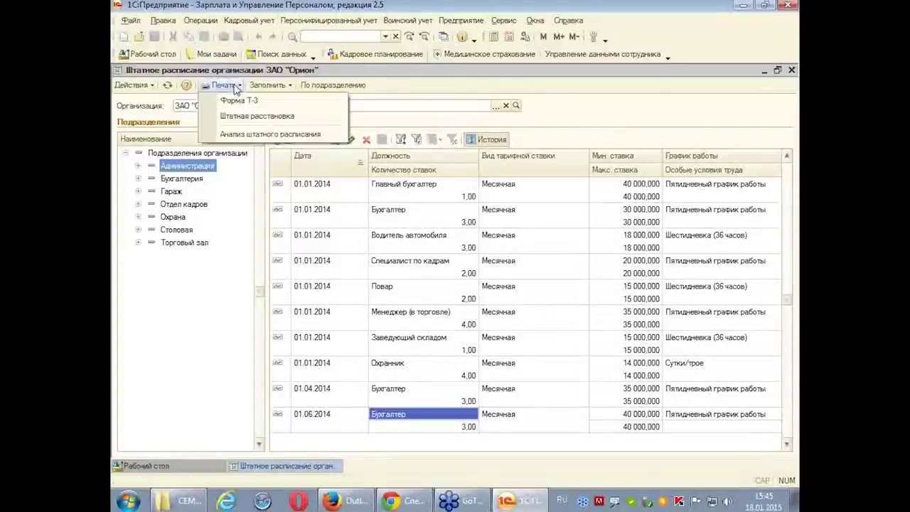
click(246, 103)
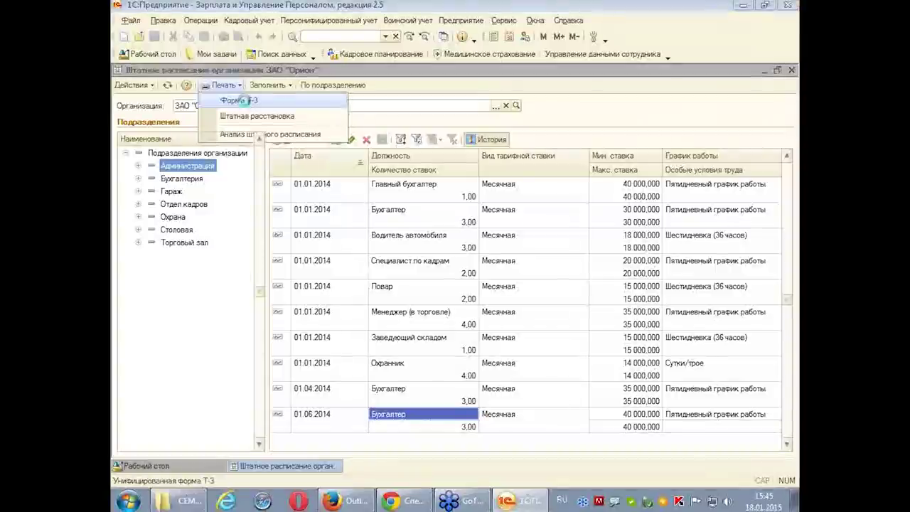
drag(519, 109, 524, 85)
click(323, 95)
text(0)
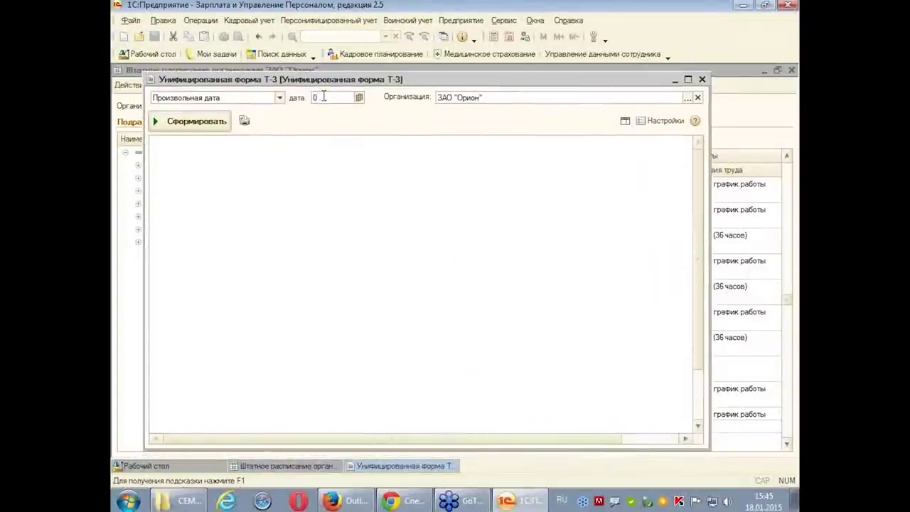
text(1.01.2014)
key(Return)
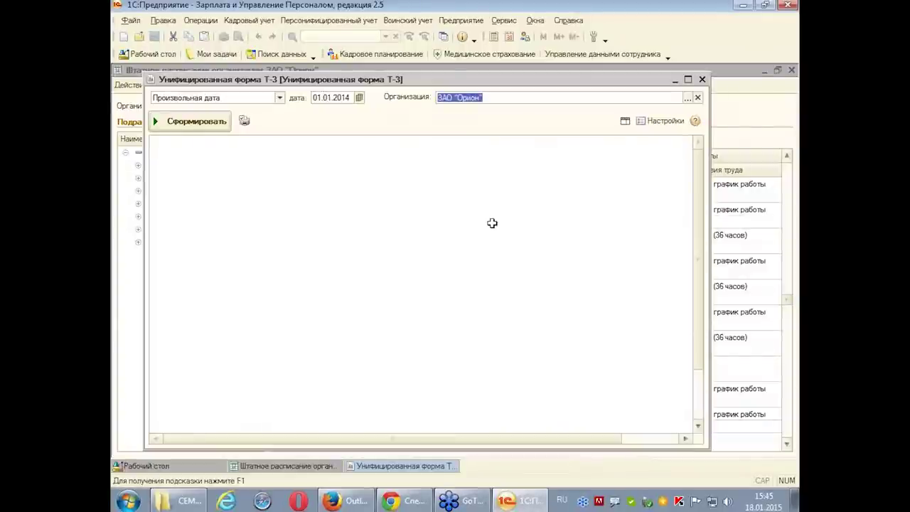
click(197, 121)
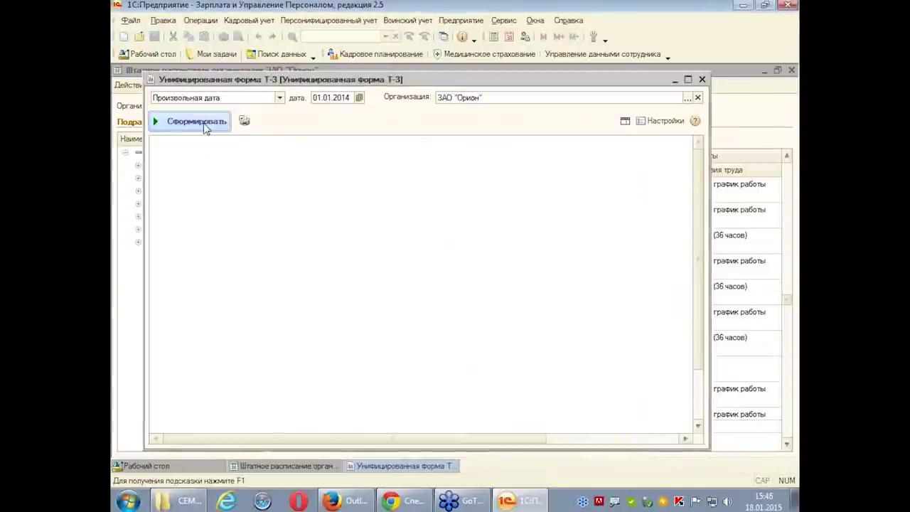
click(687, 79)
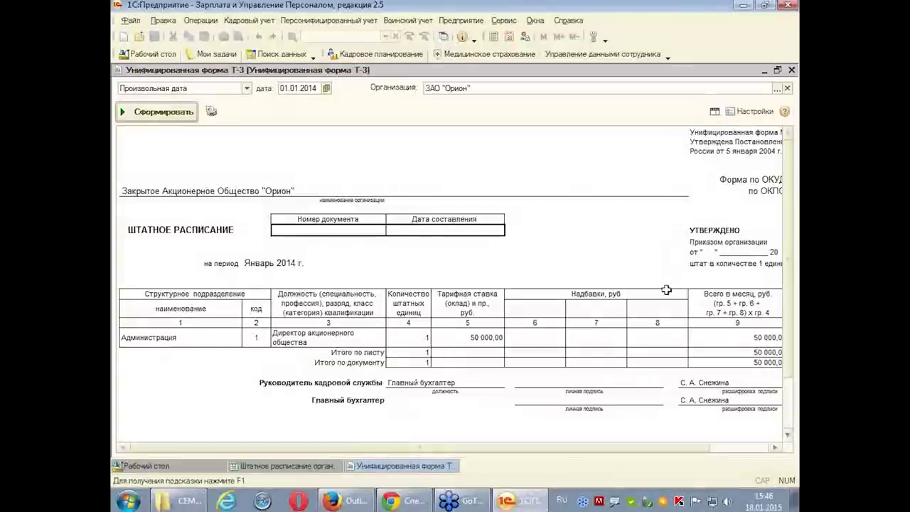
- Set the report's department filter to Не отбирать, regenerate the Т-3 form and hide the settings
click(754, 112)
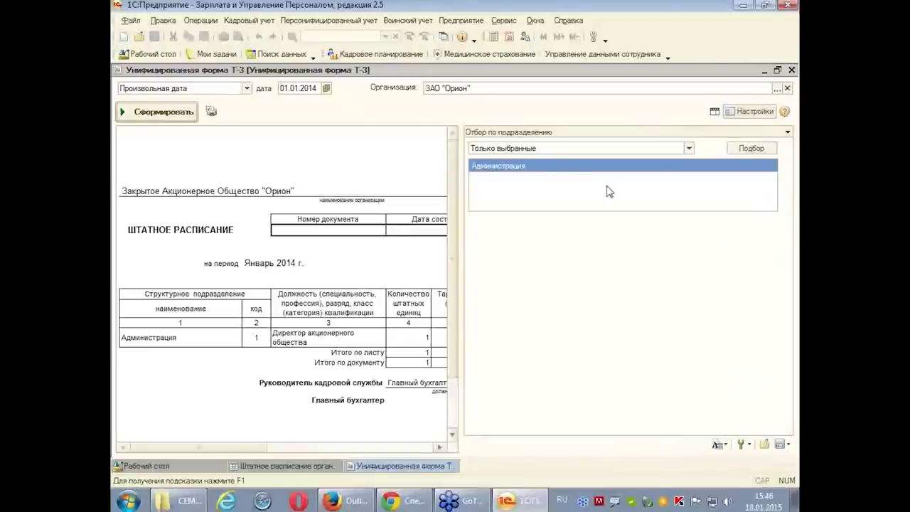
click(689, 148)
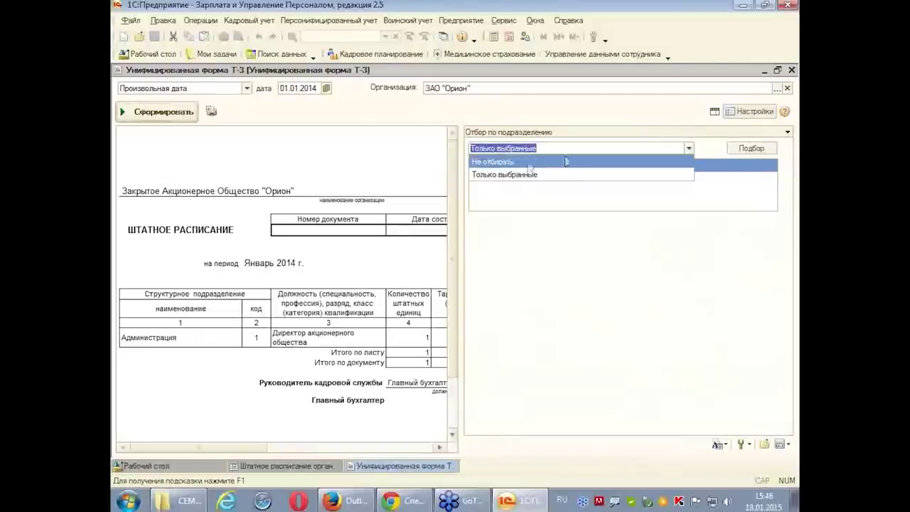
click(506, 162)
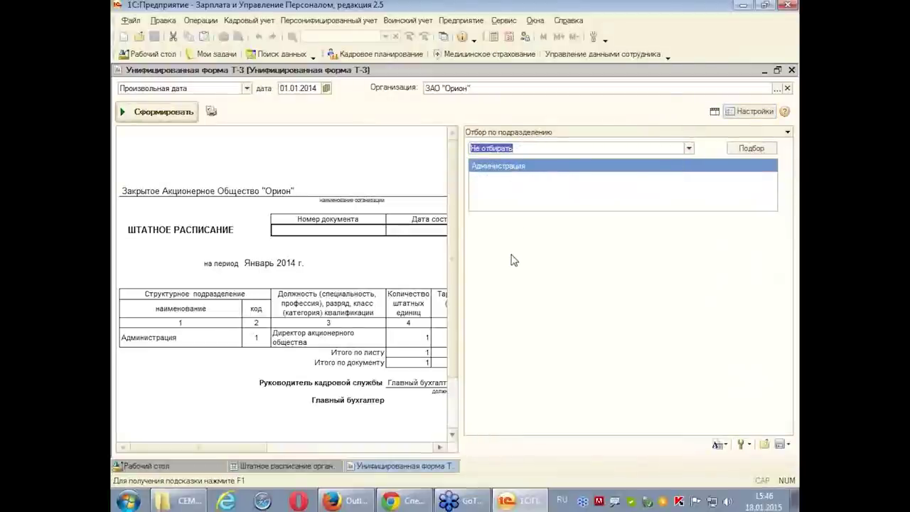
click(156, 117)
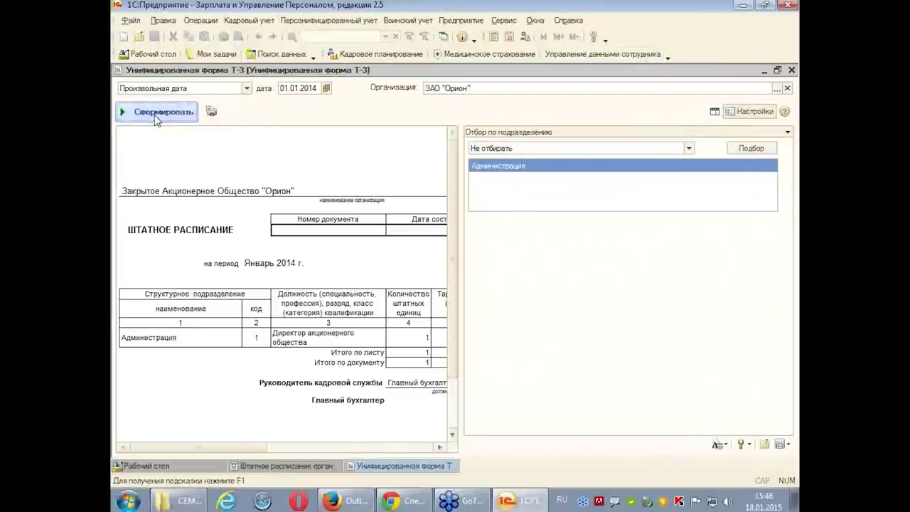
click(752, 111)
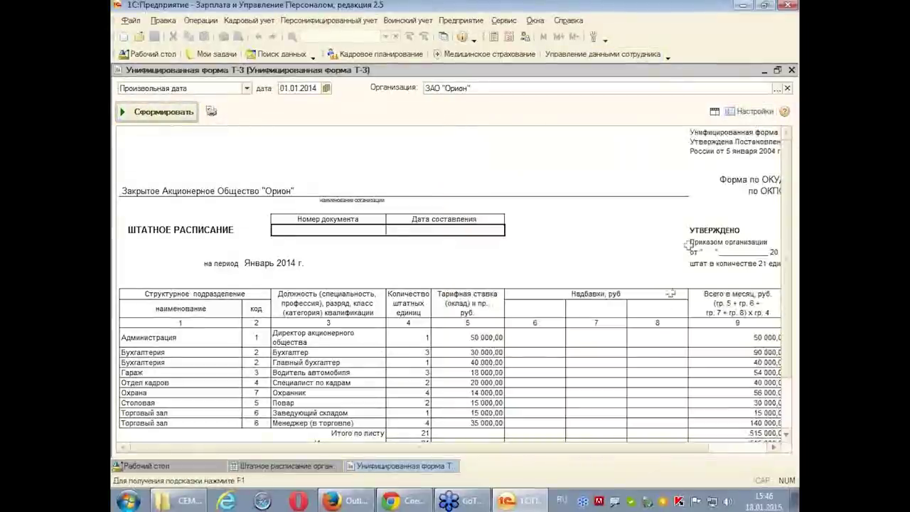
- Examine the generated Т-3 form across all its columns, from departments and rates to the monthly totals and notes
scroll(794, 327, down, 1)
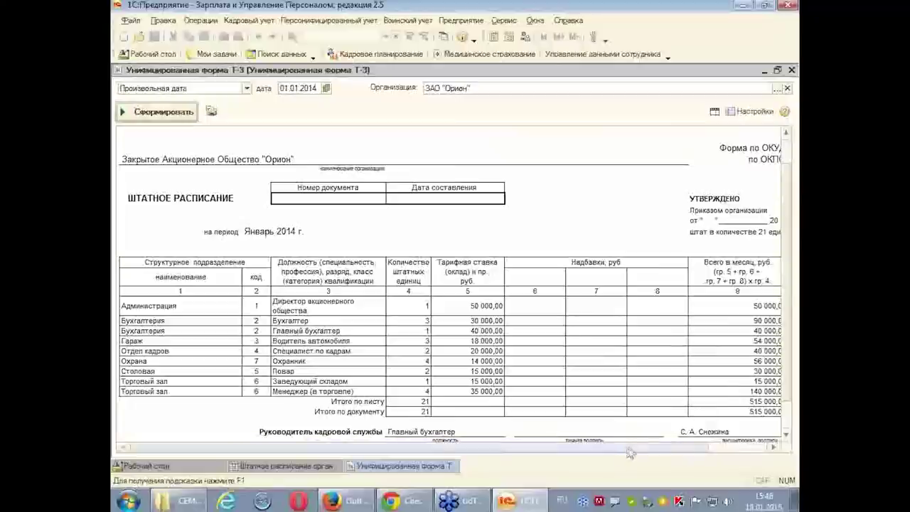
drag(573, 448, 652, 455)
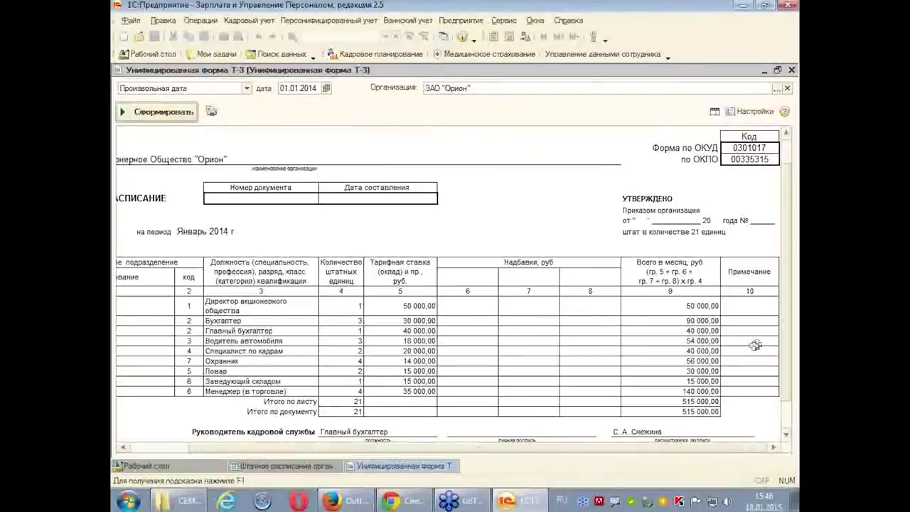
mouse_move(787, 344)
mouse_down()
mouse_move(756, 382)
mouse_move(735, 380)
mouse_move(791, 332)
mouse_up()
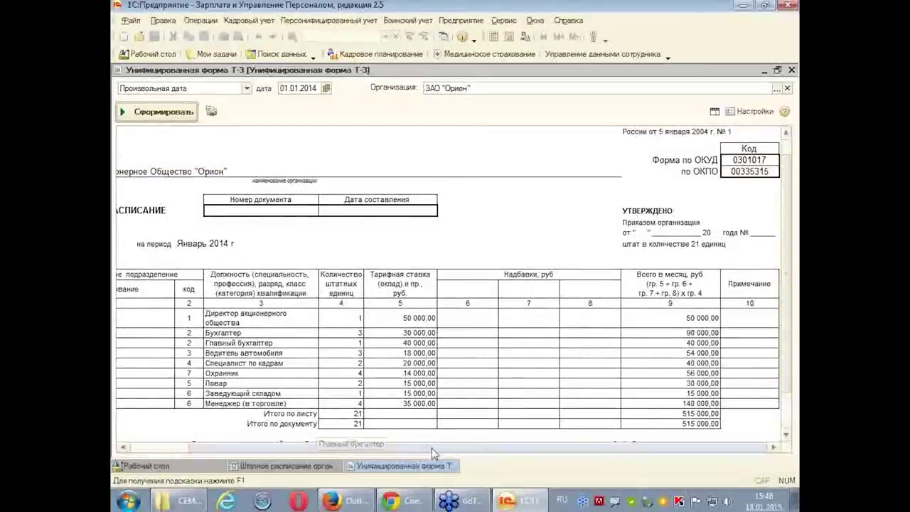
drag(432, 448, 354, 447)
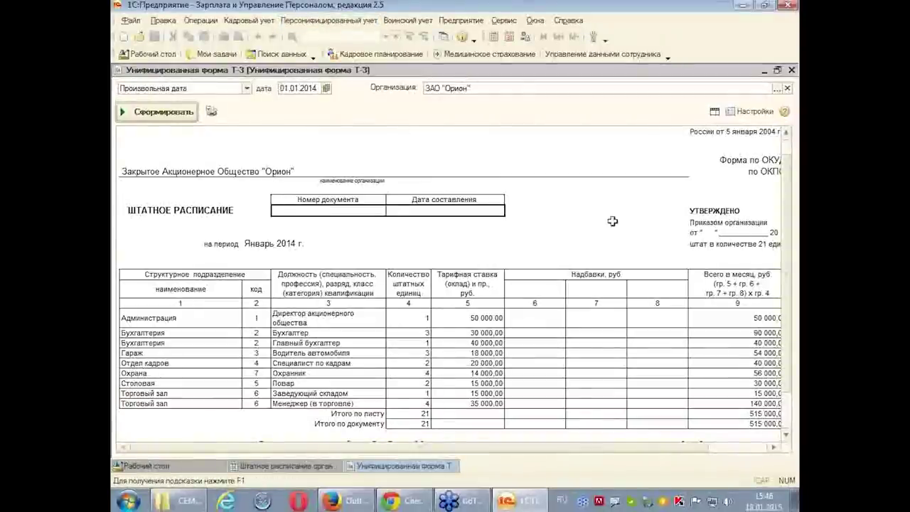
- Turn on editing mode for the generated Т-3 form so the document number cell can be filled in
click(326, 209)
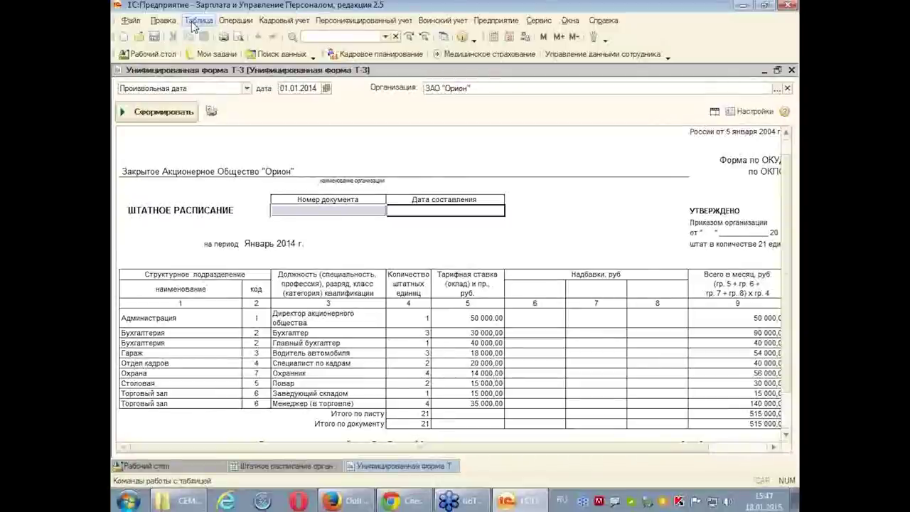
click(202, 23)
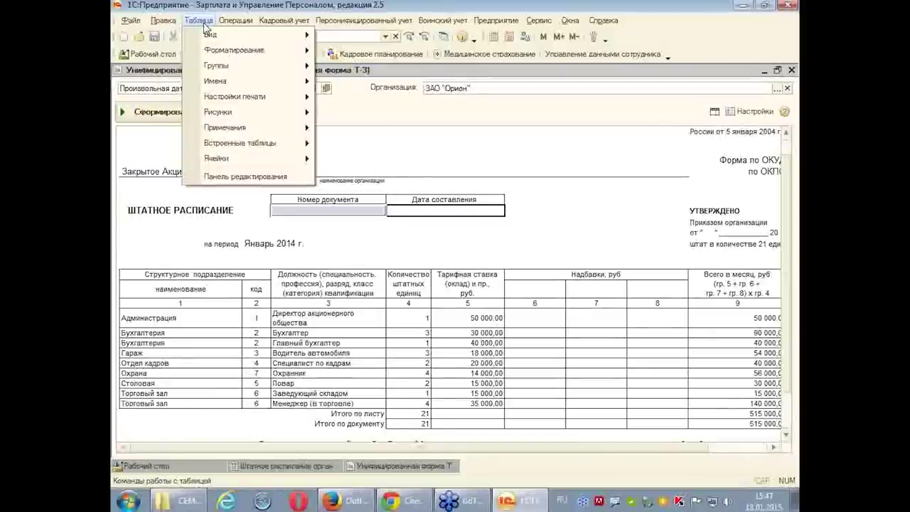
mouse_move(214, 41)
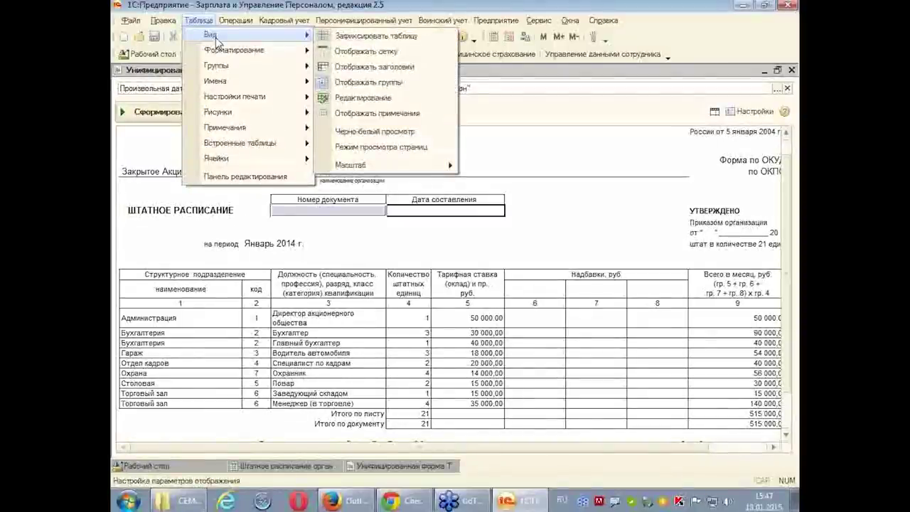
click(386, 100)
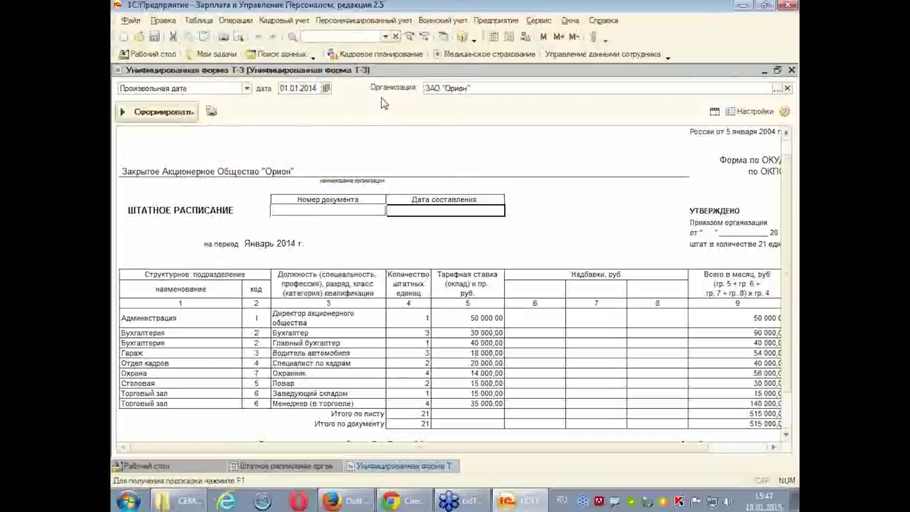
click(198, 20)
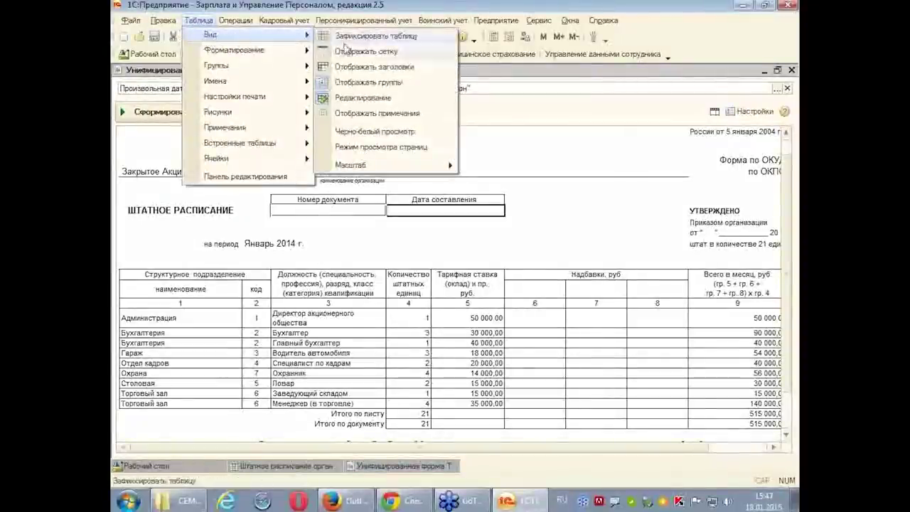
click(348, 100)
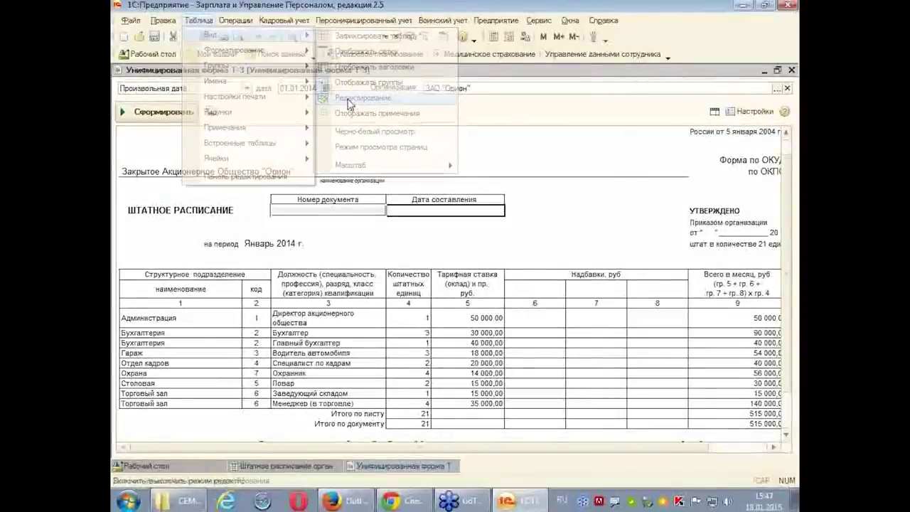
click(199, 20)
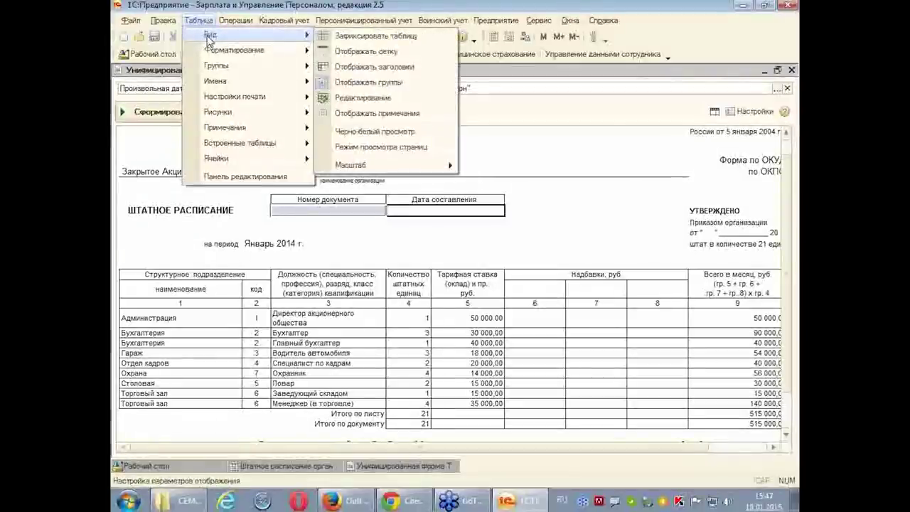
click(385, 105)
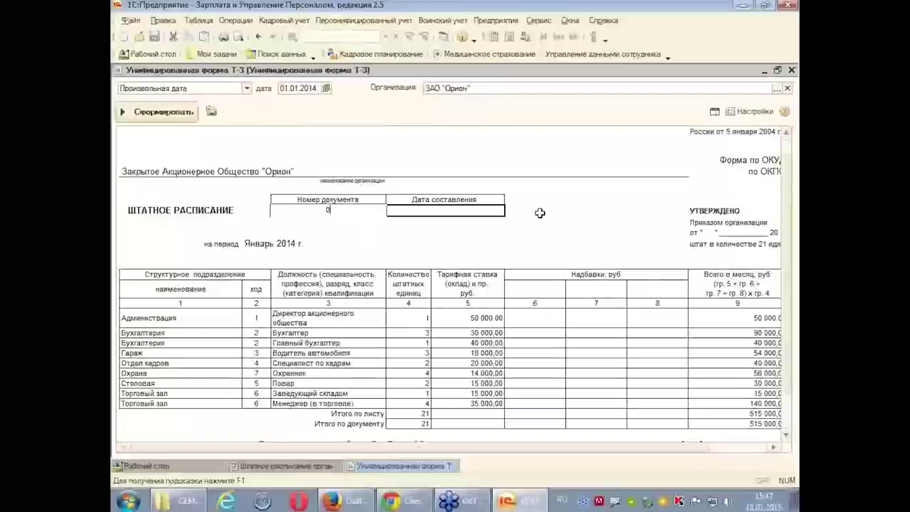
- Enter document number 001 and compilation date 31.12.2013 in the header of the Т-3 form
text(01)
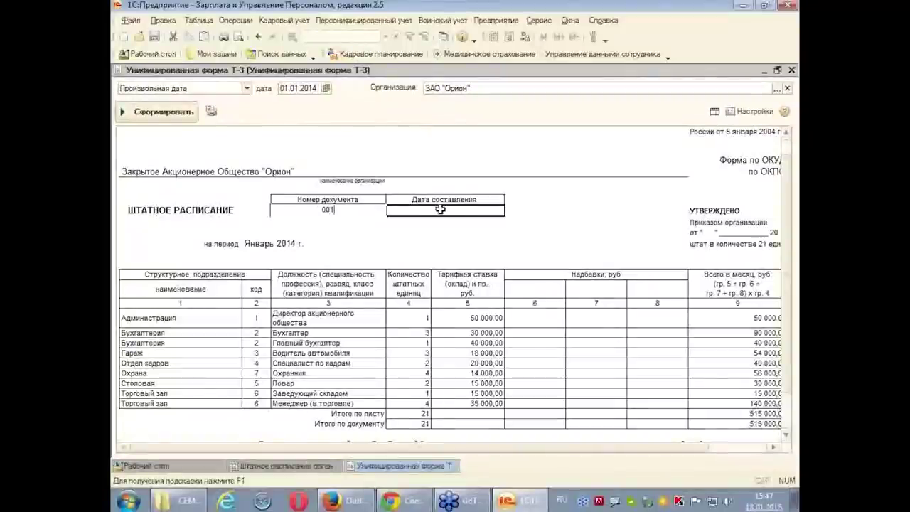
key(Return)
key(Tab)
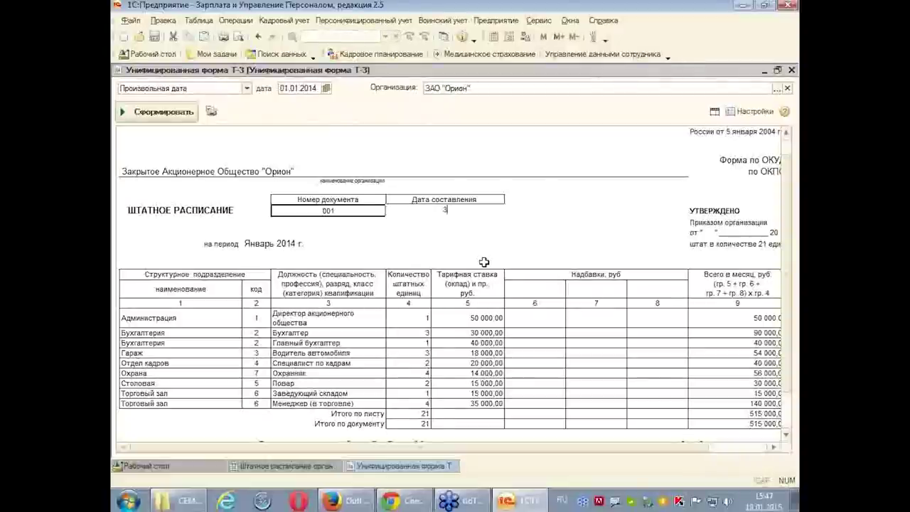
text(3112)
key(BackSpace)
key(BackSpace)
text(.12.2013)
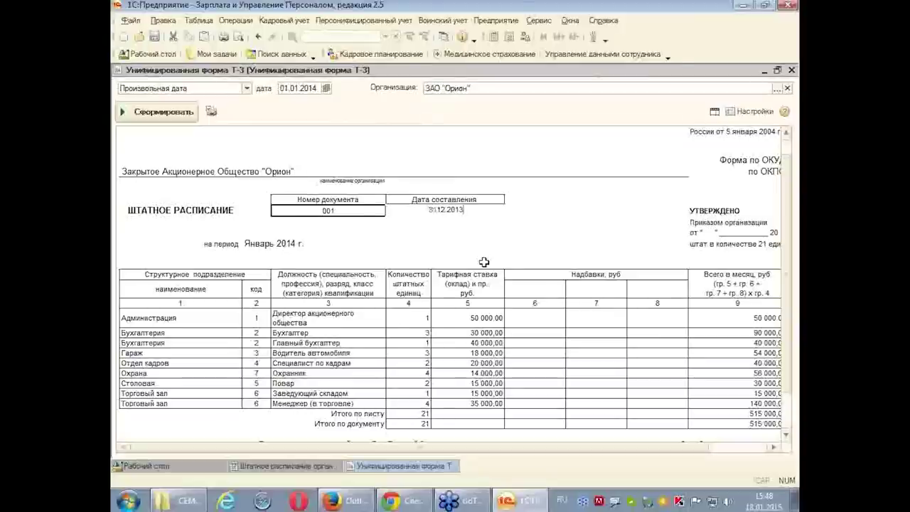
key(Return)
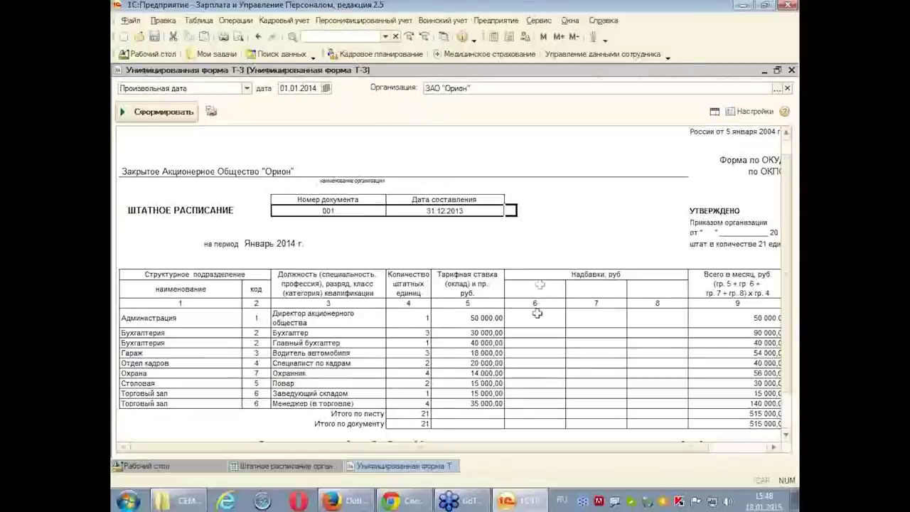
key(Left)
key(Left)
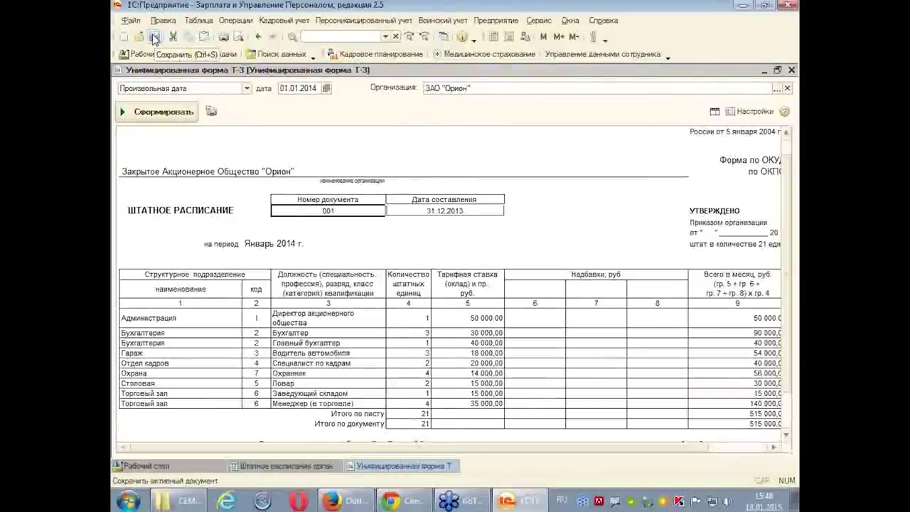
- Open the file save dialog for the Т-3 form, cancel it without saving and close the form
click(129, 21)
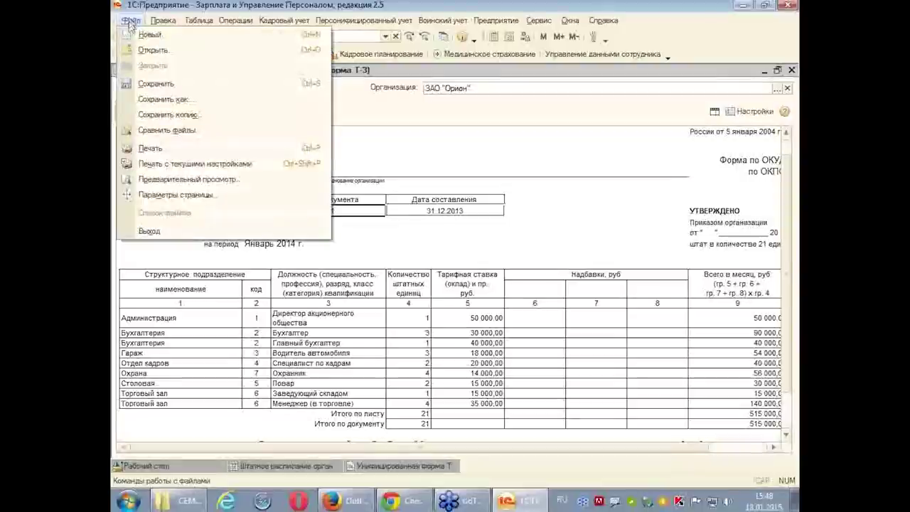
click(154, 86)
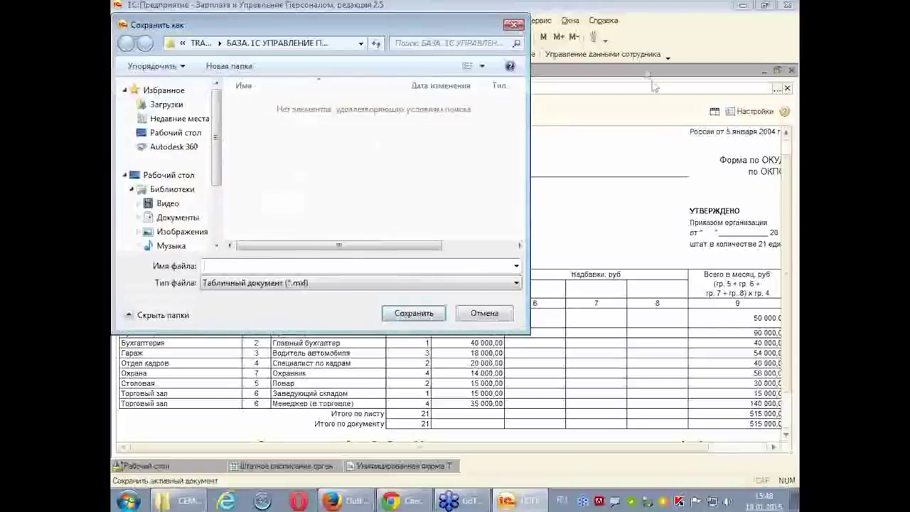
click(513, 27)
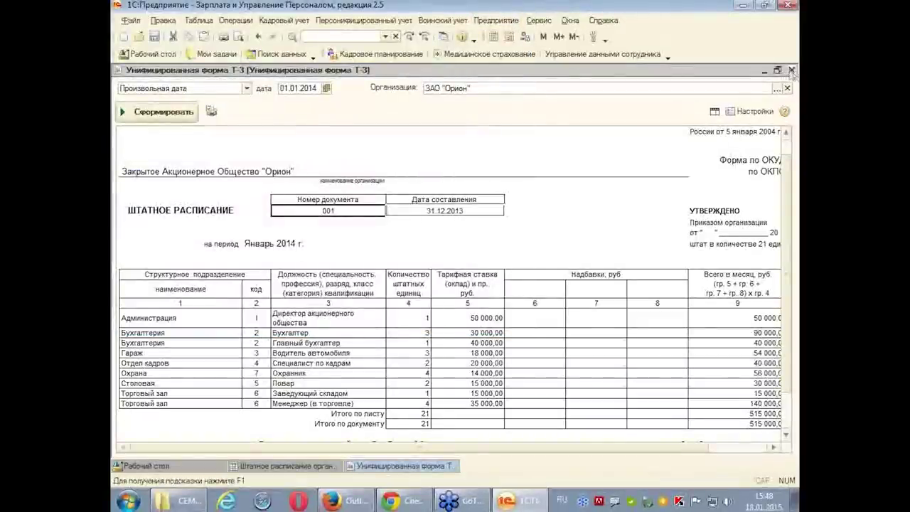
click(792, 70)
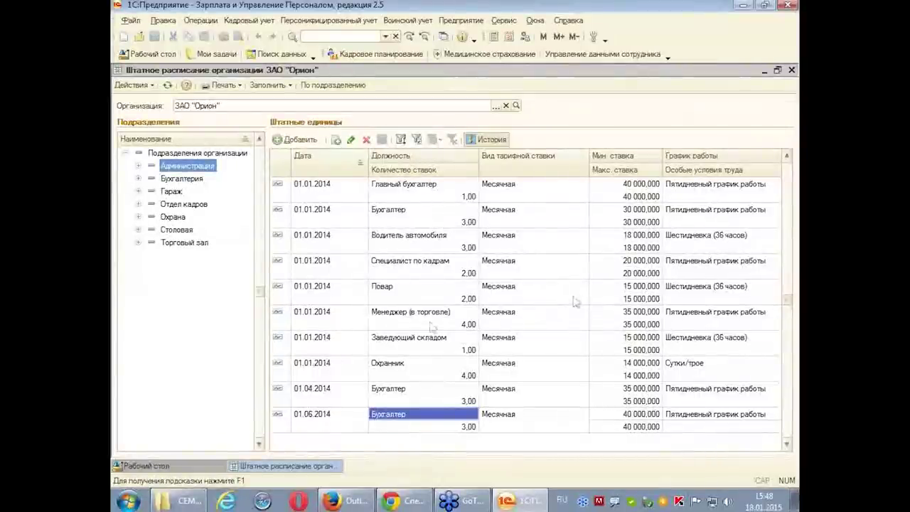
- Generate the Анализ штатного расписания report for ЗАО "Орион" as of 01.01.2014 and maximize its window
click(238, 85)
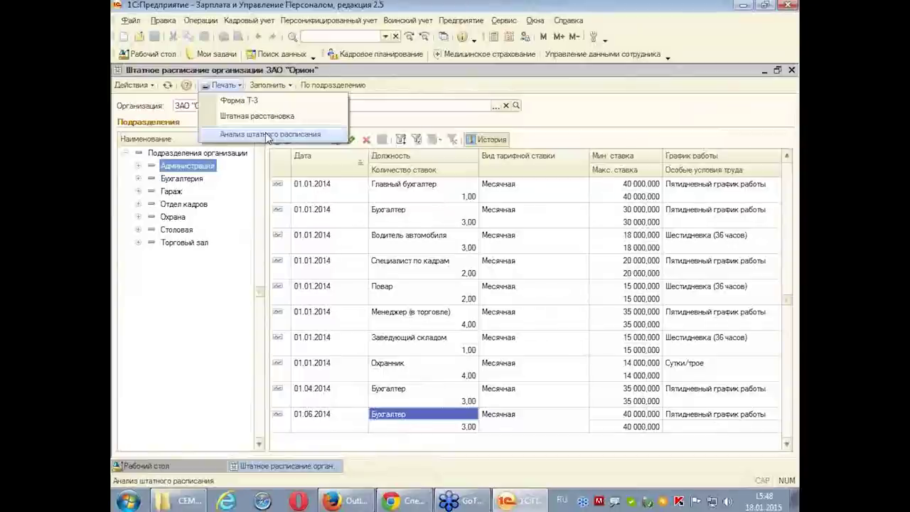
click(268, 138)
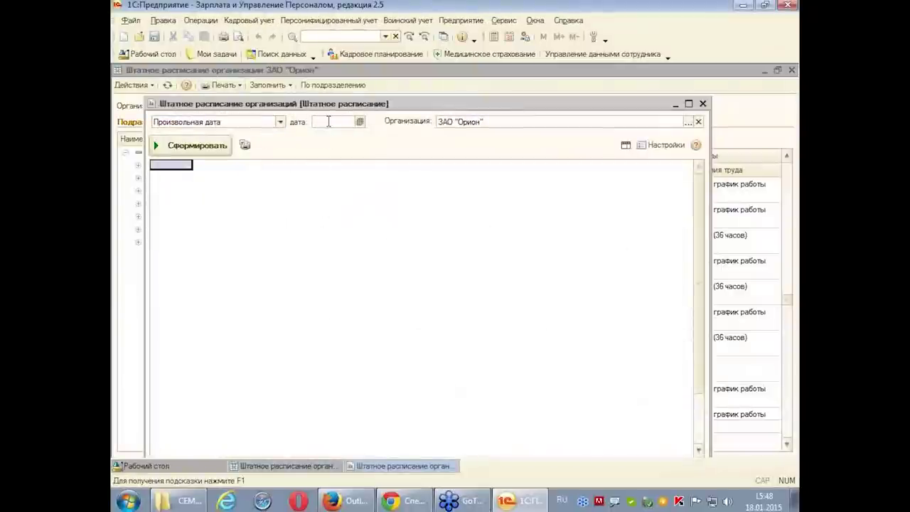
click(329, 121)
text(01.0)
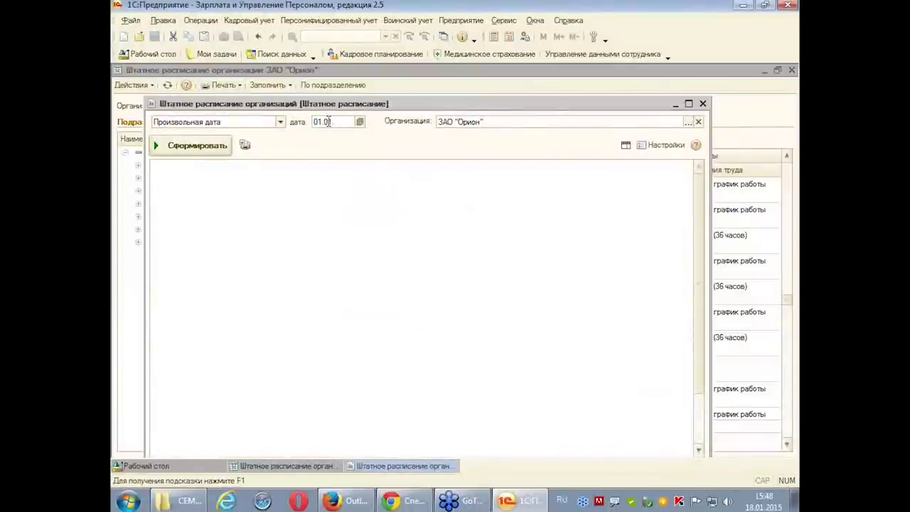
text(1.2014)
key(Tab)
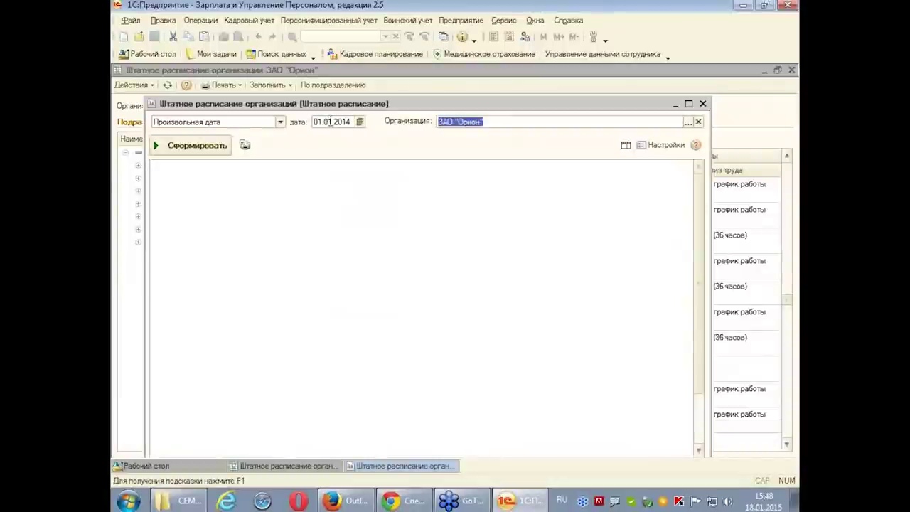
click(214, 146)
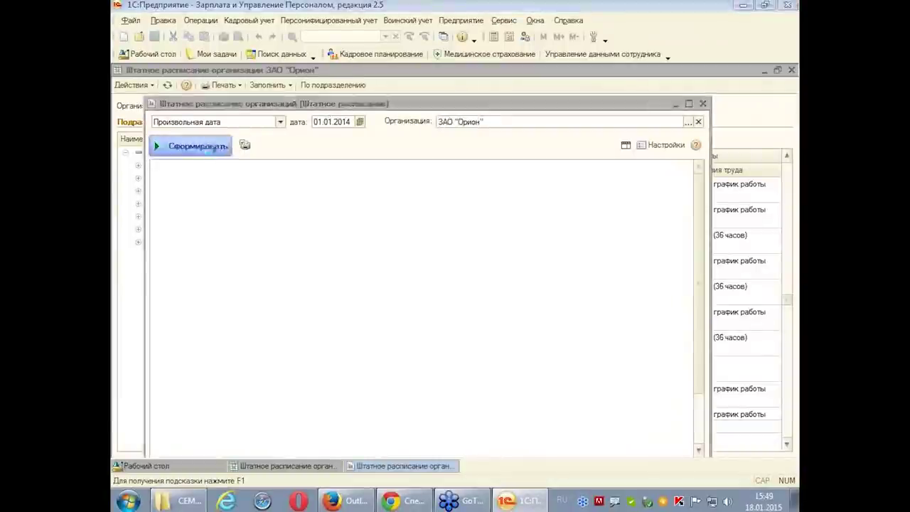
click(689, 103)
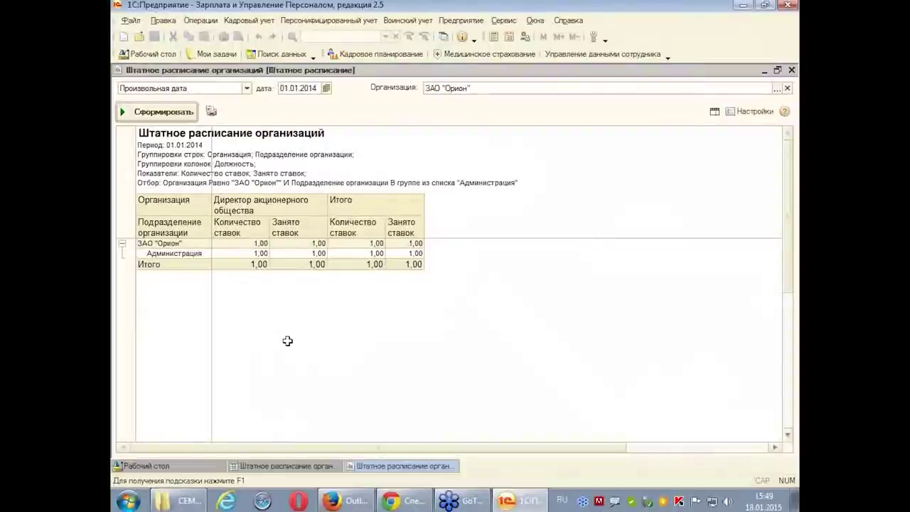
- Set the staffing analysis report's department filter to Не отбирать, regenerate the report and hide the settings
click(765, 112)
click(689, 148)
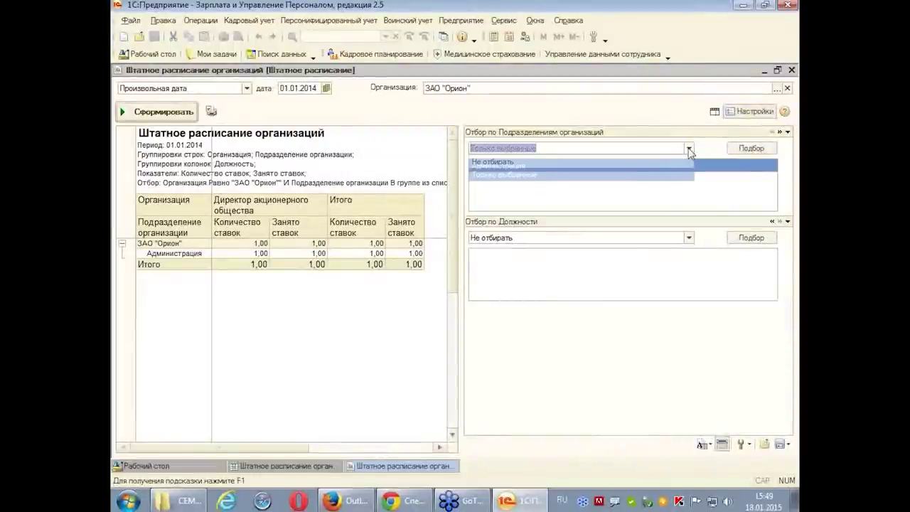
click(509, 168)
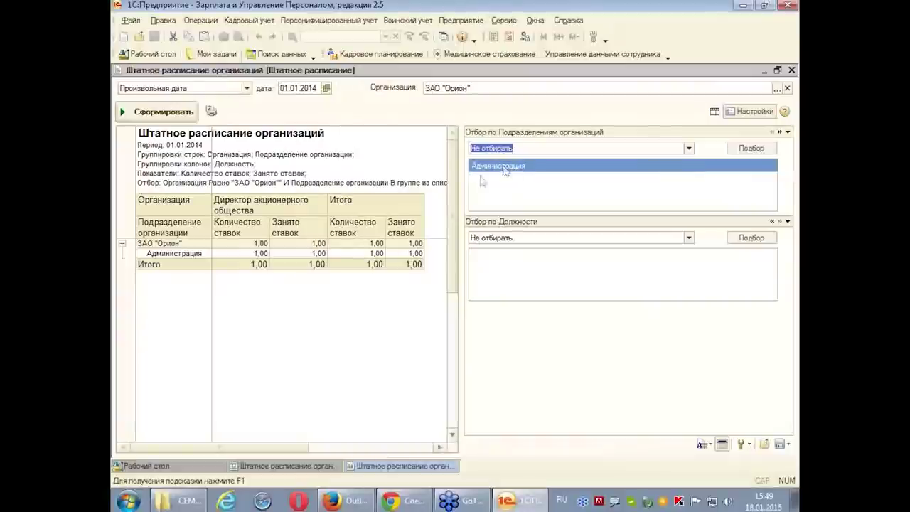
click(164, 112)
click(755, 111)
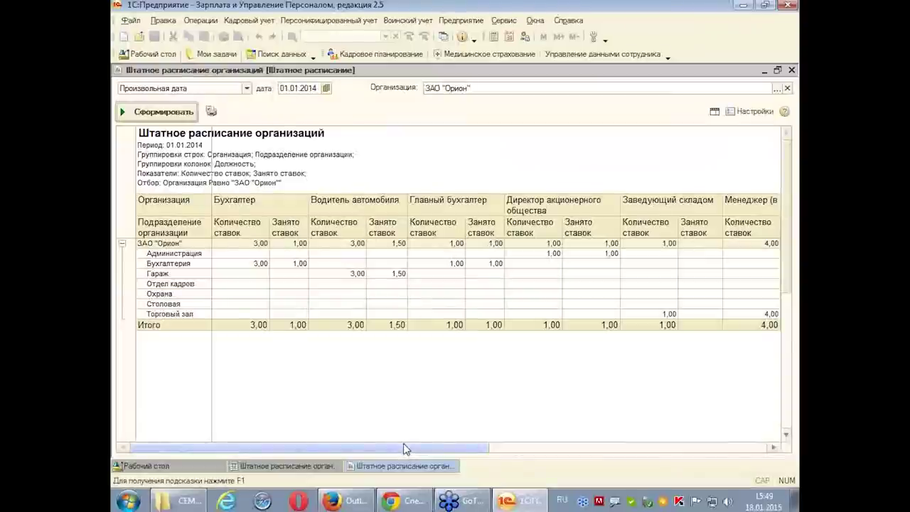
- Review the total and occupied rates for every position, and close both the analysis report and the staffing table
drag(404, 444, 620, 448)
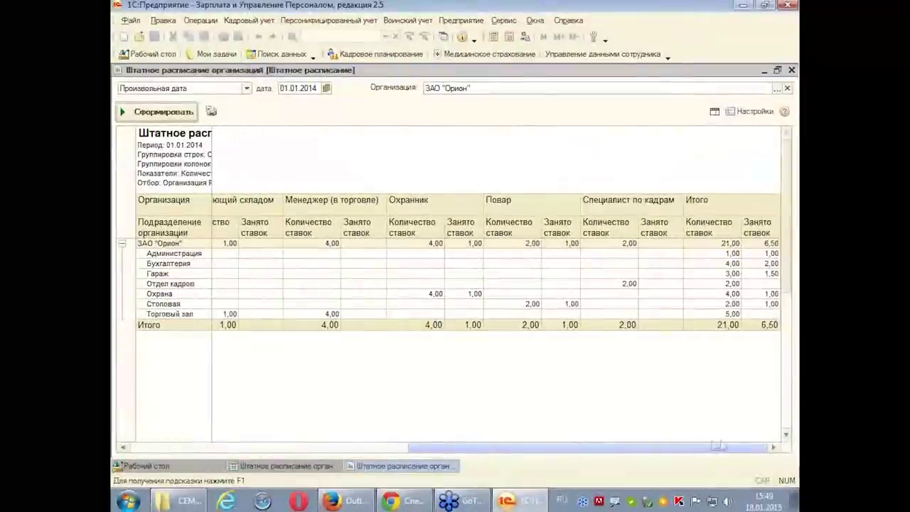
drag(512, 447, 414, 447)
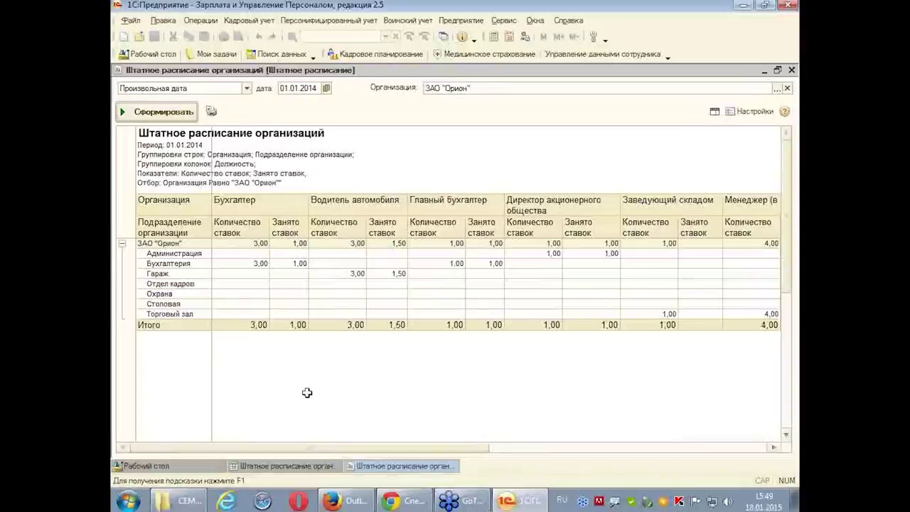
click(793, 70)
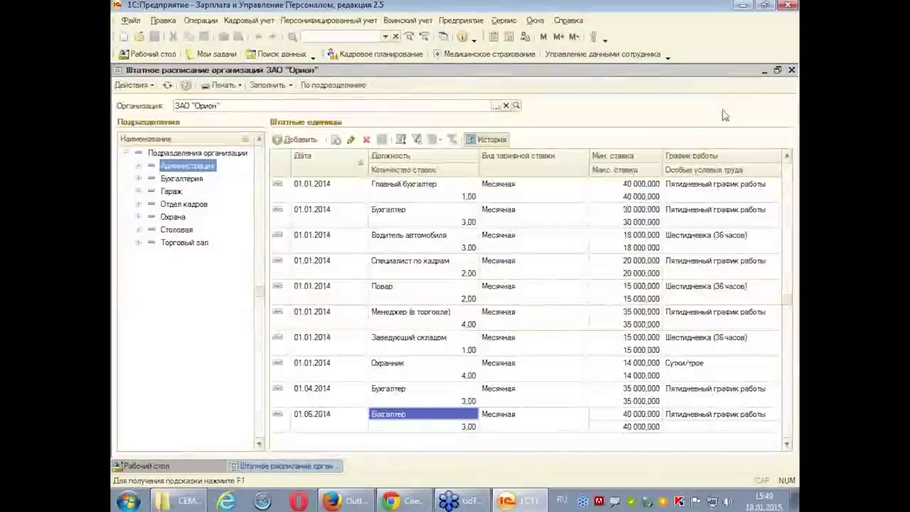
click(793, 70)
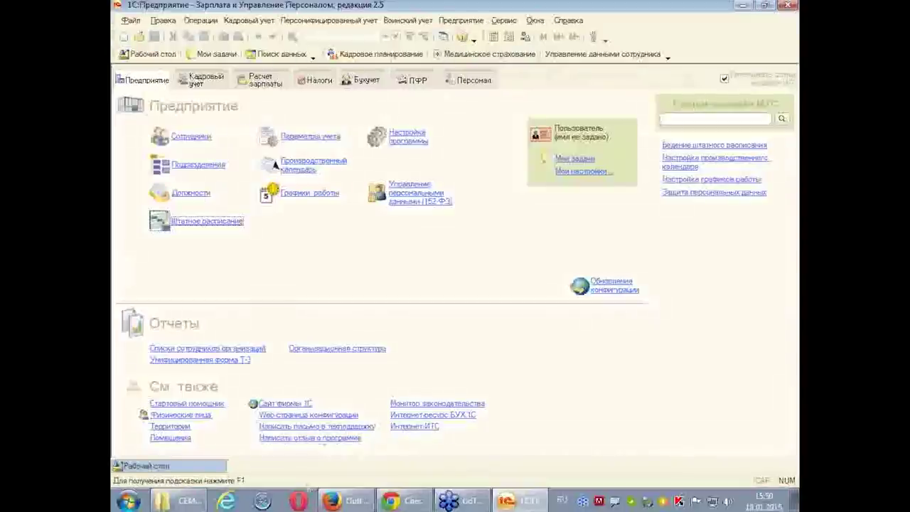
- Generate the Организационная структура report as of 01.01.2014, maximize it and look through all the department blocks
click(332, 350)
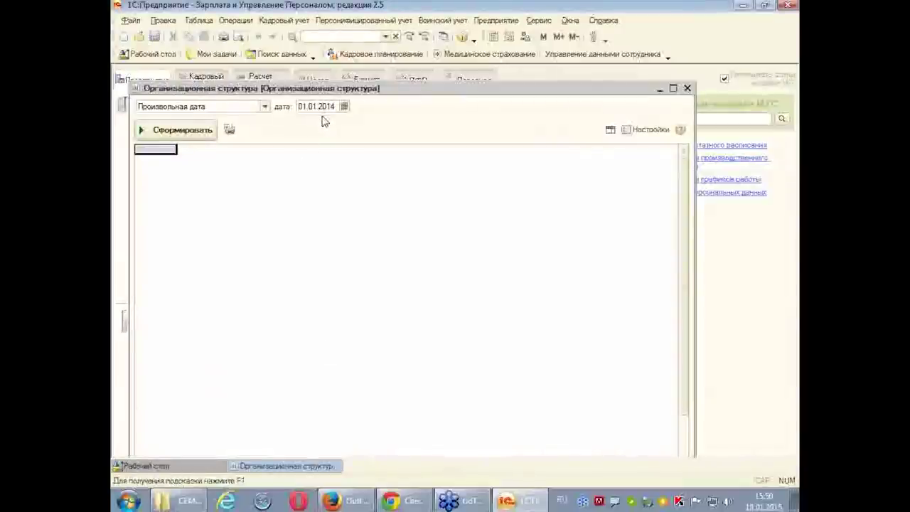
click(183, 132)
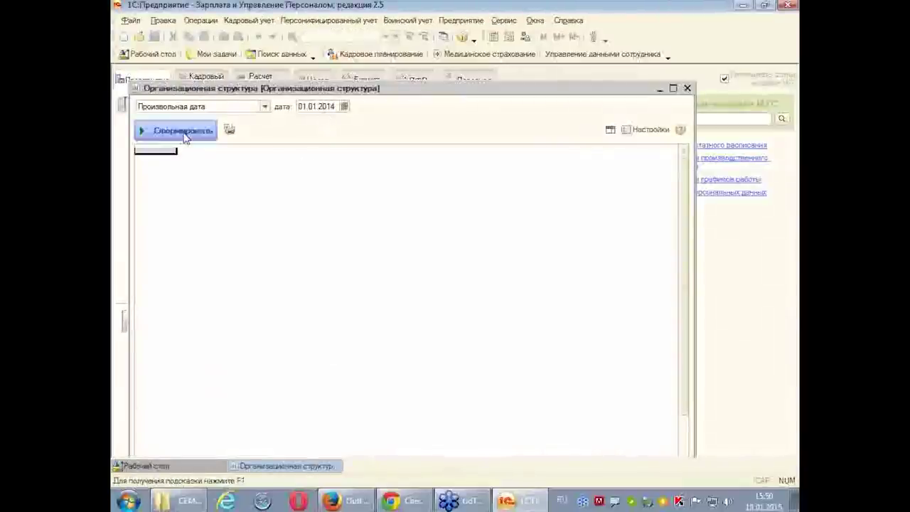
click(673, 89)
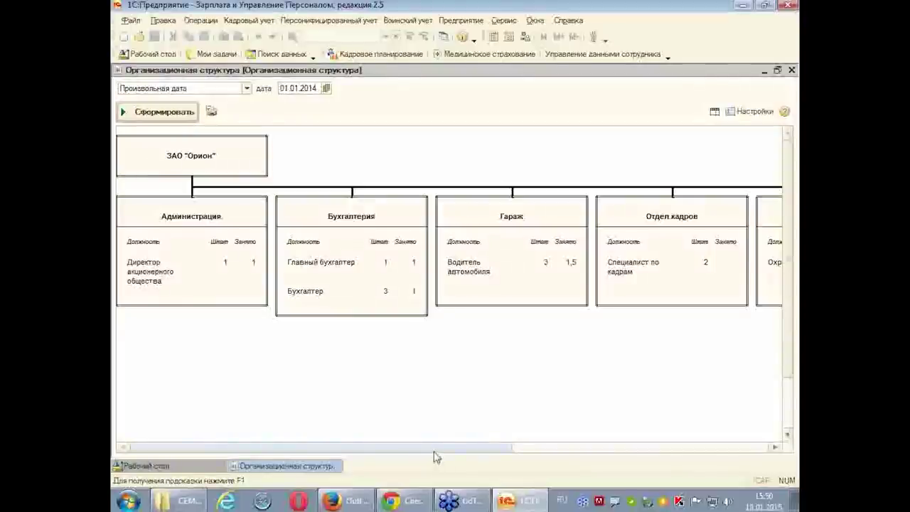
drag(436, 454, 712, 456)
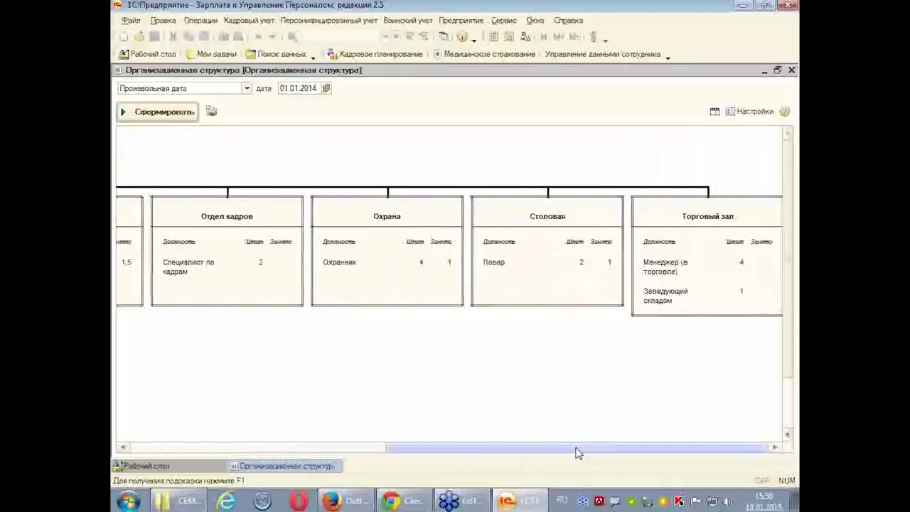
drag(579, 448, 267, 436)
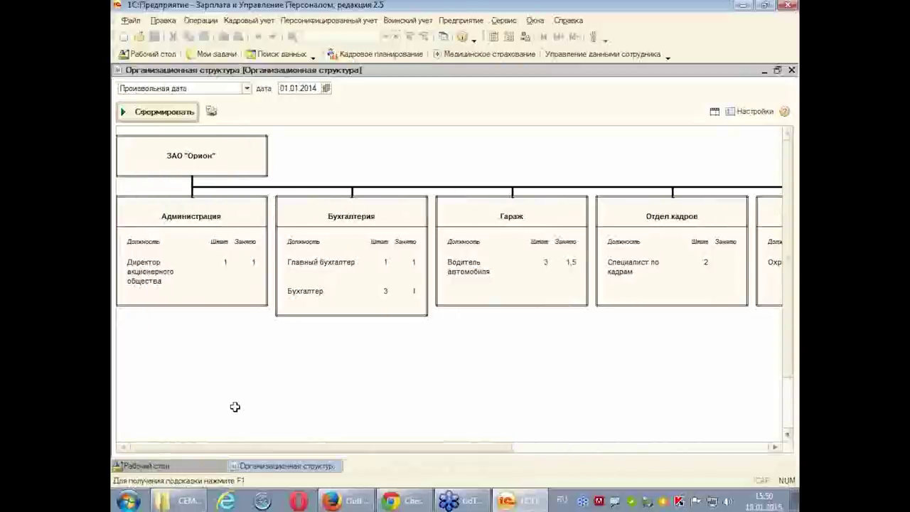
- Close the Организационная структура report and open the personal data card of the second person listed in the Физические лица directory
click(792, 71)
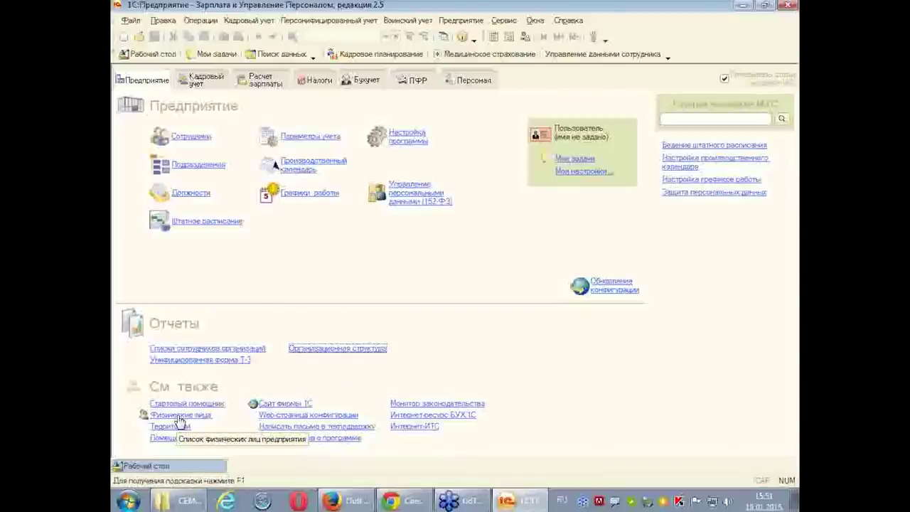
click(211, 84)
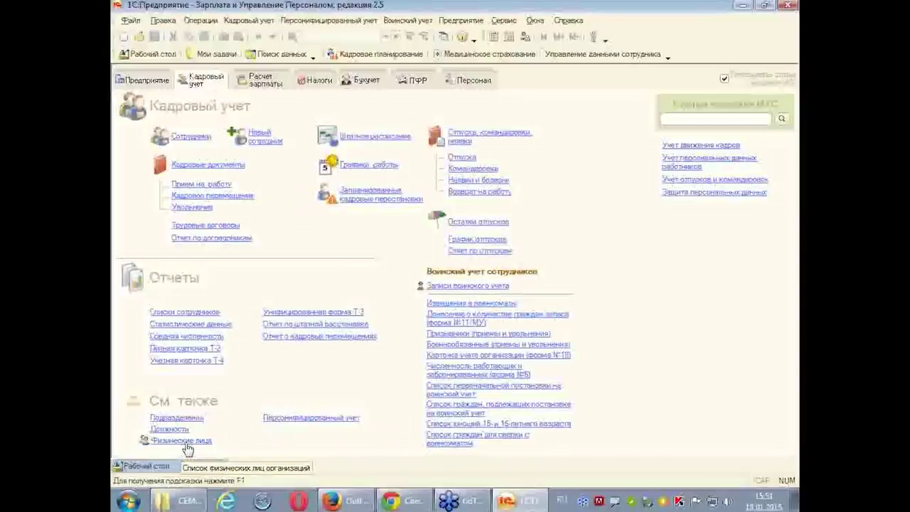
click(461, 20)
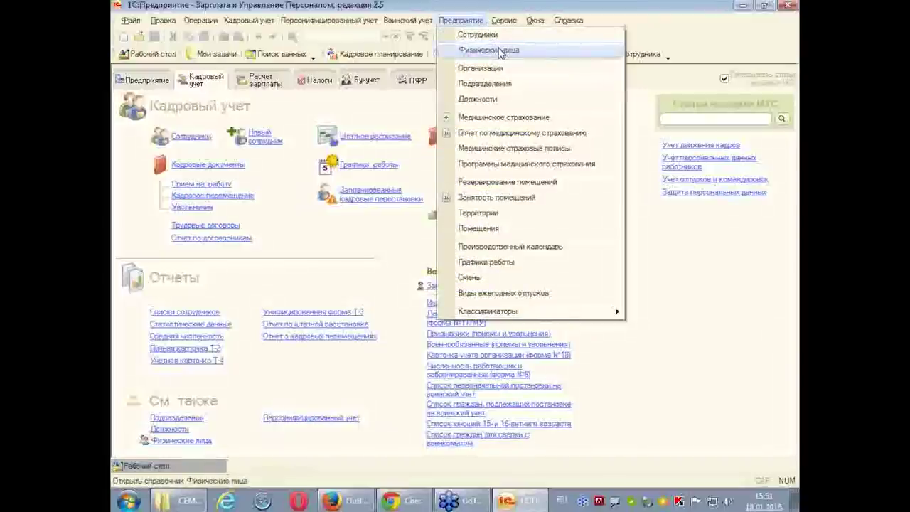
click(500, 52)
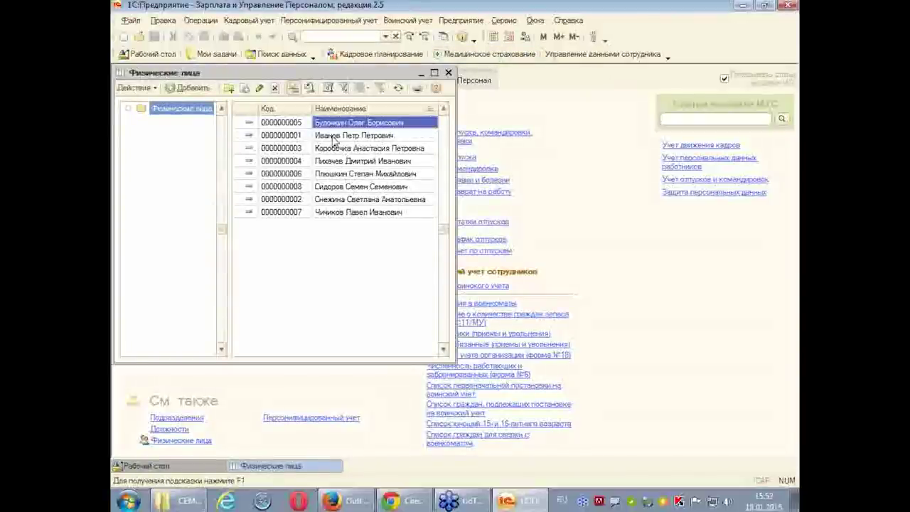
double_click(336, 136)
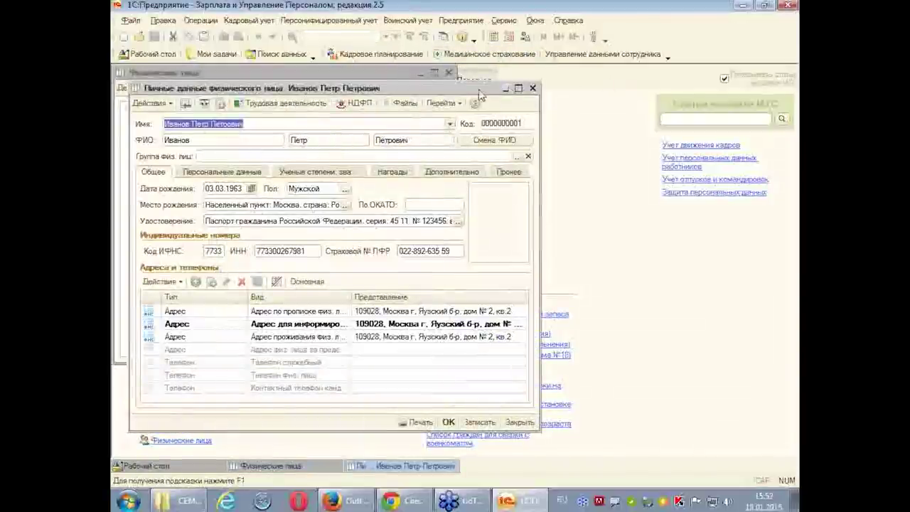
drag(476, 81, 532, 80)
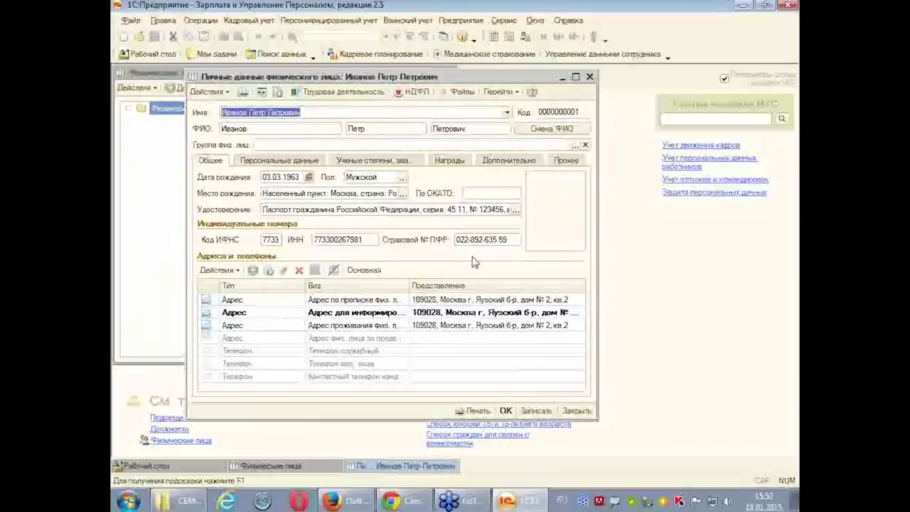
- Try a wrong last digit in the person's ИНН on the personal data card, and restore the original digit
click(366, 240)
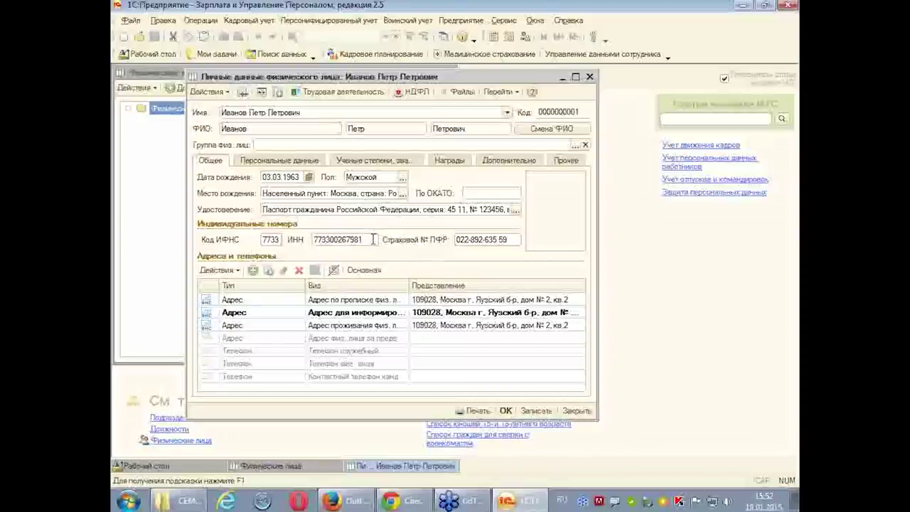
key(BackSpace)
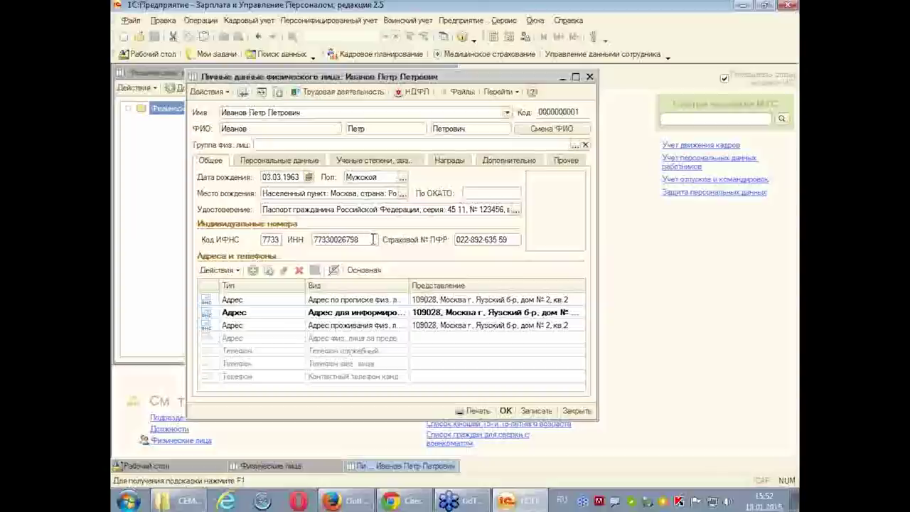
text(0)
key(Tab)
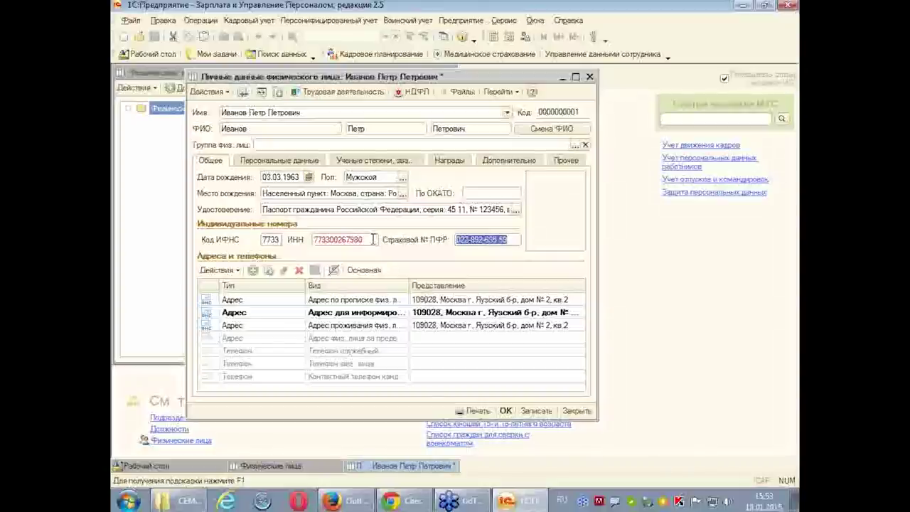
click(367, 239)
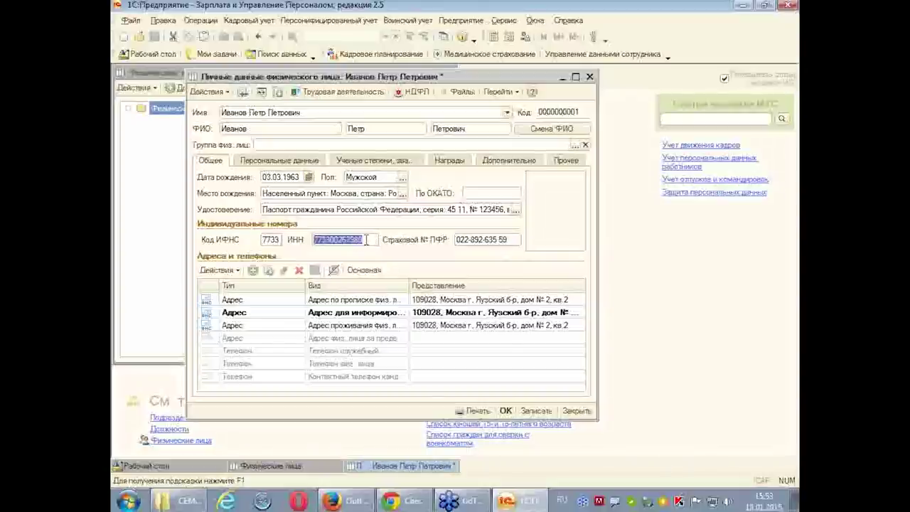
key(BackSpace)
text(1)
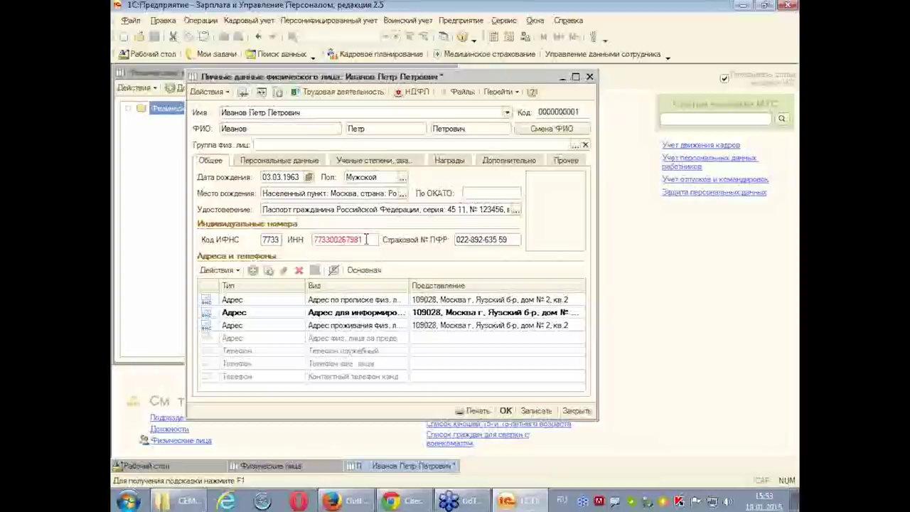
- Review the person's general details and personal data, including the citizenship, family and education entries
key(Tab)
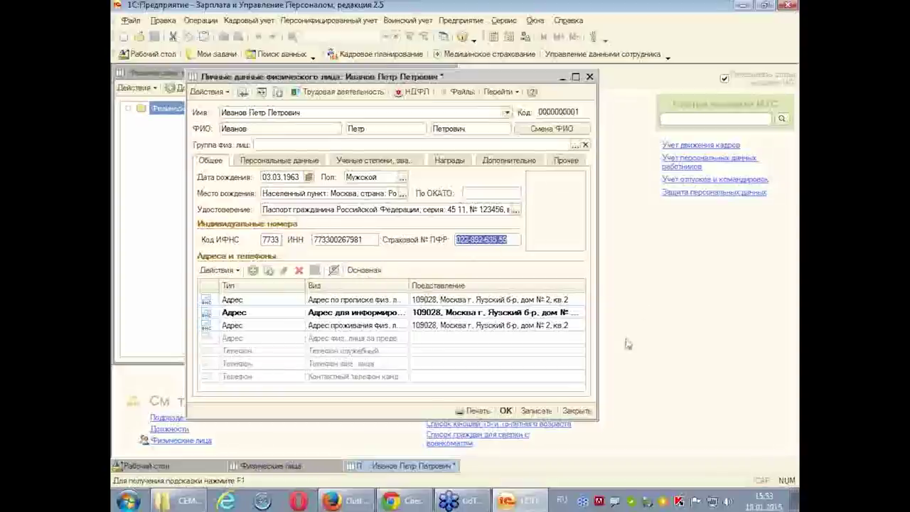
click(286, 163)
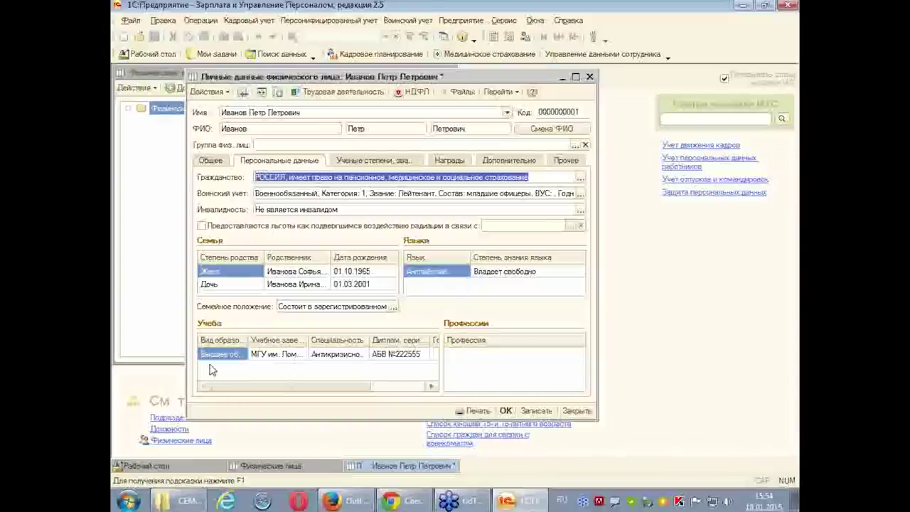
double_click(228, 354)
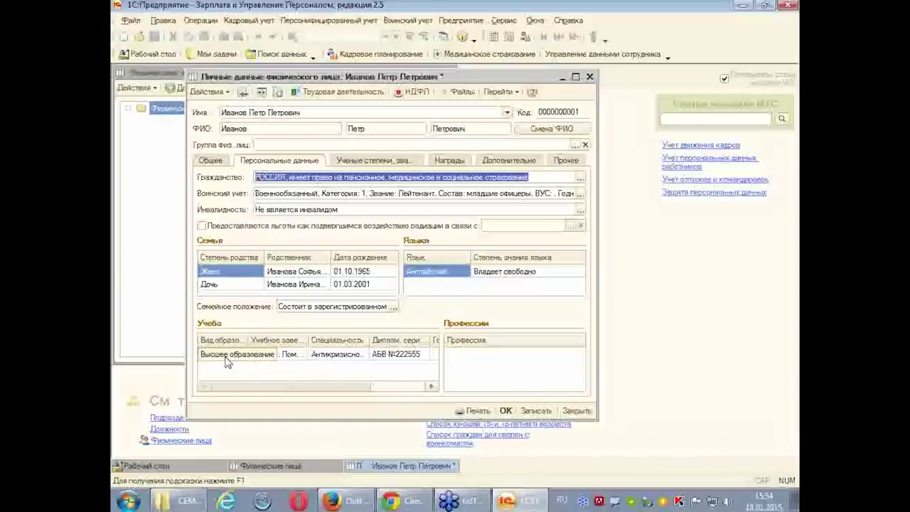
click(298, 370)
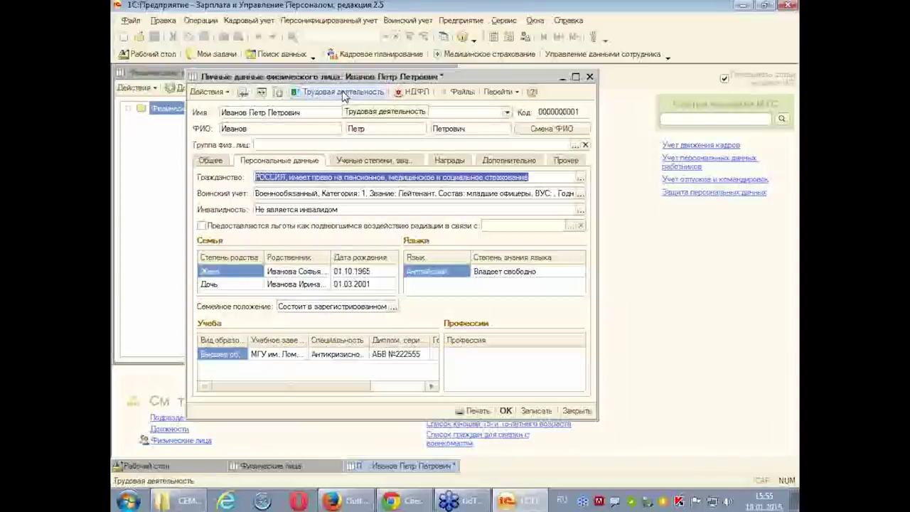
click(212, 161)
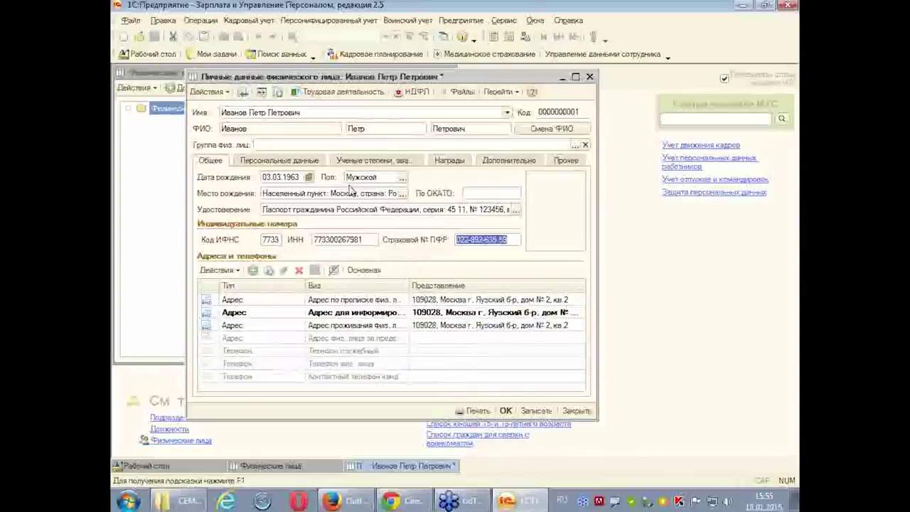
click(314, 162)
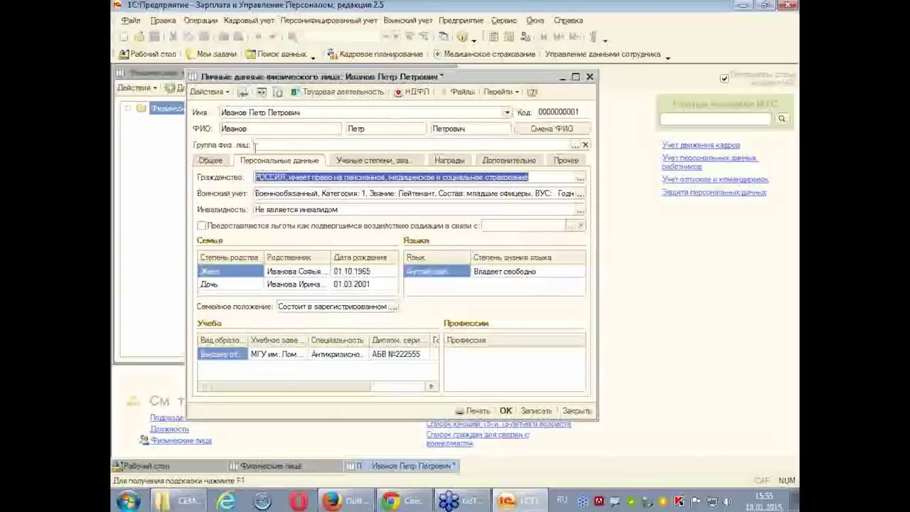
- Review the person's previous employment and general length-of-service records in "Трудовая деятельность"
click(358, 92)
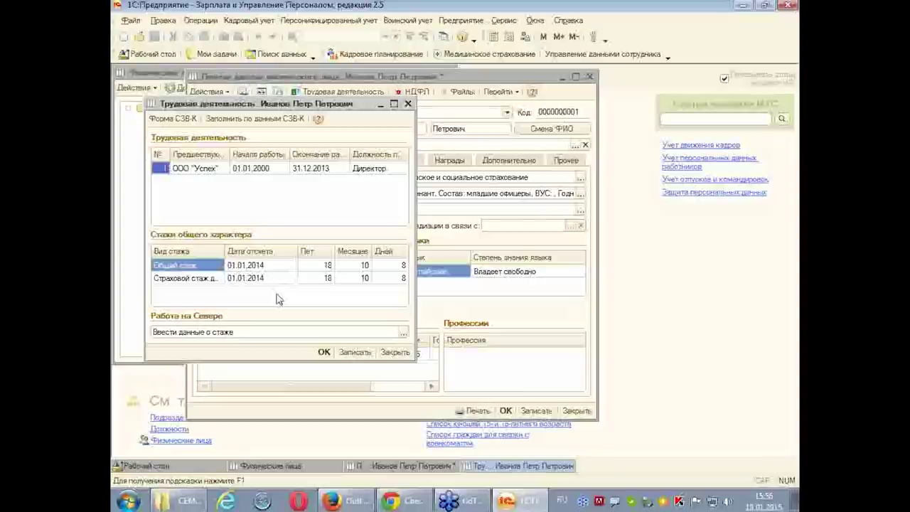
click(327, 266)
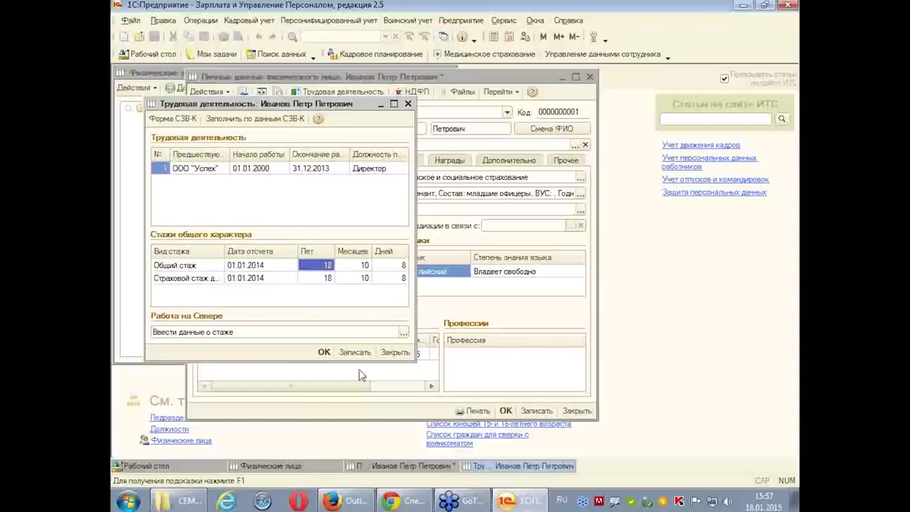
click(323, 352)
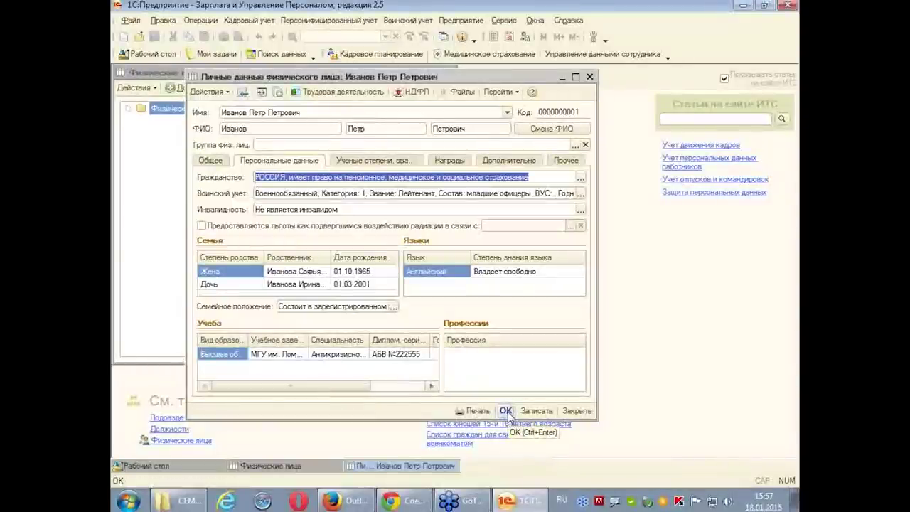
- Save the person's record, close the individuals directory and open the employees list
click(506, 412)
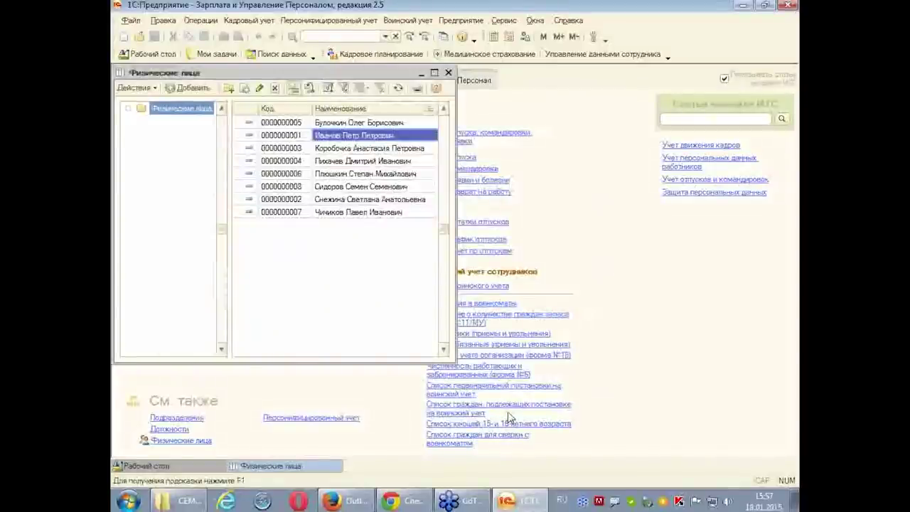
click(449, 74)
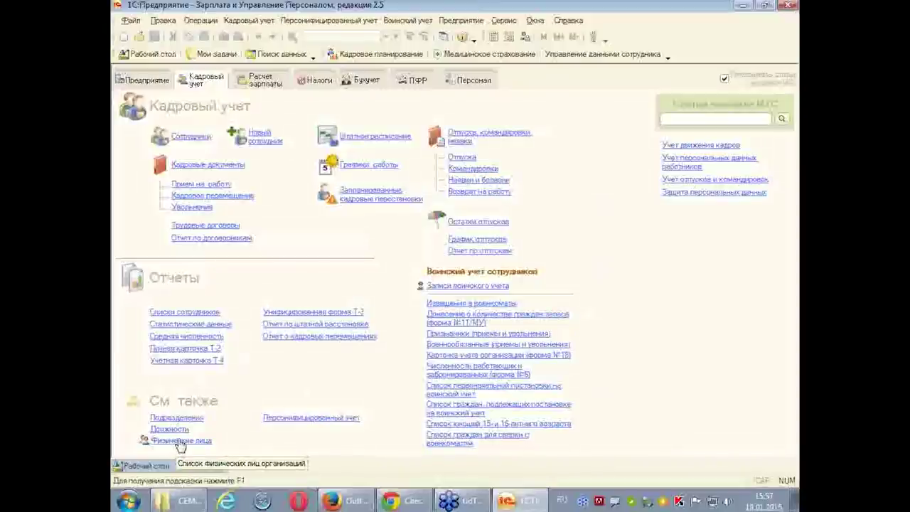
click(182, 139)
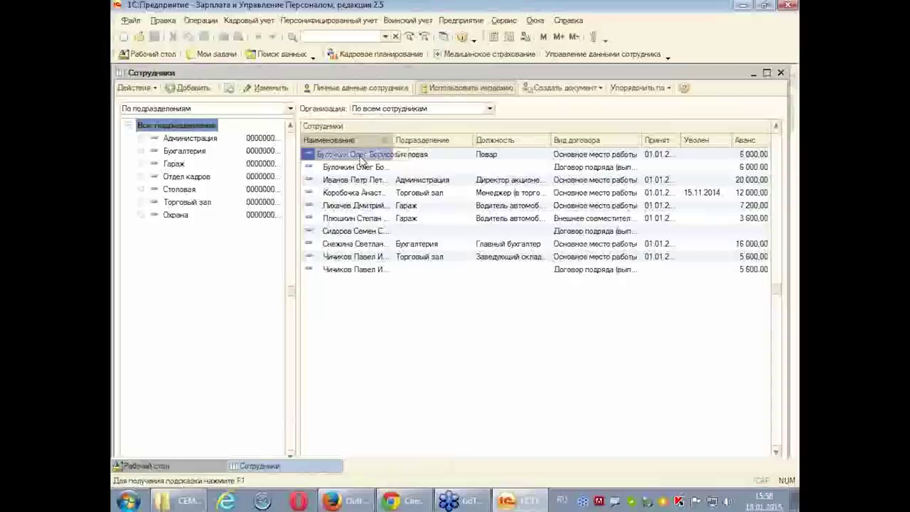
- View the employee card of the cook (Повар) from the "Столовая" department
double_click(361, 161)
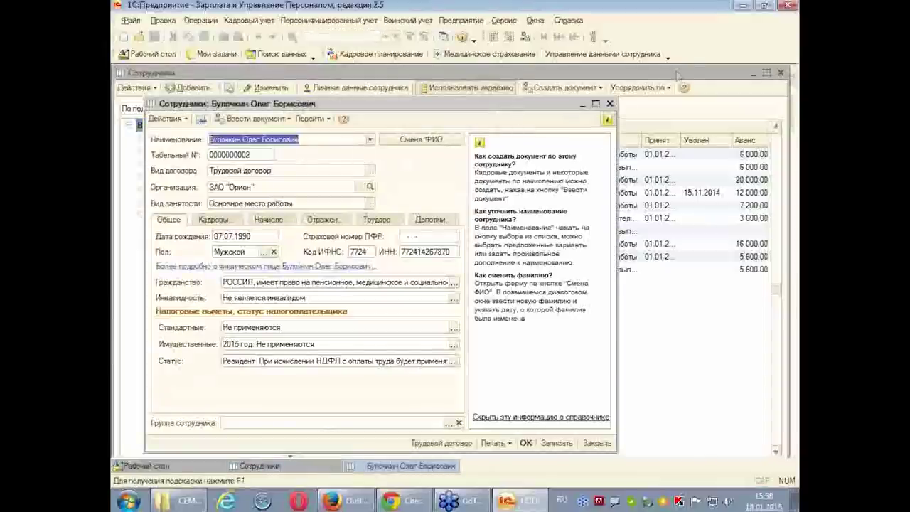
click(610, 103)
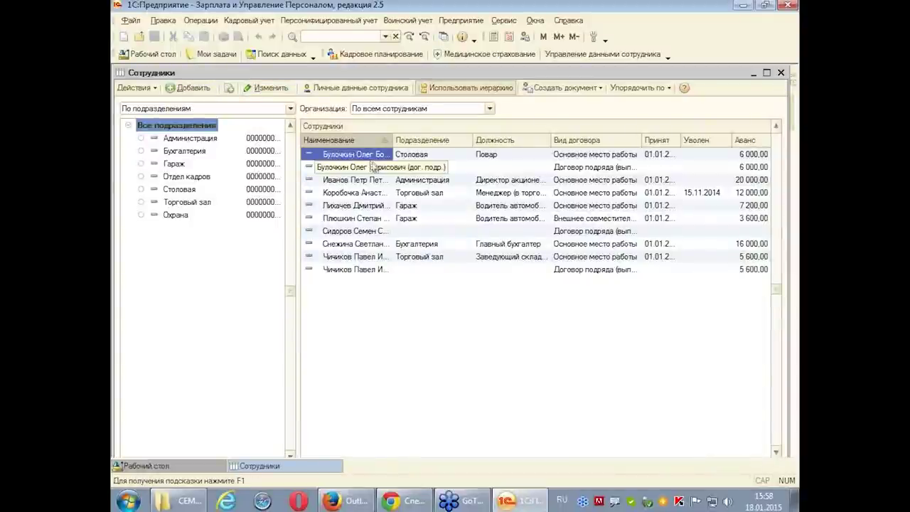
double_click(322, 154)
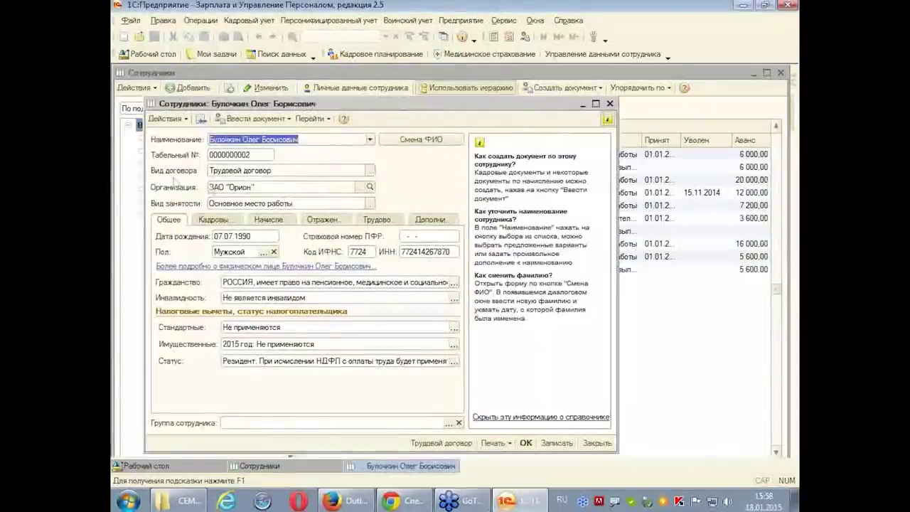
click(610, 105)
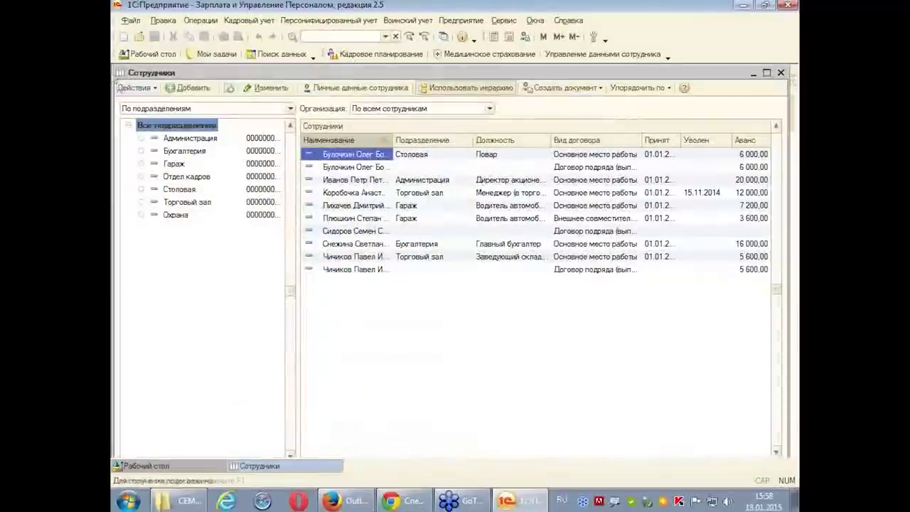
- Create a new employee based on an existing individual, selecting the person whose record was just saved
click(194, 87)
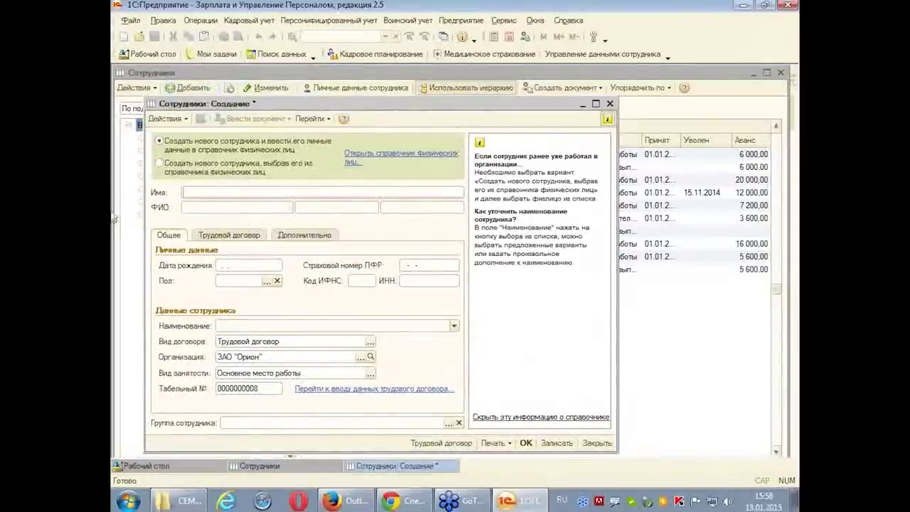
click(159, 164)
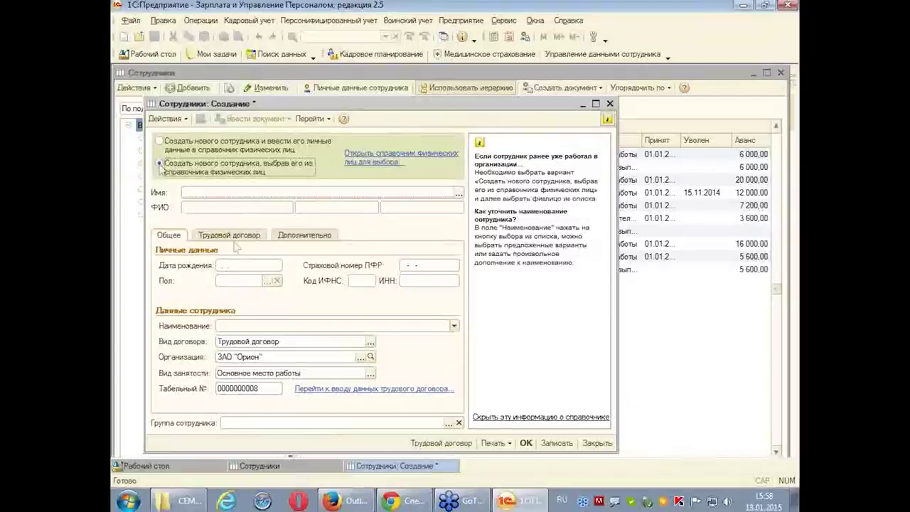
click(410, 160)
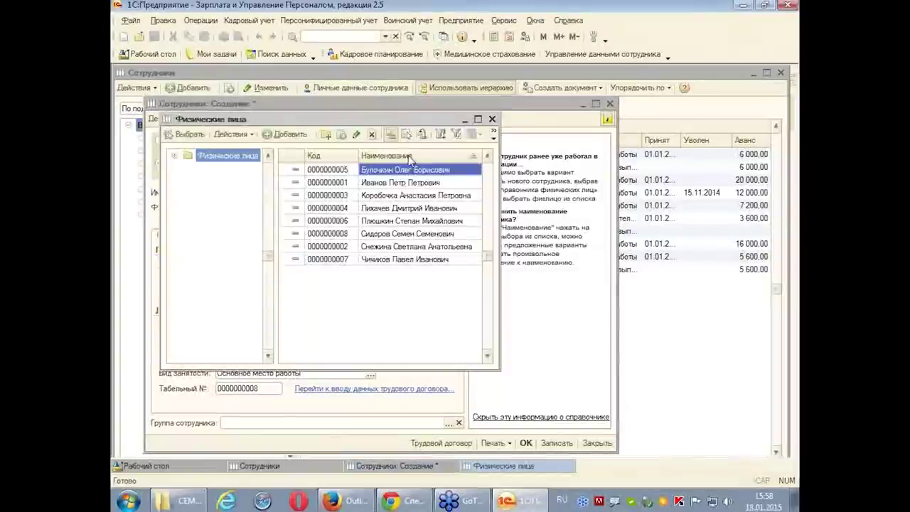
click(383, 183)
double_click(383, 183)
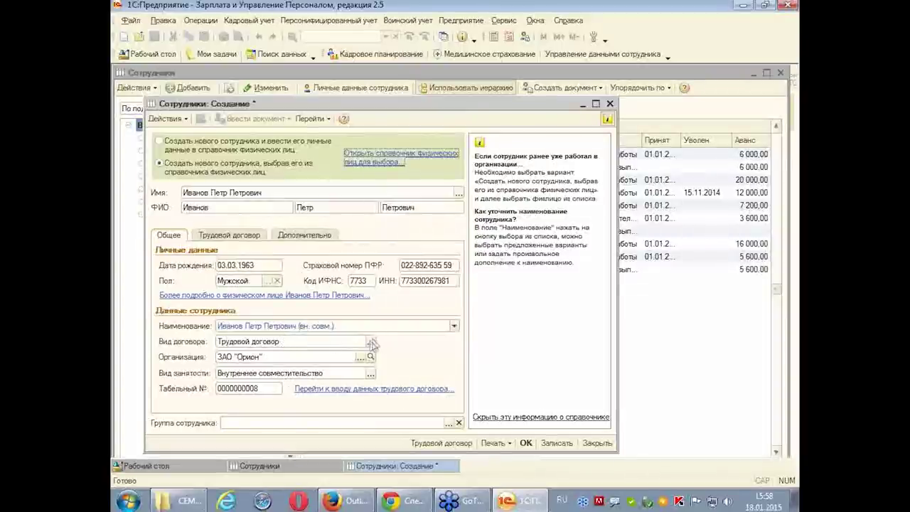
- Keep "Трудовой договор" as the contract type and "Внутреннее совместительство" as the employment type after checking the available options
click(369, 342)
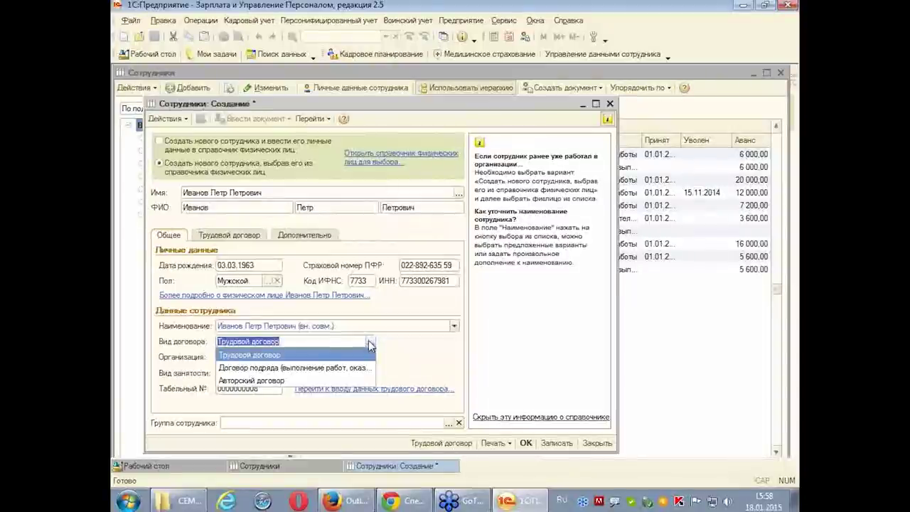
click(292, 354)
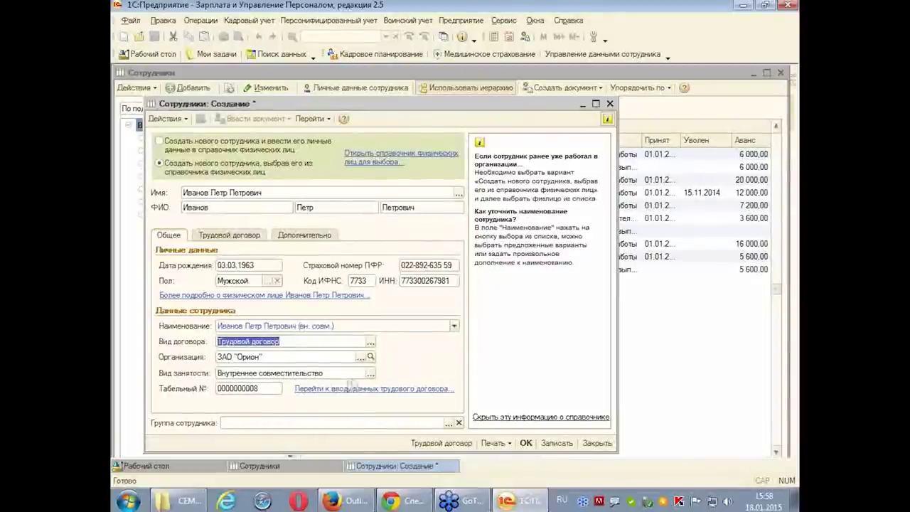
click(370, 373)
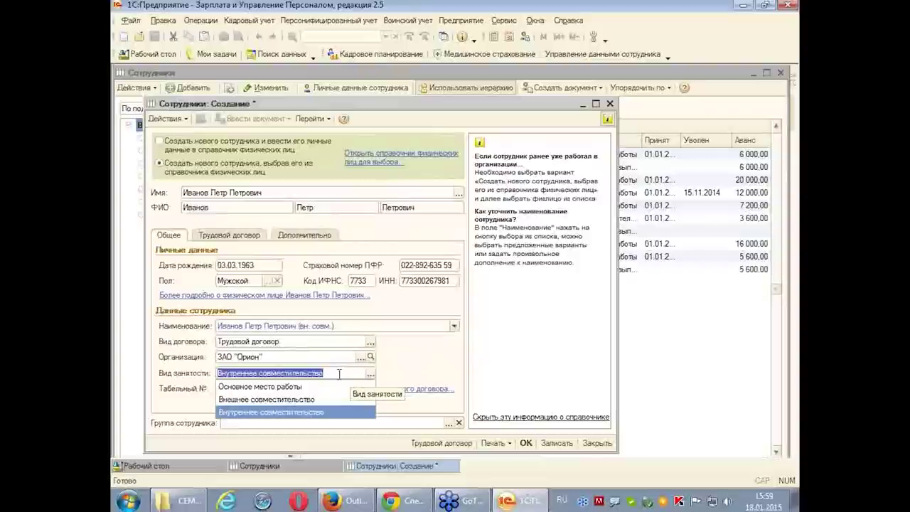
click(339, 373)
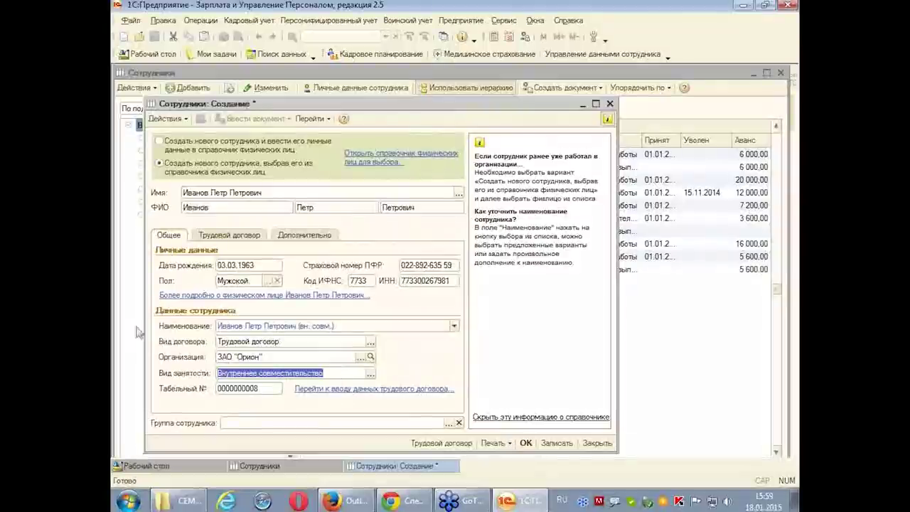
- In the employment contract details, set the effective date to 01.01.2014 and the probation period to 6 months
click(229, 236)
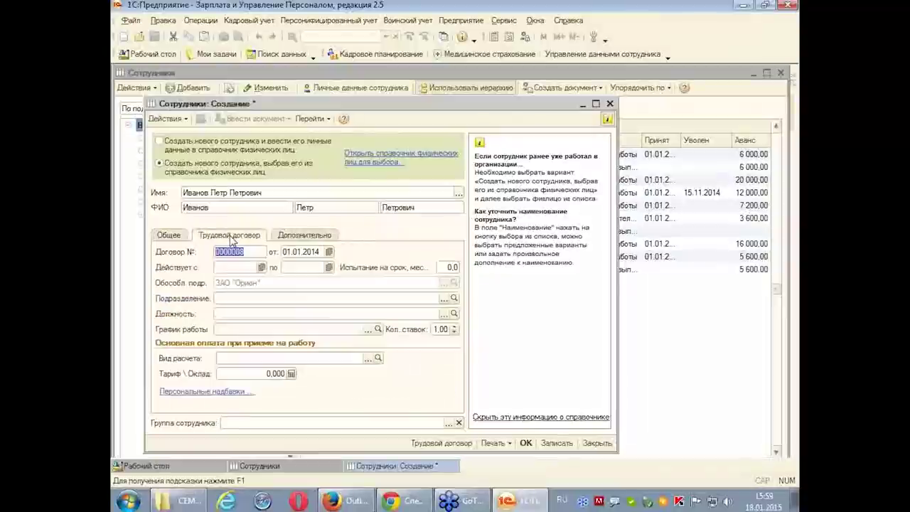
click(306, 252)
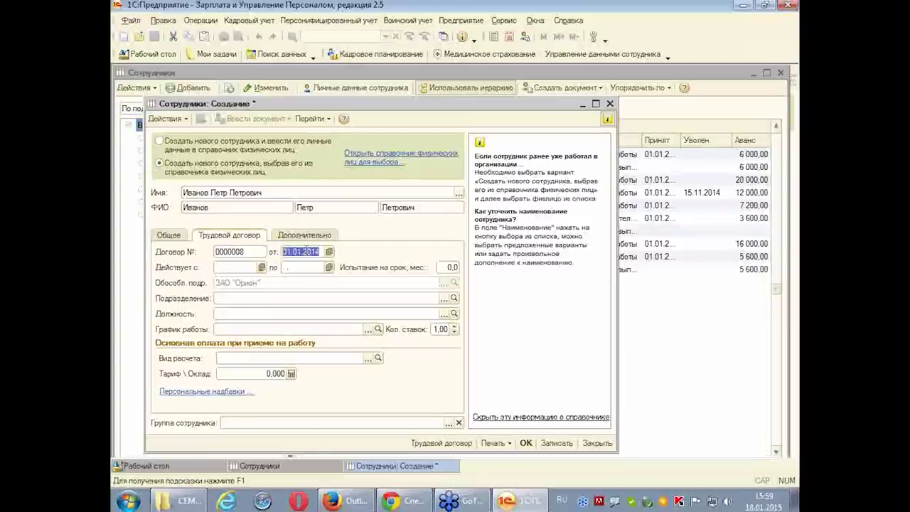
click(226, 266)
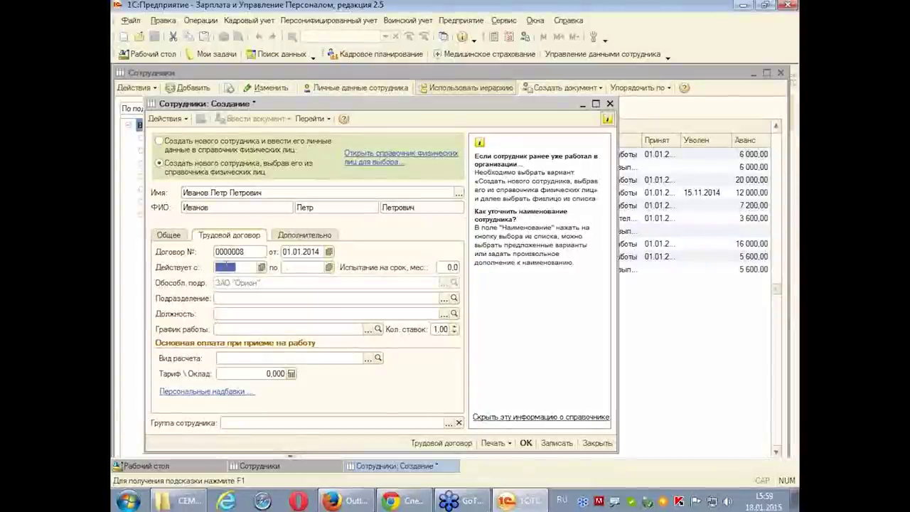
text(01.01.2014)
key(Return)
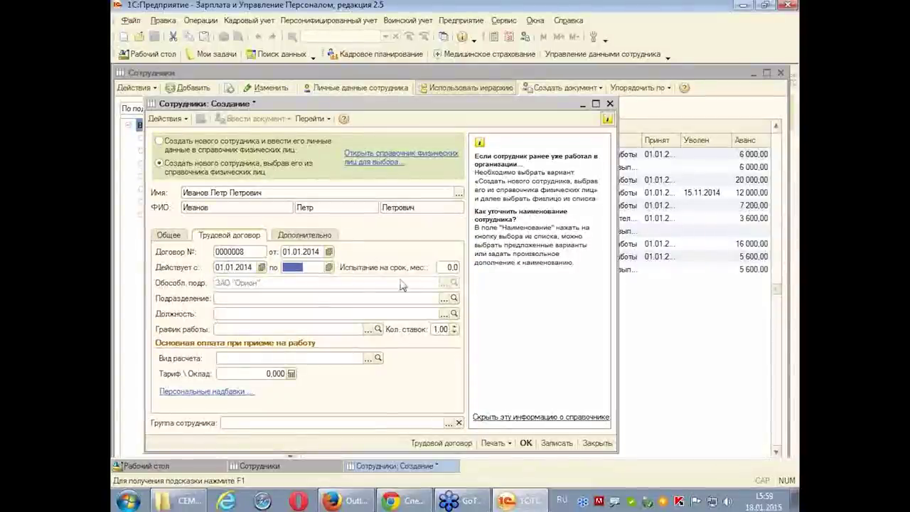
click(442, 267)
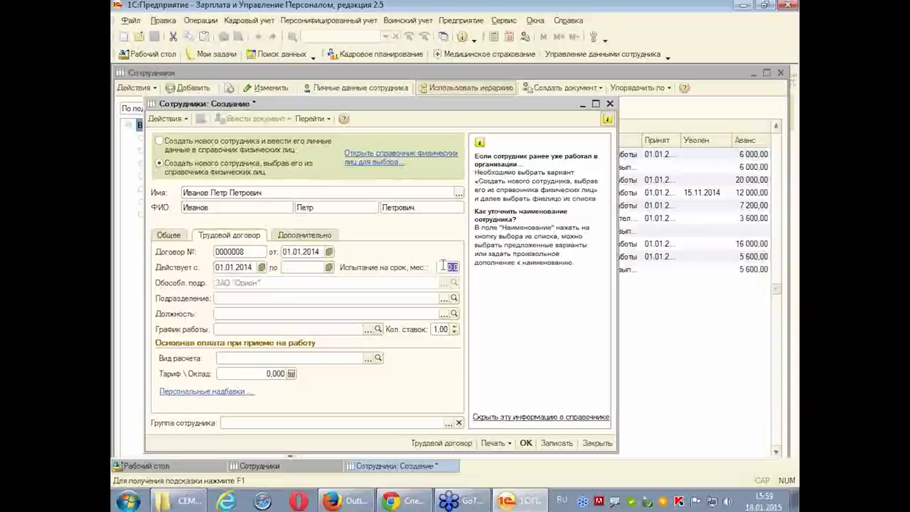
text(6)
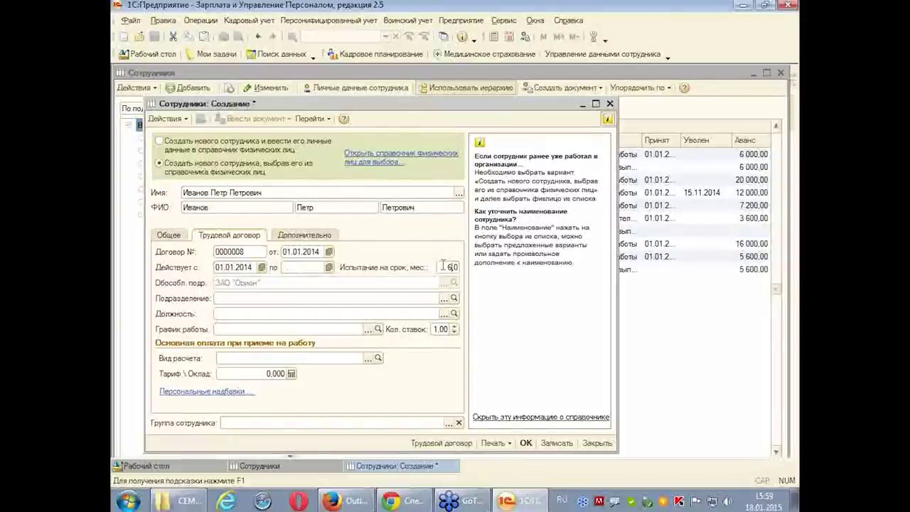
- Assign the new employee to the department "Администрация" with the position "Директор акционерного общества"
click(225, 313)
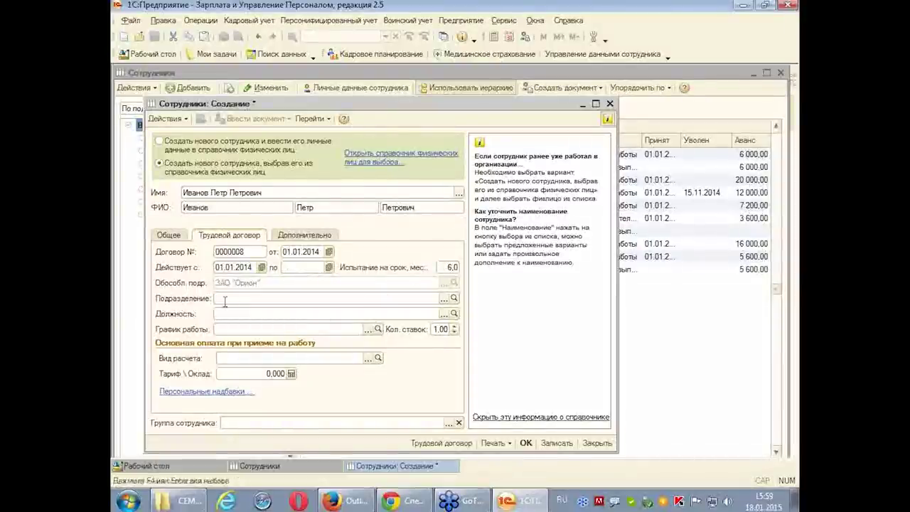
click(443, 298)
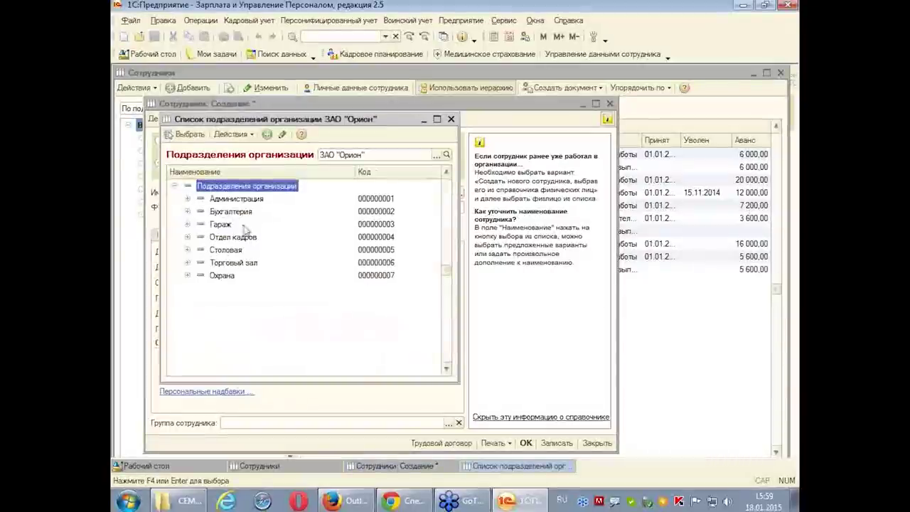
double_click(211, 200)
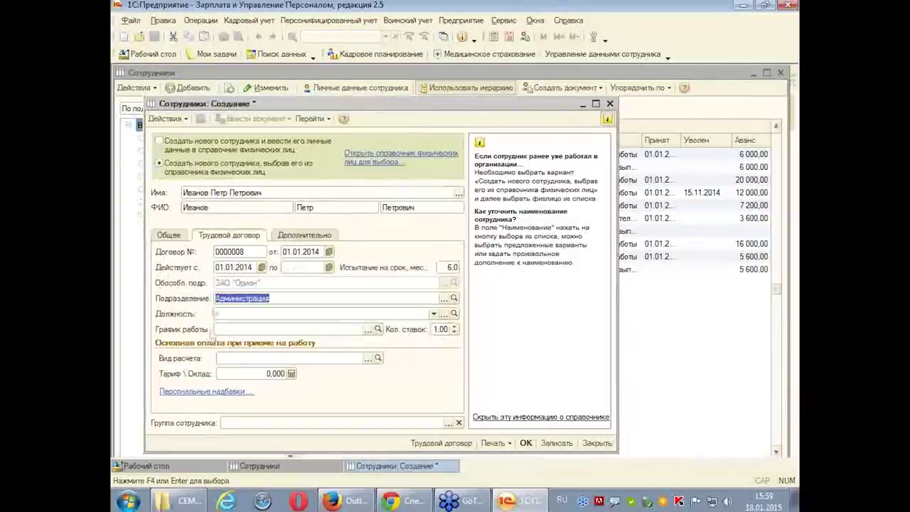
click(433, 314)
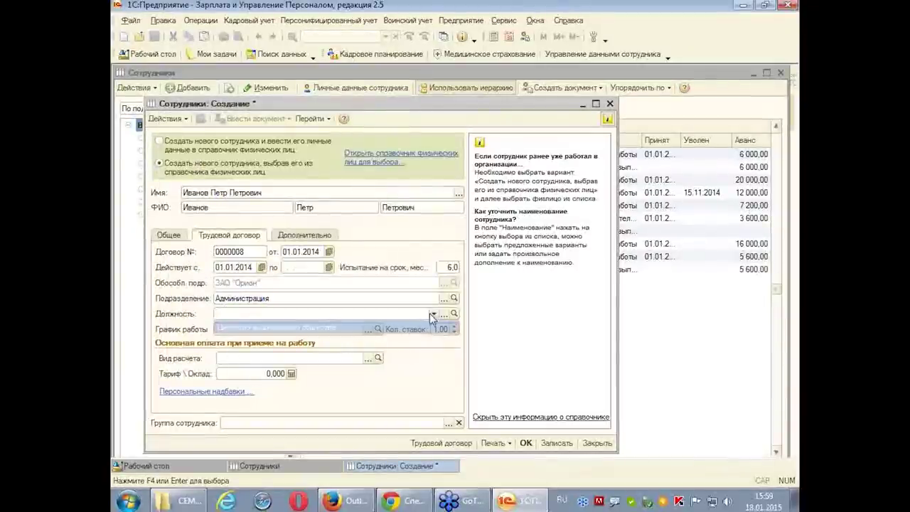
click(250, 329)
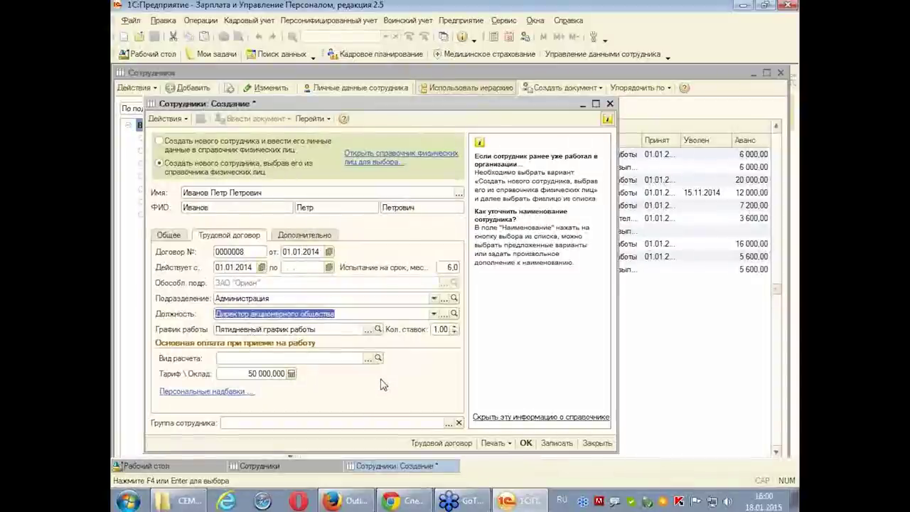
- Choose "Оклад по дням" as the base pay calculation type, recheck the available accruals, and discard the new employee without saving
click(368, 359)
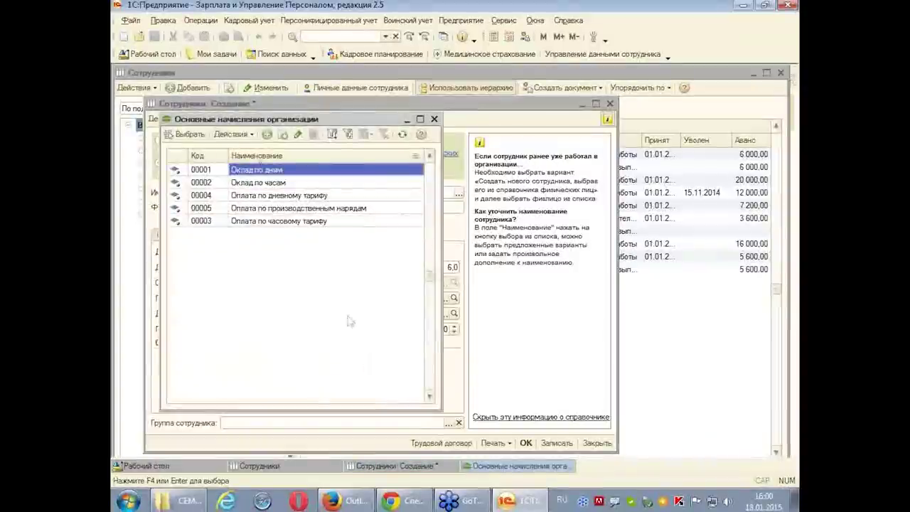
double_click(269, 172)
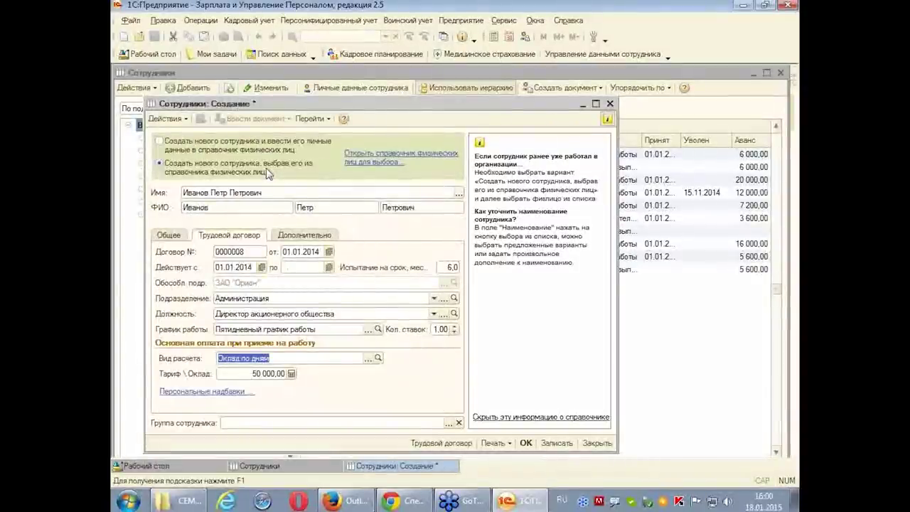
click(369, 358)
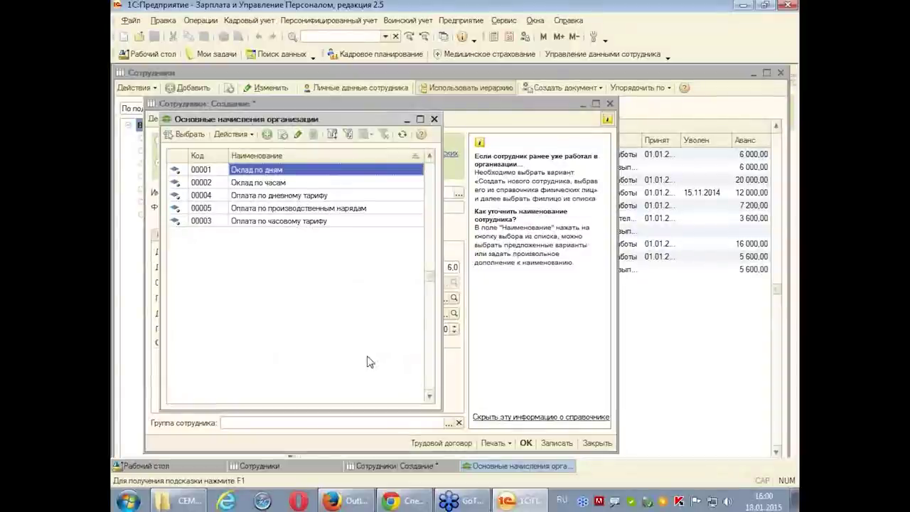
click(434, 119)
click(610, 104)
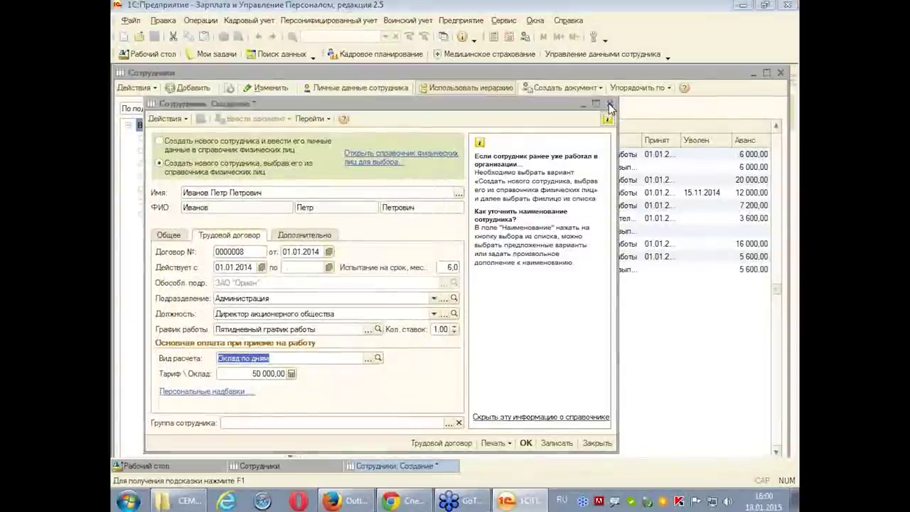
click(466, 260)
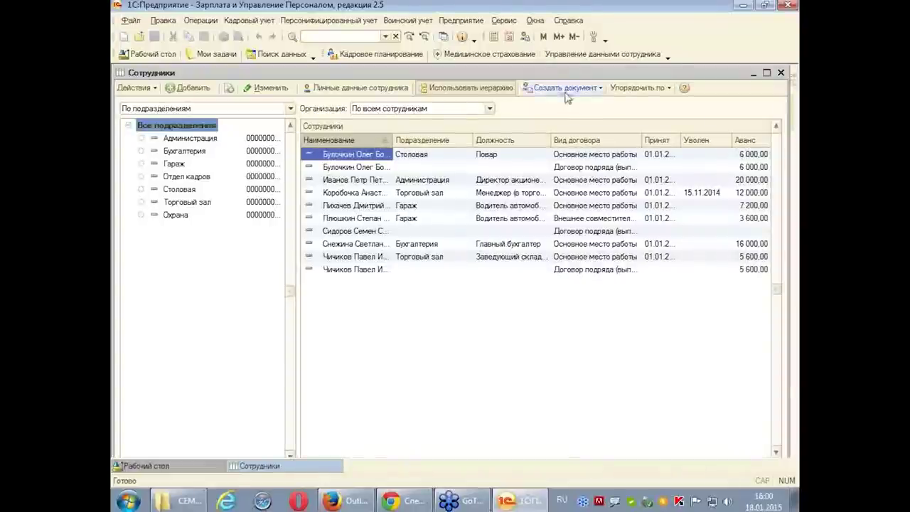
- Look through the document types that can be created for an employee and close the employee list
click(596, 91)
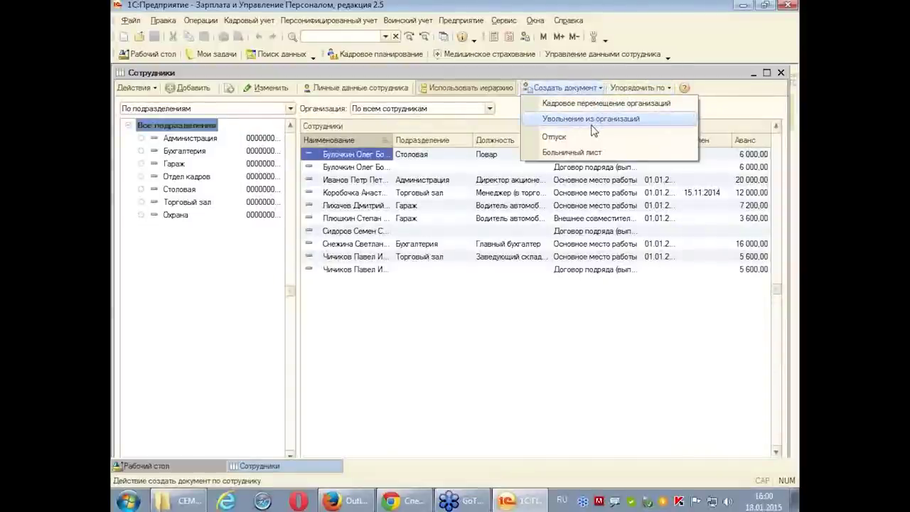
click(575, 352)
click(780, 73)
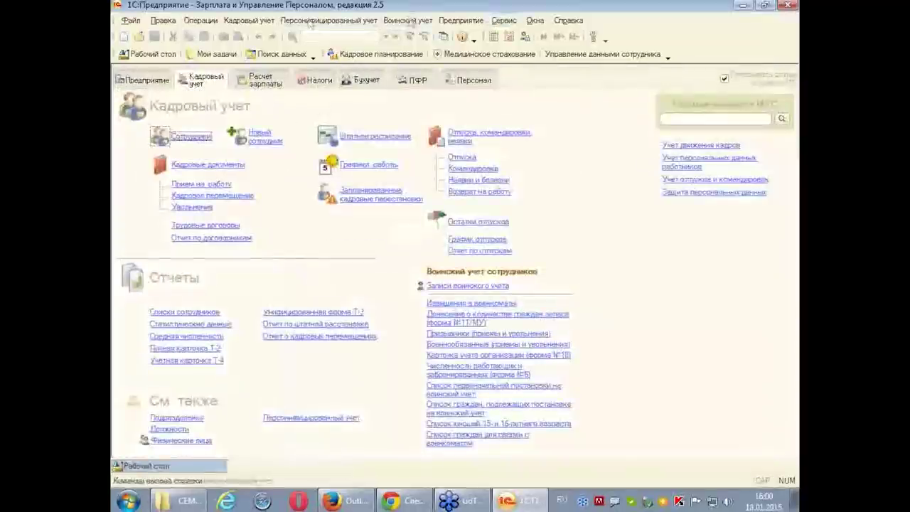
- Review the first hiring document of 01.01.2014, comparing its date with the working date setting and checking the employee's accruals
click(203, 185)
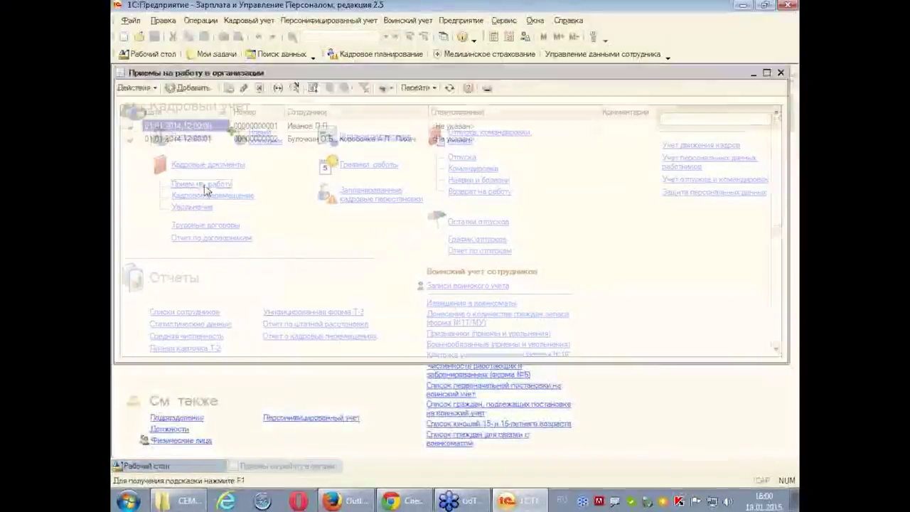
double_click(201, 130)
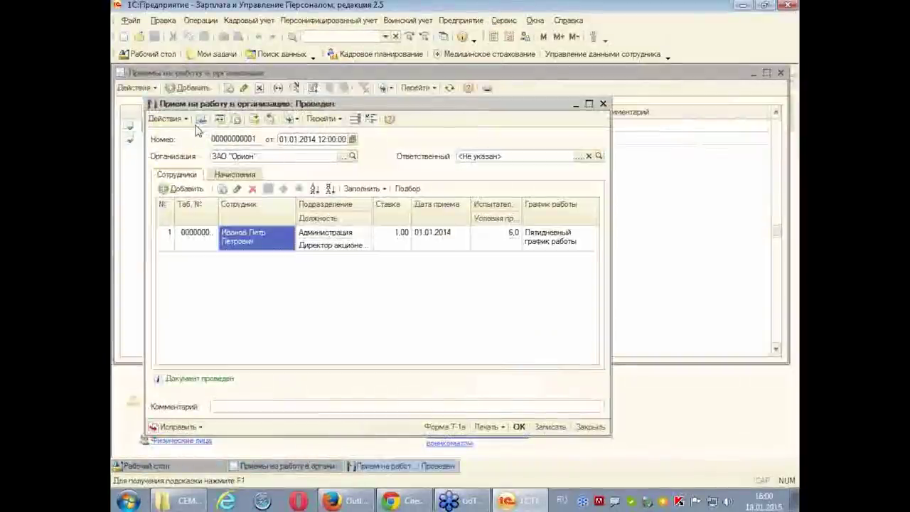
drag(467, 105, 482, 86)
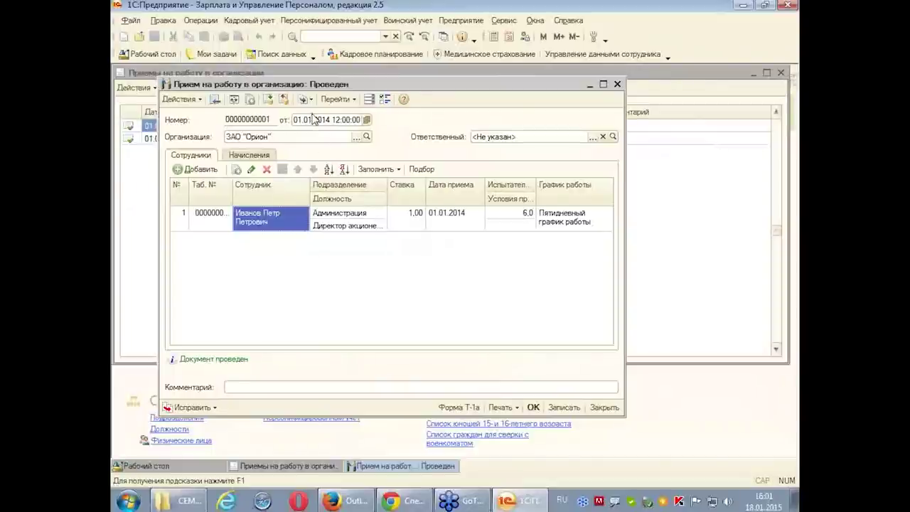
click(316, 119)
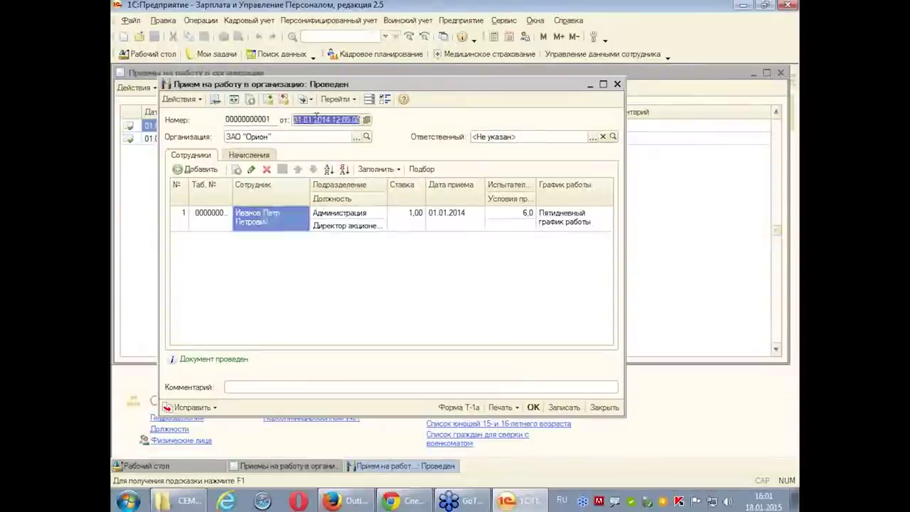
click(595, 37)
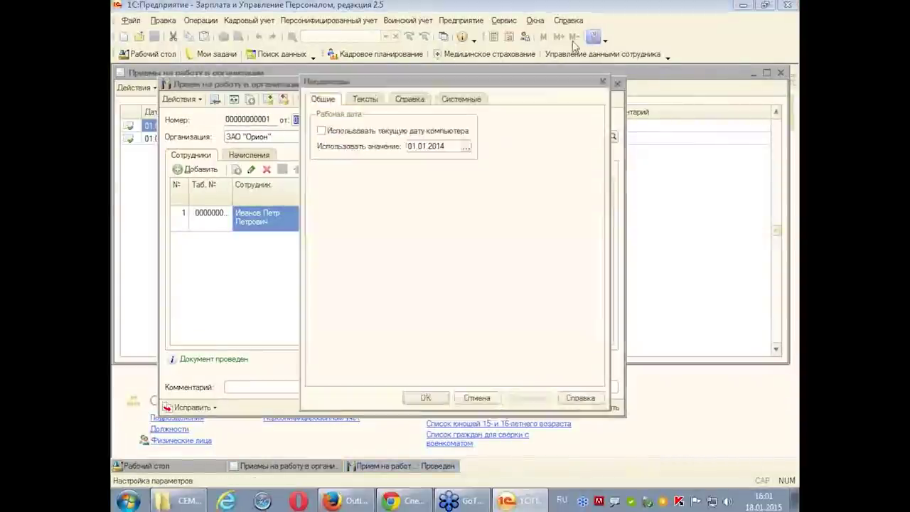
click(603, 82)
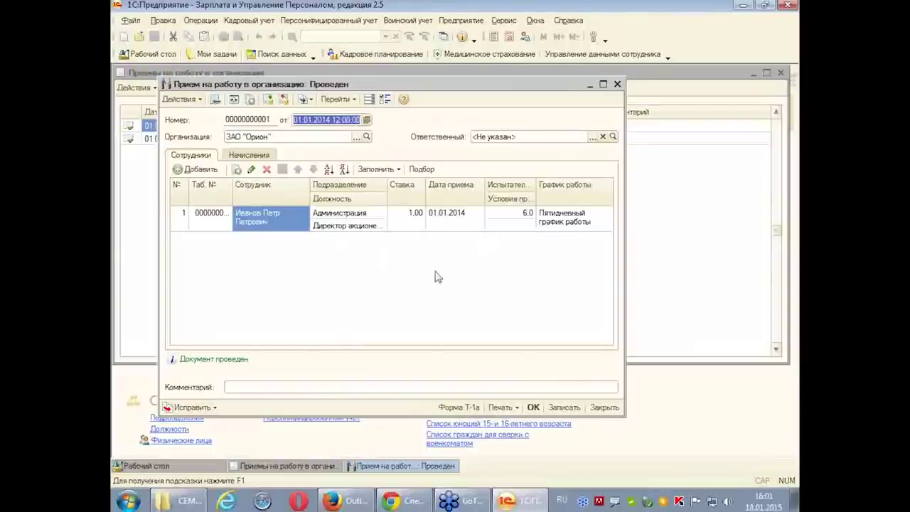
click(248, 155)
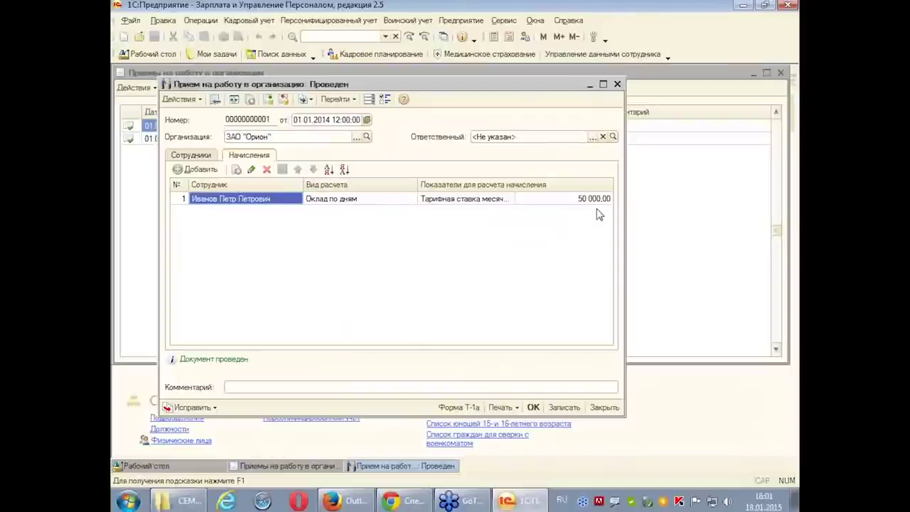
click(618, 84)
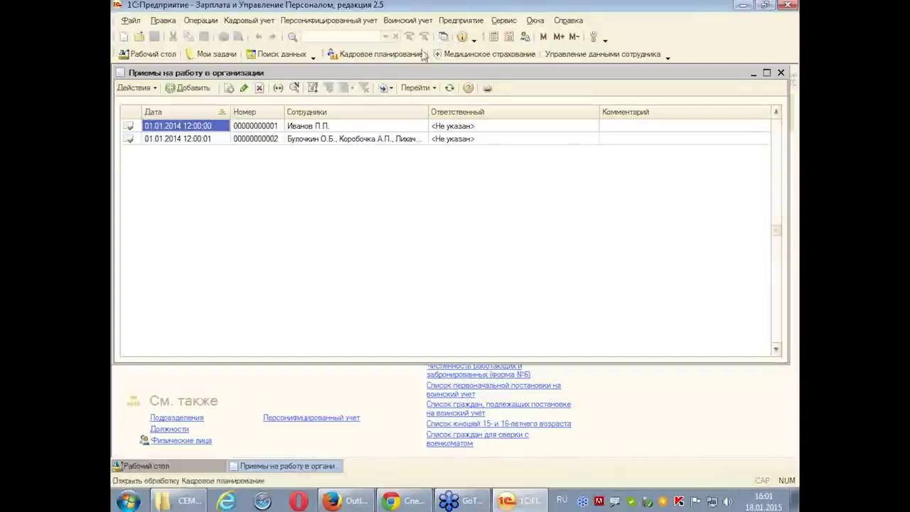
- Refill the second hiring document with employees not yet hired, replacing the existing list and using the period January 2014
double_click(193, 140)
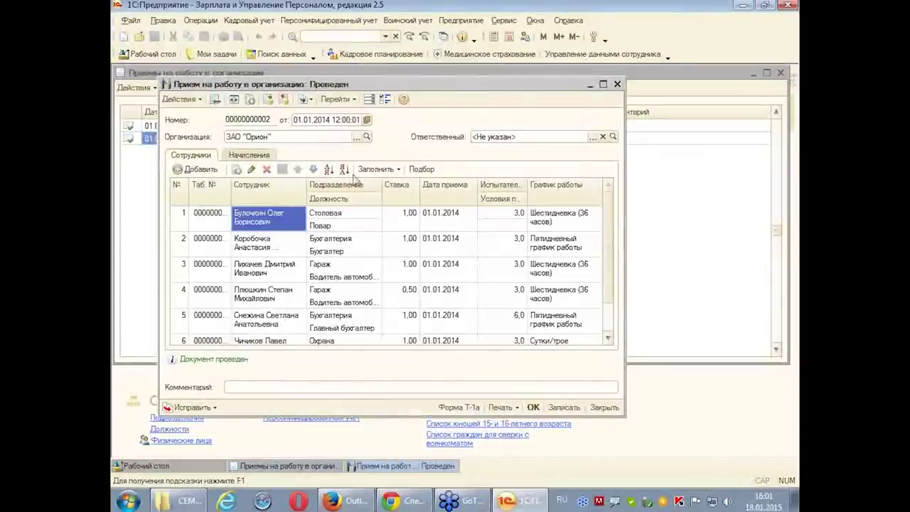
click(398, 171)
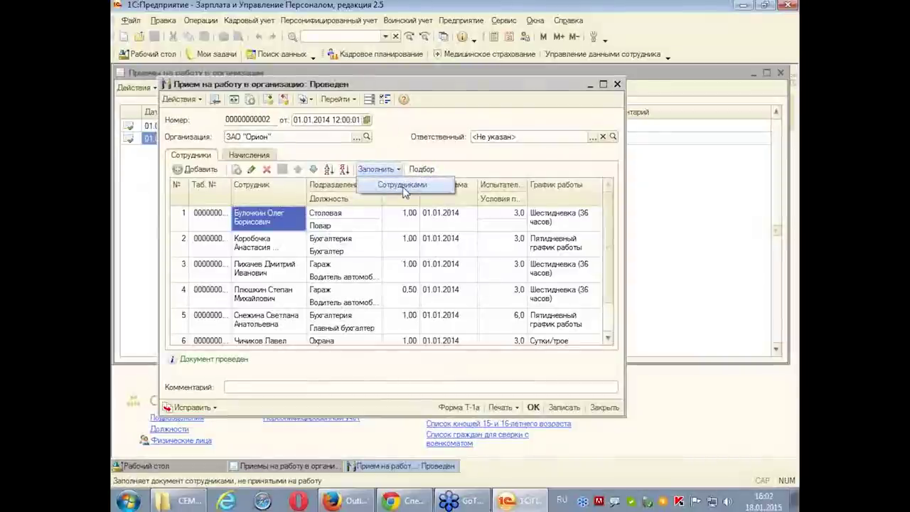
click(403, 189)
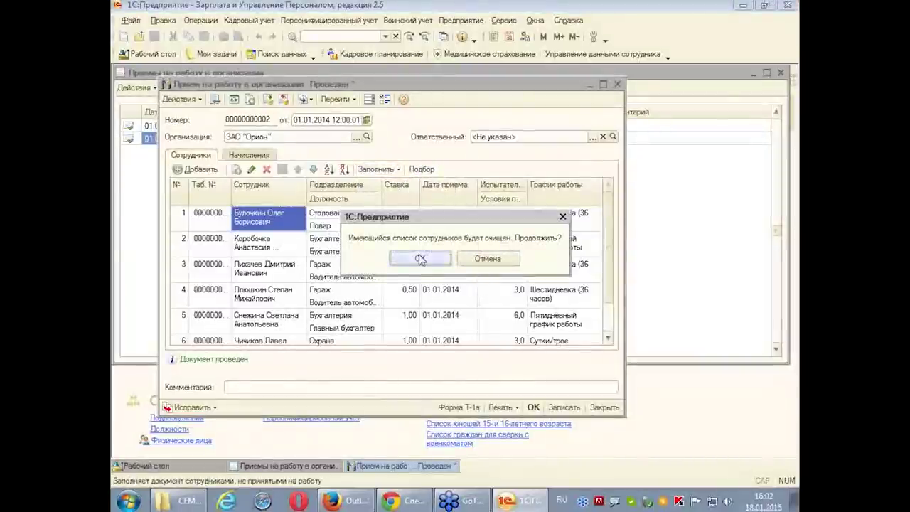
click(422, 263)
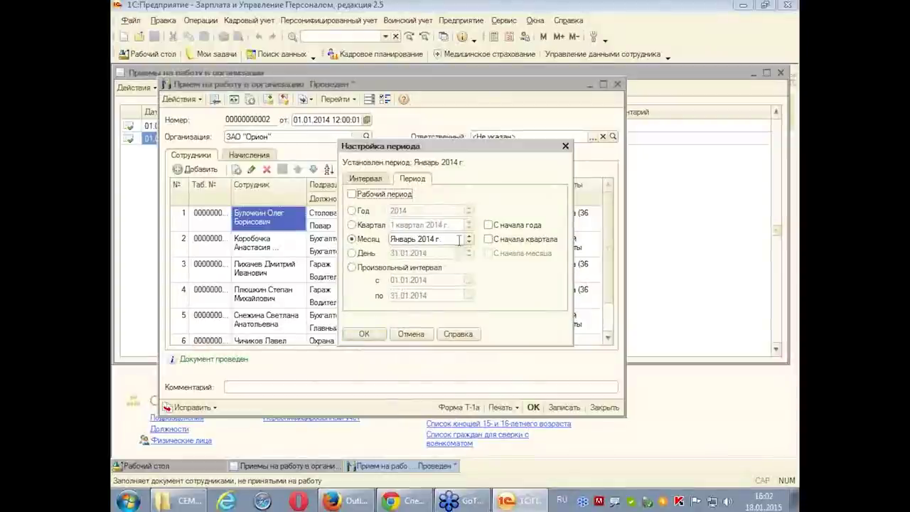
click(369, 339)
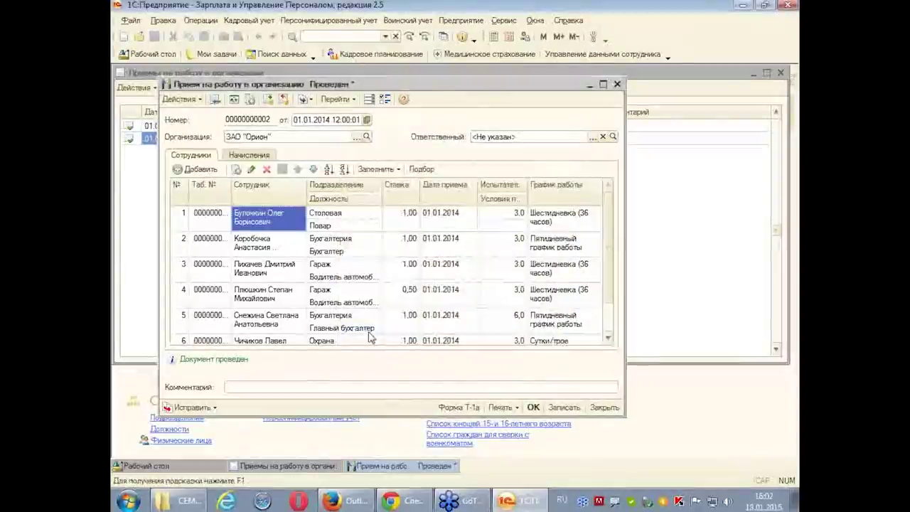
- Enlarge the hiring document, check the accruals of all listed employees, and save and close it
click(604, 84)
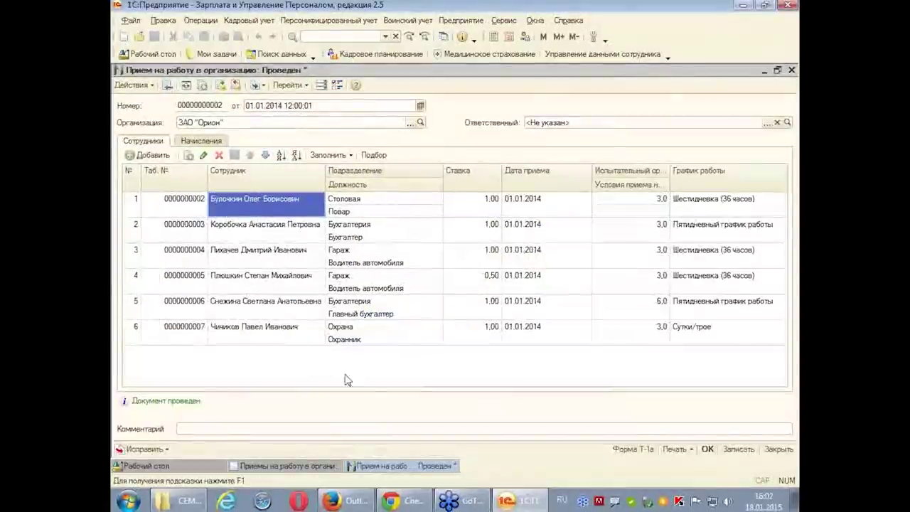
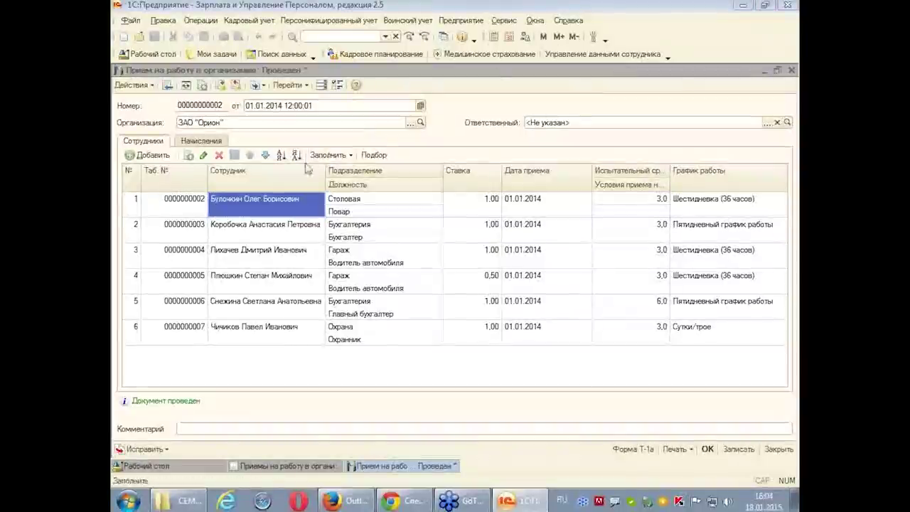
click(206, 142)
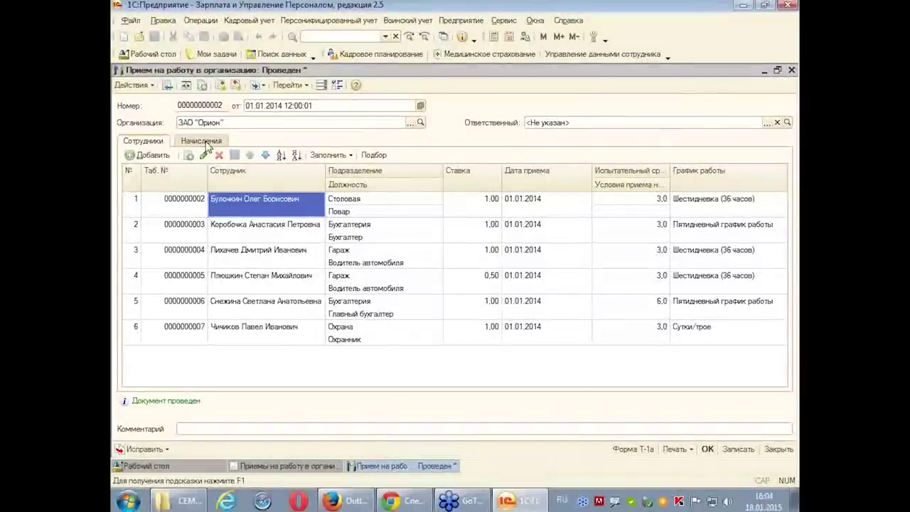
click(202, 141)
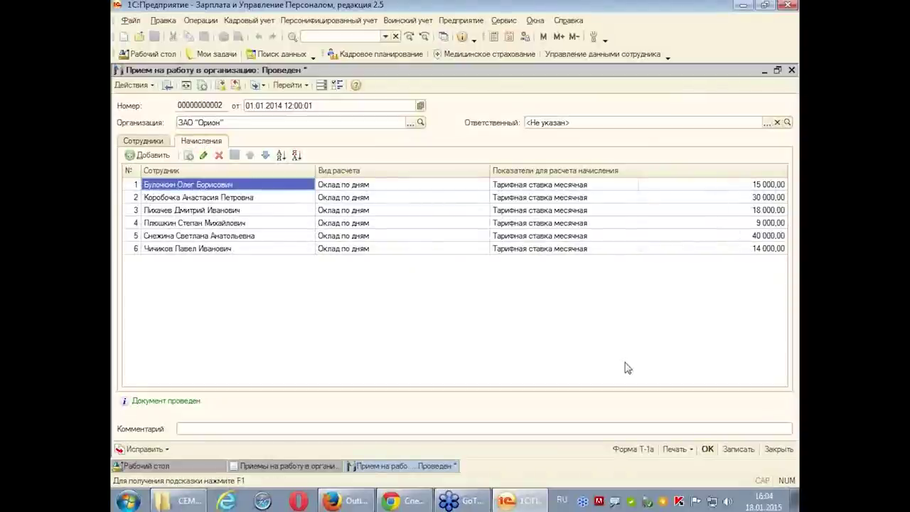
click(708, 451)
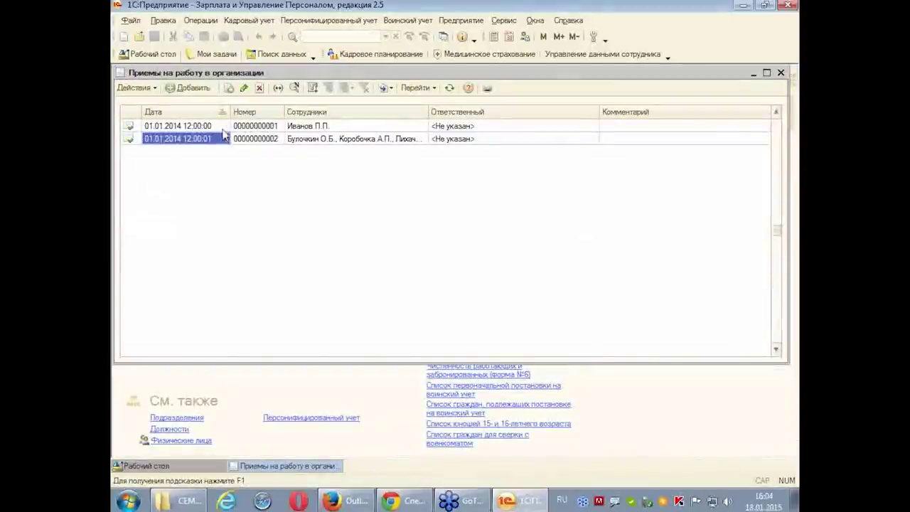
- Reopen the second hiring document and review its group hiring order in print form Т-1а
double_click(225, 137)
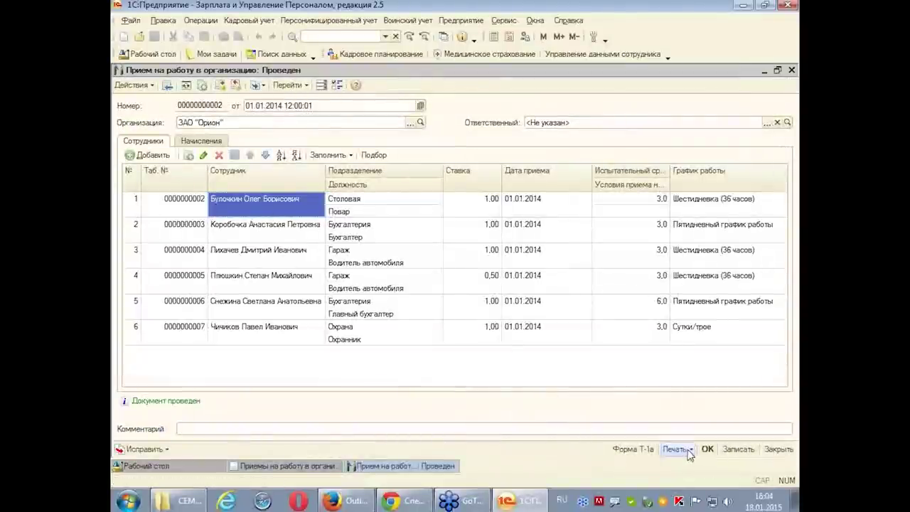
click(689, 451)
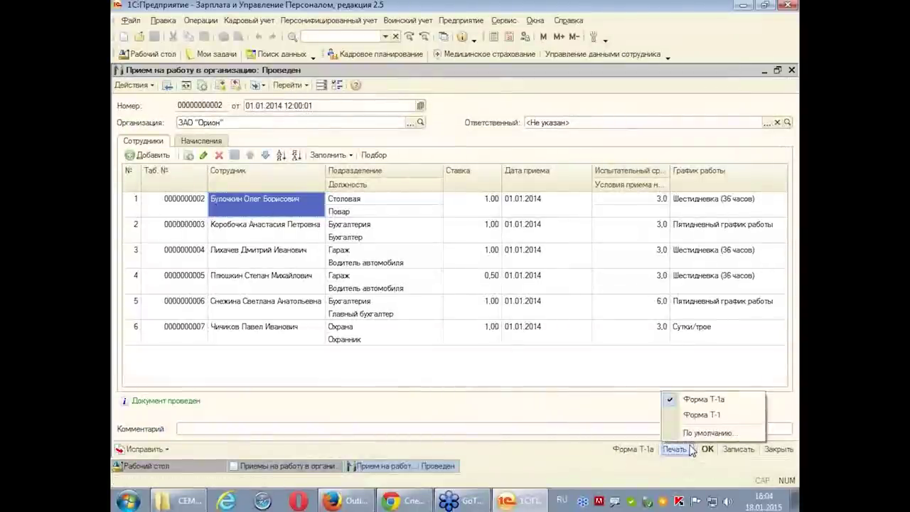
click(703, 400)
click(579, 119)
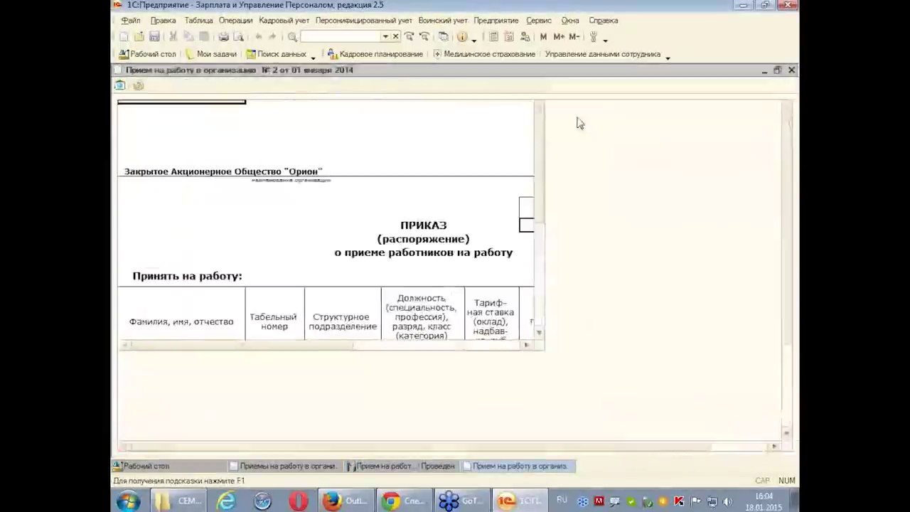
scroll(794, 342, down, 3)
scroll(794, 341, down, 3)
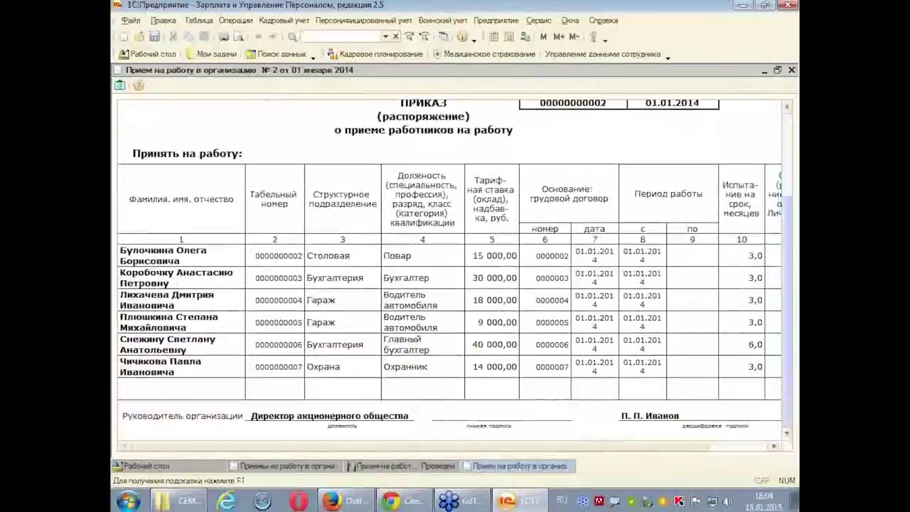
drag(417, 447, 484, 459)
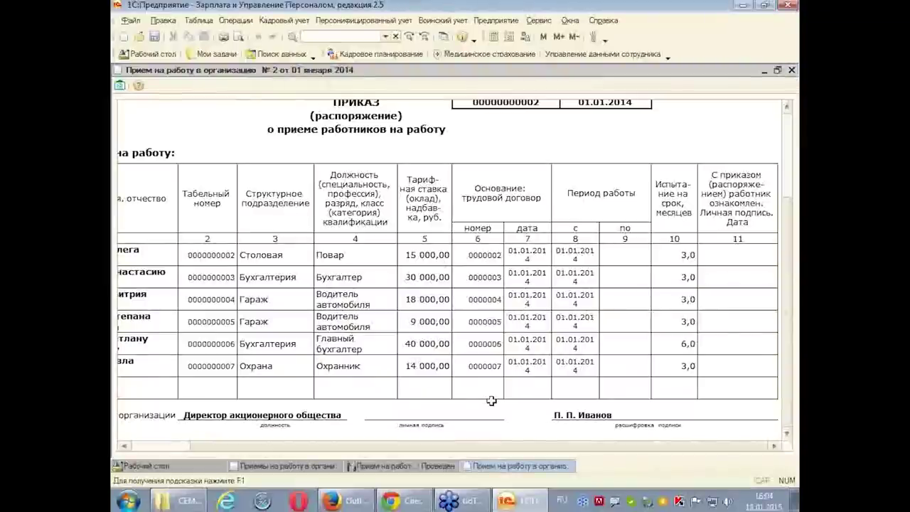
click(791, 69)
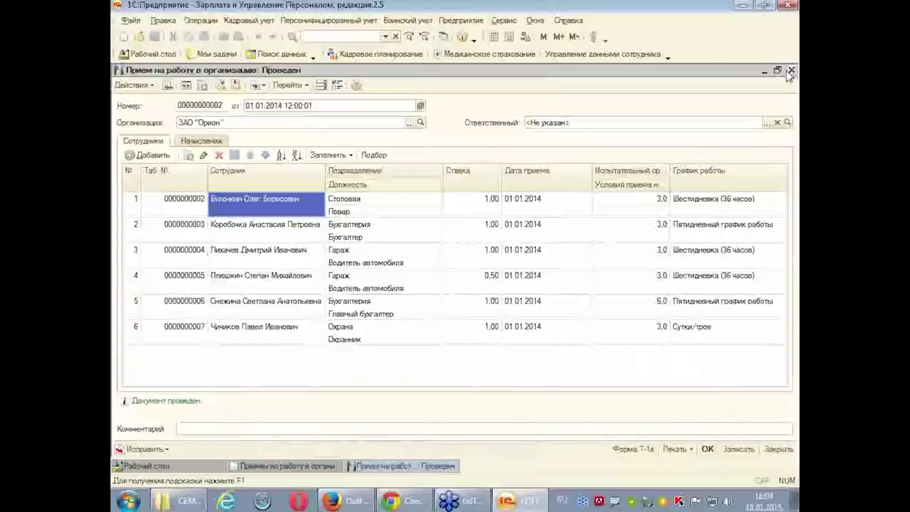
- Review the individual hiring orders in print form Т-1 and close the second hiring document
click(677, 449)
click(702, 414)
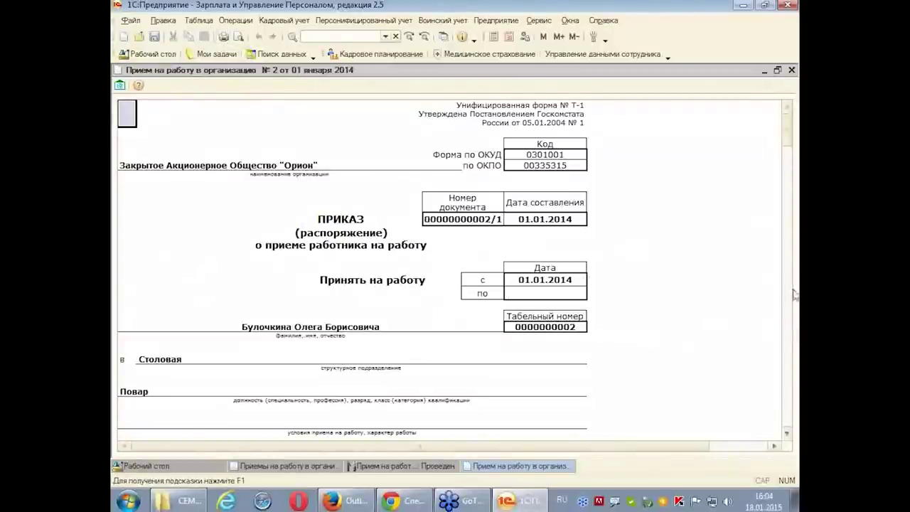
drag(789, 124, 796, 246)
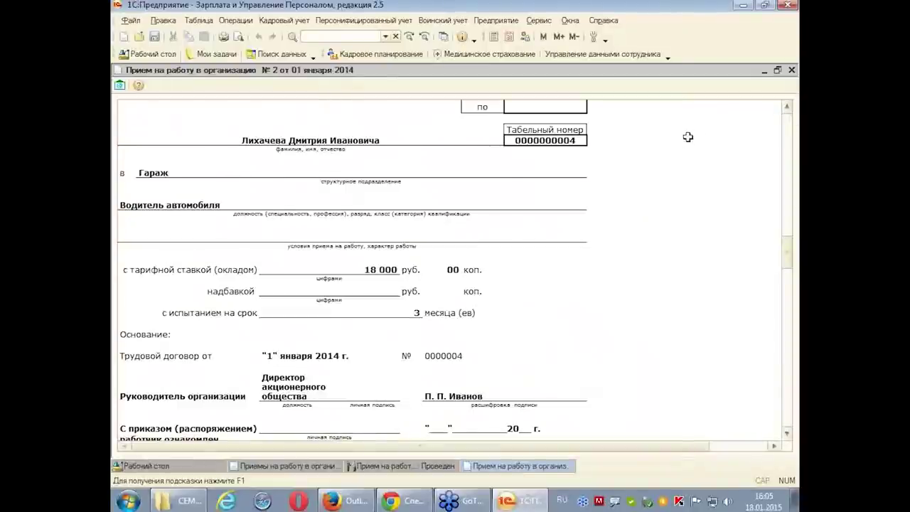
click(792, 70)
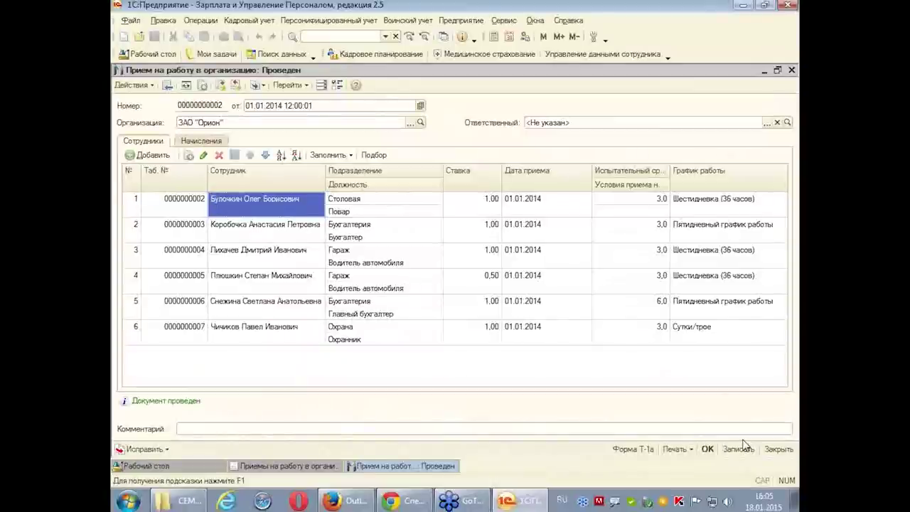
click(792, 71)
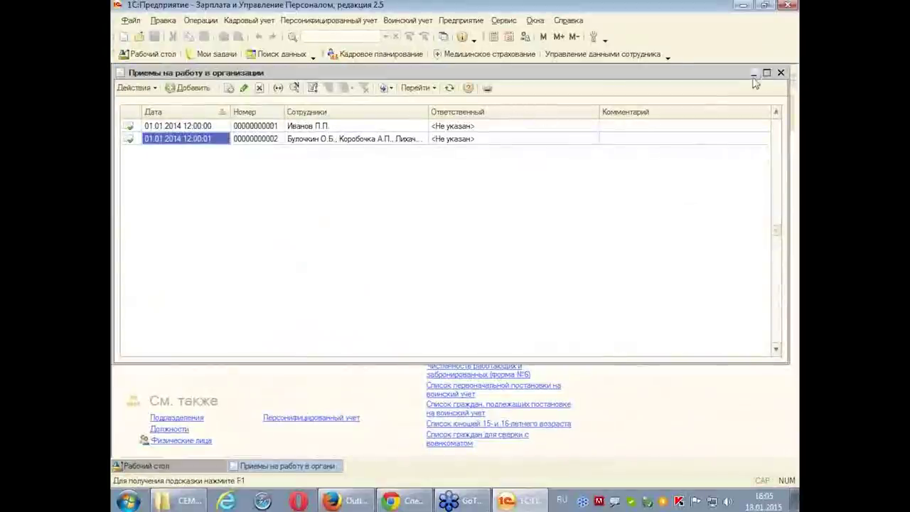
- Close the hiring documents, open the employee list and start a new record from the existing individual who was the dismissed Торговый зал manager
click(782, 73)
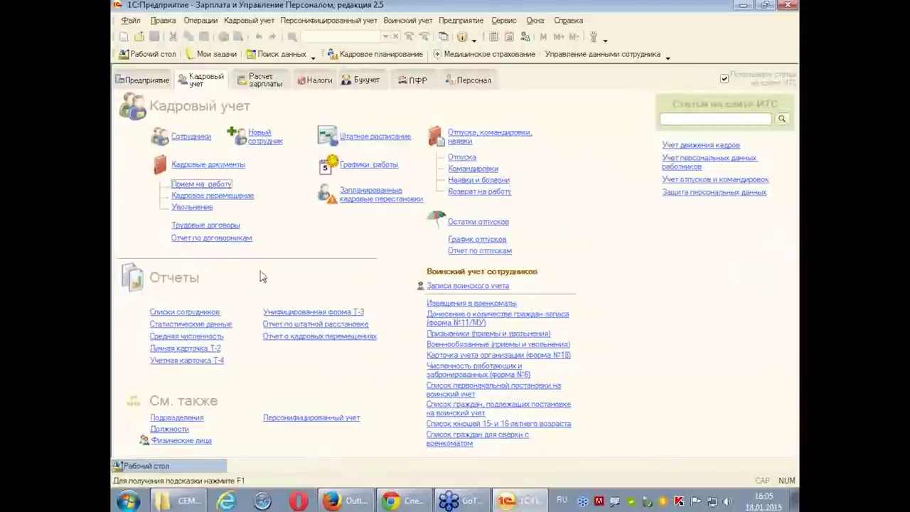
click(204, 138)
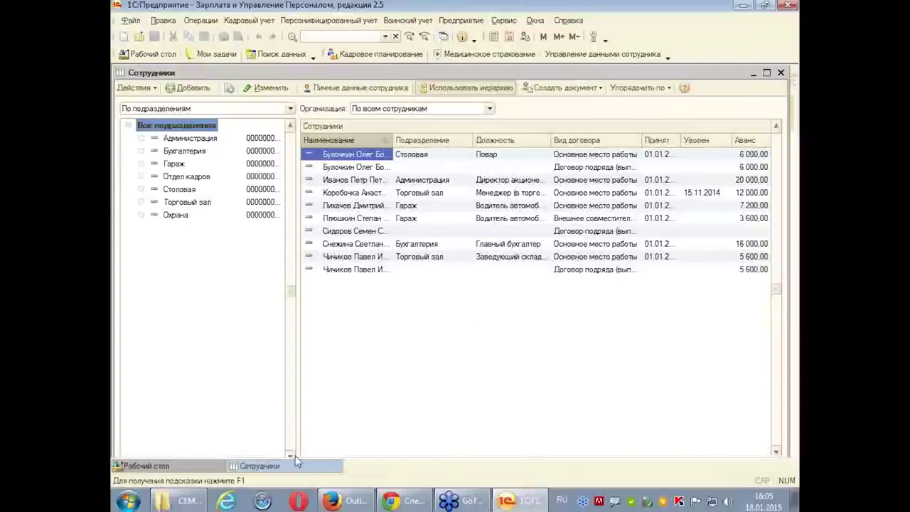
click(365, 193)
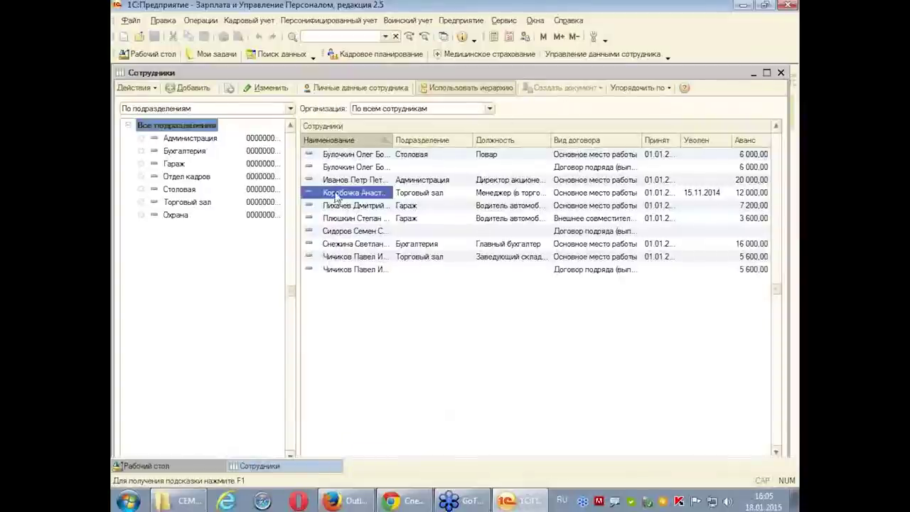
click(188, 88)
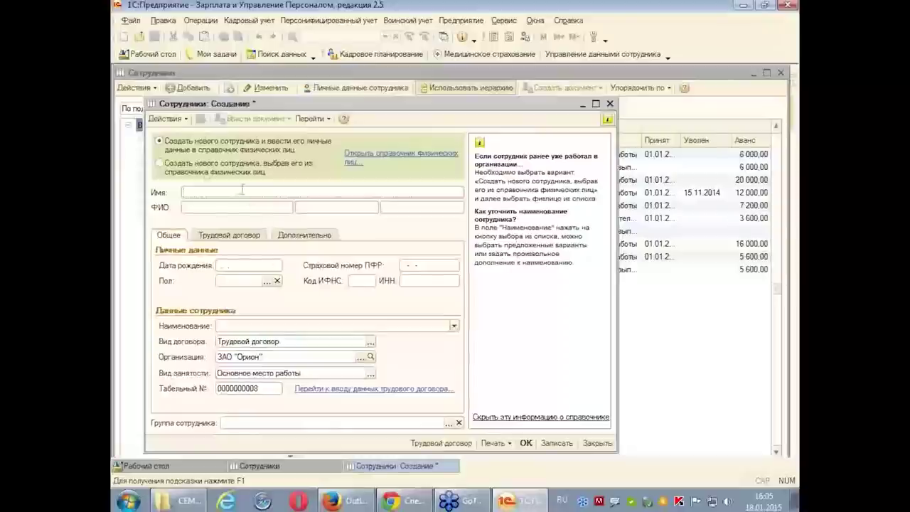
click(160, 165)
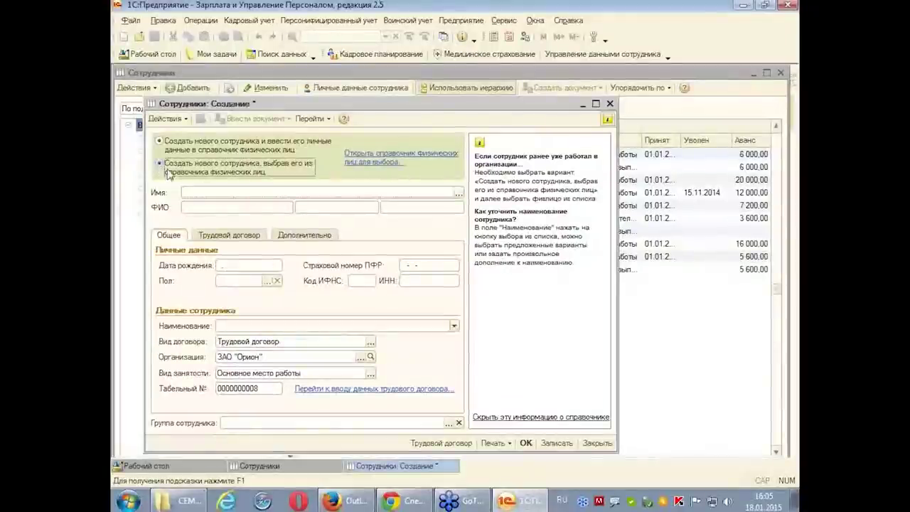
click(414, 159)
click(388, 196)
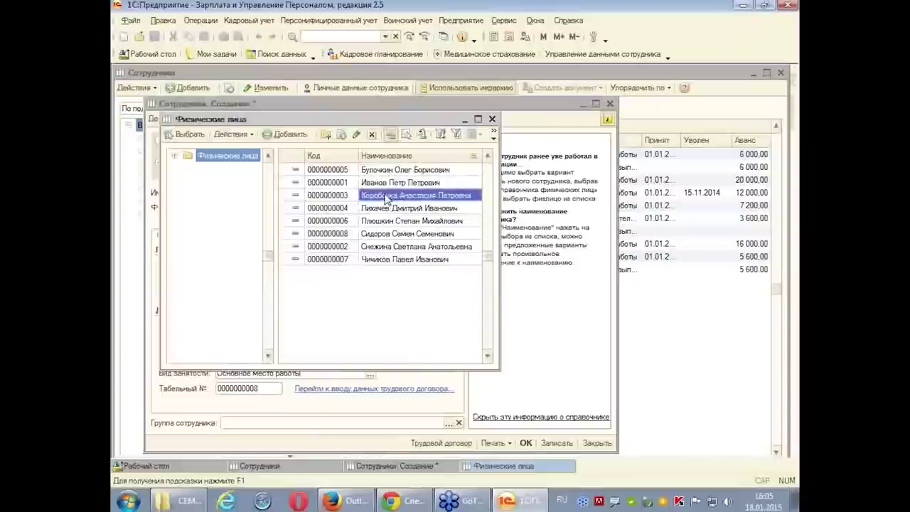
double_click(386, 196)
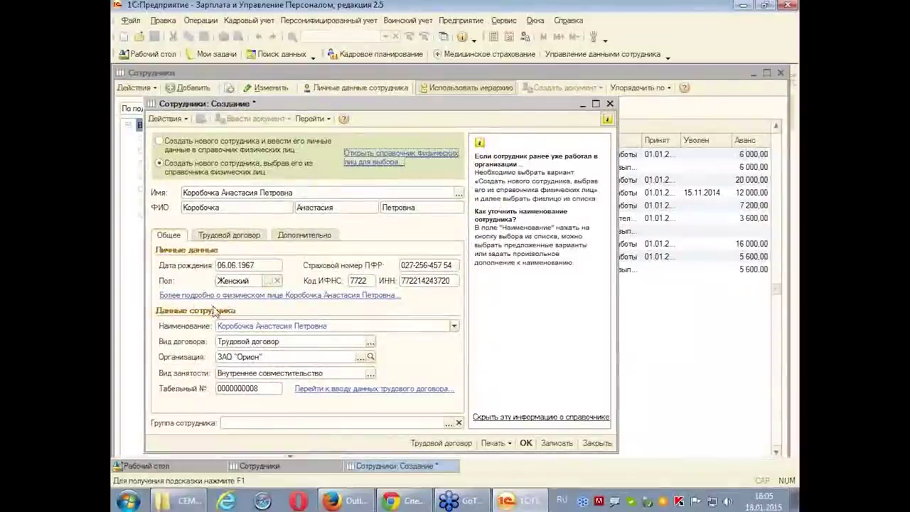
- Set the new employee record's contract type to Договор подряда (выполнение работ) and save the record
click(371, 342)
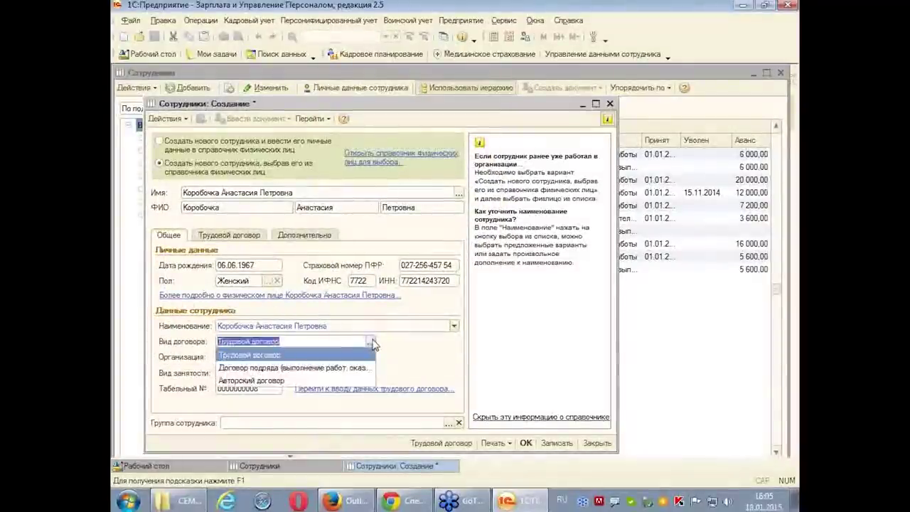
click(312, 368)
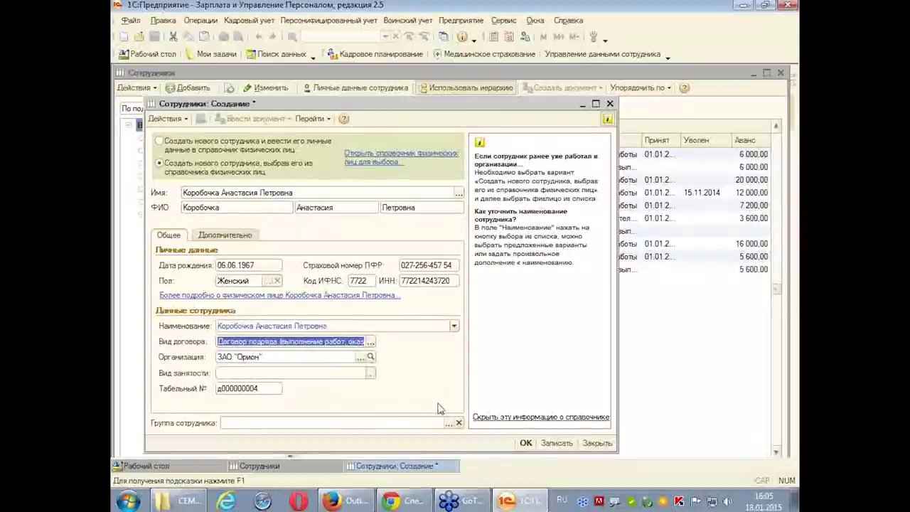
click(526, 444)
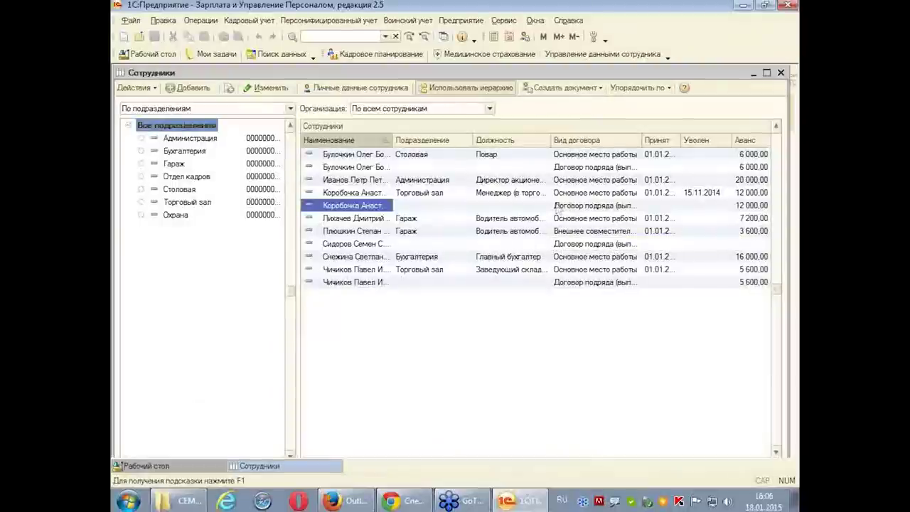
- Create a Договор на выполнение работ document for the newly added contractor and date it 01.06.2014
click(600, 89)
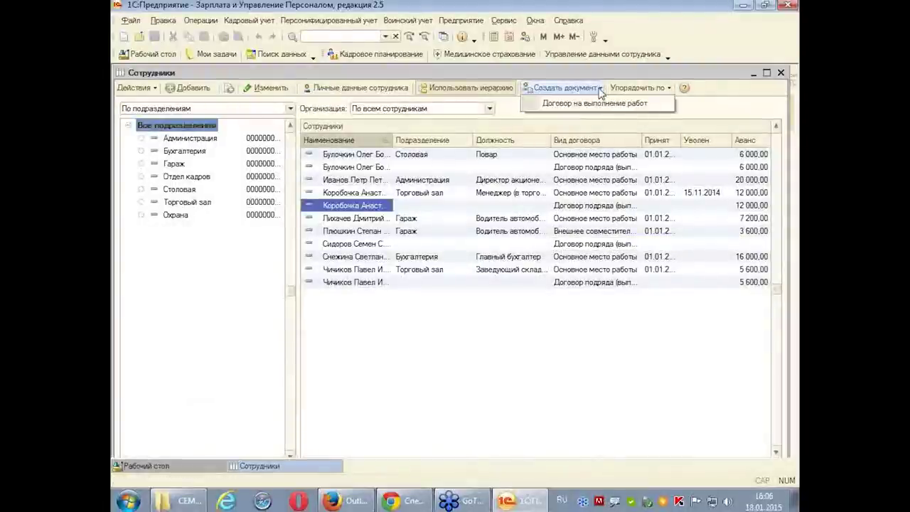
click(606, 103)
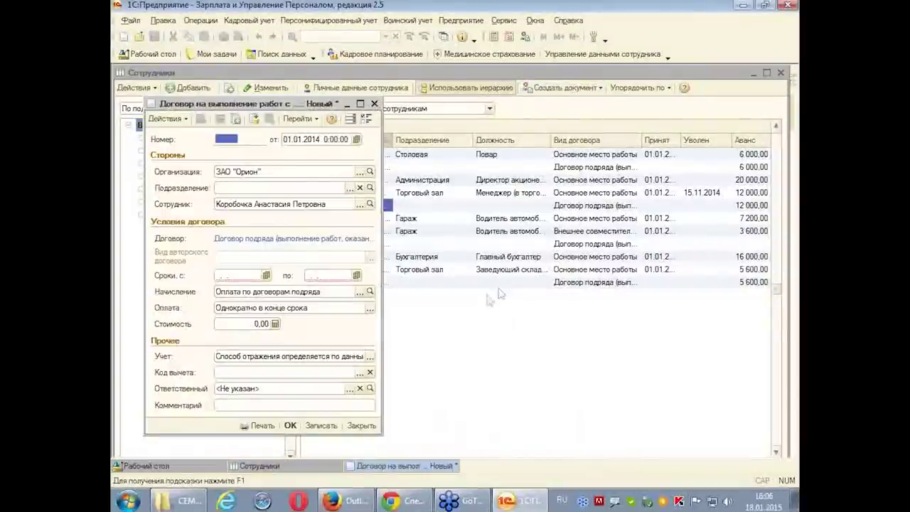
click(300, 139)
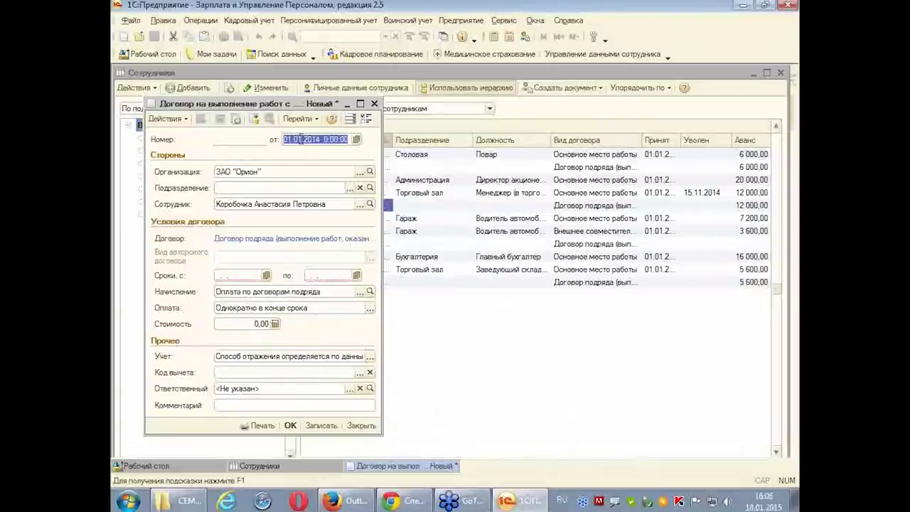
text(01.06.14)
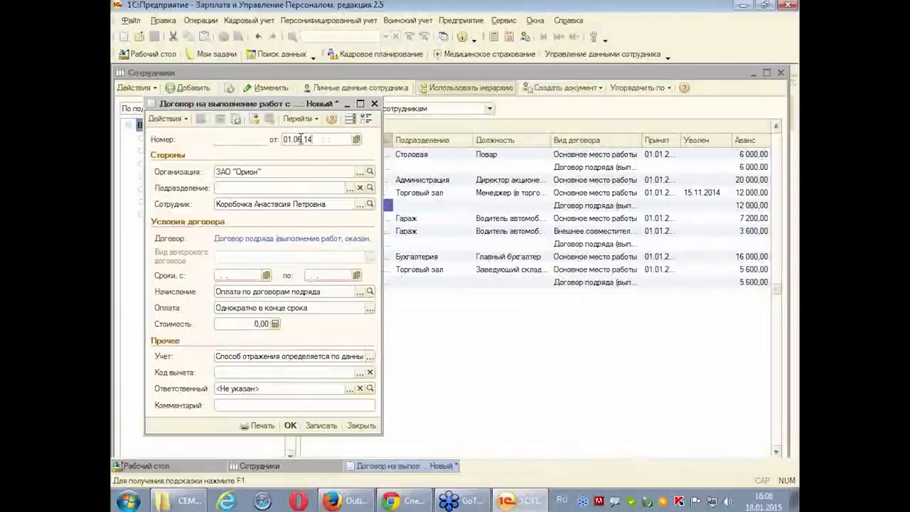
key(Return)
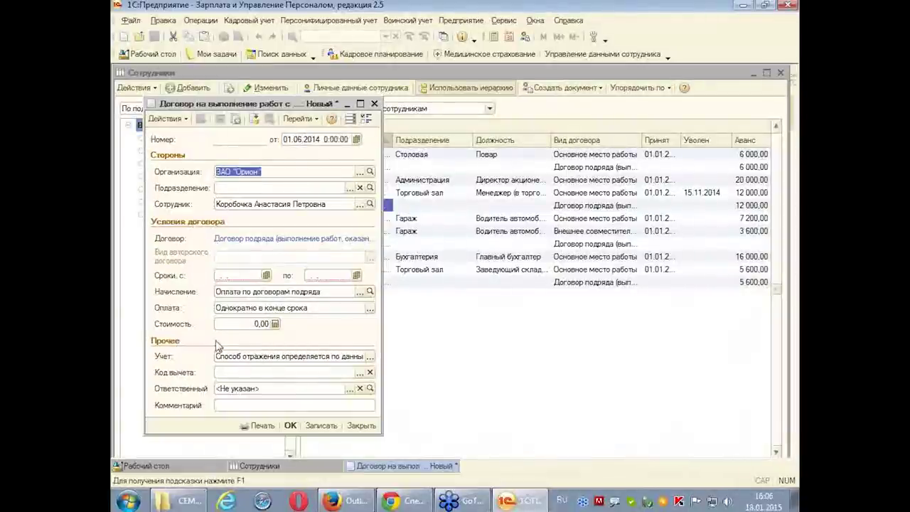
- Set the work contract's term from 01.06.2014 to 30.06.2014
click(234, 274)
text(01.)
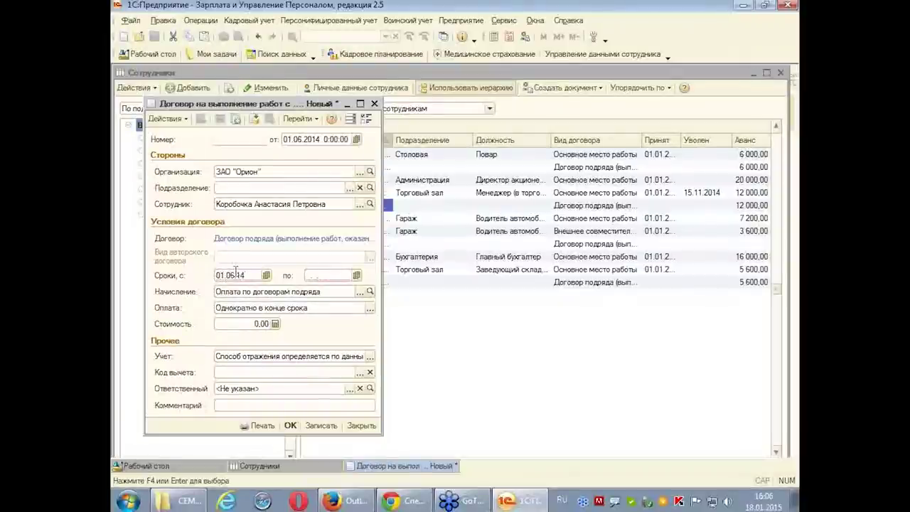
text(06.2014)
key(Return)
text(3)
text(0.06.2014)
key(Return)
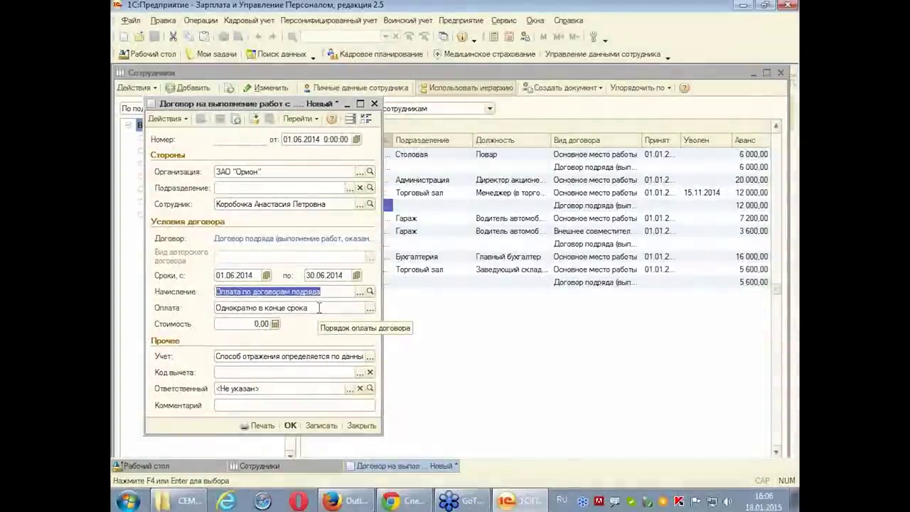
- Choose the payment order Однократно в конце срока, post the work contract, and close the employee list
click(371, 310)
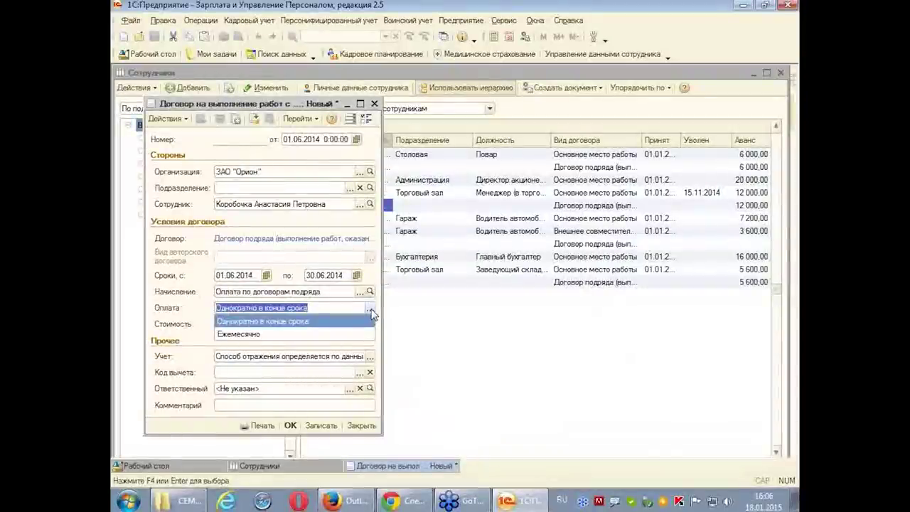
click(264, 329)
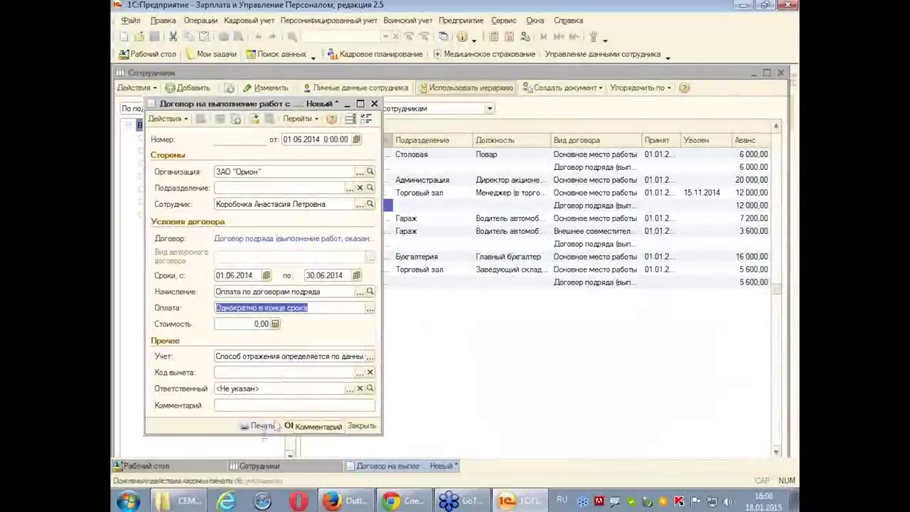
click(290, 426)
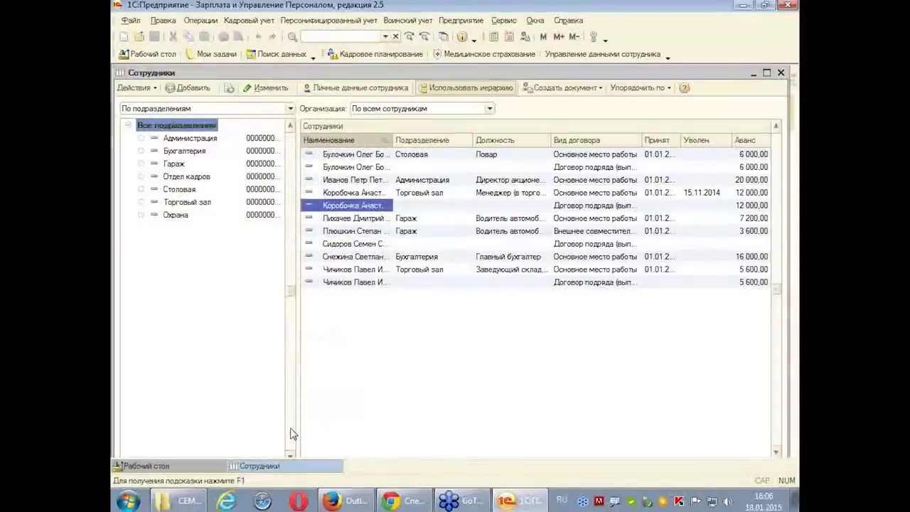
click(782, 74)
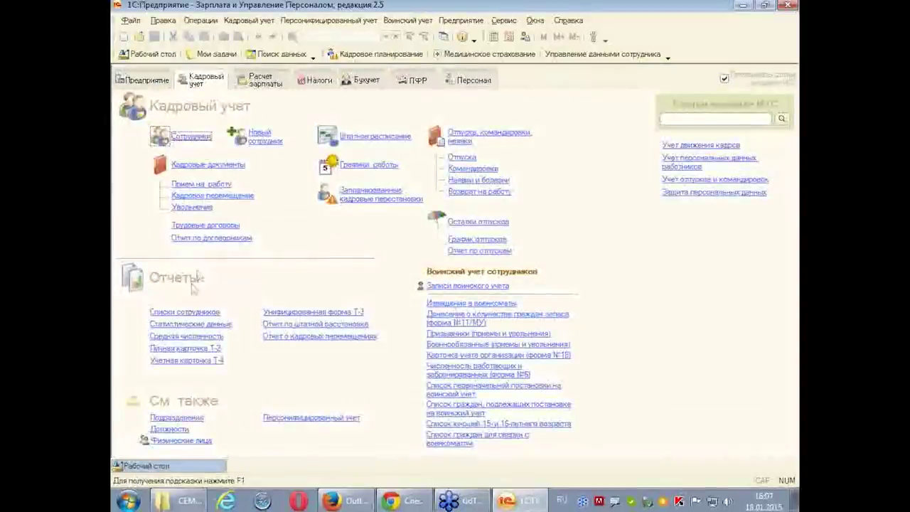
- Reopen the work contract dated 01.06.2014 from the list of work contracts, set its cost to 10 000, post it and close the list
click(249, 21)
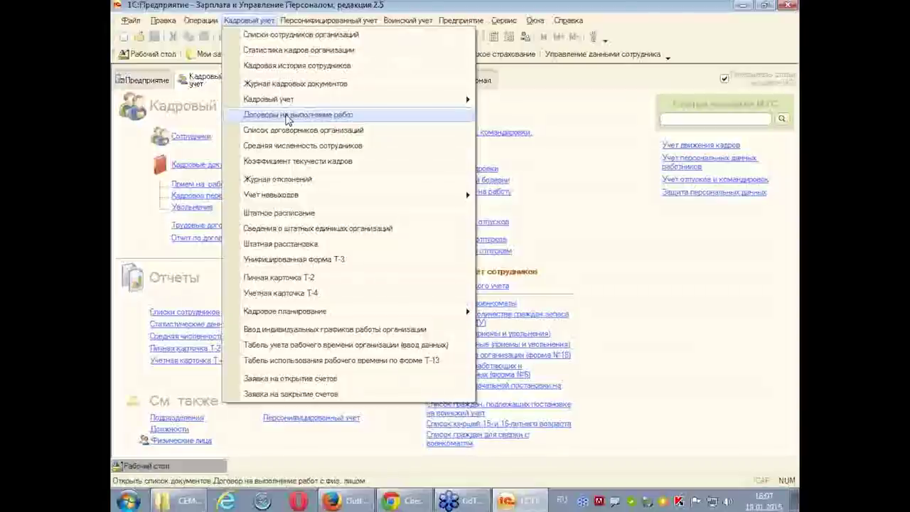
click(288, 116)
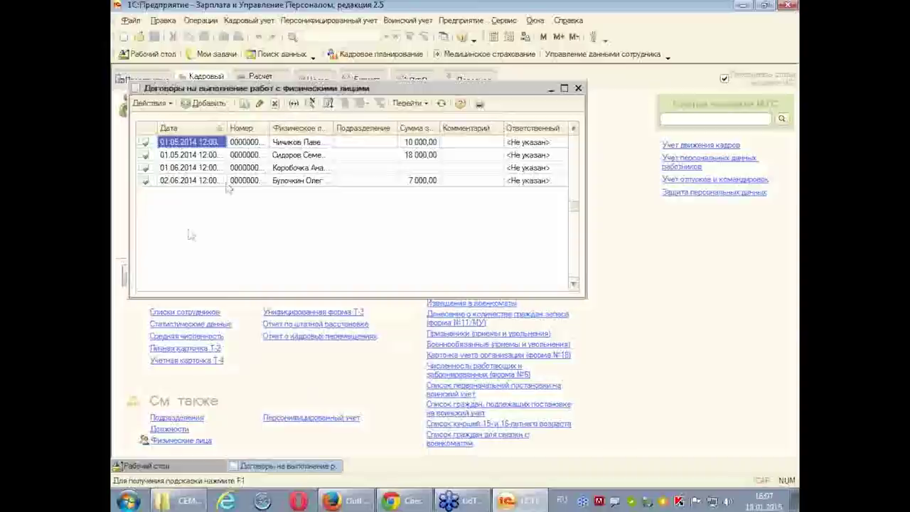
click(204, 168)
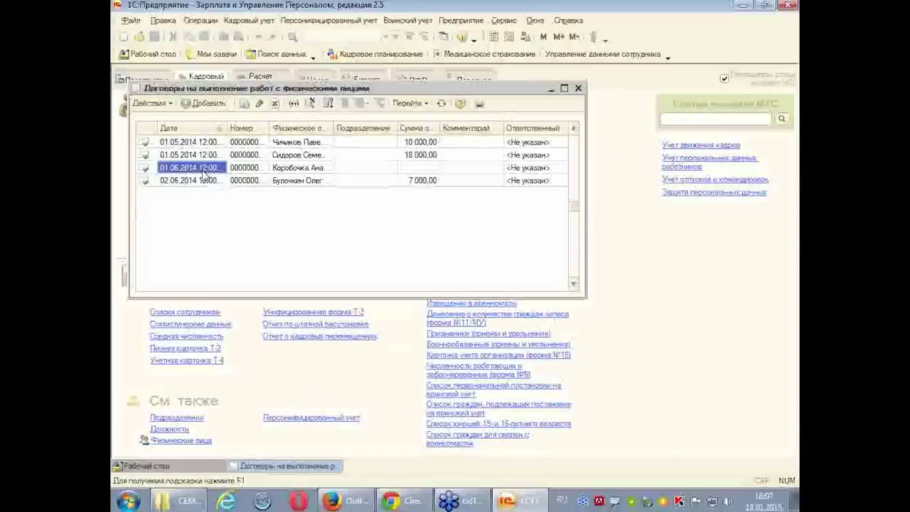
double_click(204, 174)
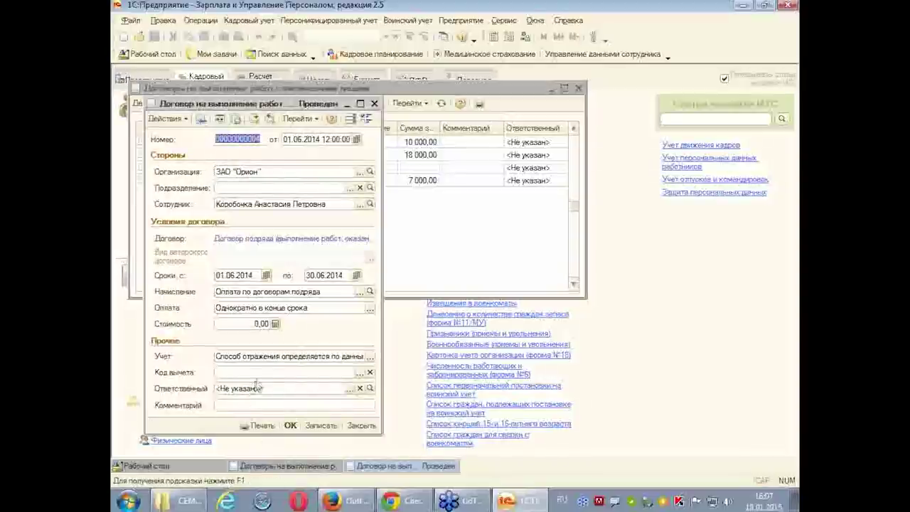
click(254, 324)
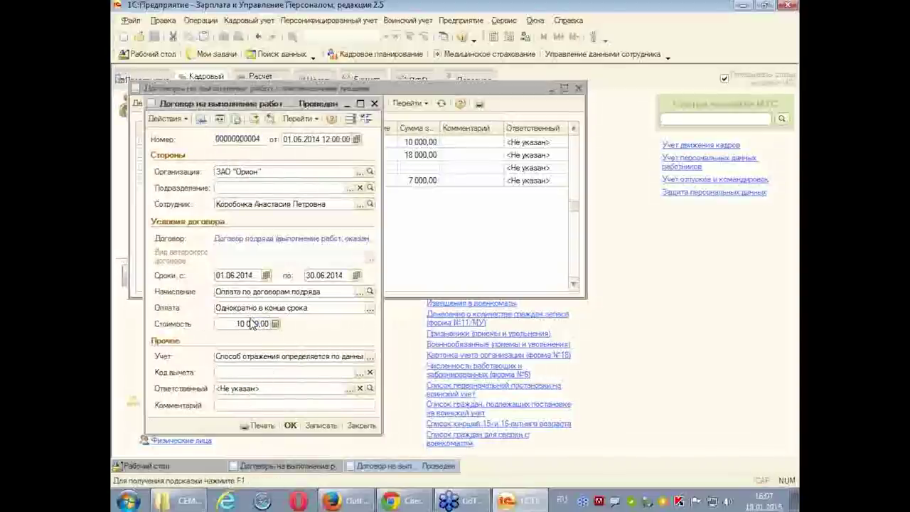
key(Return)
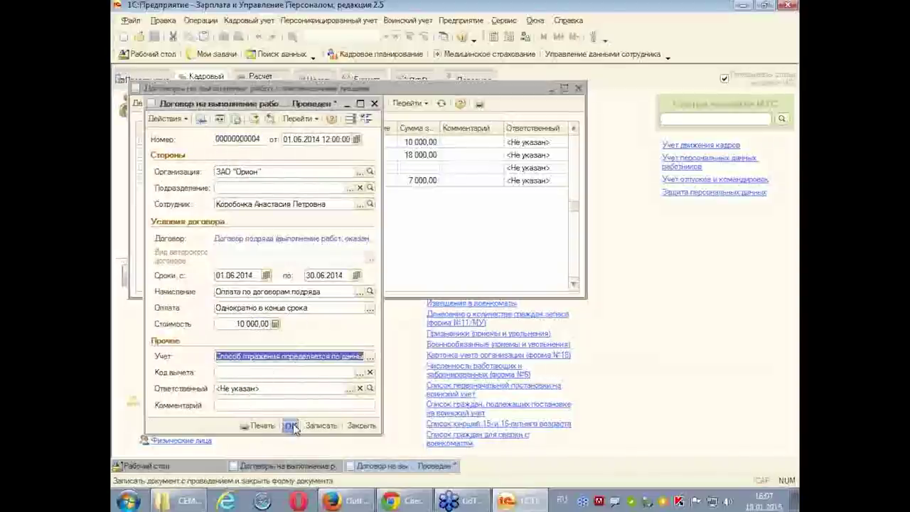
click(291, 426)
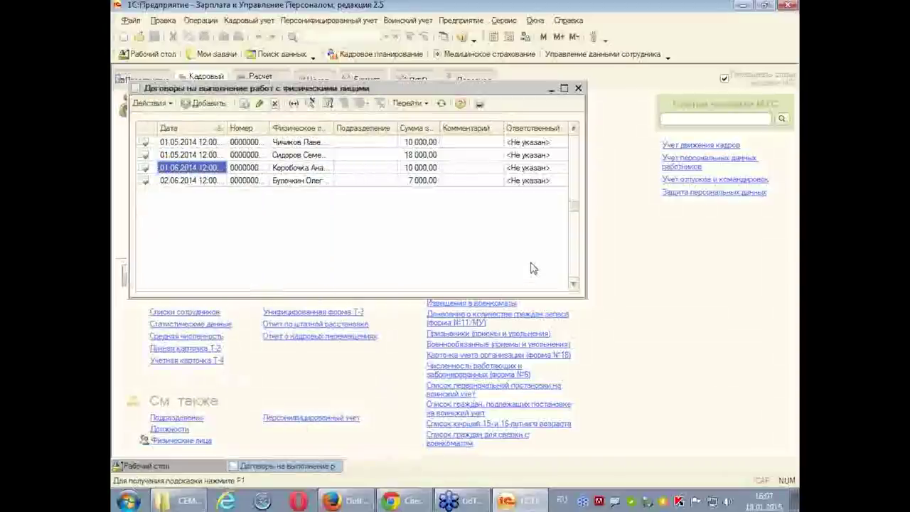
click(579, 90)
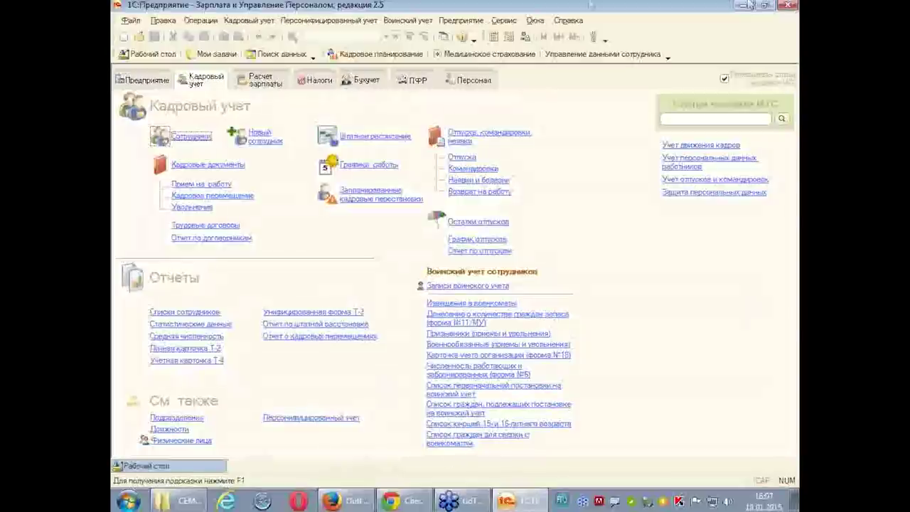
- Generate the contractor report for ЗАО "Орион" as of 01.06.2014 and maximize its window
click(233, 239)
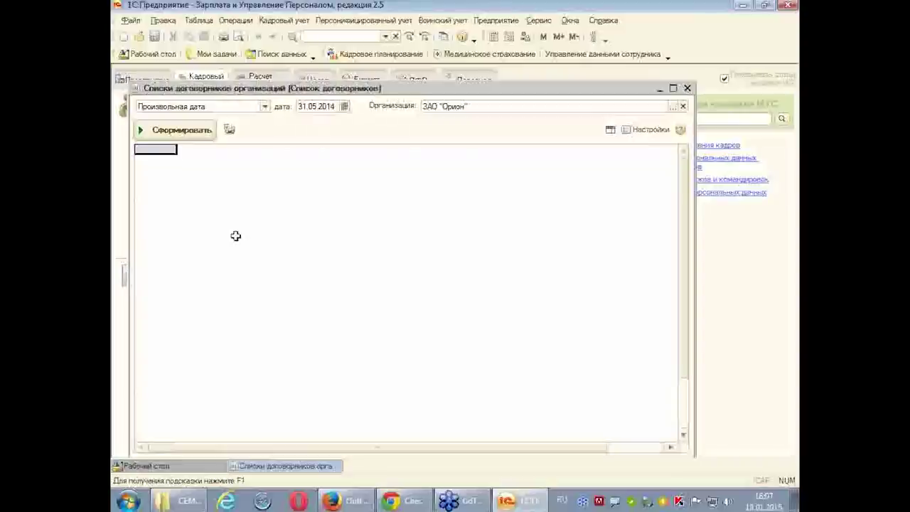
click(322, 107)
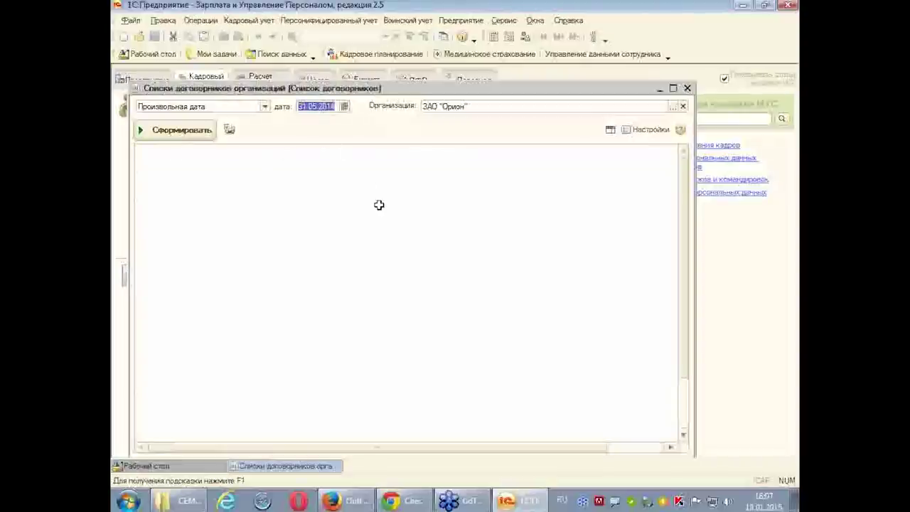
text(01.0)
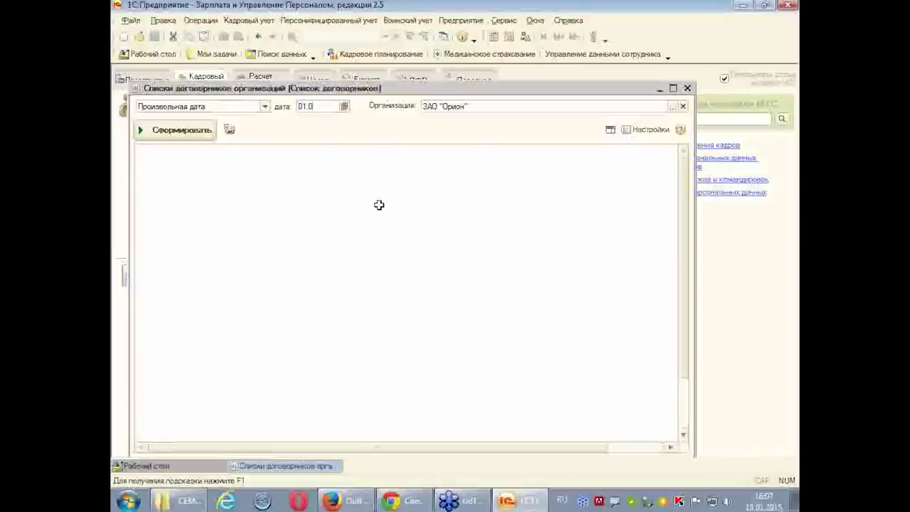
text(6.)
key(Tab)
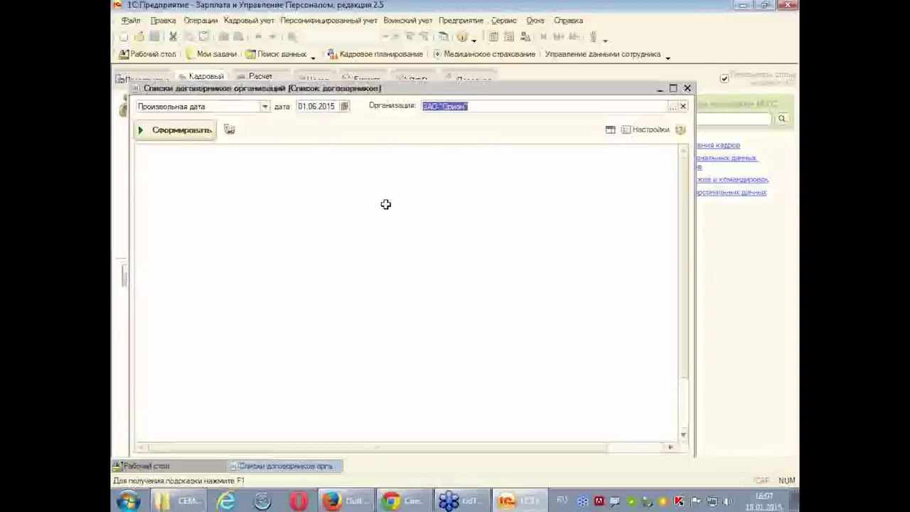
double_click(329, 107)
key(BackSpace)
text(01.0)
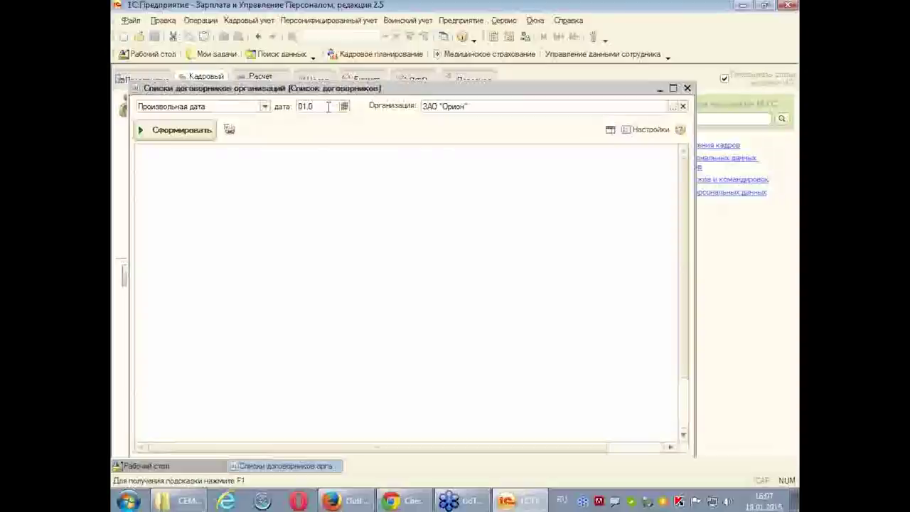
text(6.2014)
key(Tab)
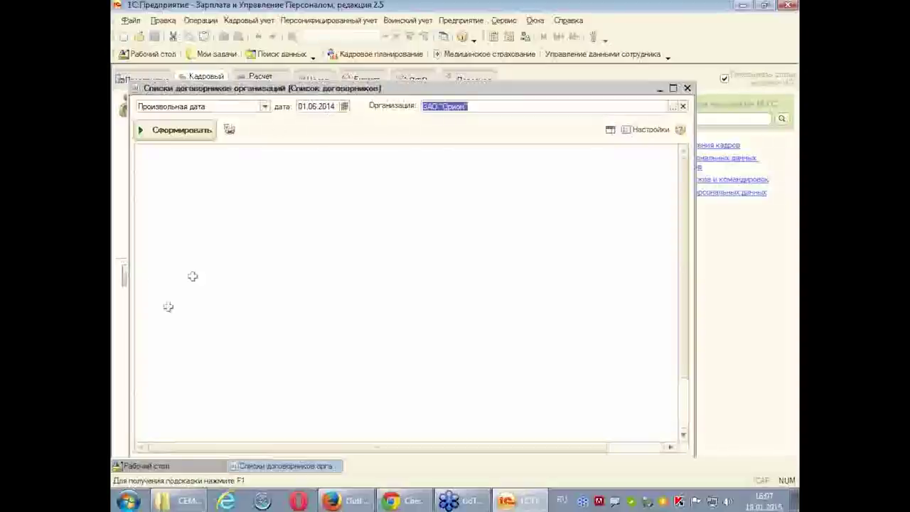
click(179, 136)
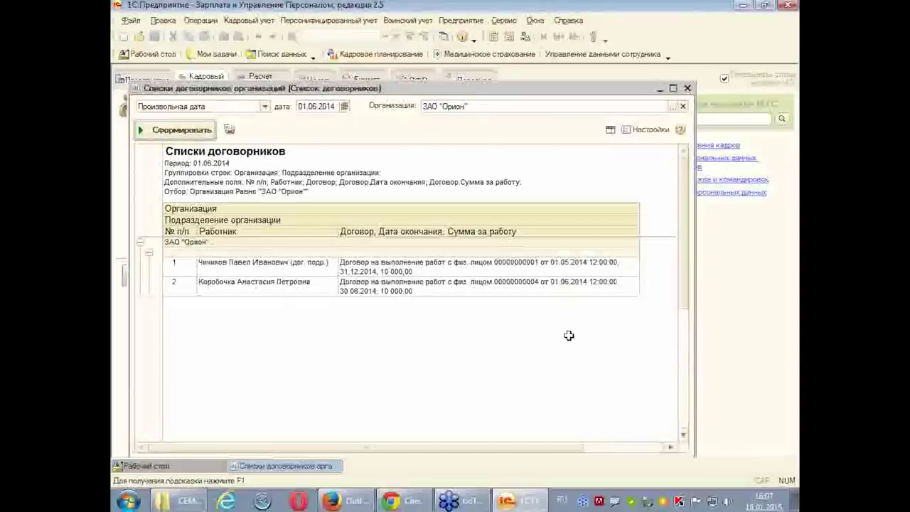
click(673, 88)
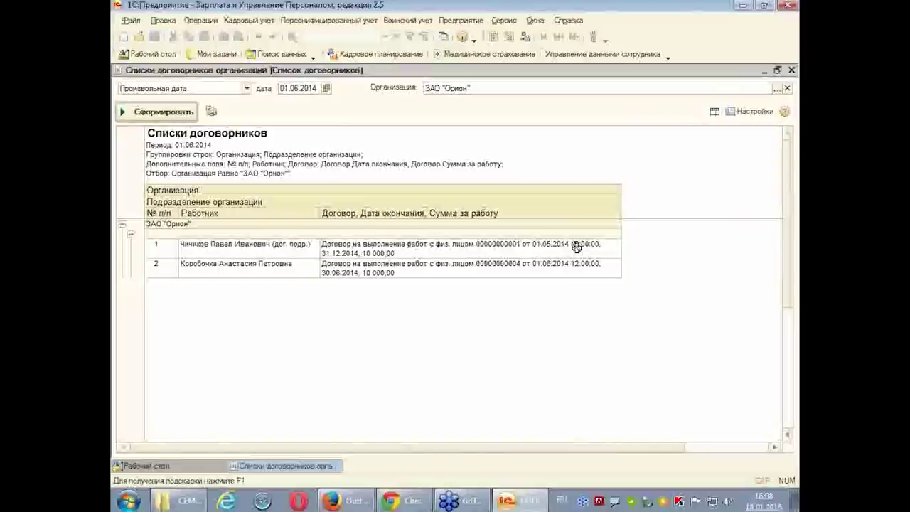
- Open the contractor report's structure settings, look through the Данные о договорнике fields, and expand the Договор fields under Данные о договоре
click(750, 113)
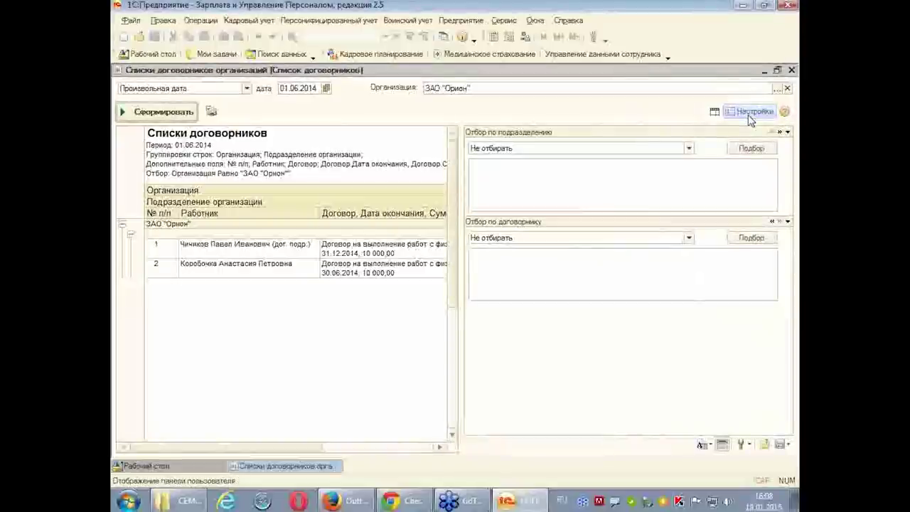
click(748, 446)
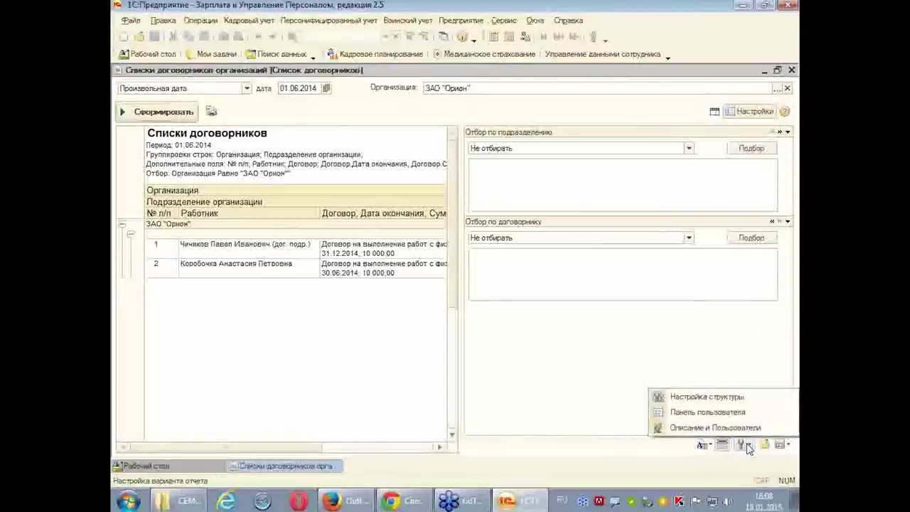
click(729, 402)
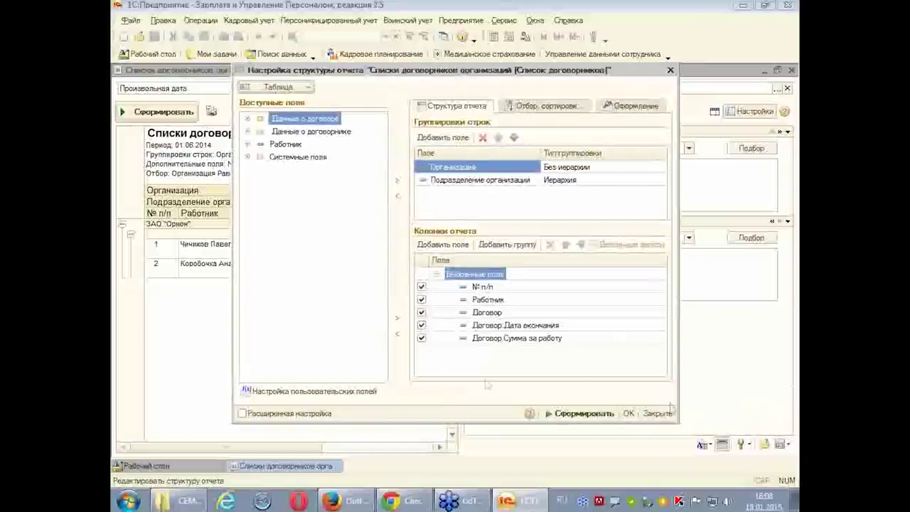
click(247, 132)
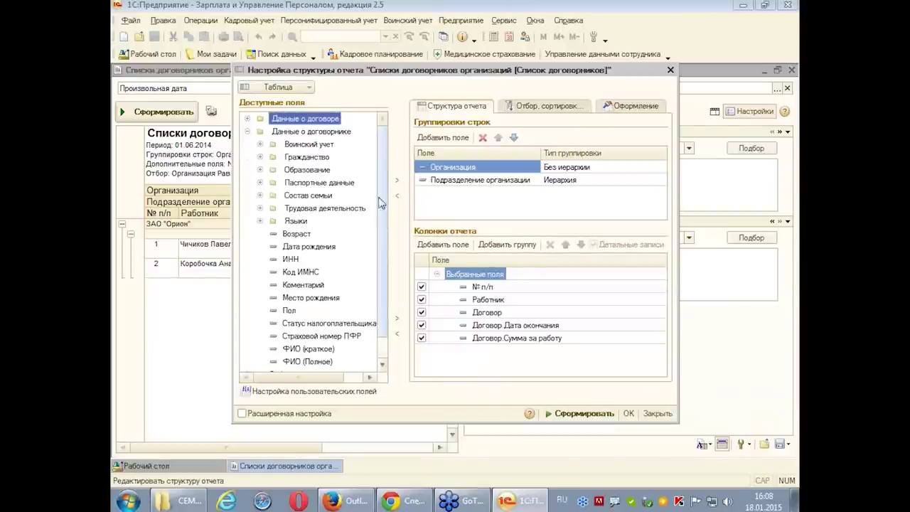
scroll(372, 240, down, 1)
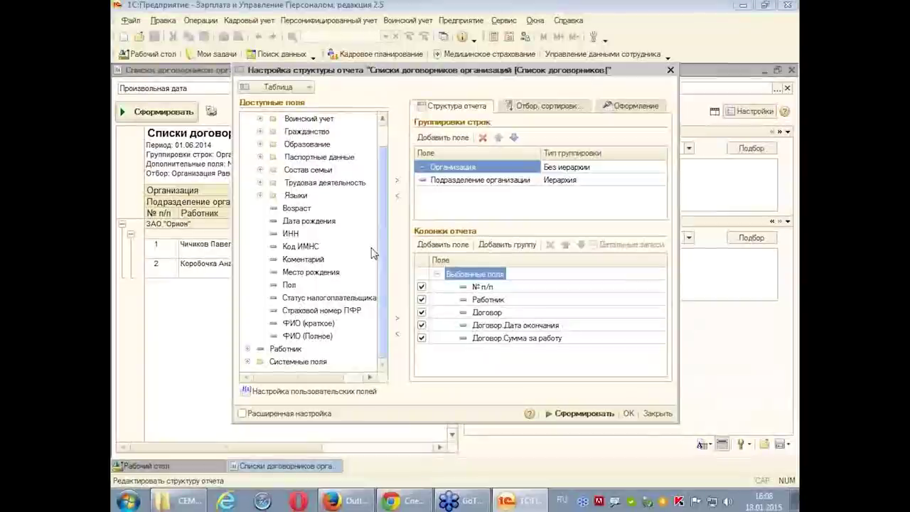
scroll(372, 253, up, 1)
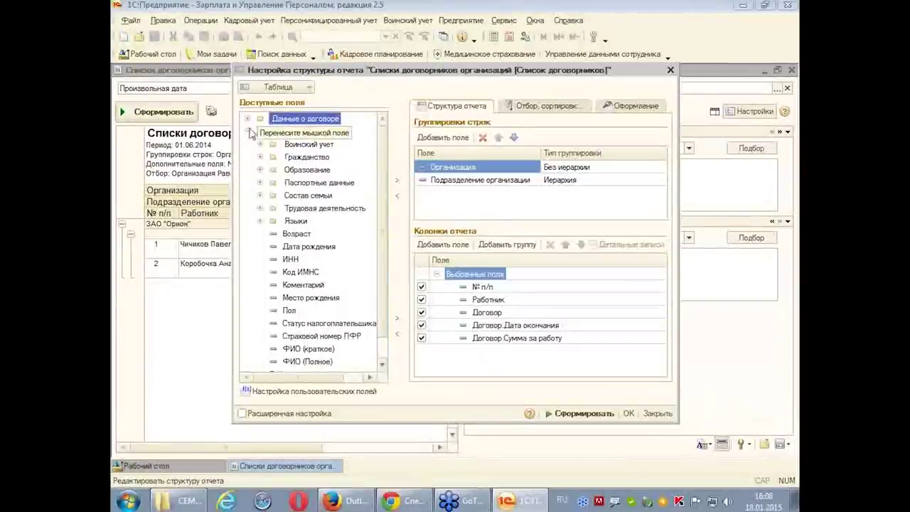
click(248, 132)
click(247, 119)
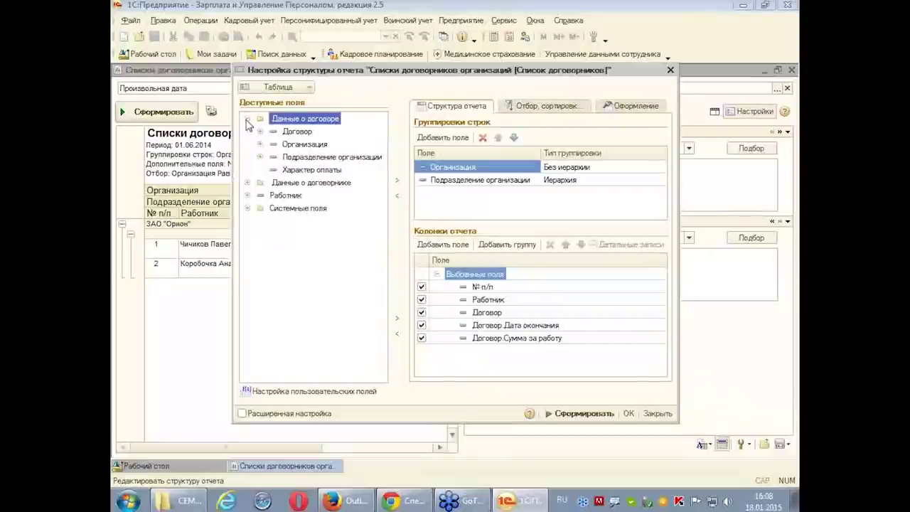
click(260, 131)
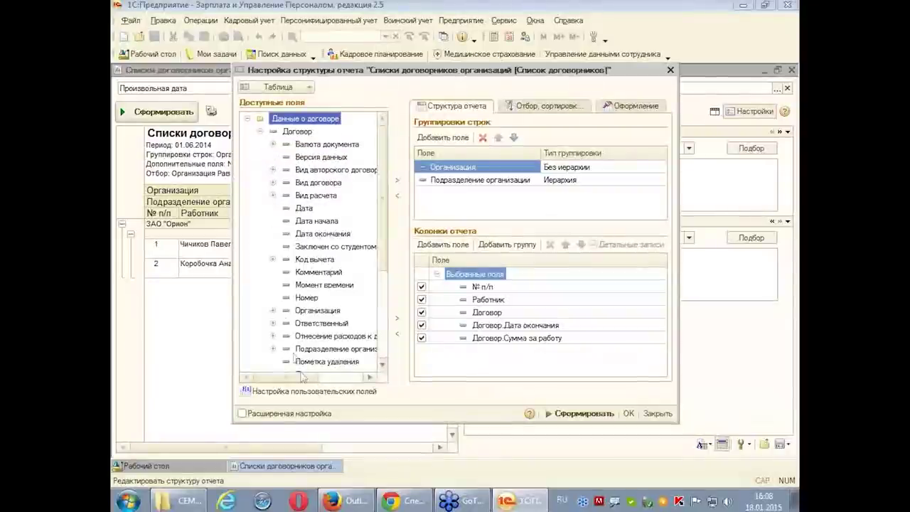
- Remove the Договор.Дата окончания and Договор.Сумма за работу columns from the report structure
click(326, 235)
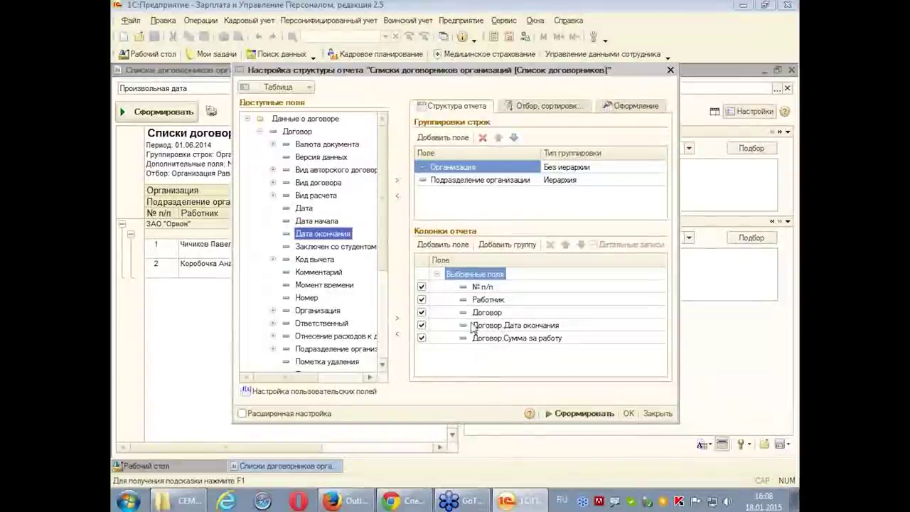
click(489, 325)
click(551, 245)
click(551, 246)
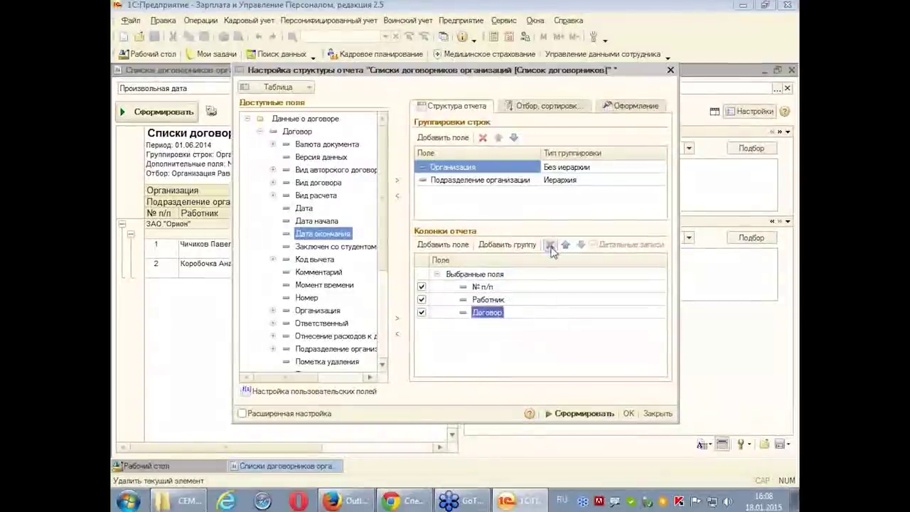
- Add the contract fields Дата окончания and Сумма за работу to the report columns, generate the report and hide its settings
drag(304, 236, 441, 340)
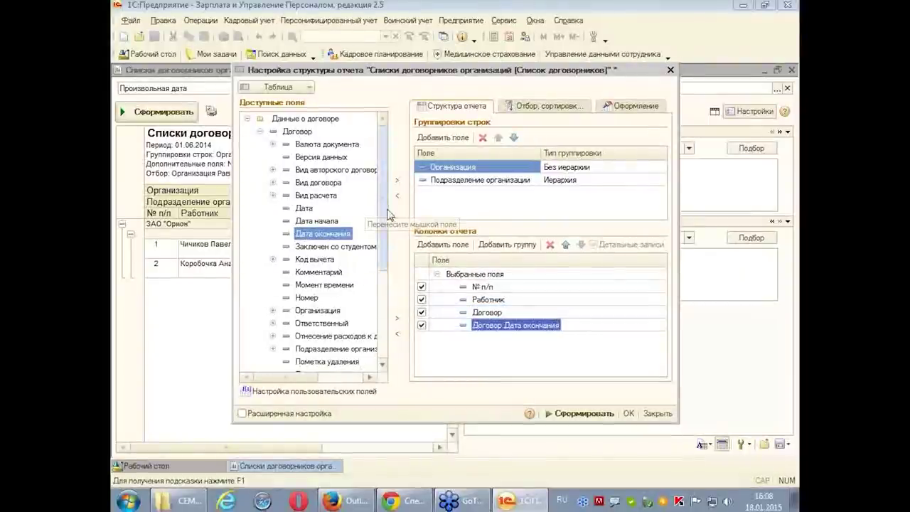
scroll(384, 249, down, 5)
scroll(388, 287, down, 1)
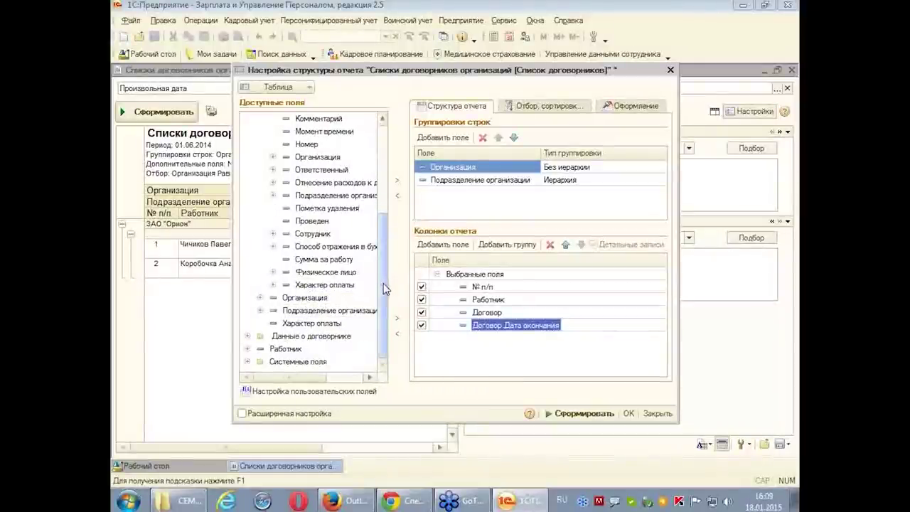
click(320, 260)
drag(319, 261, 428, 345)
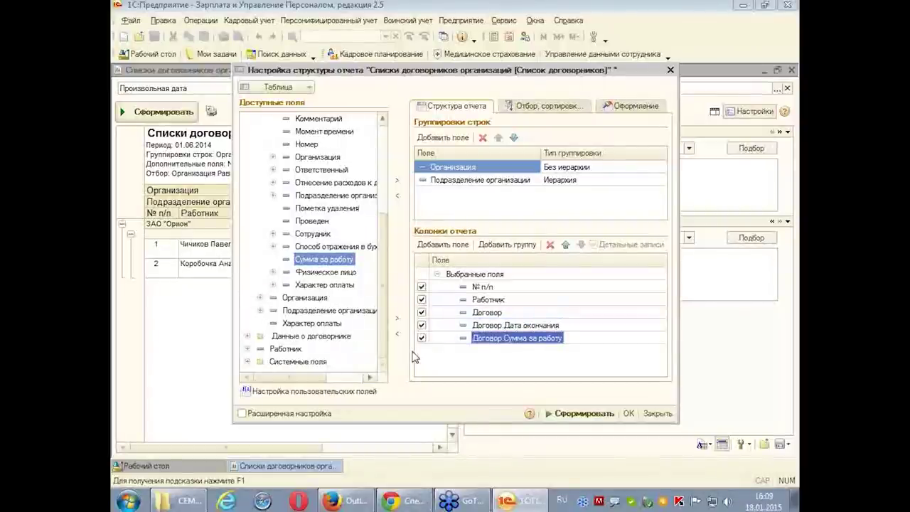
click(594, 413)
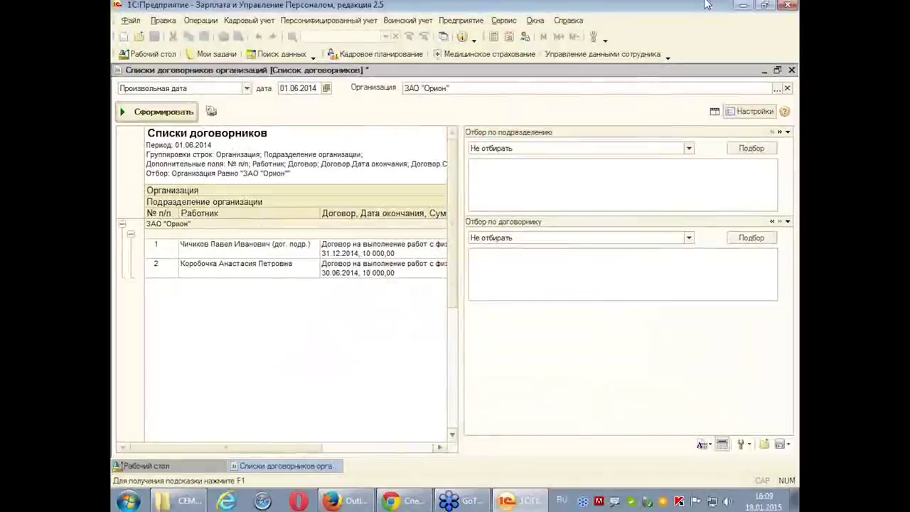
click(753, 111)
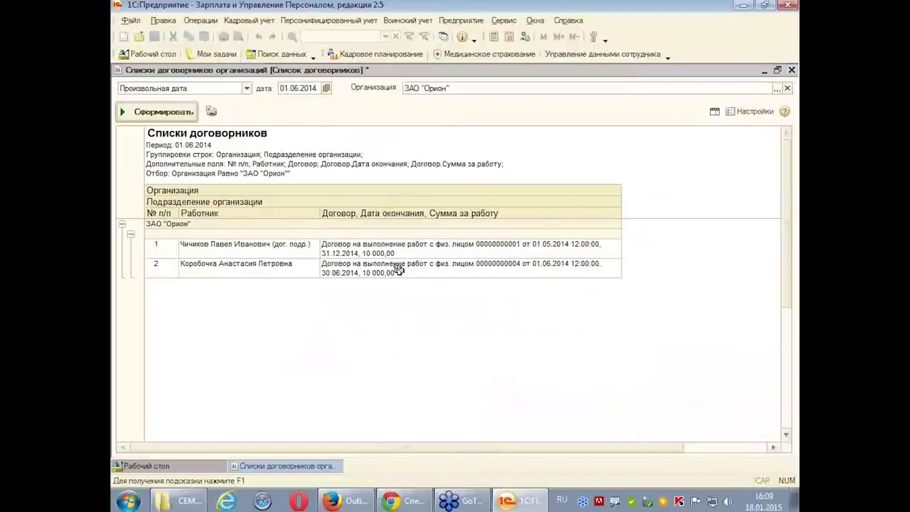
- Close the contractor report, saving the changes to the report variant Список договорников
click(792, 69)
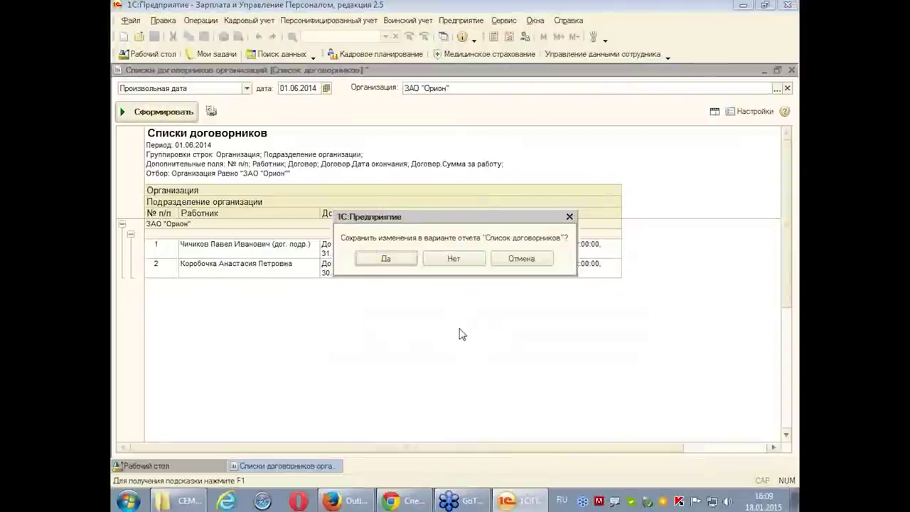
click(389, 262)
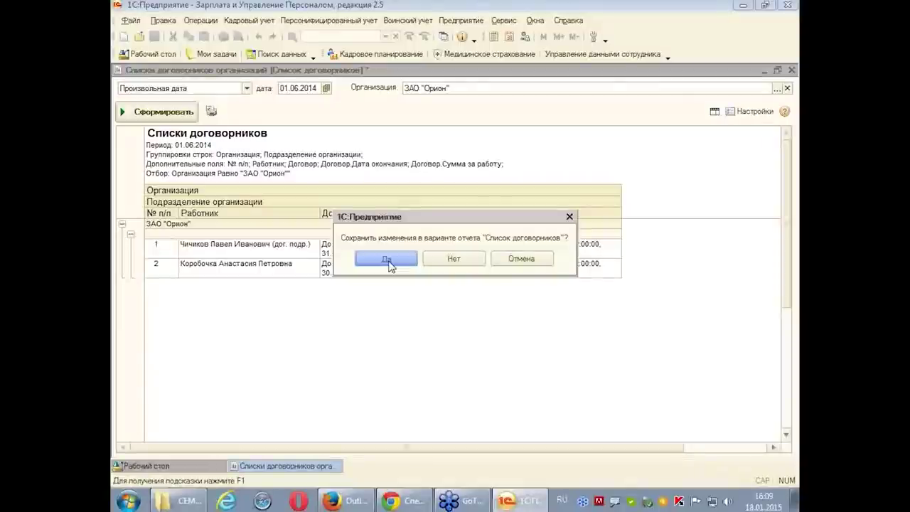
click(388, 261)
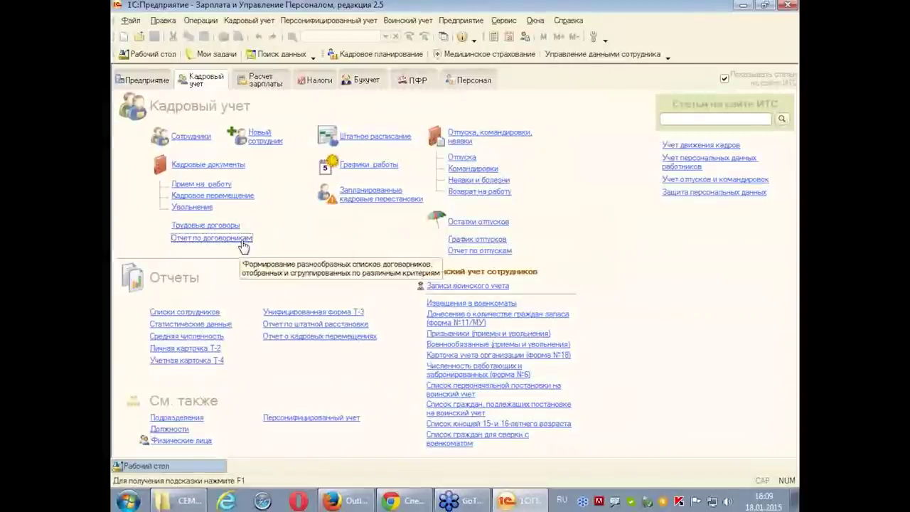
- Generate the contractor report for ЗАО "Орион" as of 01.09.2014, review it and close it
click(214, 238)
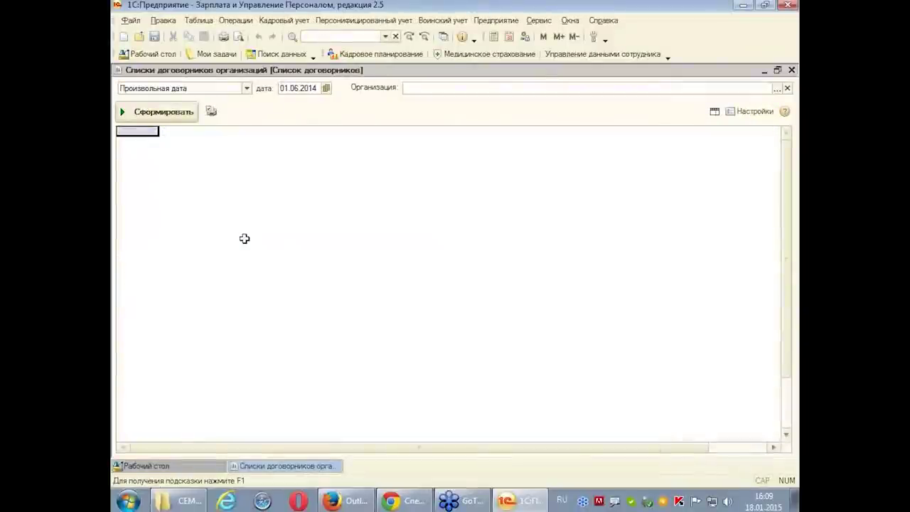
click(307, 88)
text(0)
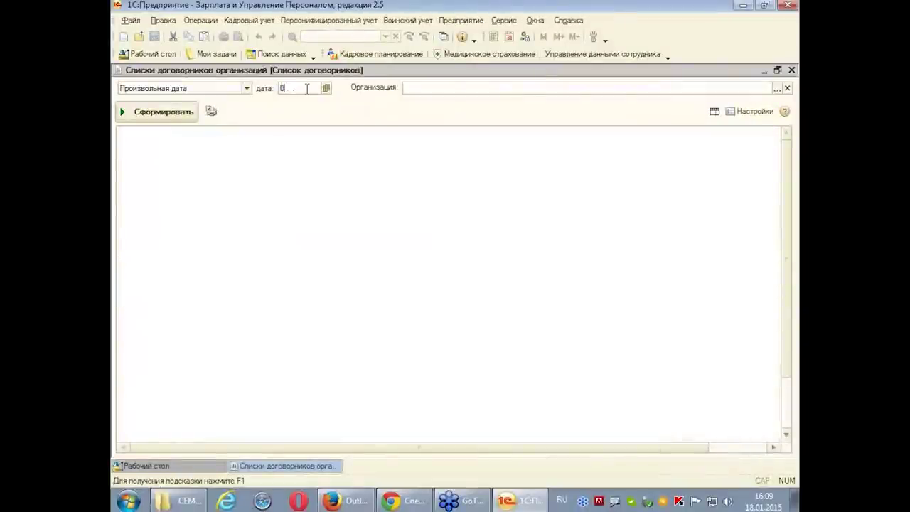
text(1.09.2014)
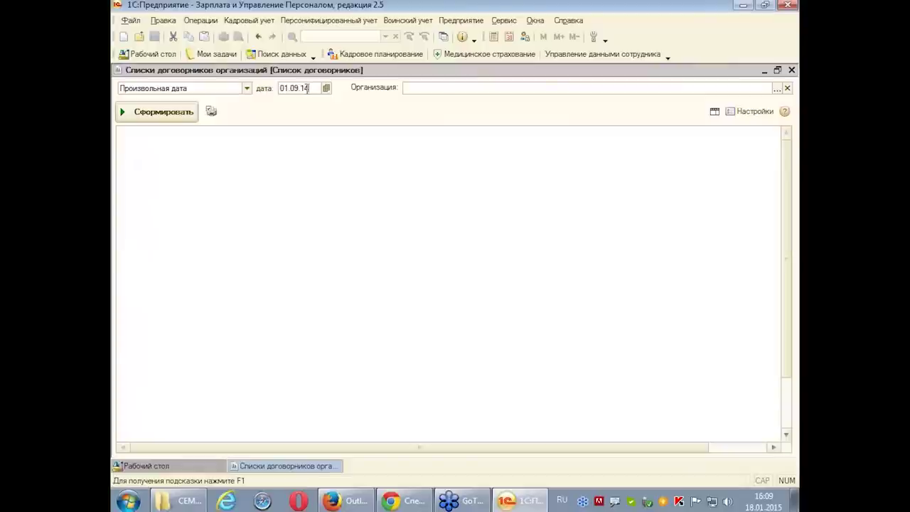
key(Tab)
click(777, 88)
click(549, 105)
click(163, 112)
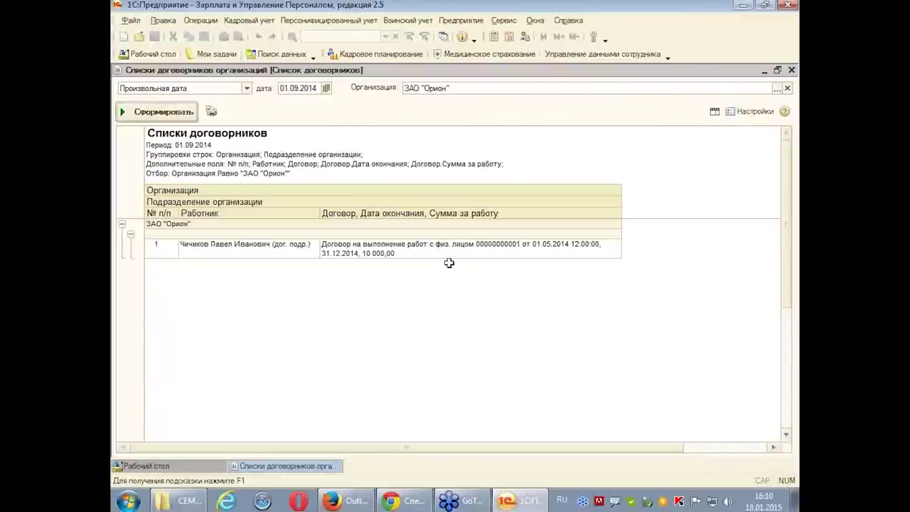
click(791, 70)
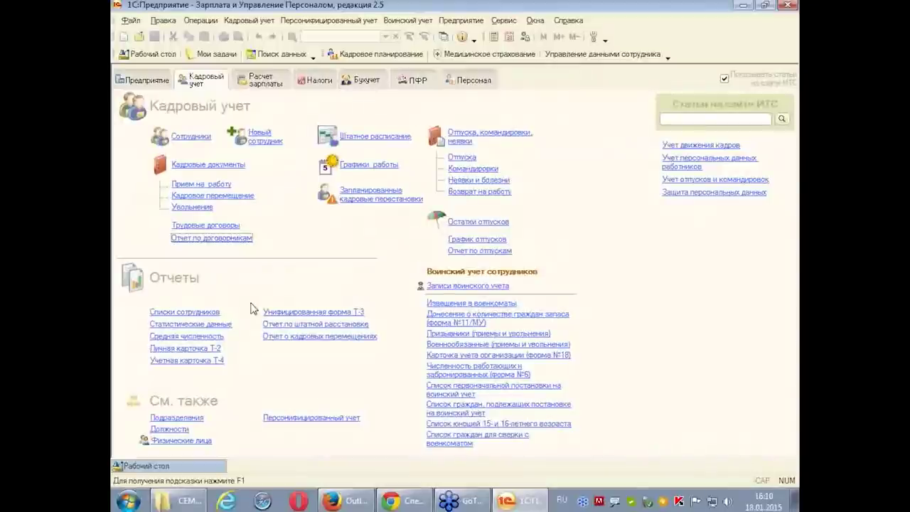
- Open the personnel transfer document dated 04.04.2014 and set the employee's new department to Отдел кадров
click(211, 197)
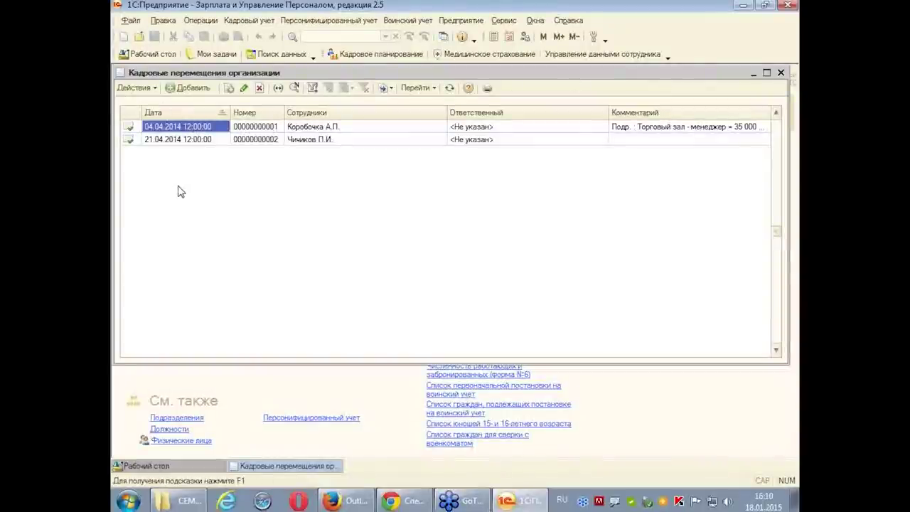
double_click(181, 126)
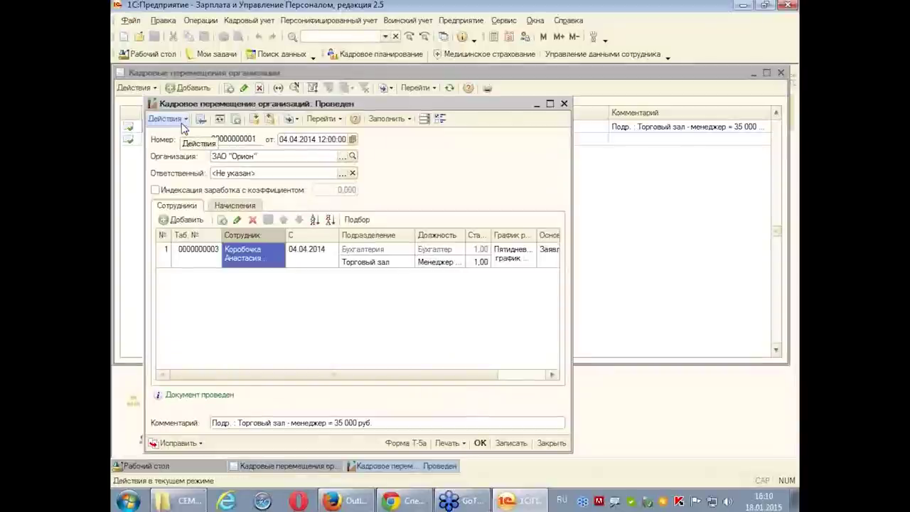
drag(478, 107, 508, 98)
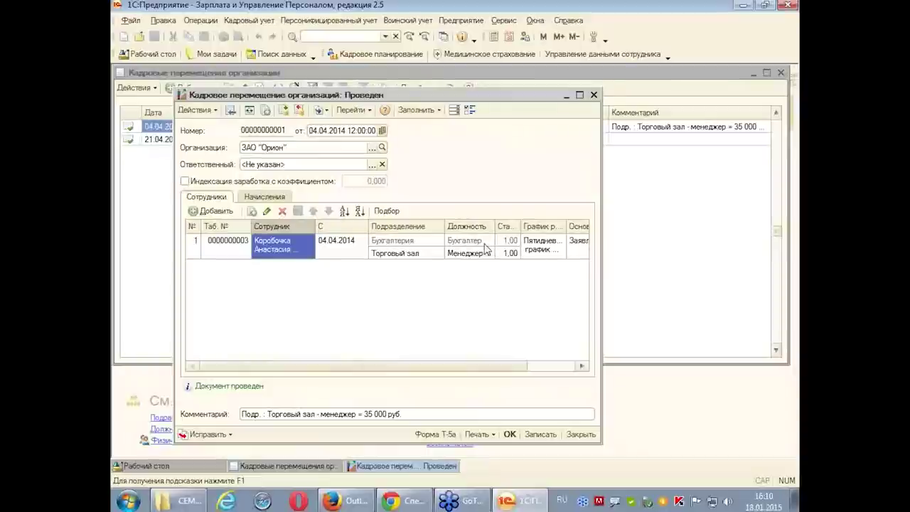
double_click(397, 254)
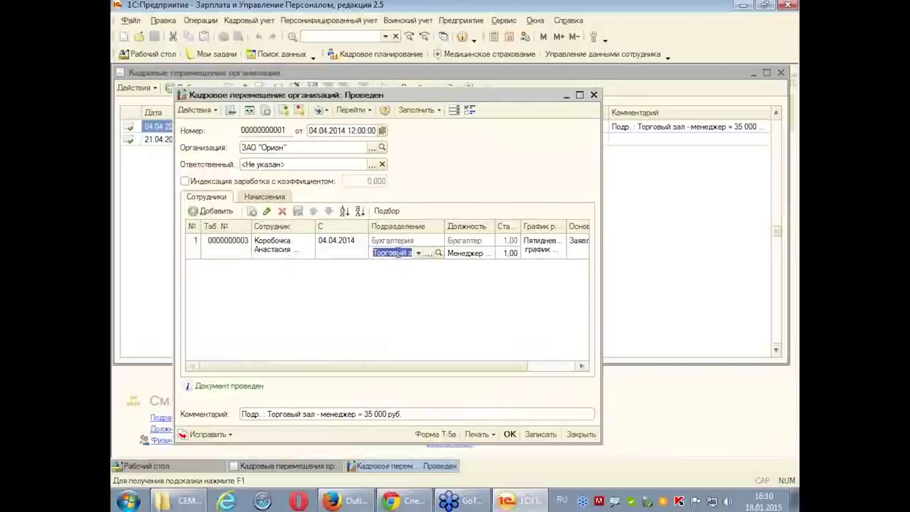
click(429, 254)
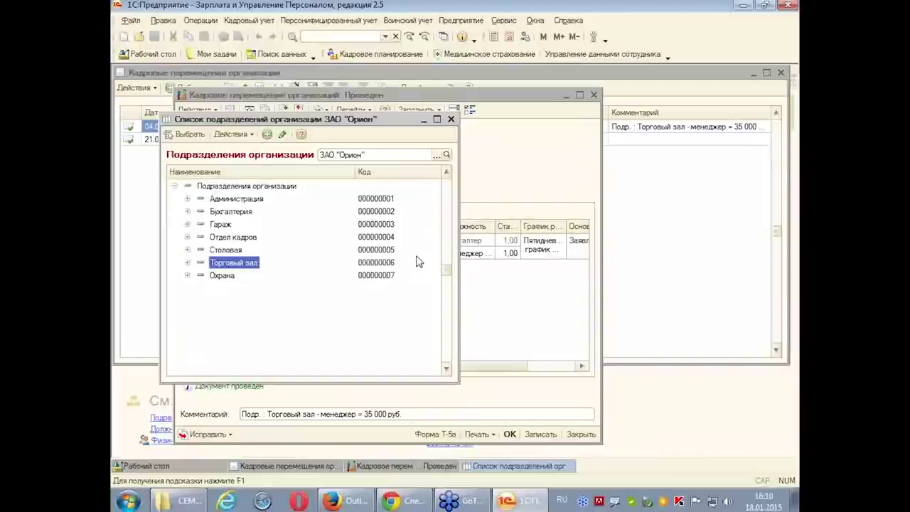
double_click(238, 237)
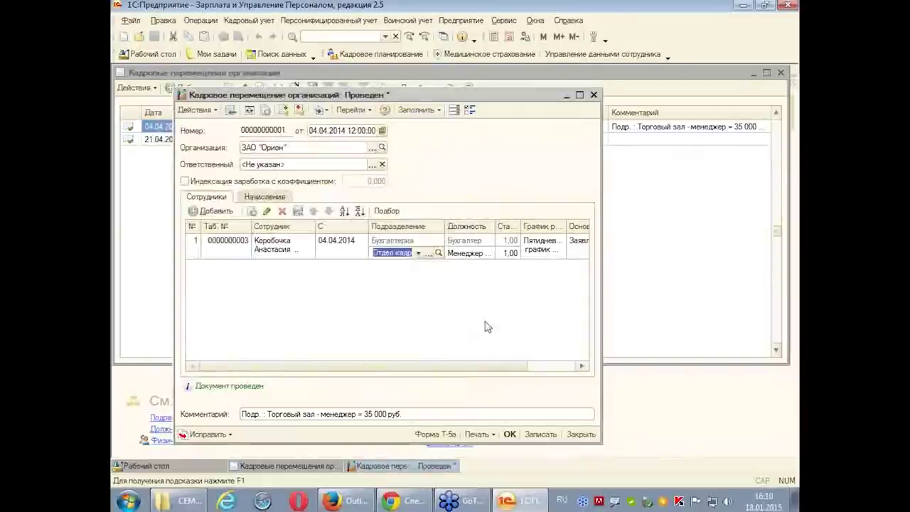
- Set the employee's new position to Специалист по кадрам and check the work schedule and transfer reason in the row
click(476, 254)
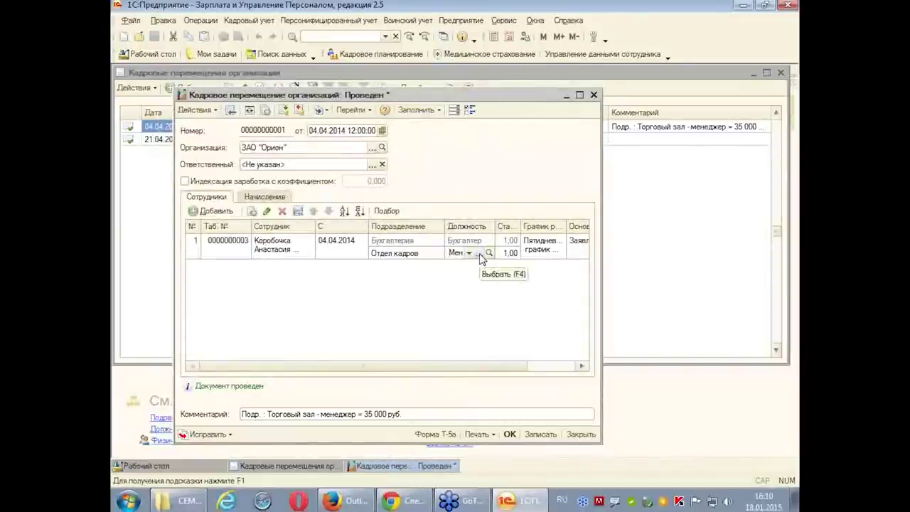
click(478, 254)
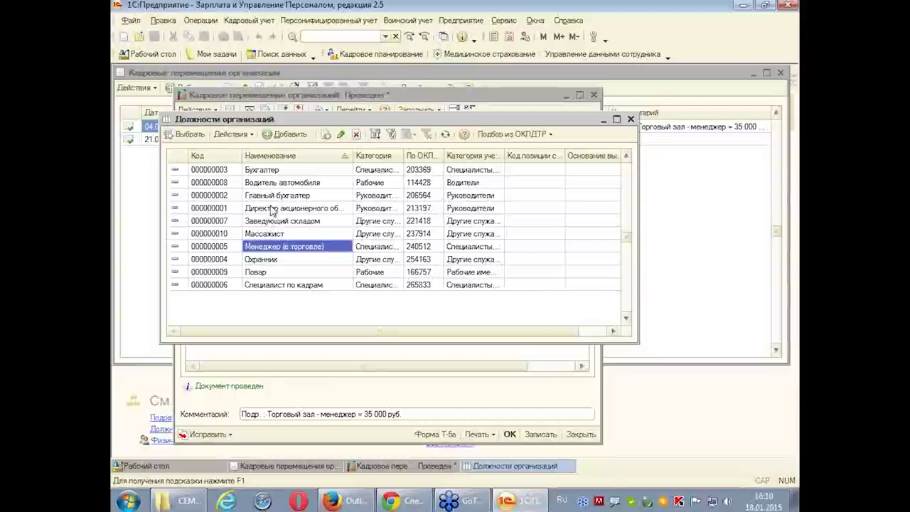
double_click(269, 284)
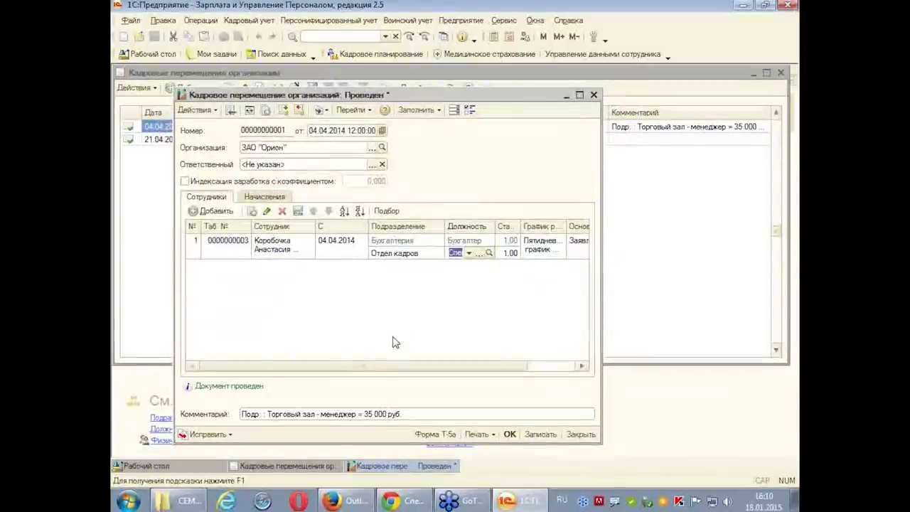
drag(372, 367, 392, 367)
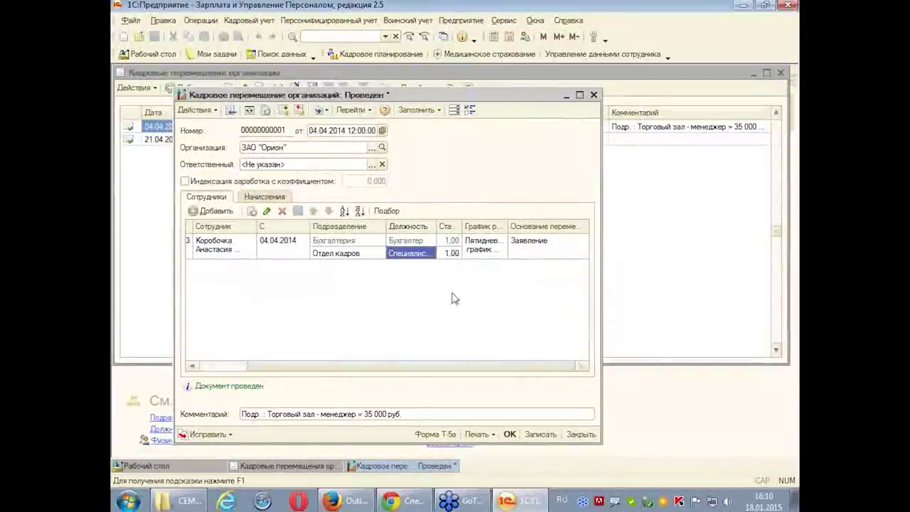
click(488, 246)
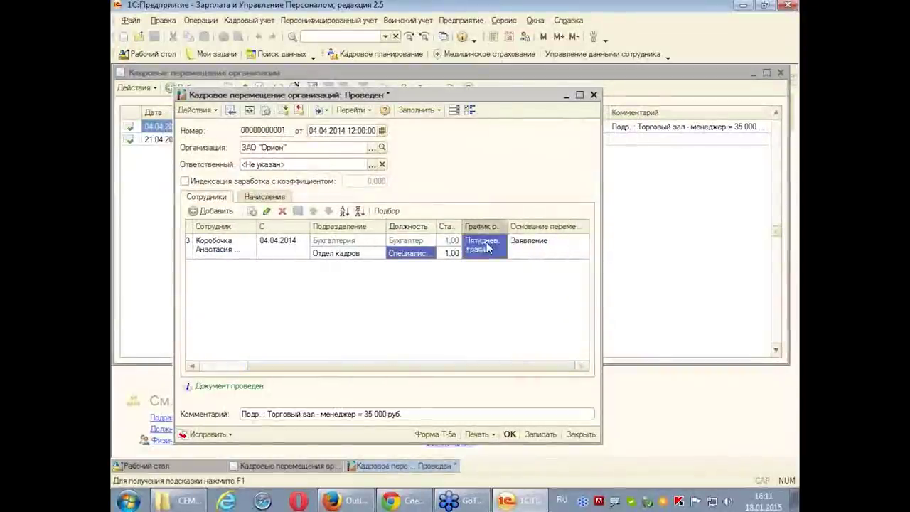
click(548, 241)
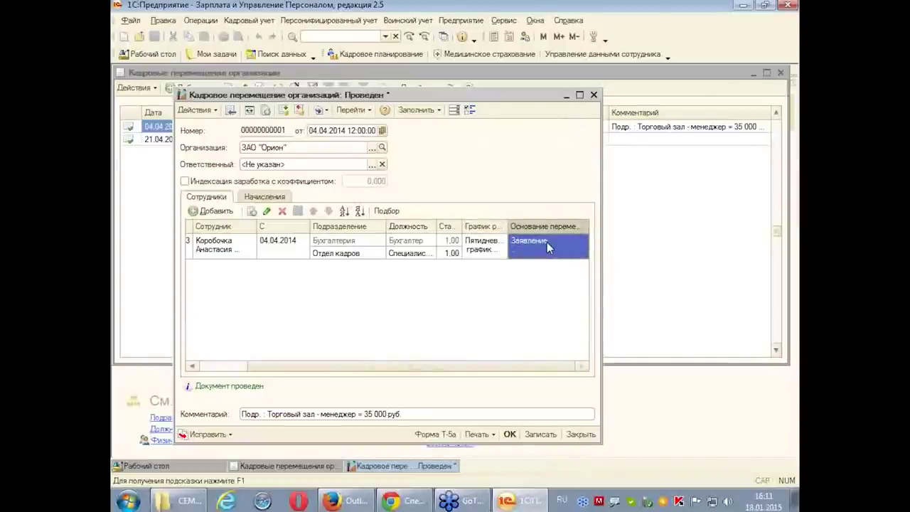
- In the transfer document's accruals, set the action for Оклад по дням to Изменить
click(261, 199)
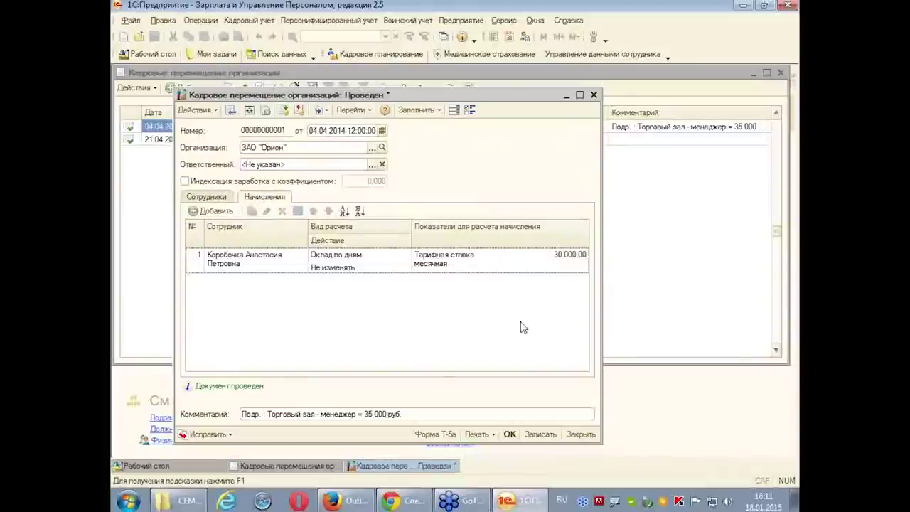
click(579, 271)
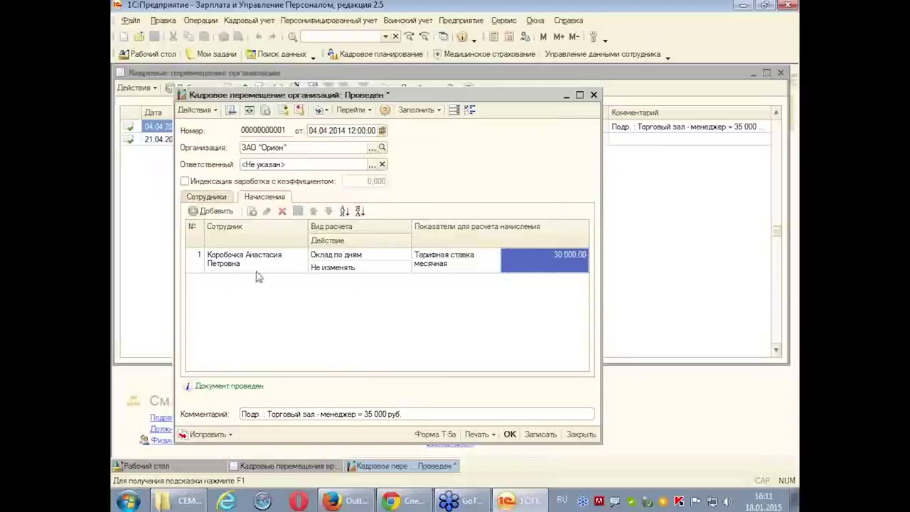
click(327, 274)
click(327, 273)
click(329, 273)
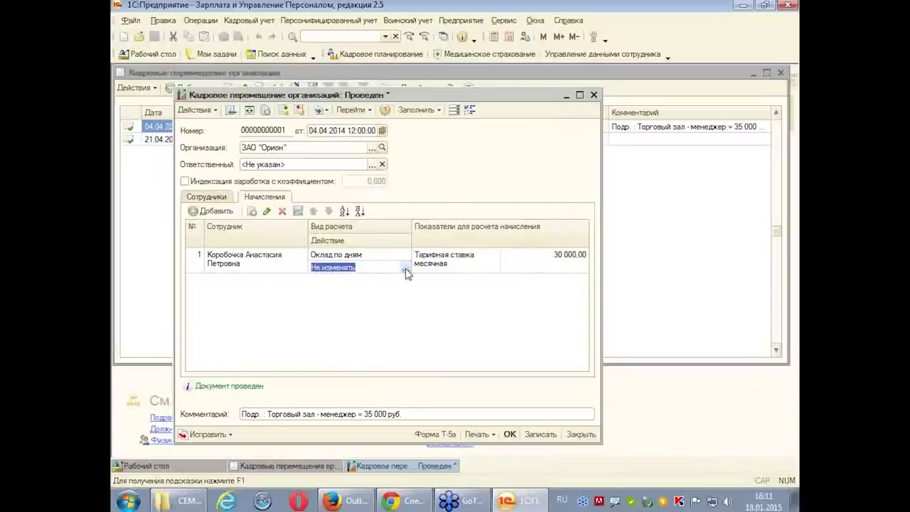
click(406, 268)
click(354, 298)
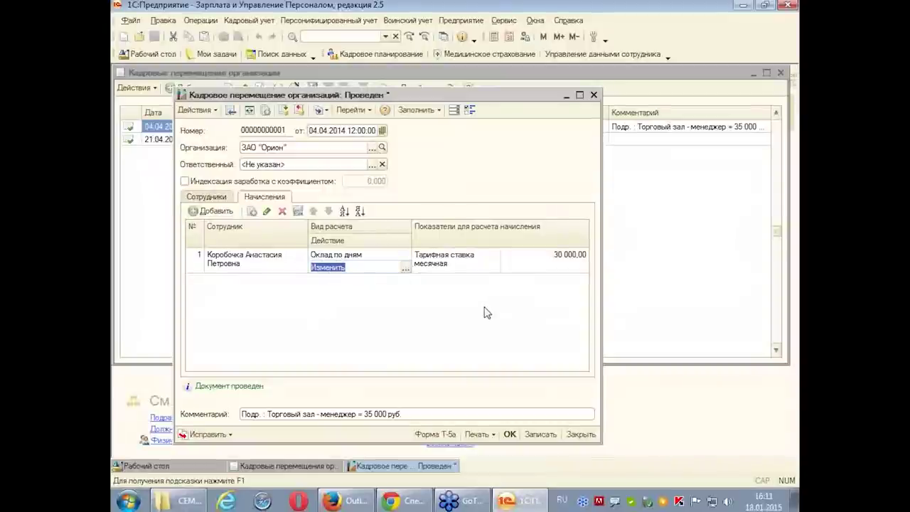
- Set the monthly tariff rate (Тарифная ставка месячная) of the accrual to 18 000
click(552, 260)
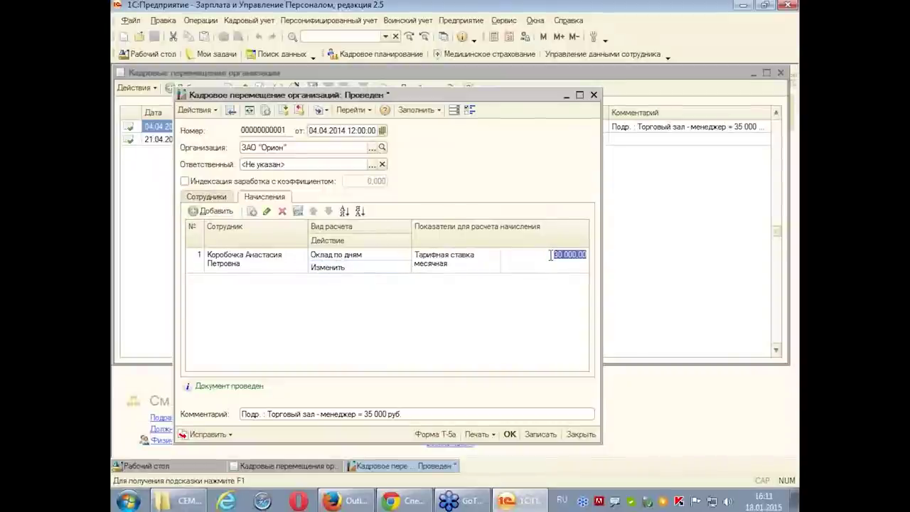
text(1)
key(Return)
text(8 000)
key(Return)
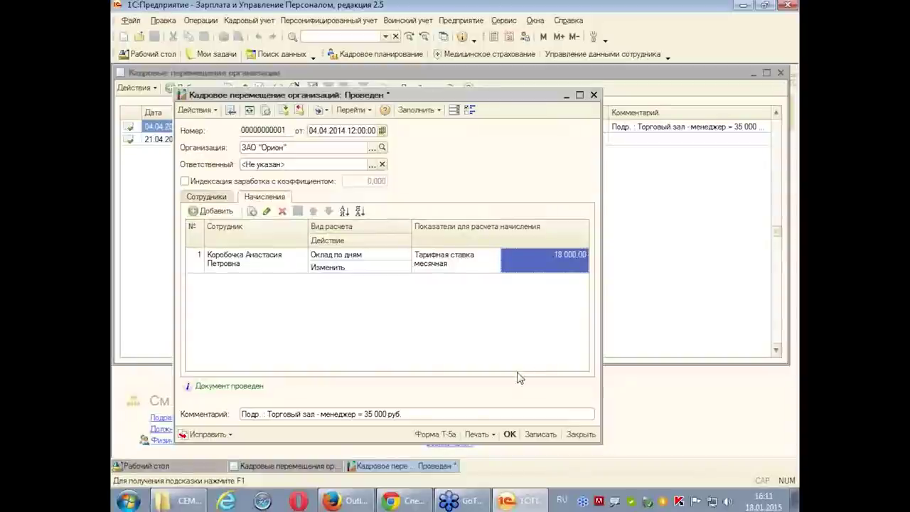
- Try to generate the printed transfer order Форма Т-5 and close the message window
click(478, 434)
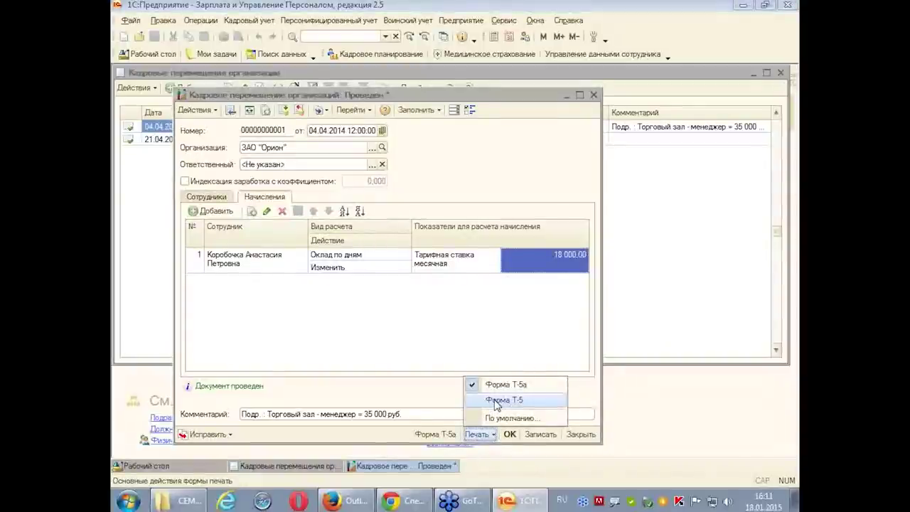
click(498, 403)
click(426, 263)
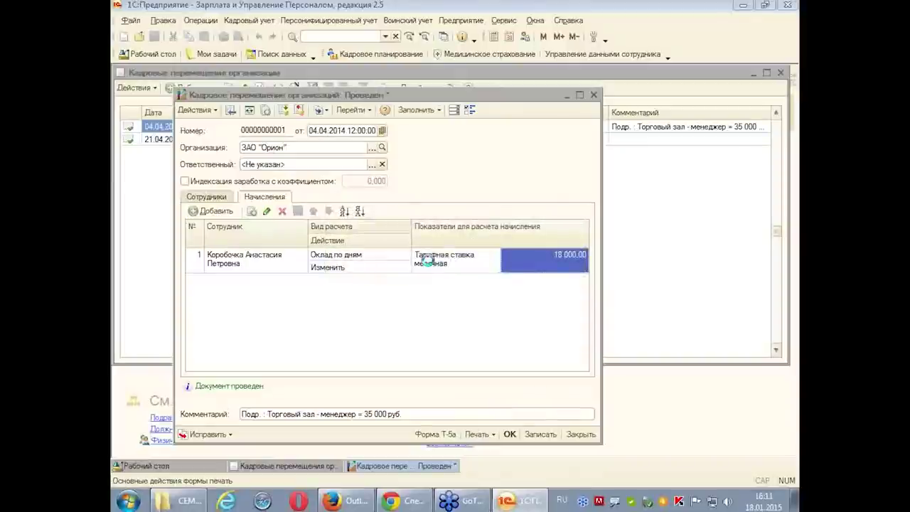
click(462, 261)
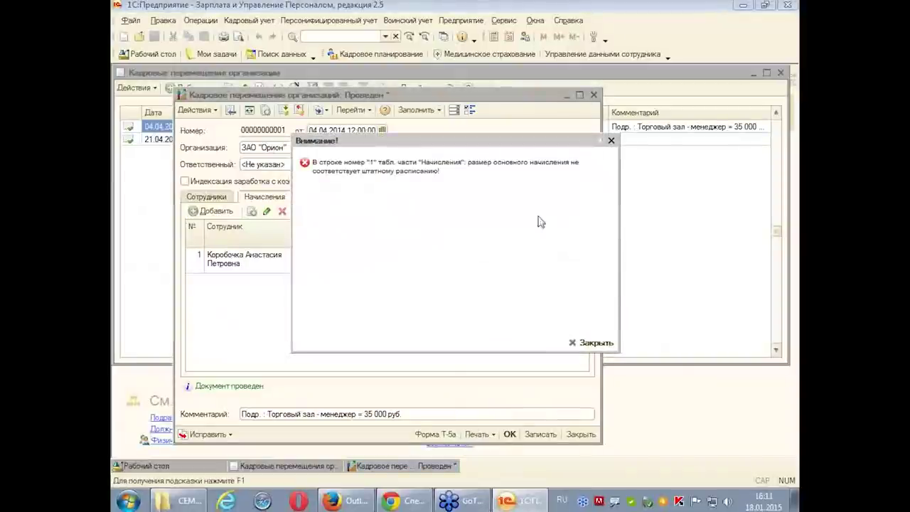
click(611, 141)
- Set the employee's monthly tariff rate to 20 000 in the accruals and post the transfer document
click(214, 199)
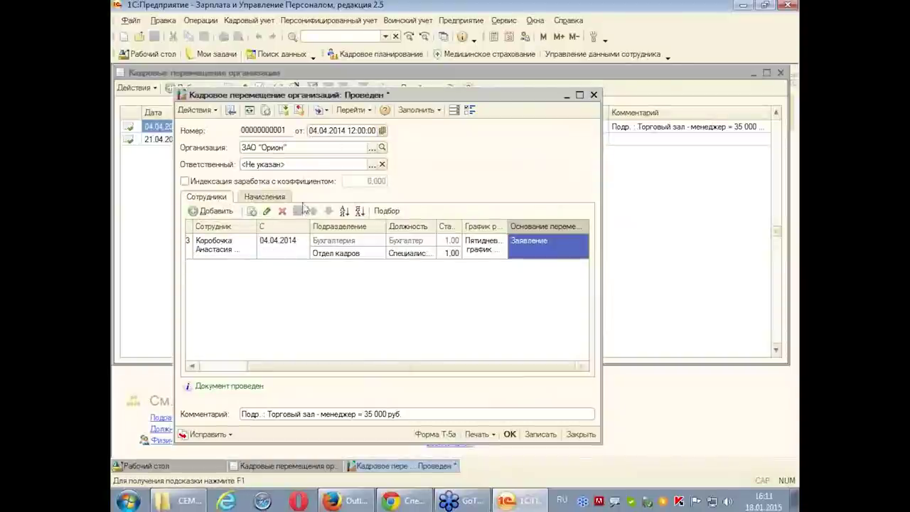
click(279, 201)
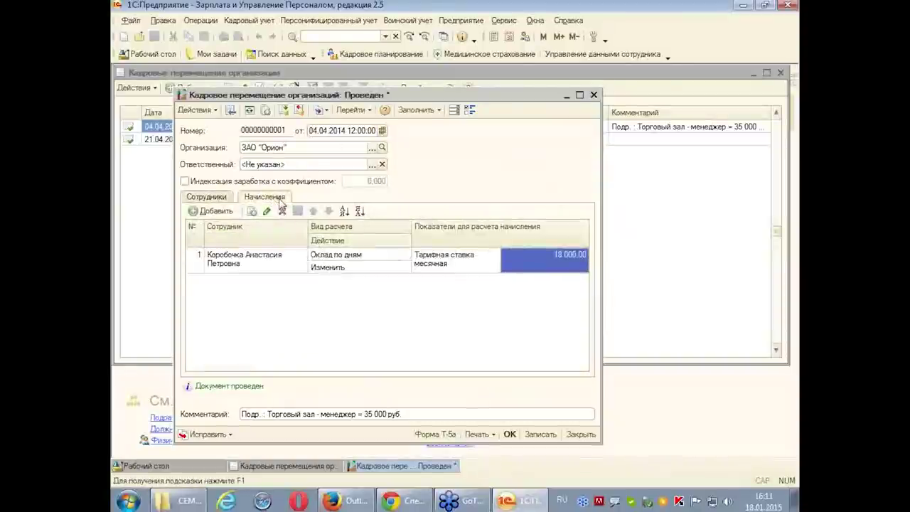
click(356, 268)
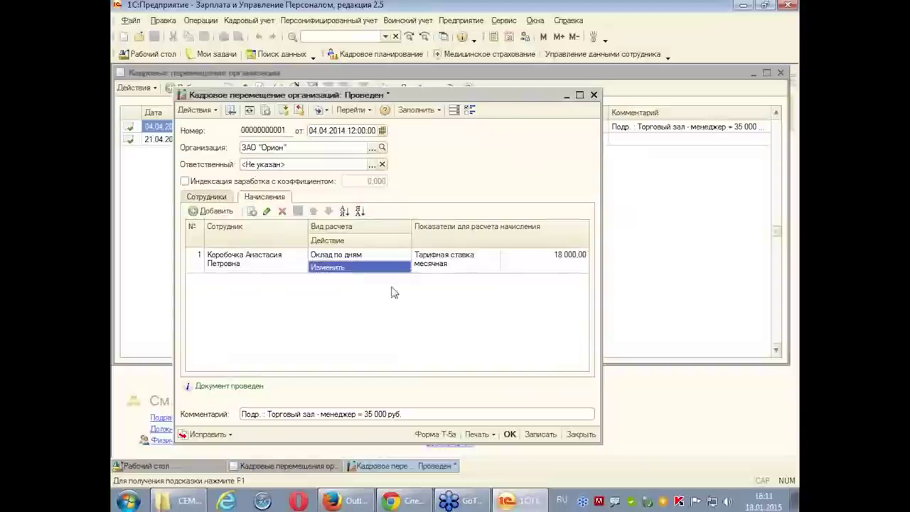
double_click(559, 262)
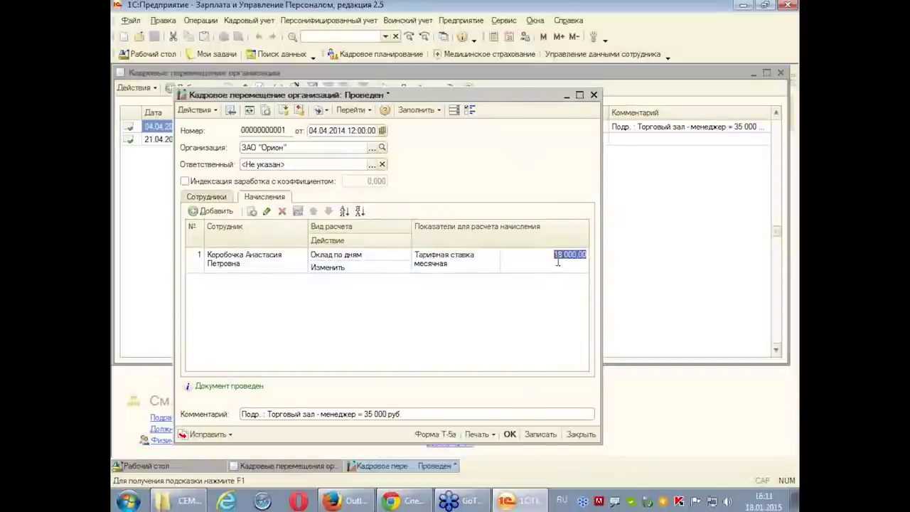
text(20)
key(Return)
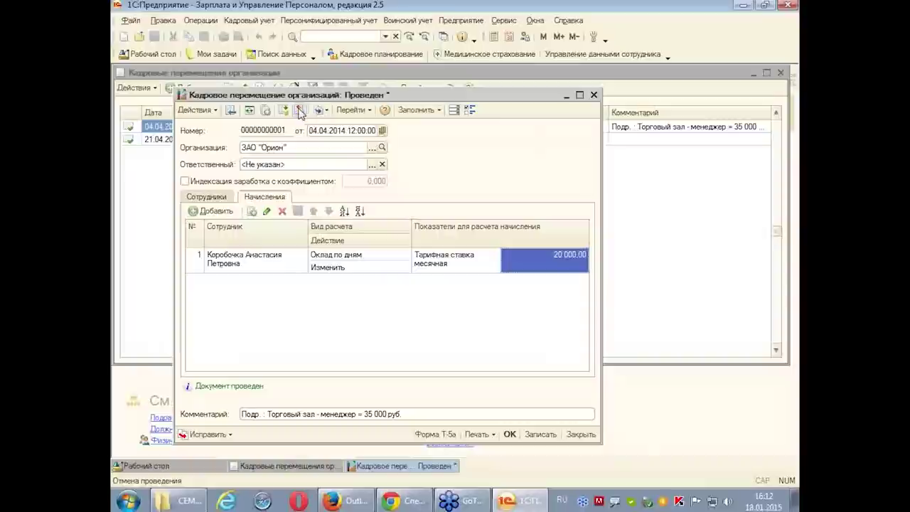
click(283, 111)
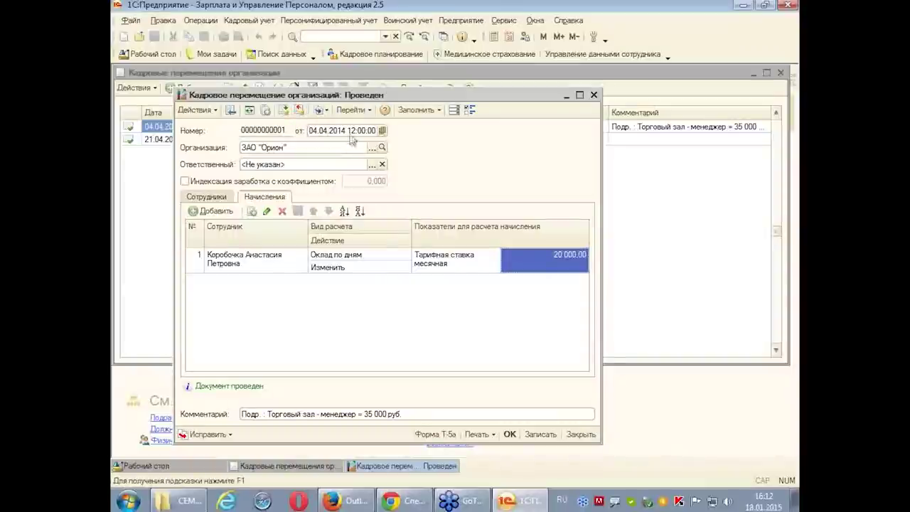
- Generate the Форма Т-5 transfer order, review it to the end, and close it along with the transfer document and list
click(496, 435)
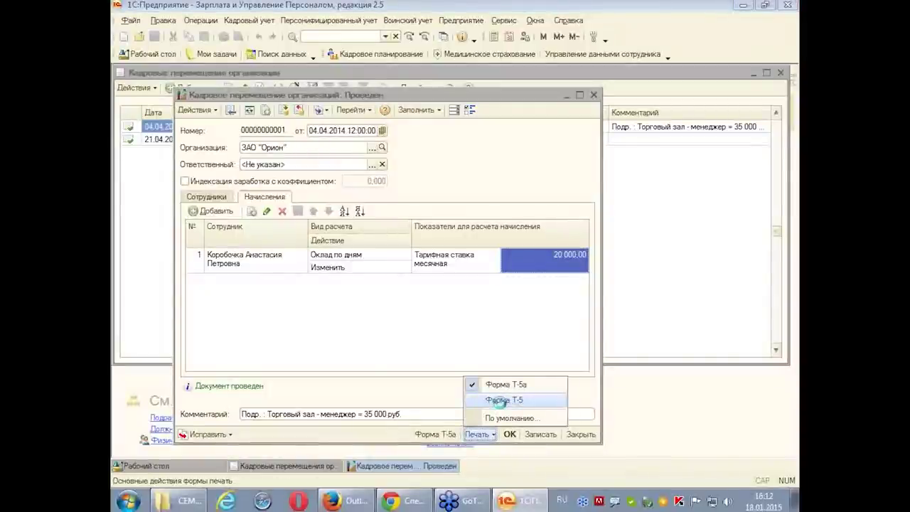
click(499, 402)
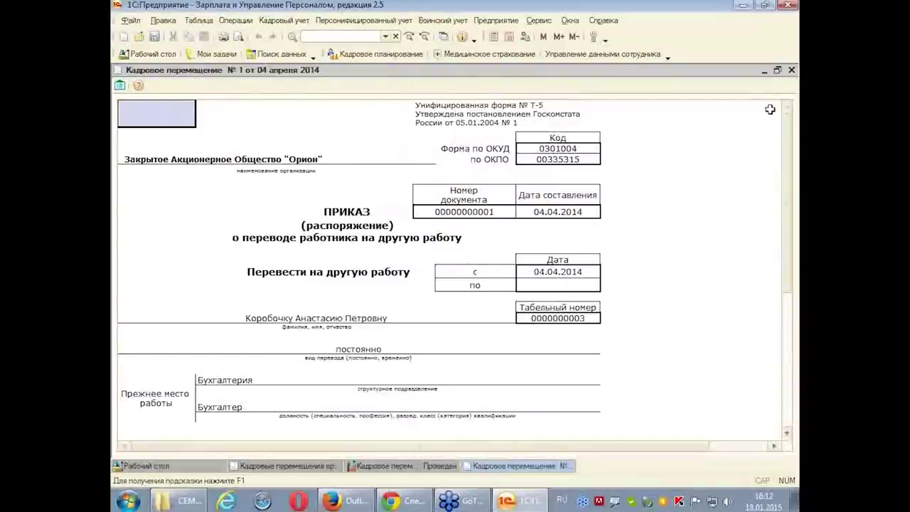
drag(789, 128, 795, 262)
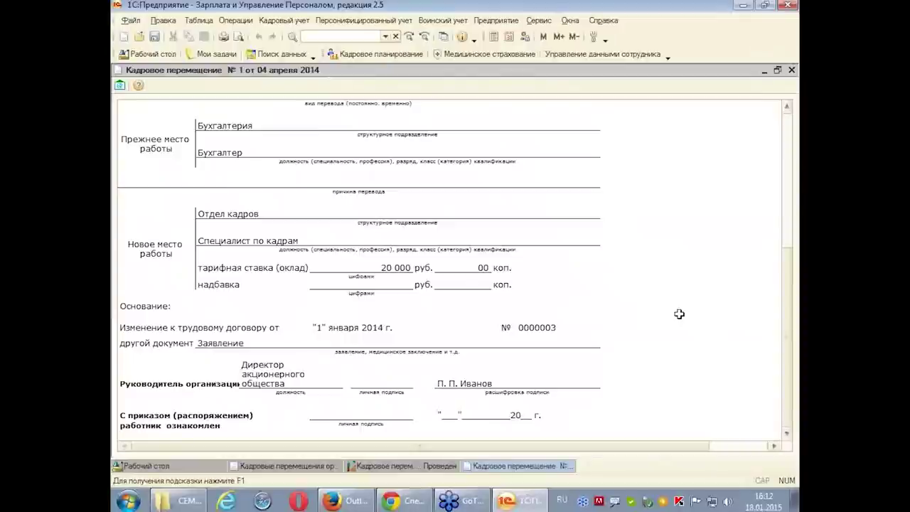
click(792, 70)
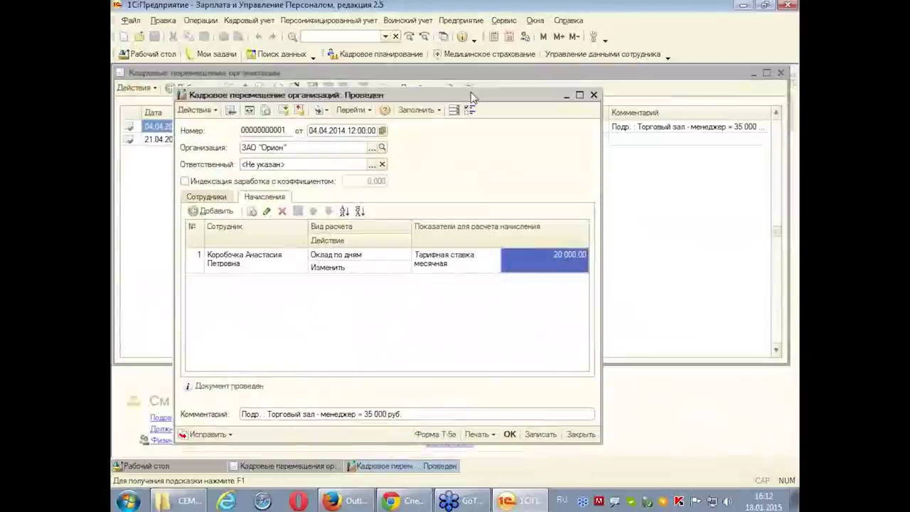
click(511, 435)
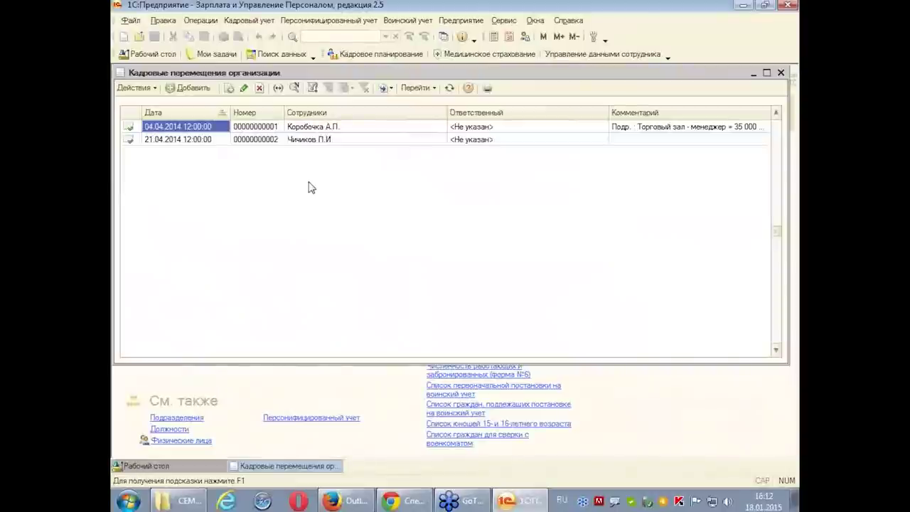
click(782, 74)
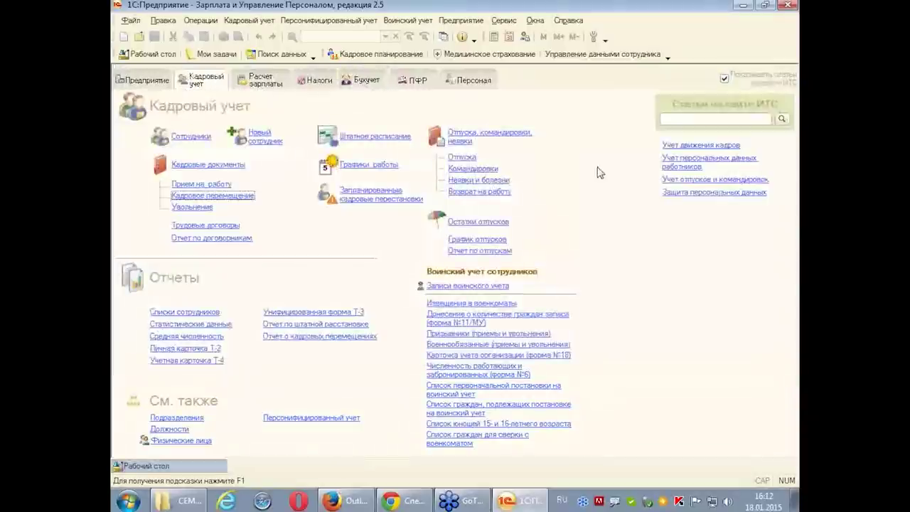
- Create a new dismissal document (Увольнение) dated 15.01.2015 for the organization ЗАО "Орион"
click(183, 209)
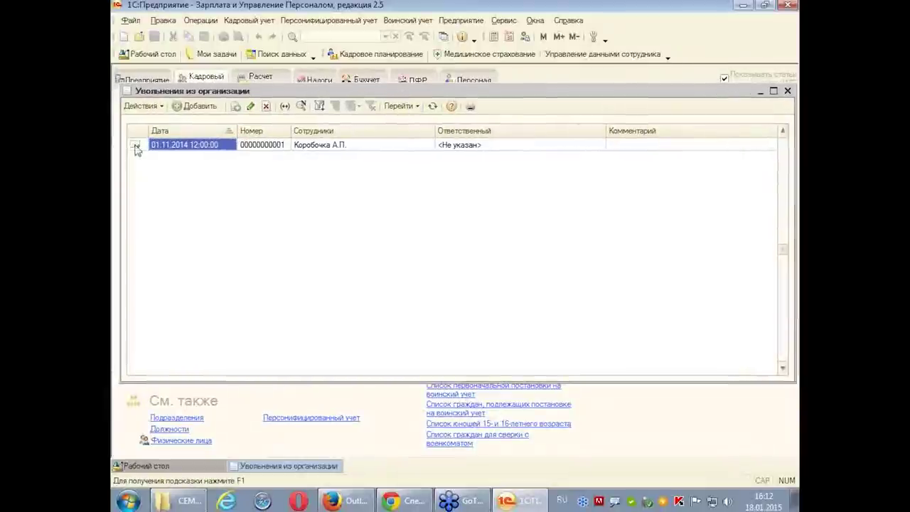
click(179, 105)
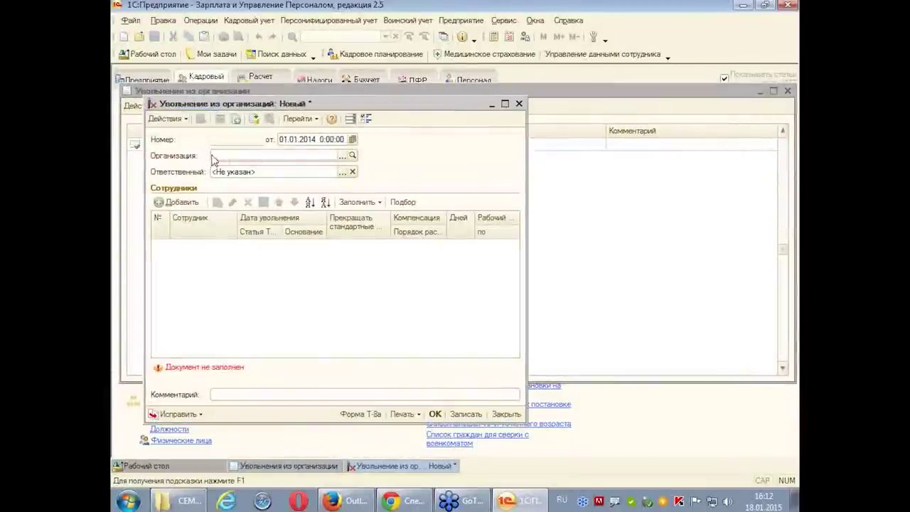
click(308, 140)
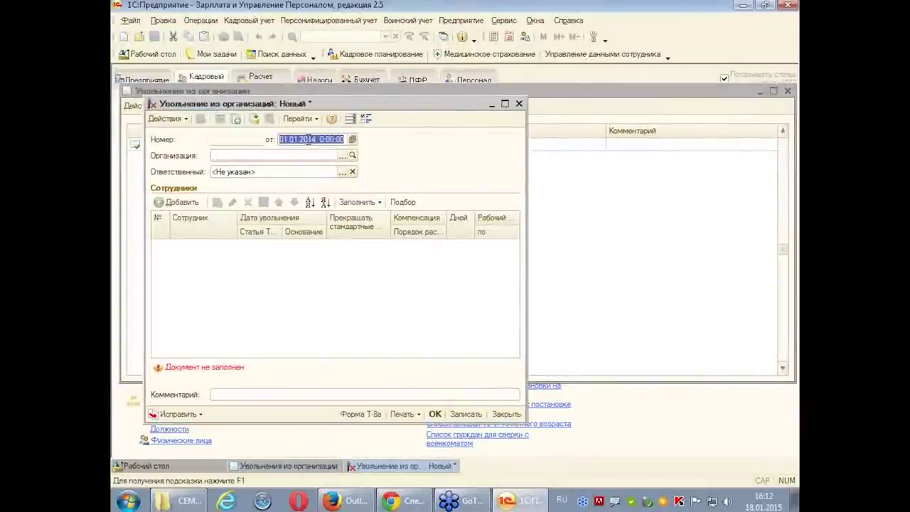
text(15.01.15)
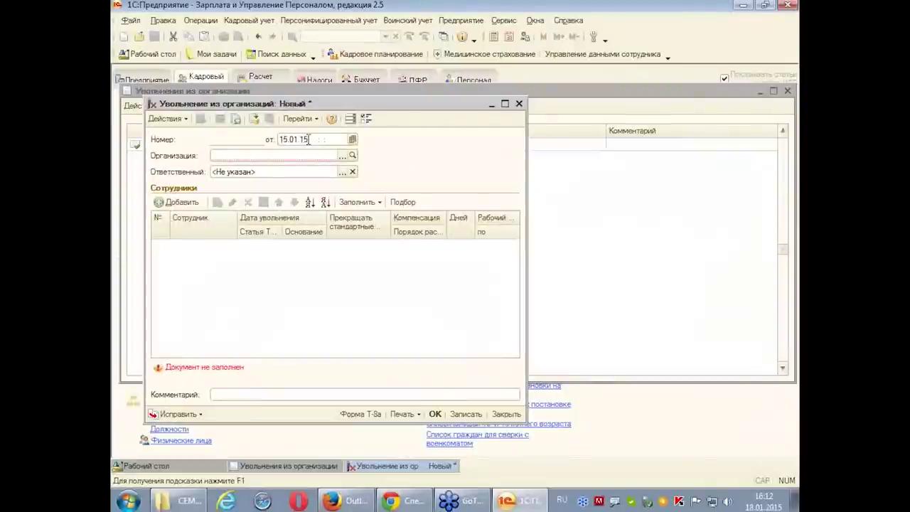
key(Return)
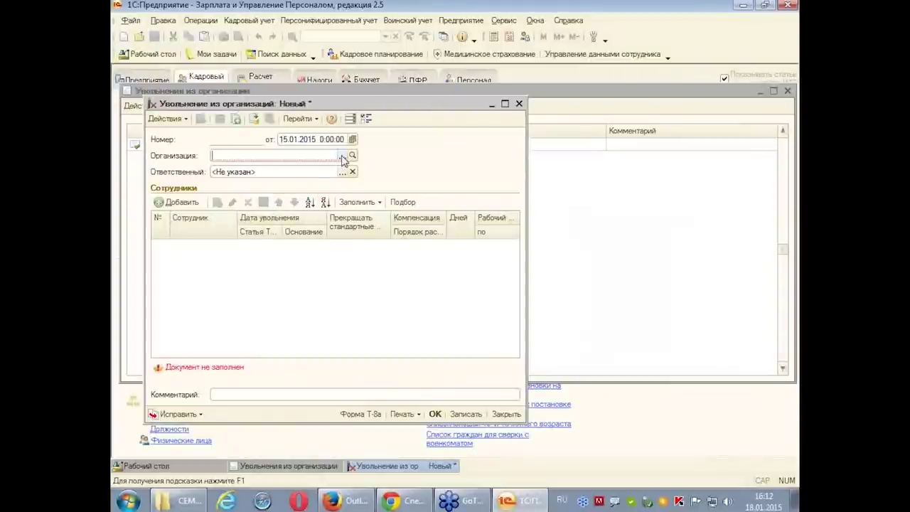
click(343, 156)
click(252, 171)
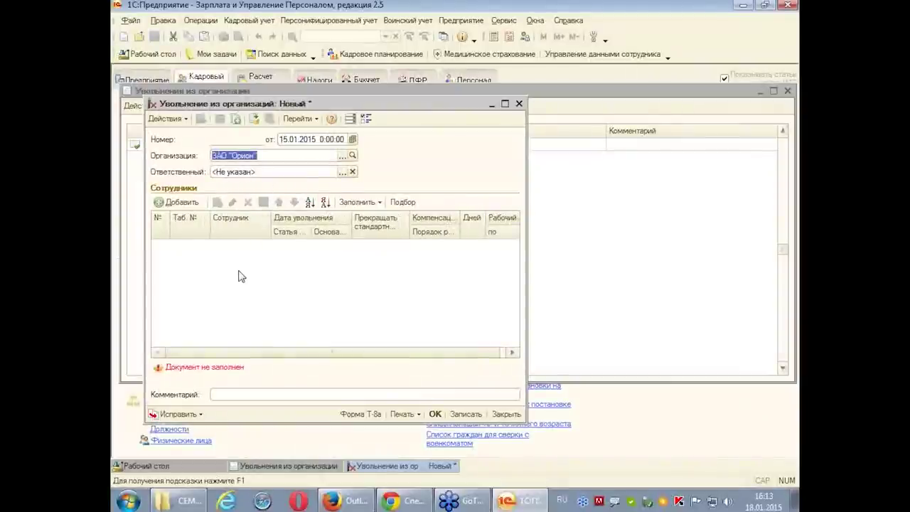
- Add the chief accountant of ЗАО "Орион" to the dismissal document with the dismissal date 25.01.2015
click(168, 202)
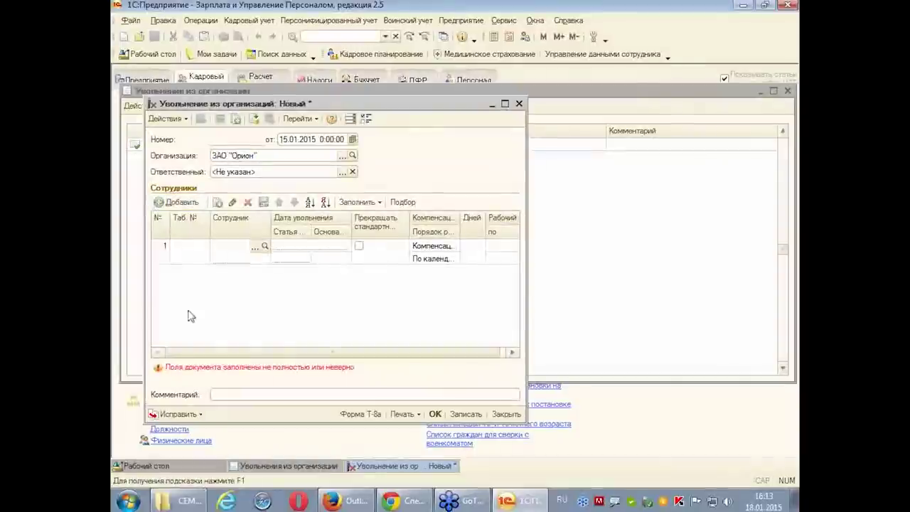
click(256, 246)
click(388, 266)
double_click(387, 266)
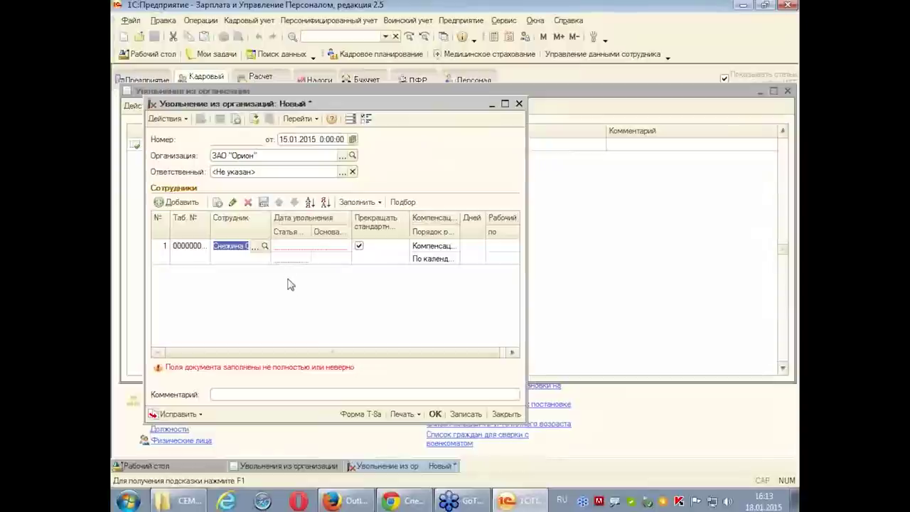
click(292, 245)
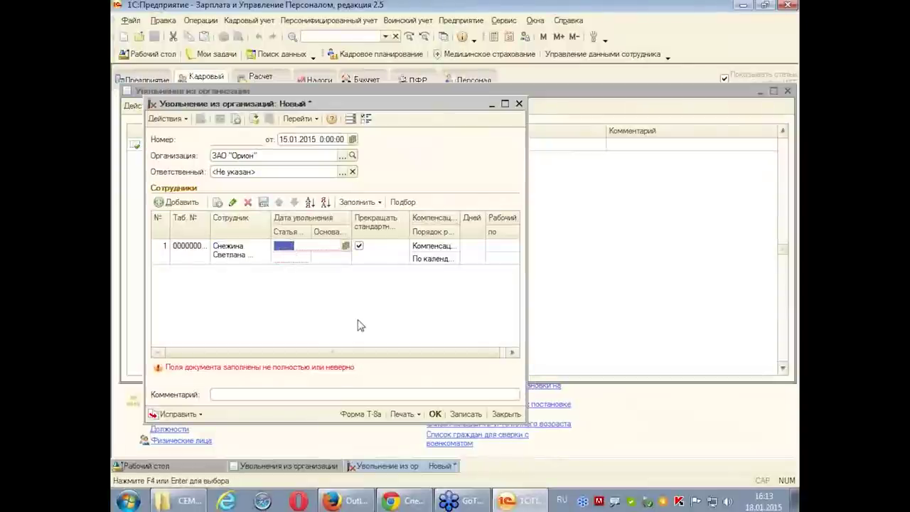
text(25.01)
key(Return)
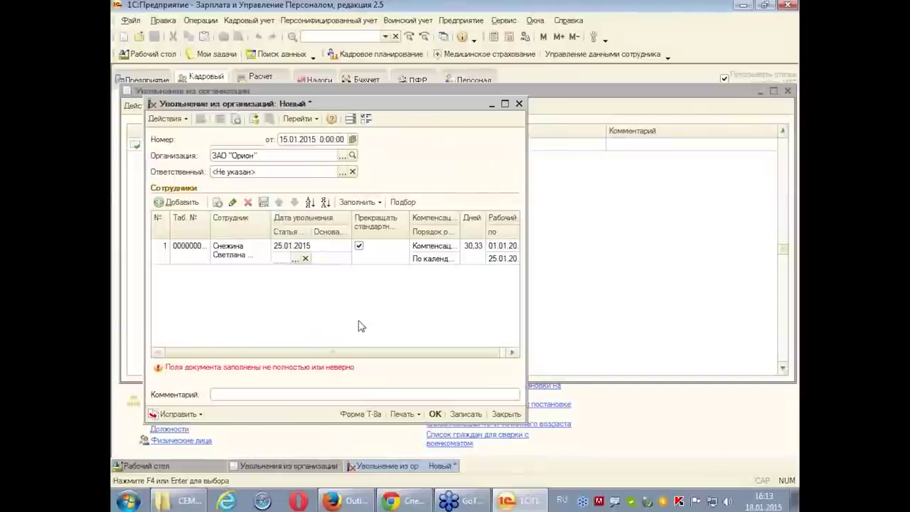
- Set the dismissal article to п. 3 ст. 77 ТК after checking the full list of grounds, and post the document
click(295, 258)
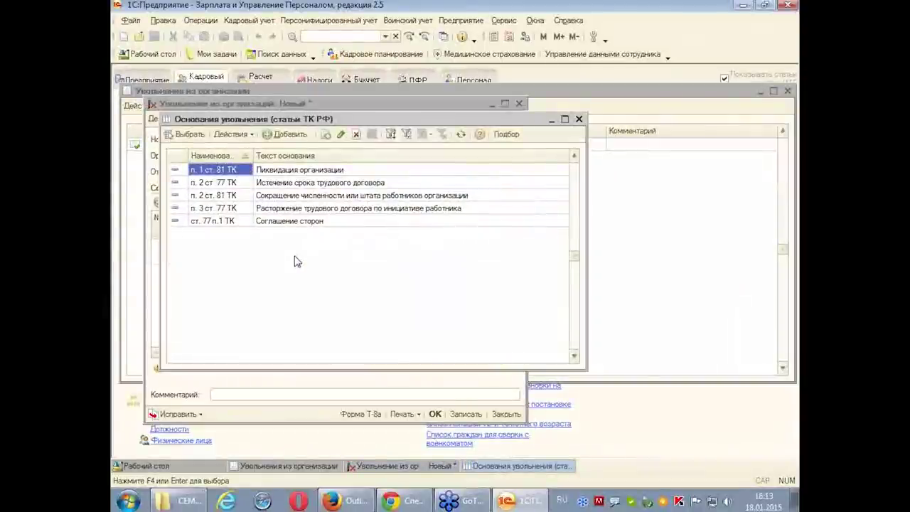
click(214, 209)
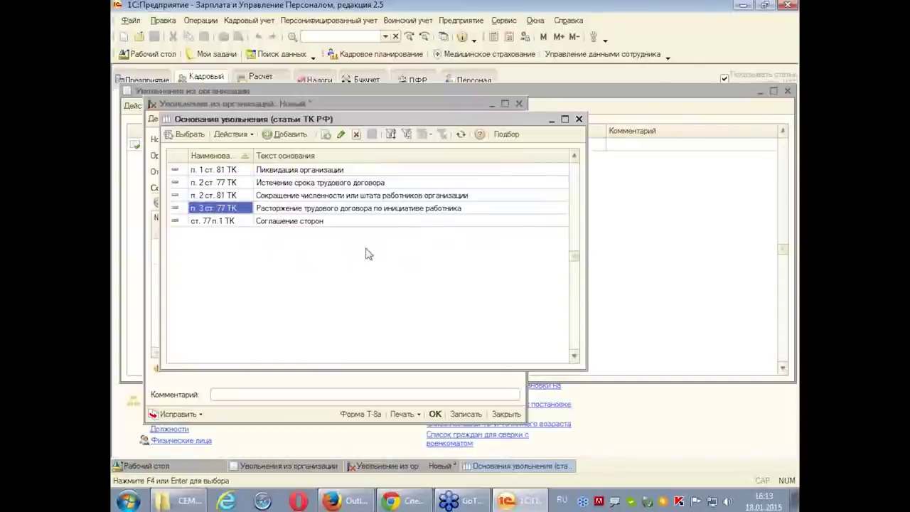
click(503, 136)
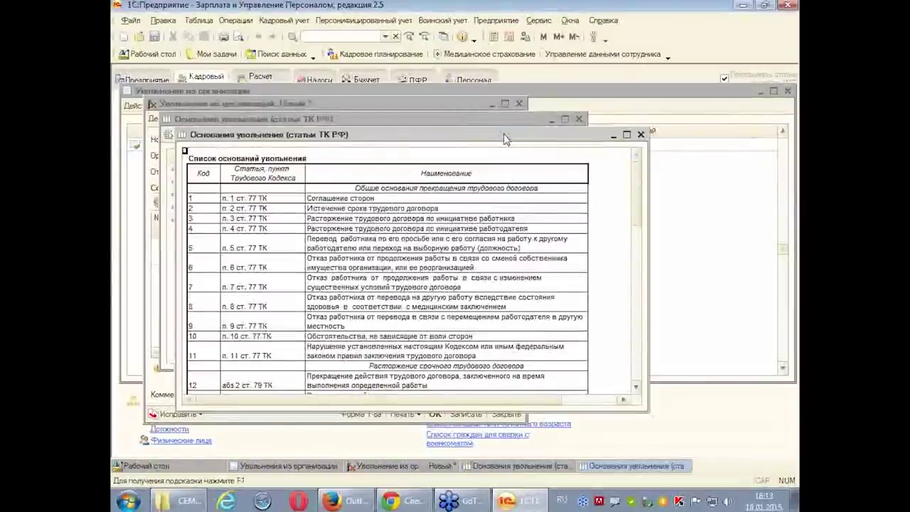
click(640, 134)
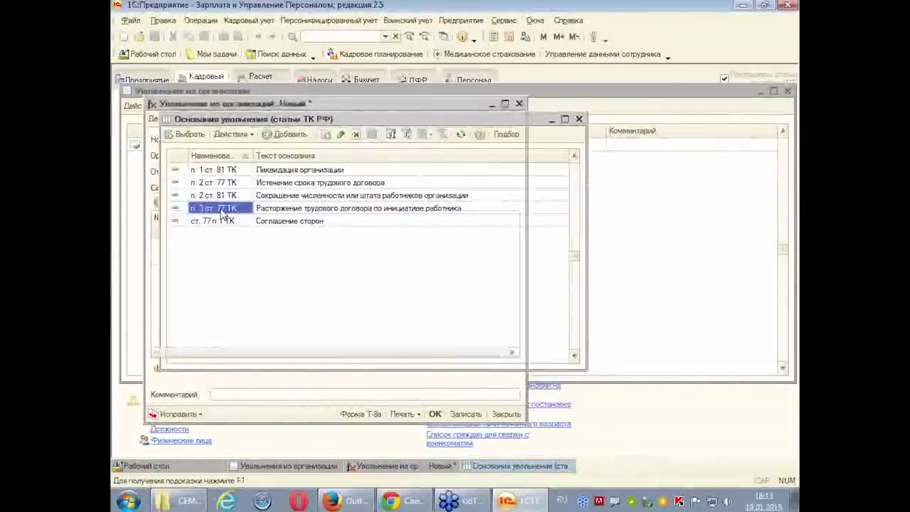
double_click(223, 215)
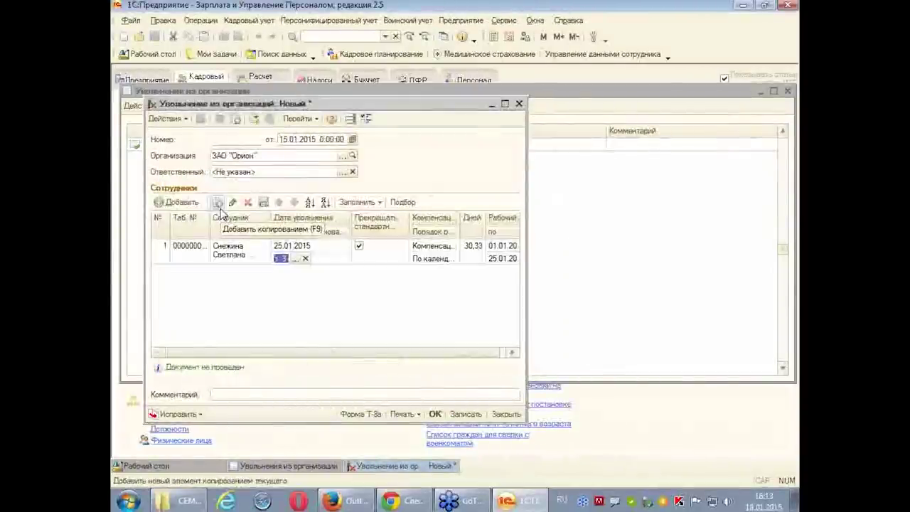
click(364, 261)
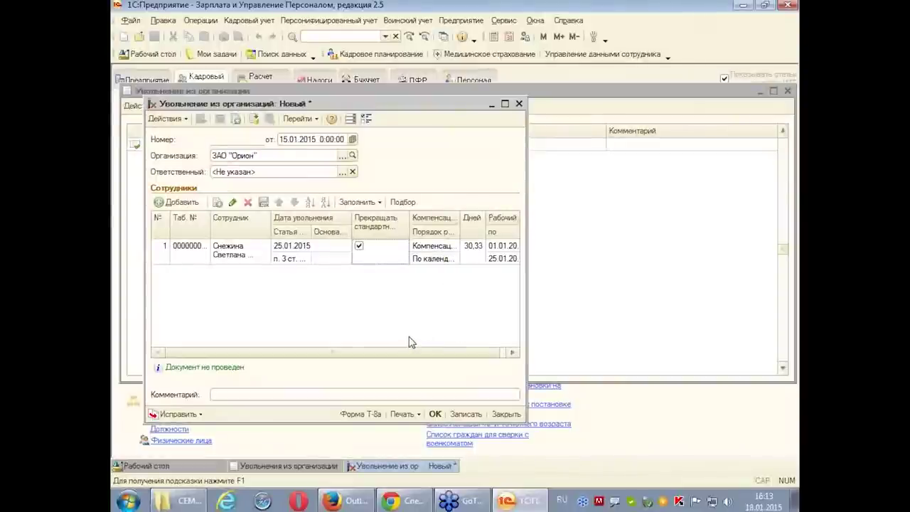
click(506, 105)
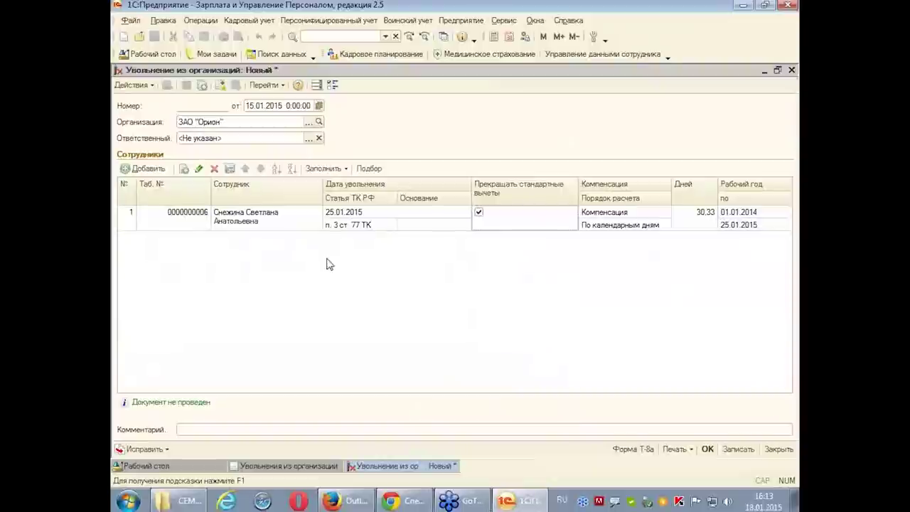
click(222, 85)
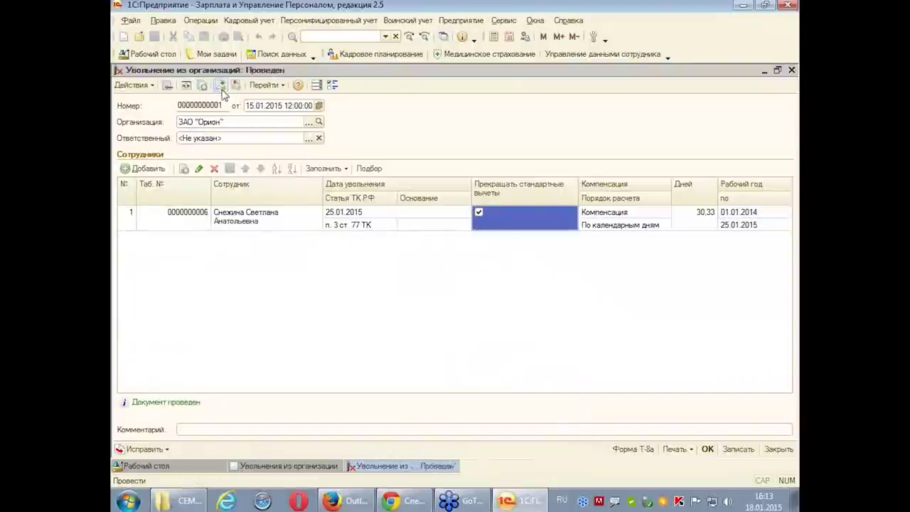
- Generate the printed dismissal order Форма Т-8, check its Основание field, and close it
click(690, 451)
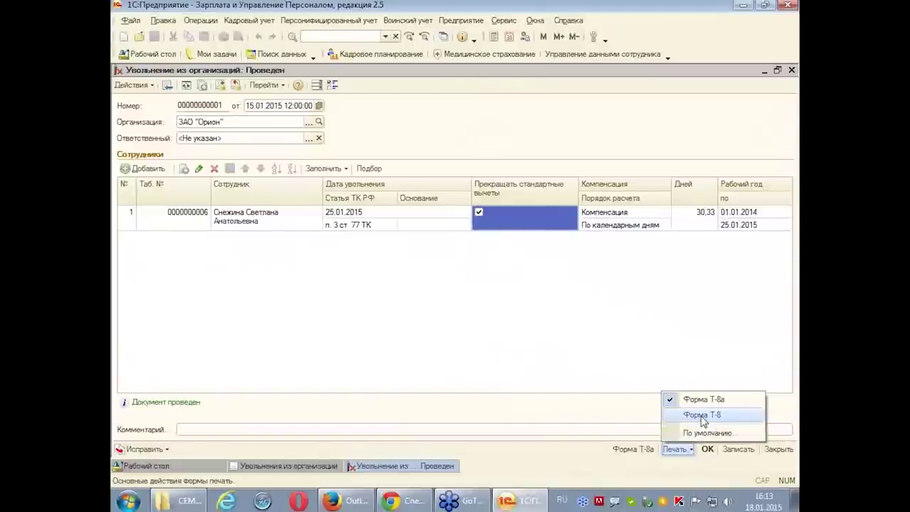
click(701, 415)
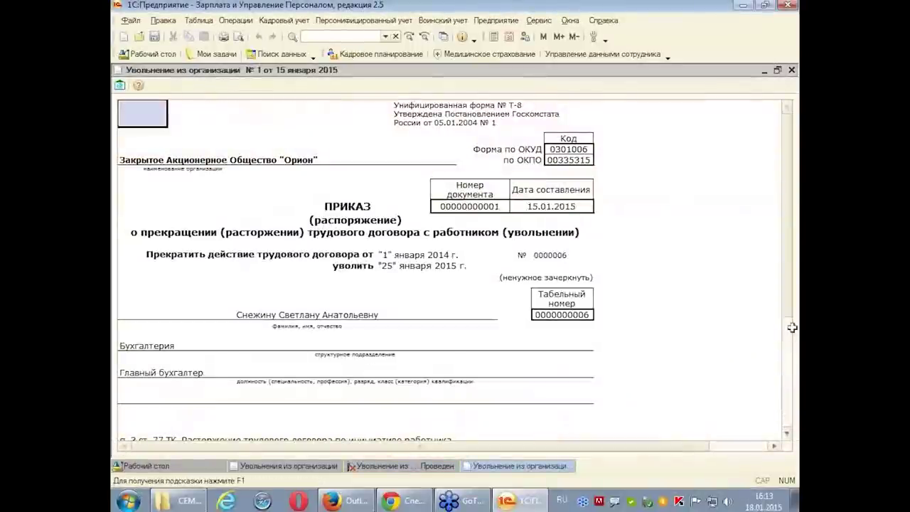
drag(789, 317, 797, 462)
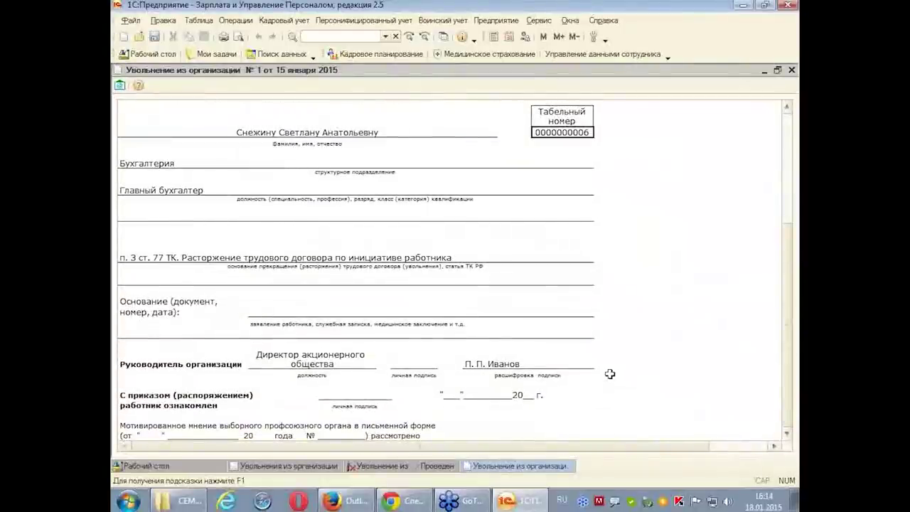
click(266, 311)
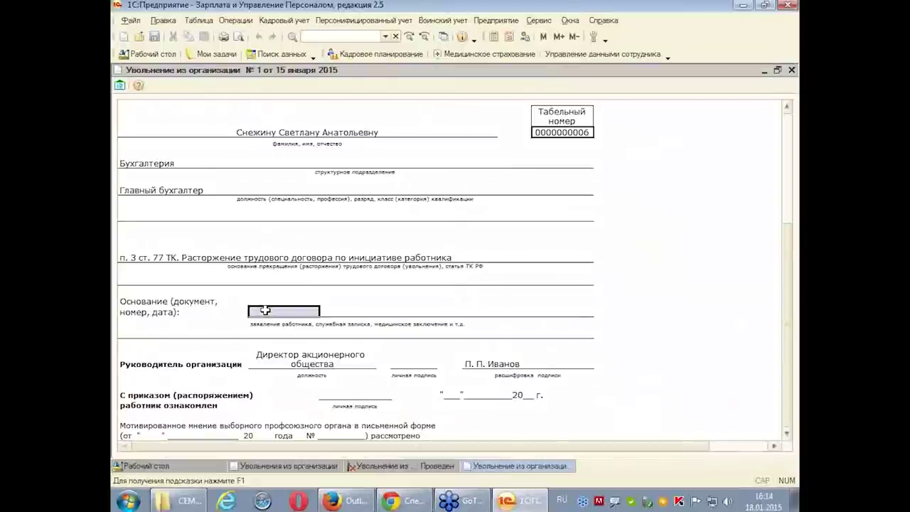
click(792, 70)
- Enter "Соглашение сторон" as the Основание of the employee's dismissal and post the document again
click(437, 226)
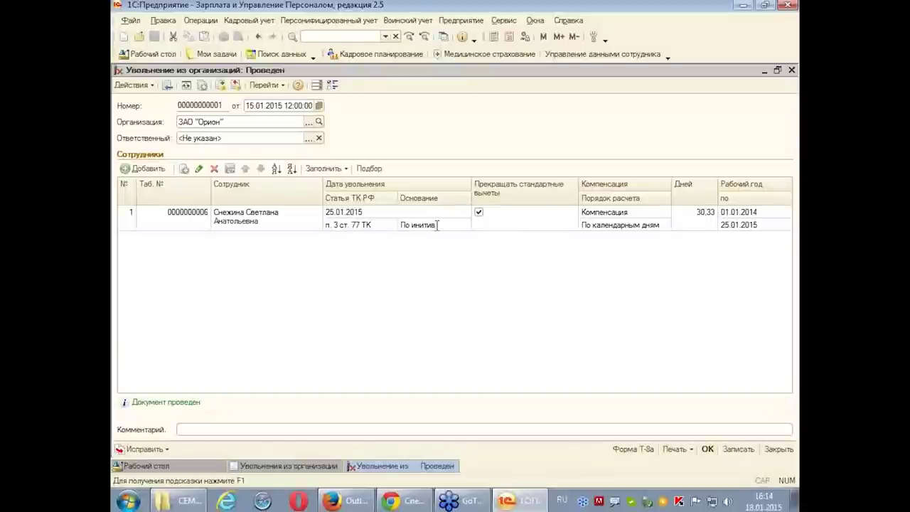
key(BackSpace)
key(BackSpace)
key(BackSpace)
key(BackSpace)
key(BackSpace)
key(BackSpace)
key(BackSpace)
key(BackSpace)
key(BackSpace)
text(Соглашение сторо)
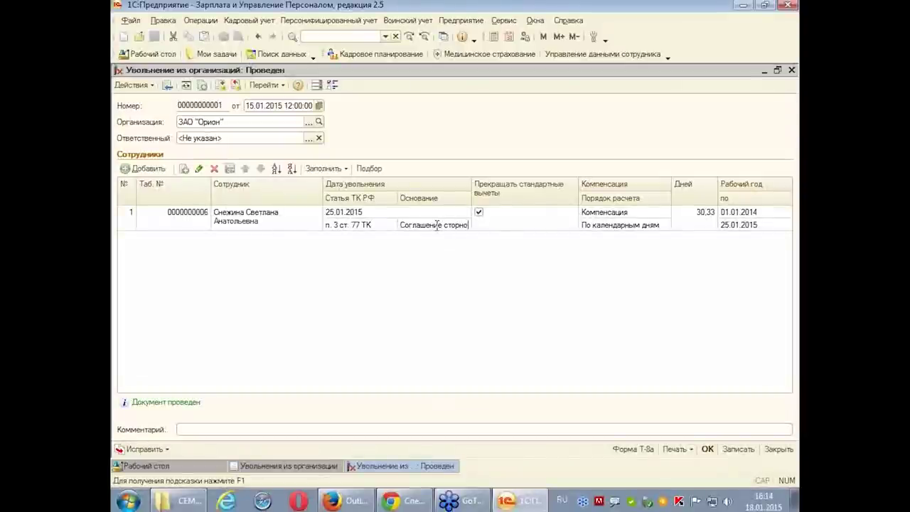
key(BackSpace)
key(BackSpace)
key(BackSpace)
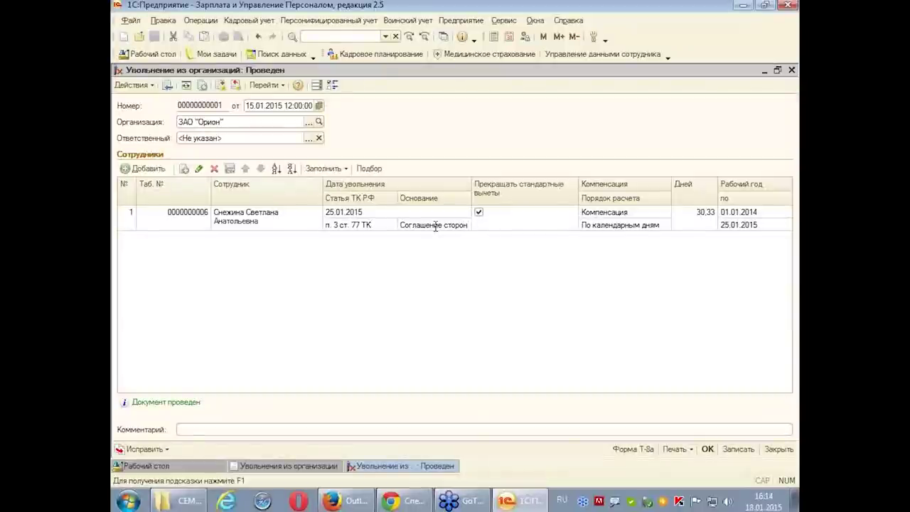
click(349, 309)
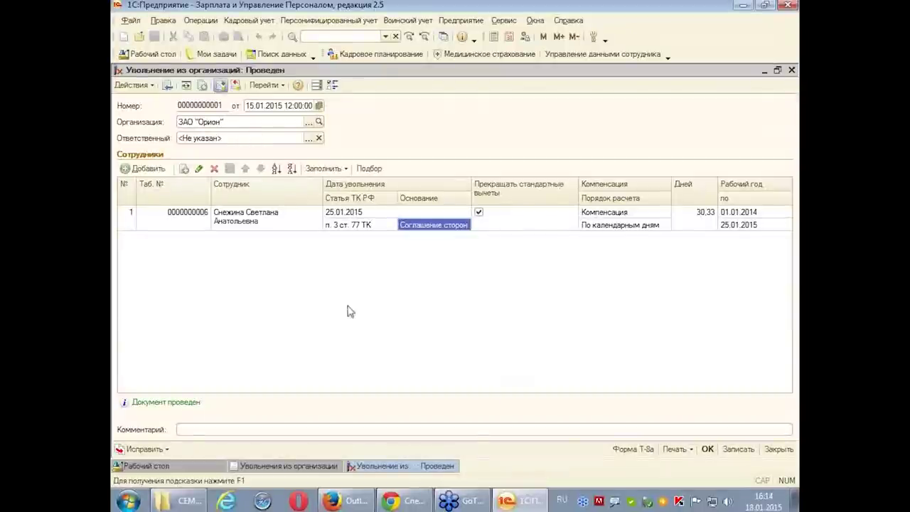
- Generate the updated Форма Т-8 order, review it to the end, and close it along with the dismissal document and list
click(680, 451)
click(695, 417)
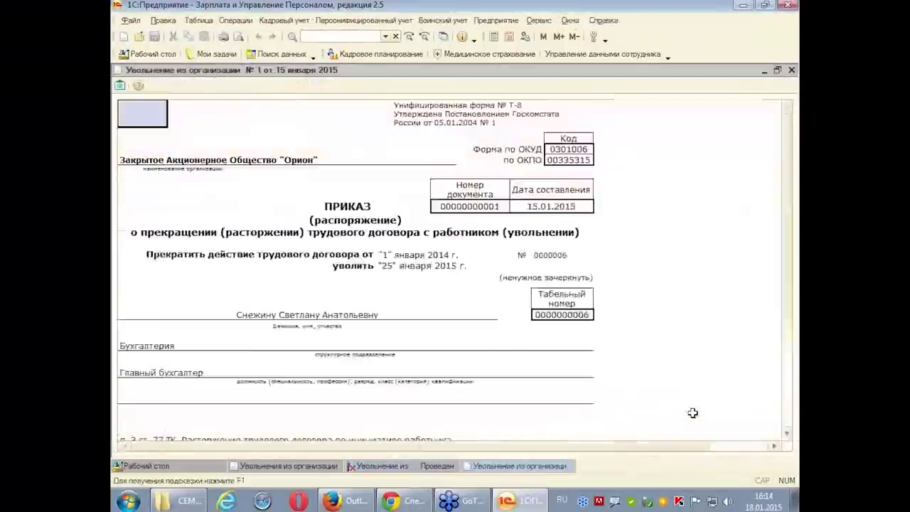
scroll(691, 413, down, 4)
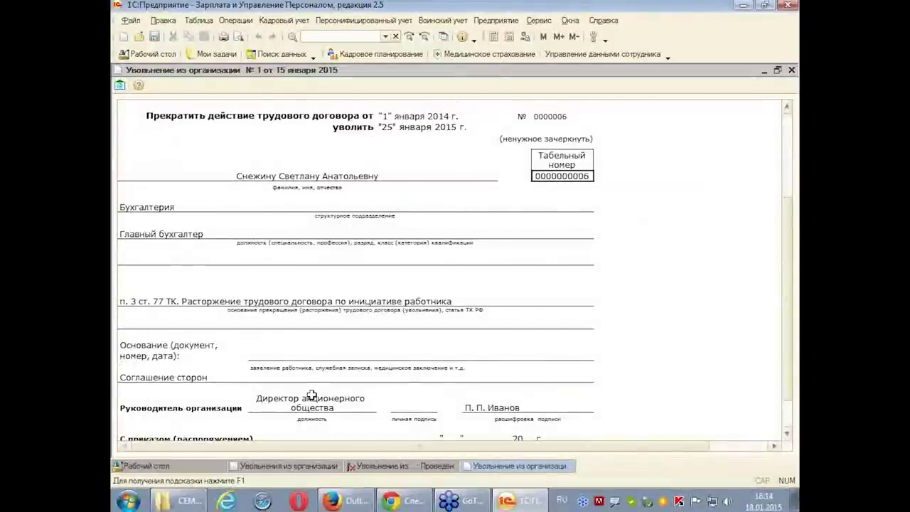
click(787, 434)
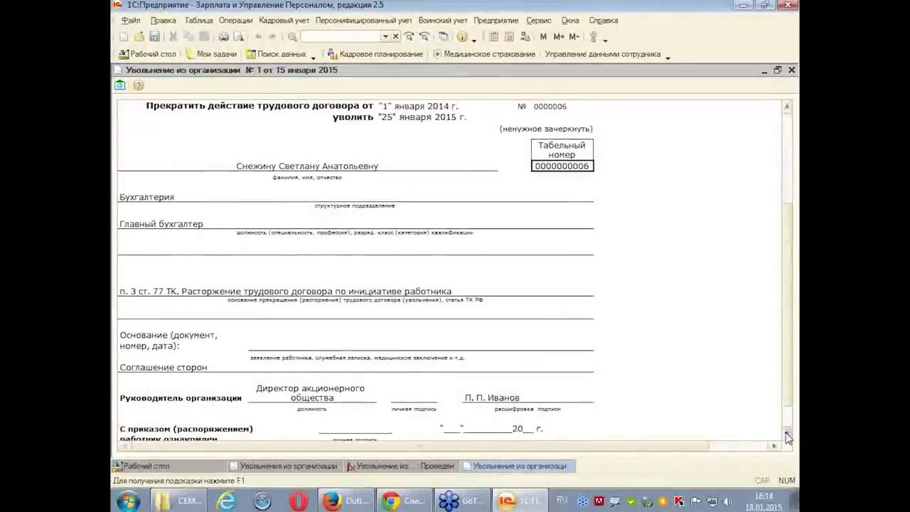
click(787, 434)
click(787, 433)
click(787, 435)
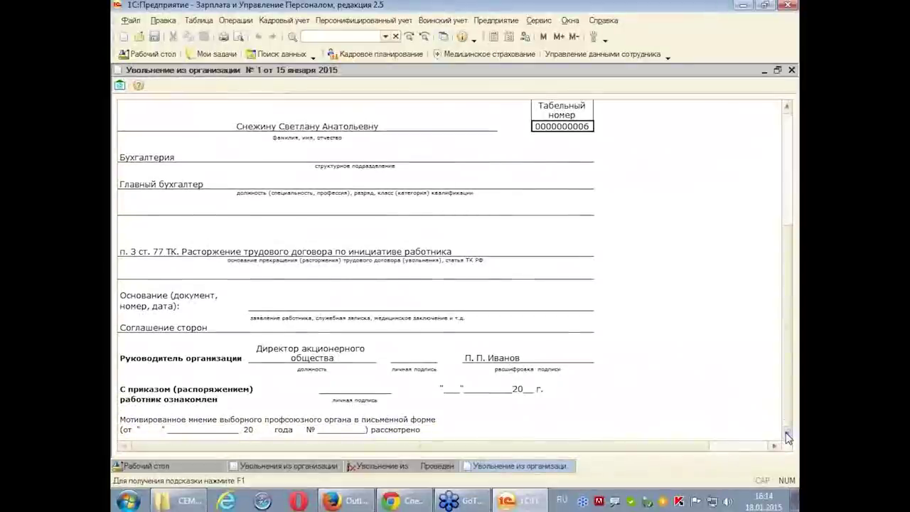
click(787, 435)
click(787, 436)
click(787, 436)
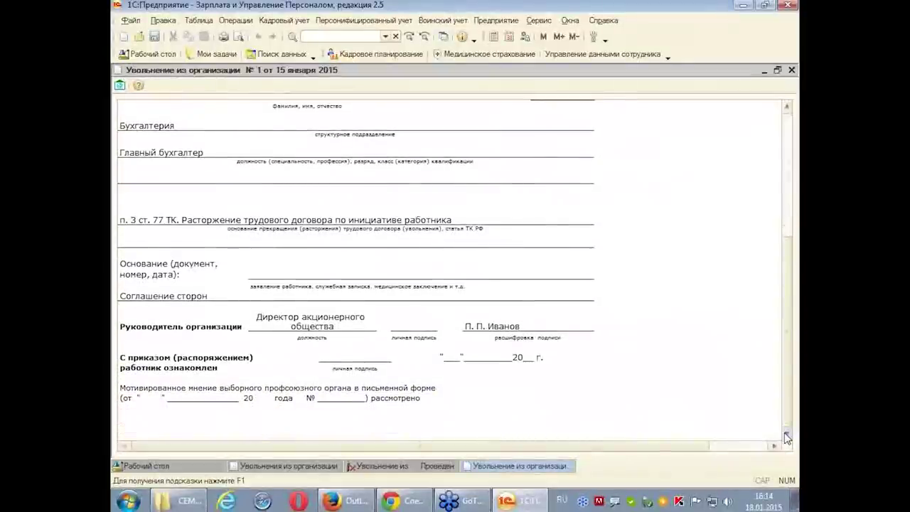
click(791, 70)
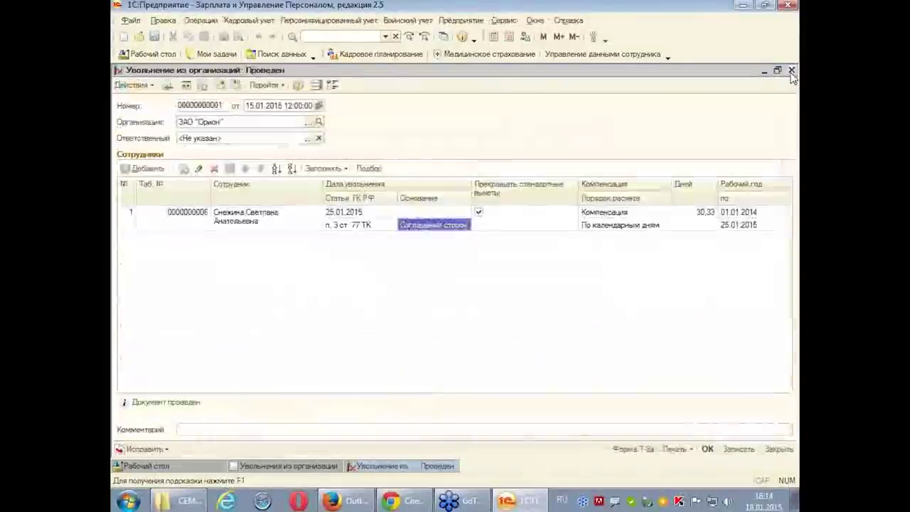
click(708, 449)
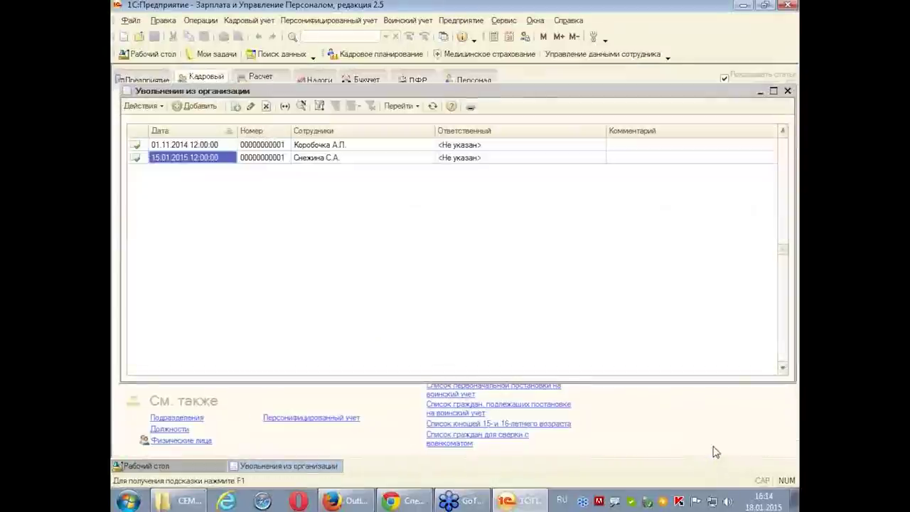
click(787, 92)
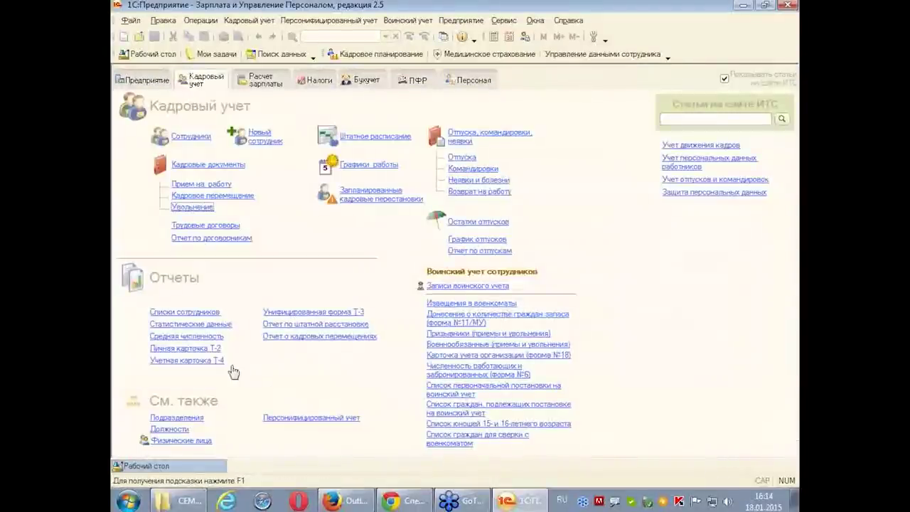
- Open the Списки сотрудников report at full size and generate its Список сотрудников организации variant for ЗАО "Орион"
click(196, 314)
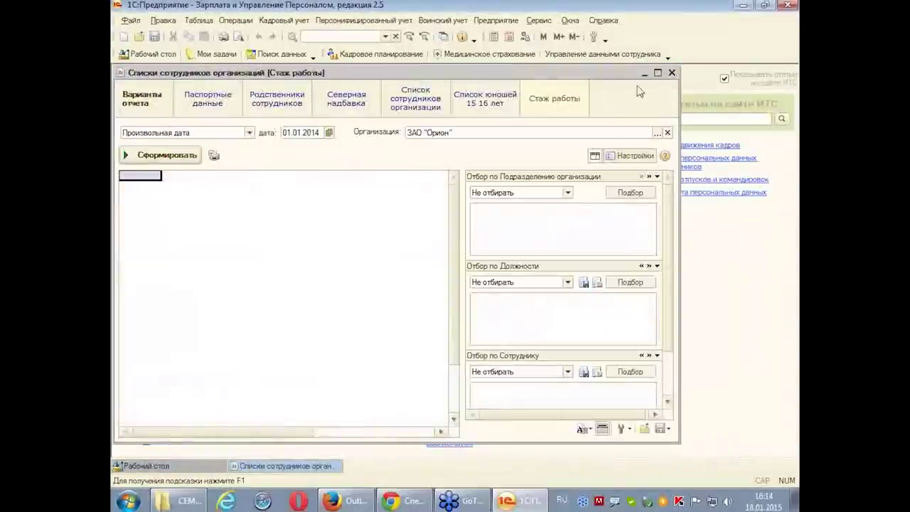
click(658, 72)
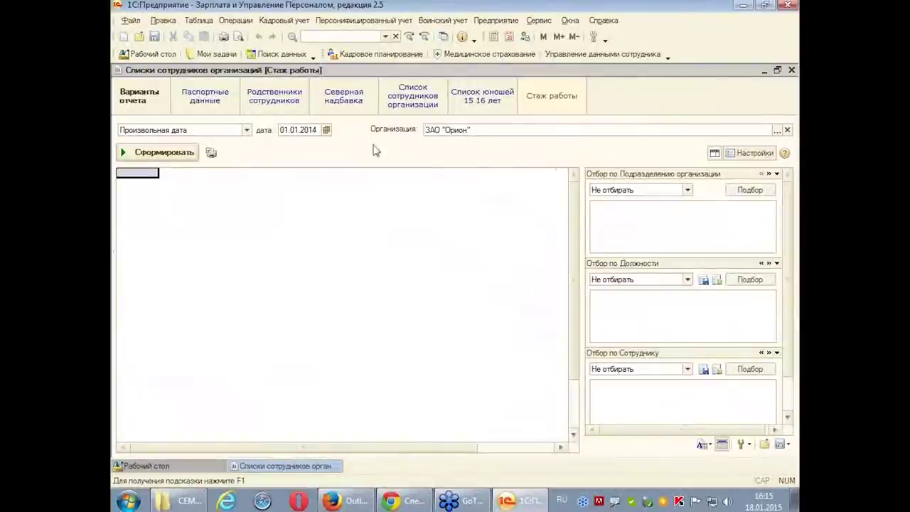
click(409, 101)
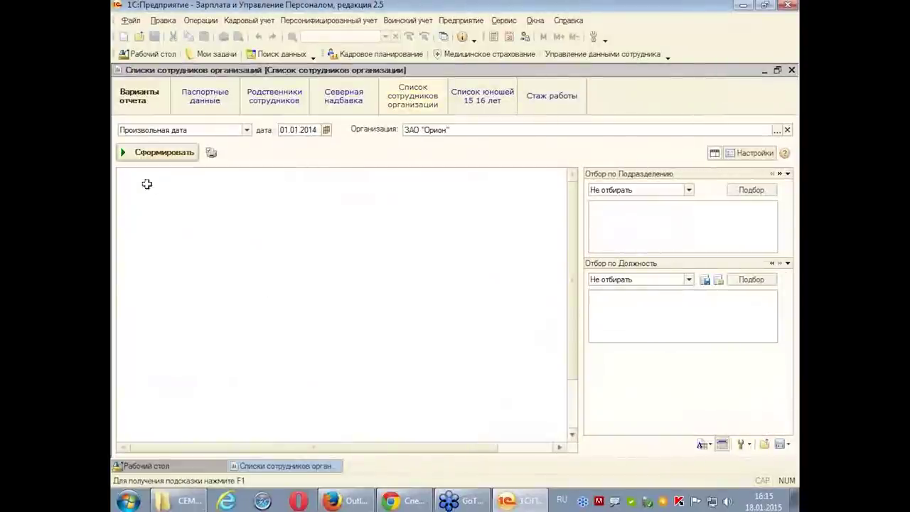
click(178, 152)
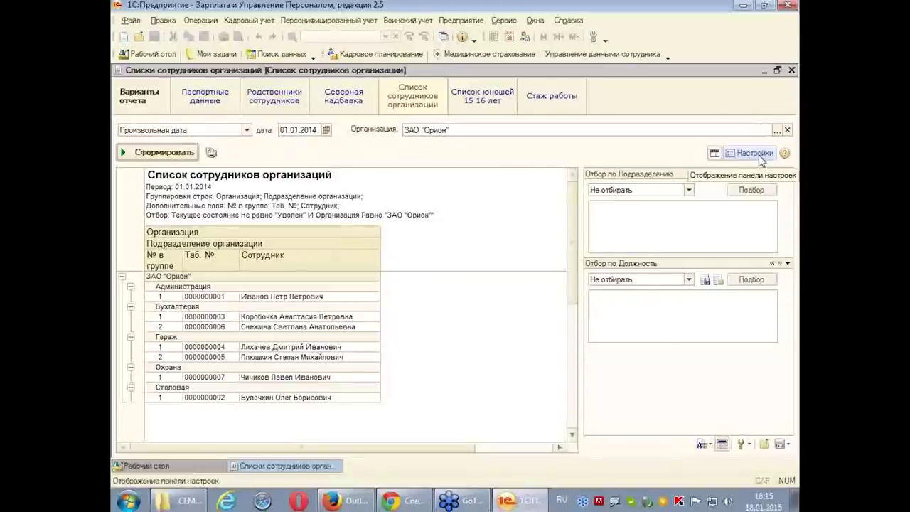
- Add the worker data fields ИНН and Страховой номер ПФР to the columns in the employee list's report structure
click(746, 446)
click(730, 397)
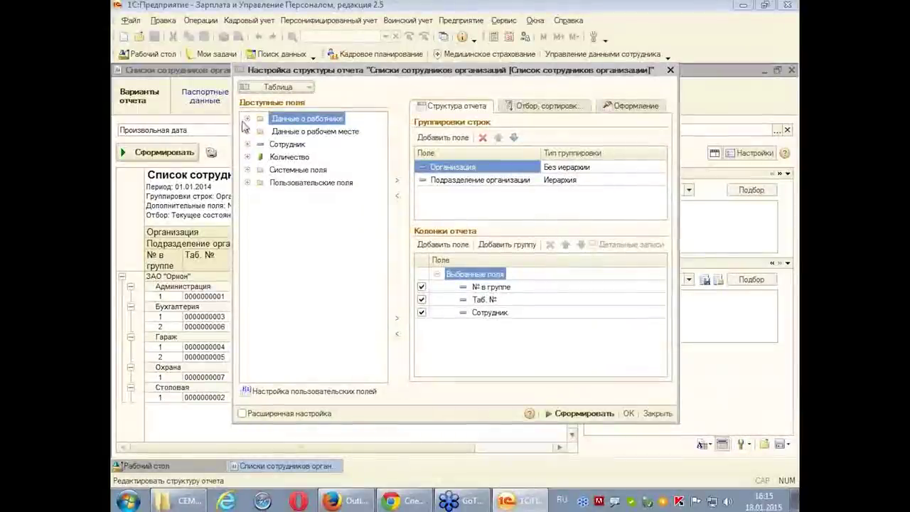
click(247, 119)
scroll(387, 235, down, 3)
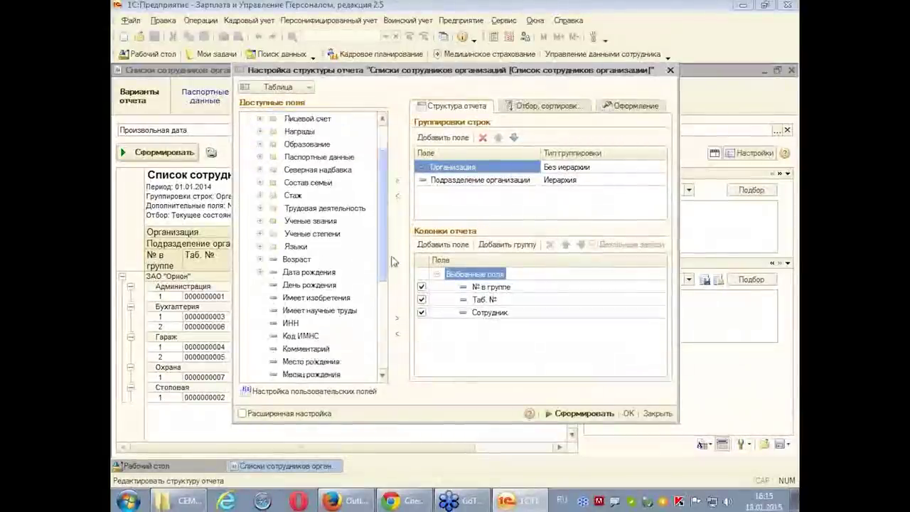
click(291, 285)
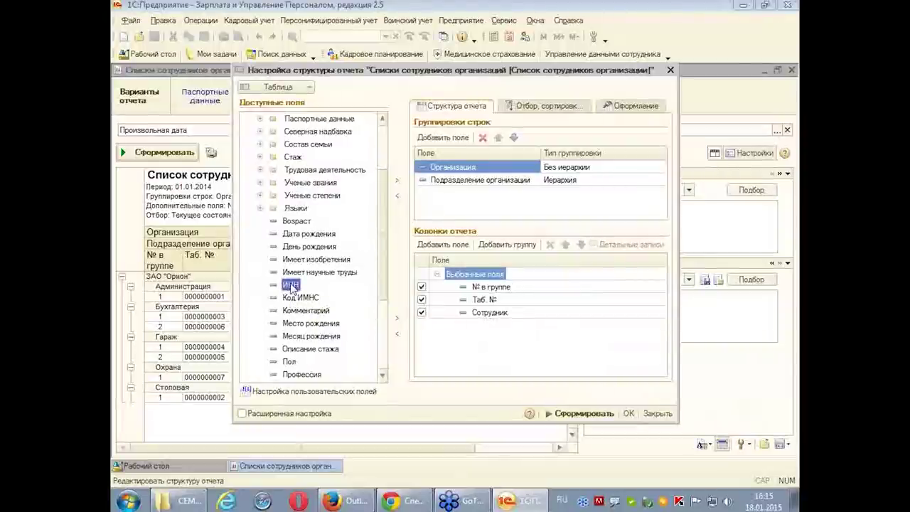
drag(291, 285, 439, 331)
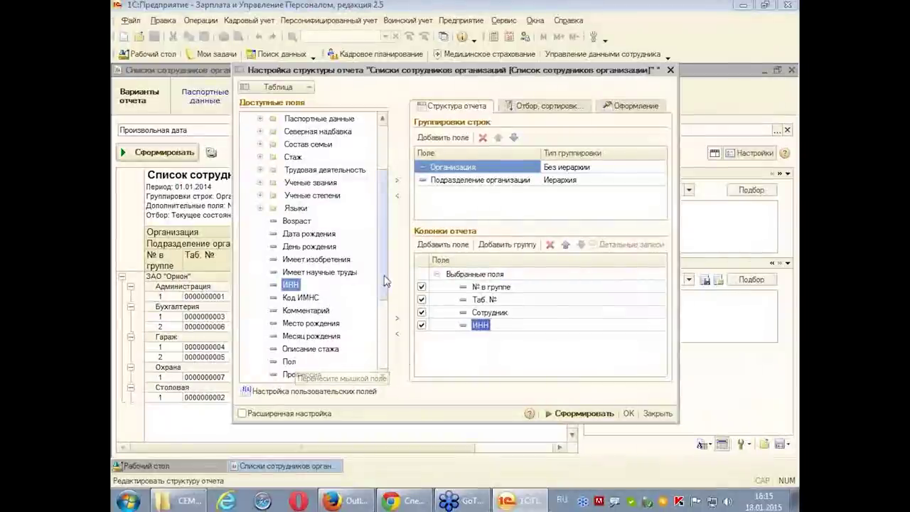
scroll(384, 281, down, 2)
click(317, 339)
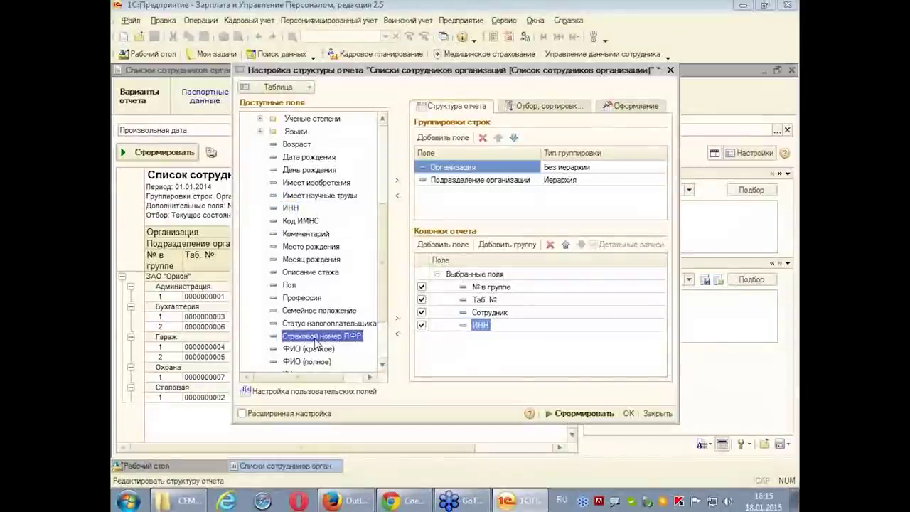
drag(317, 342, 438, 348)
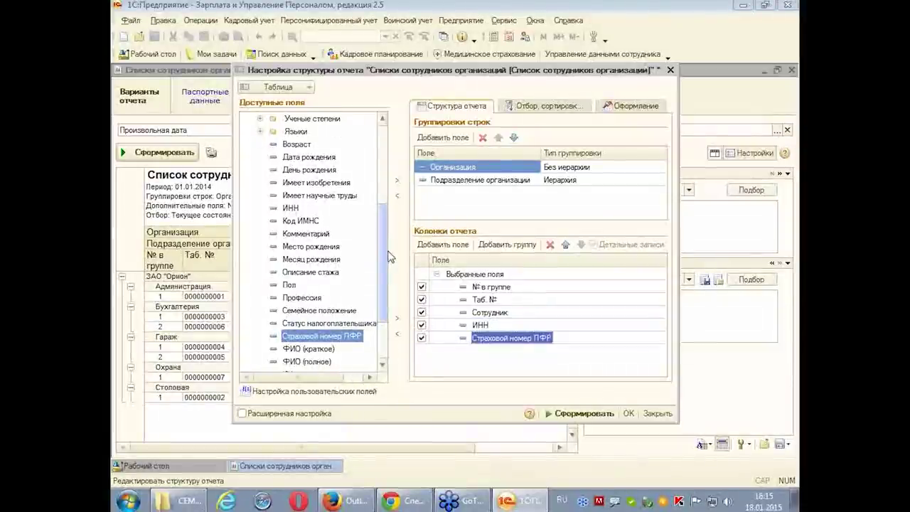
- Add the Паспортные данные field group to the report columns and generate the employee list again
drag(390, 257, 397, 182)
click(281, 209)
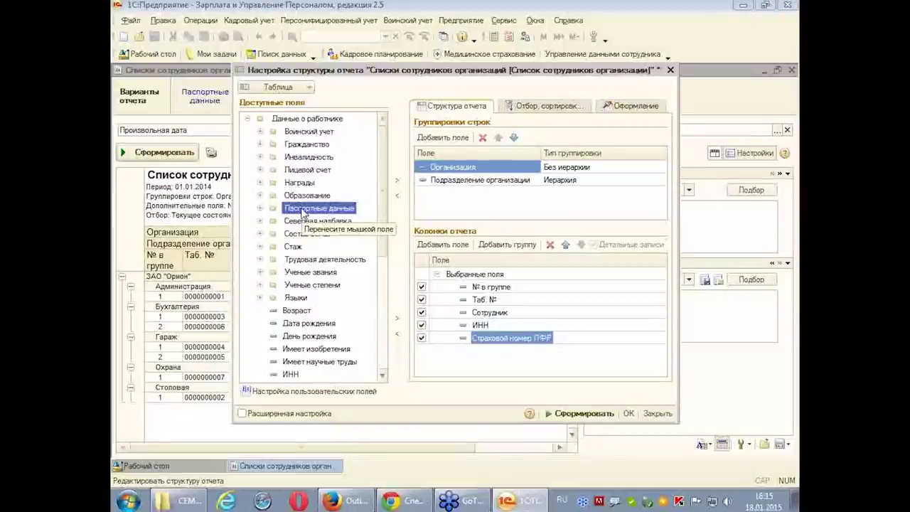
drag(302, 212, 430, 355)
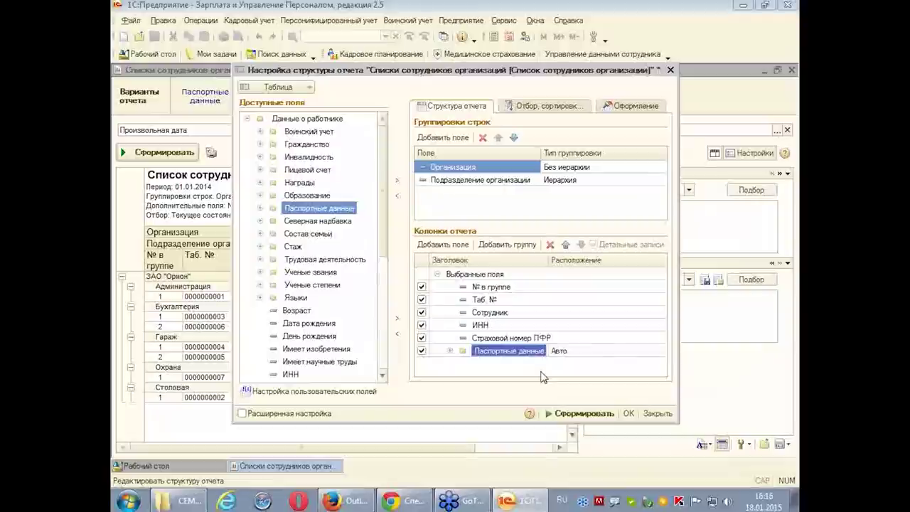
click(580, 413)
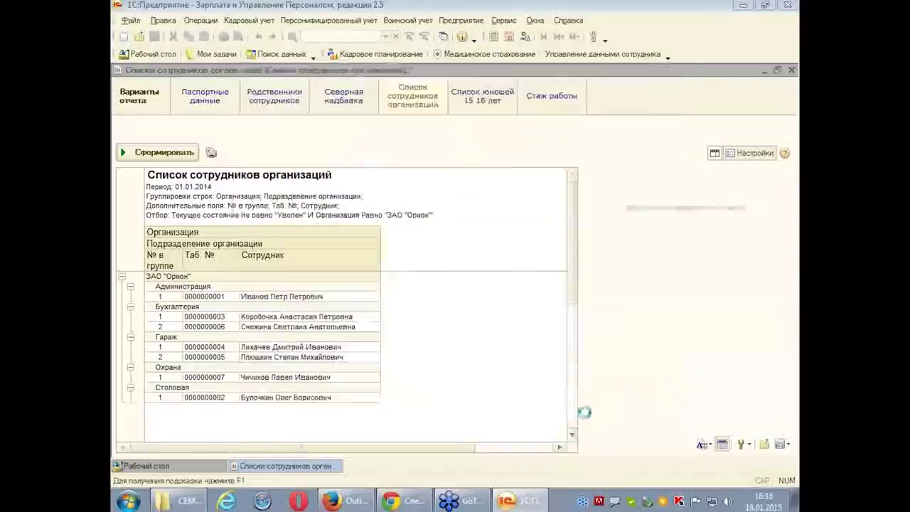
- Hide the report's settings panel and review the employee list across all its columns, including the passport data
click(753, 153)
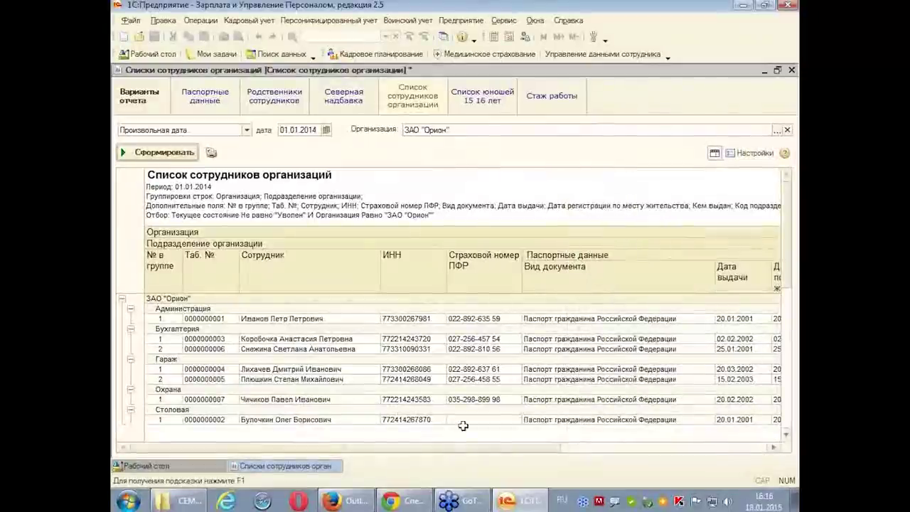
drag(459, 453, 666, 469)
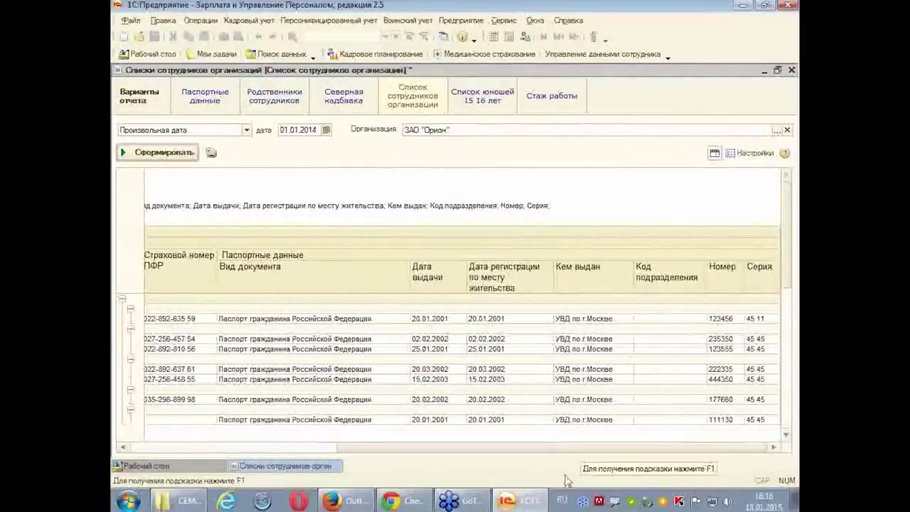
drag(557, 449, 348, 450)
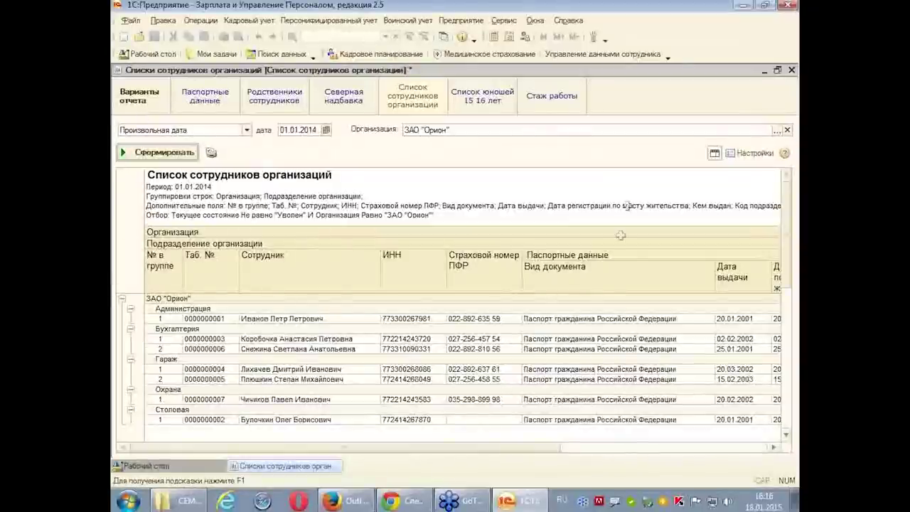
- Generate the Родственники сотрудников report variant for ЗАО "Орион" and review it to the end
click(285, 99)
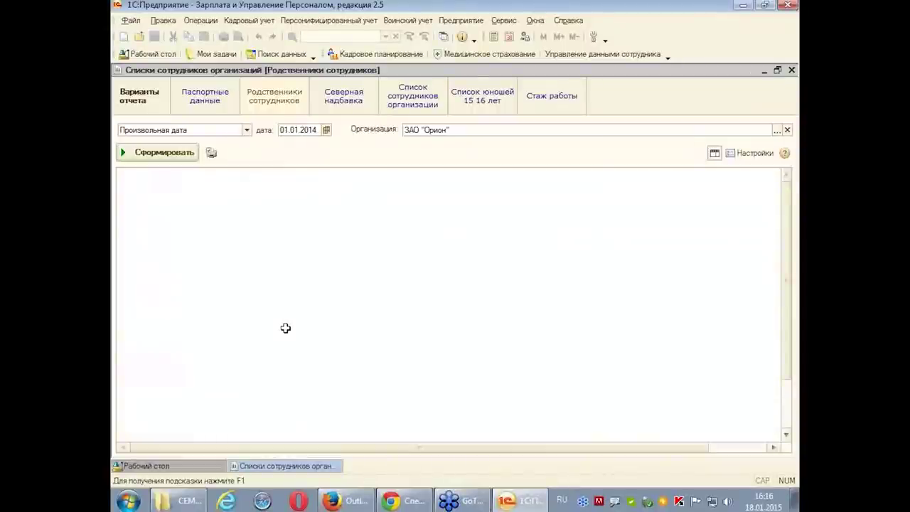
click(166, 152)
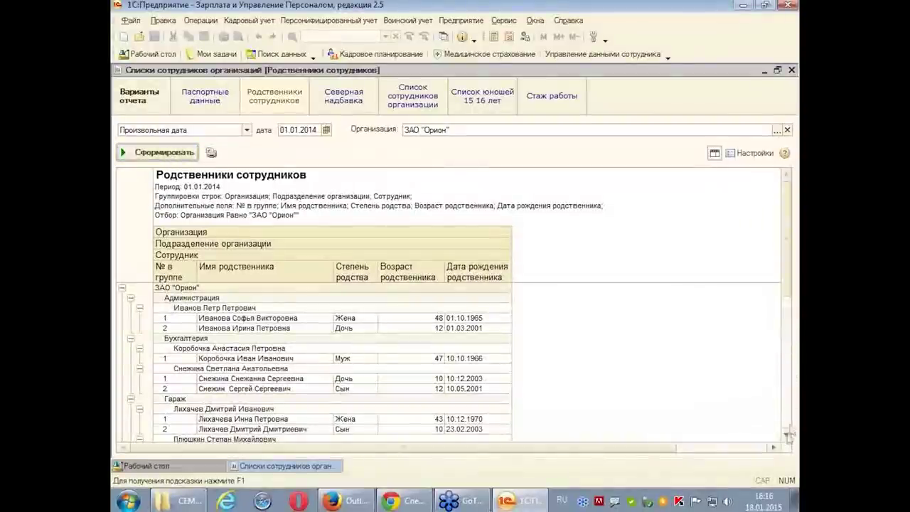
scroll(788, 435, down, 4)
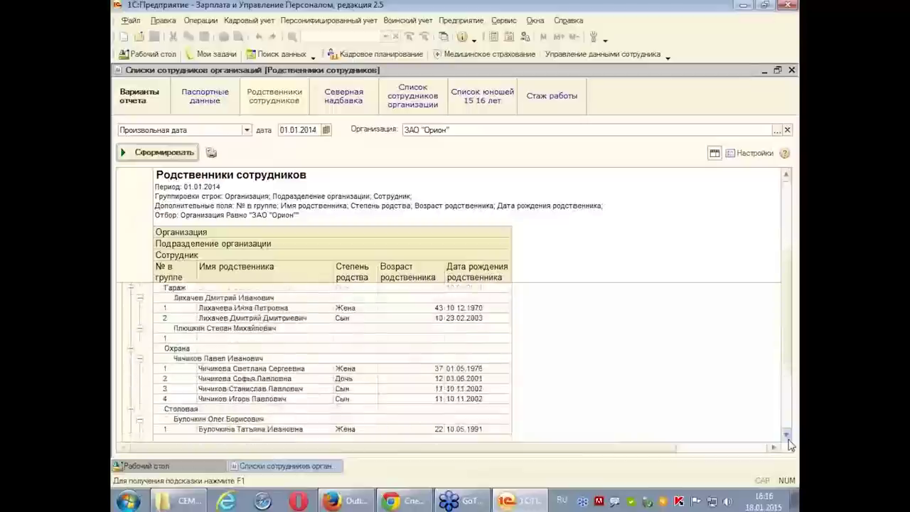
scroll(788, 435, down, 2)
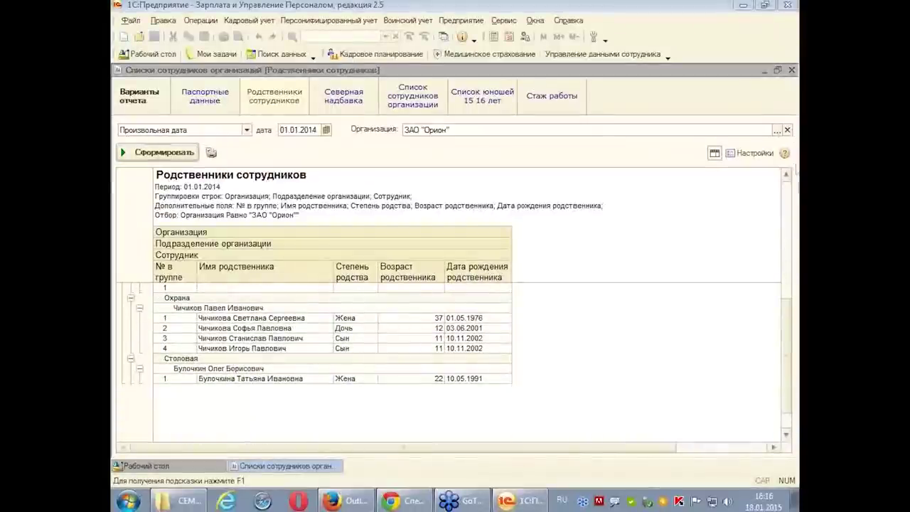
click(786, 175)
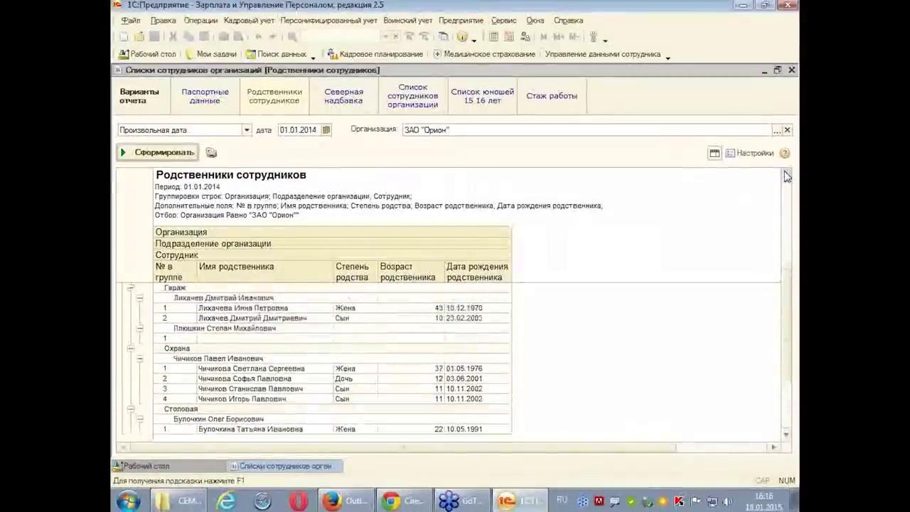
scroll(787, 175, up, 4)
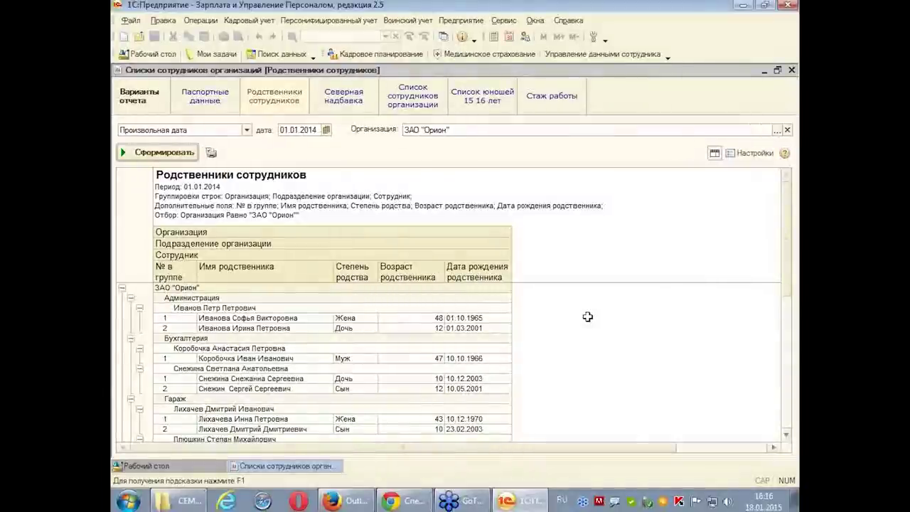
- Add Возраст родственника from the Состав семьи fields as a filter in the relatives report's structure settings
click(755, 153)
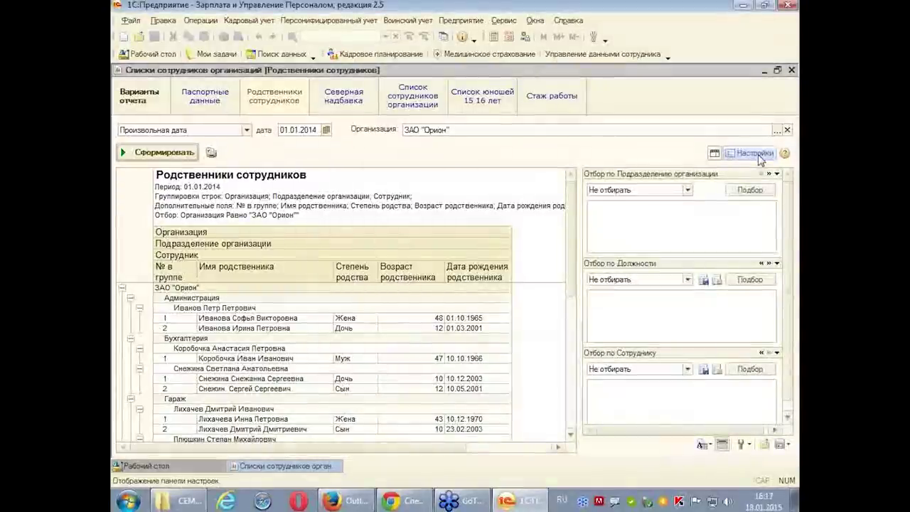
click(749, 445)
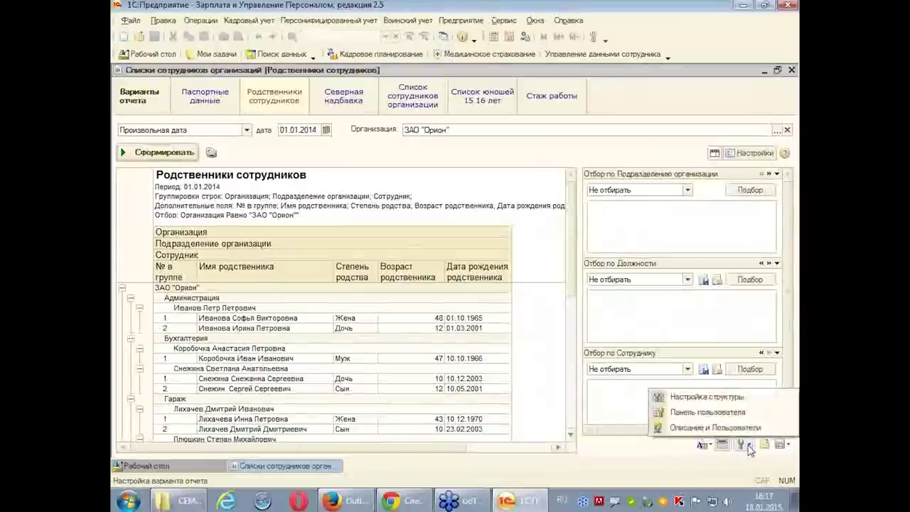
click(707, 397)
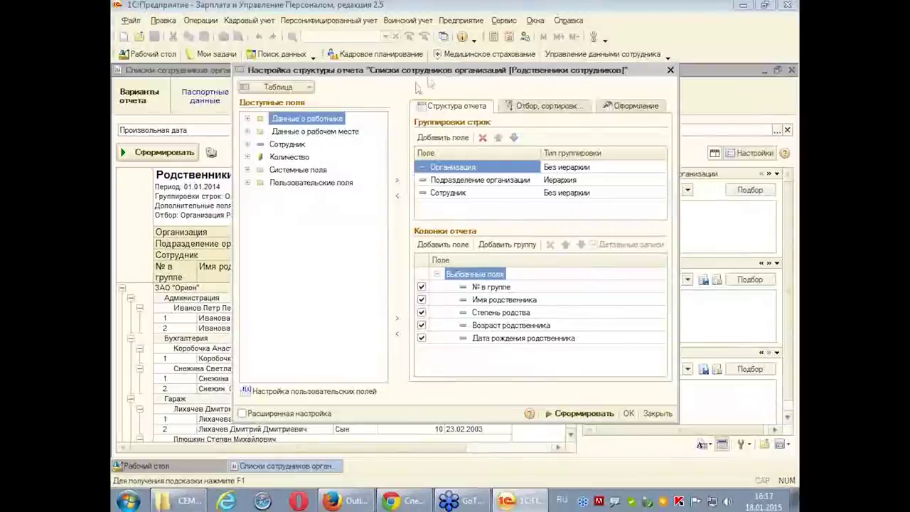
click(576, 112)
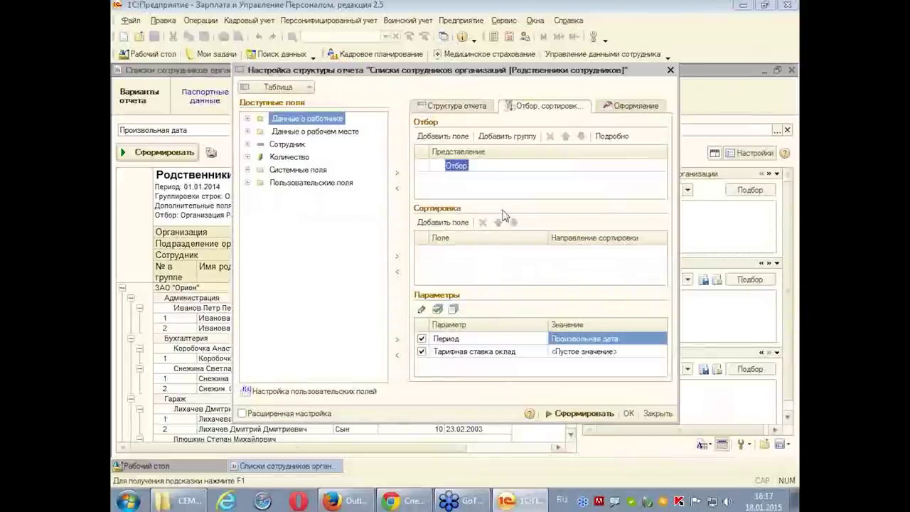
click(247, 118)
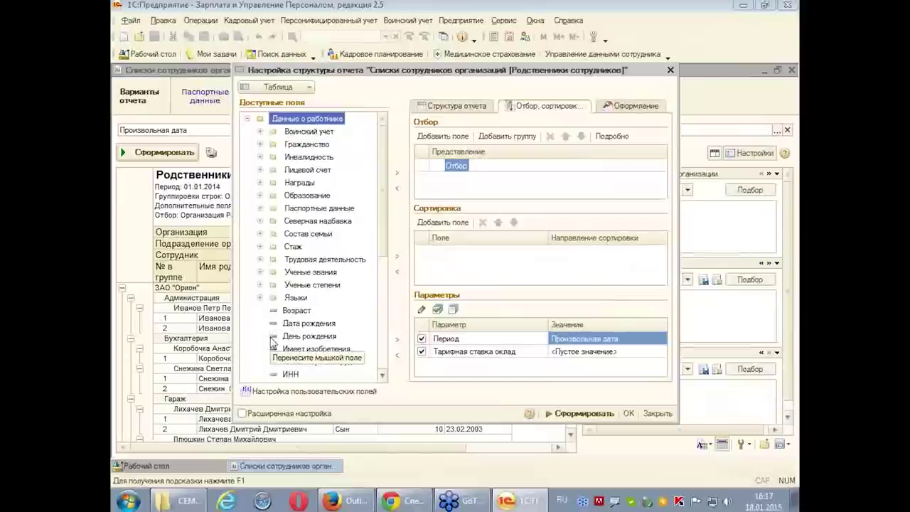
click(260, 237)
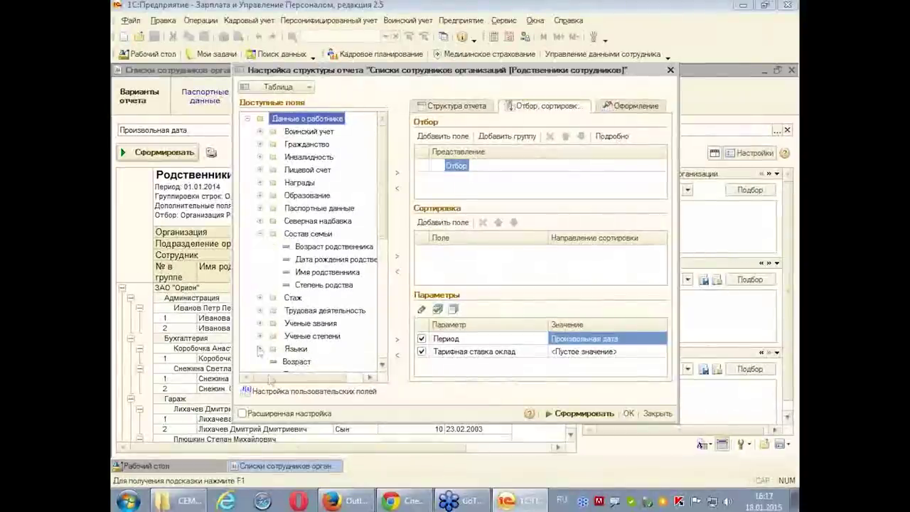
click(313, 248)
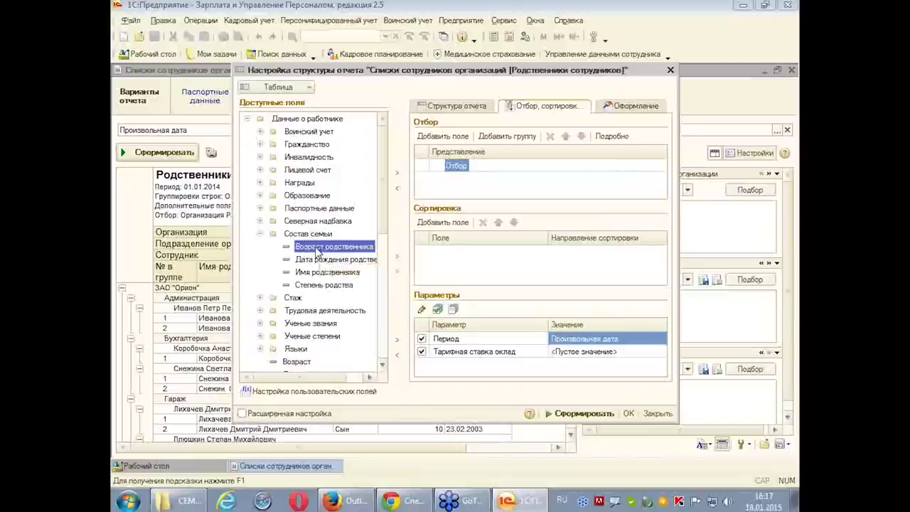
drag(318, 250, 435, 179)
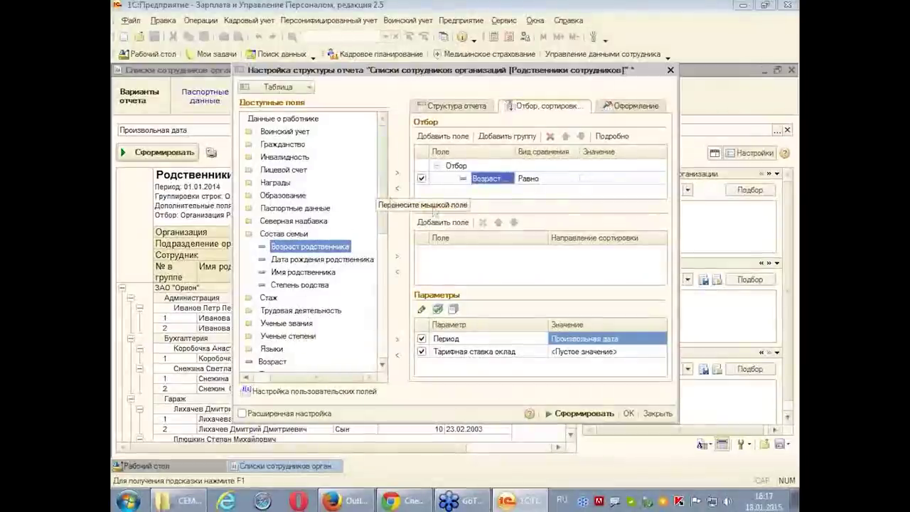
- Set the relative's age filter to Меньше или равно 14 and generate the relatives report again
click(569, 183)
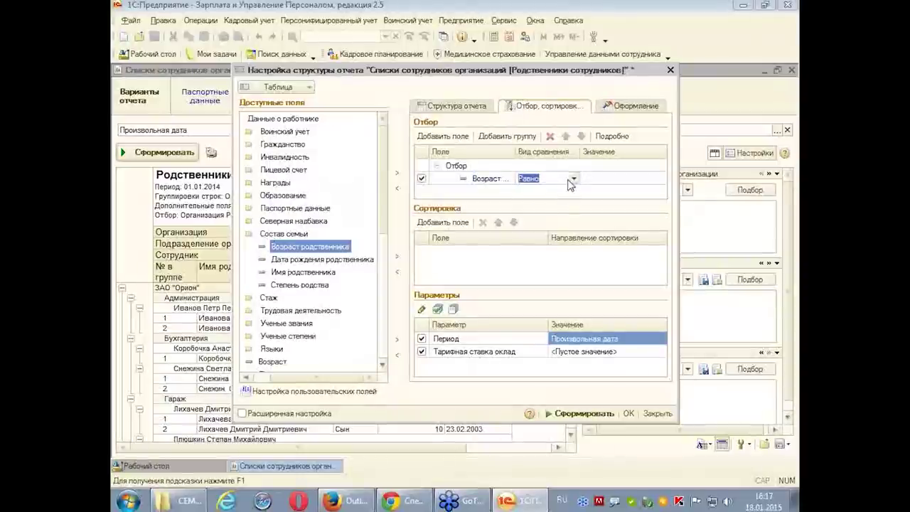
click(574, 180)
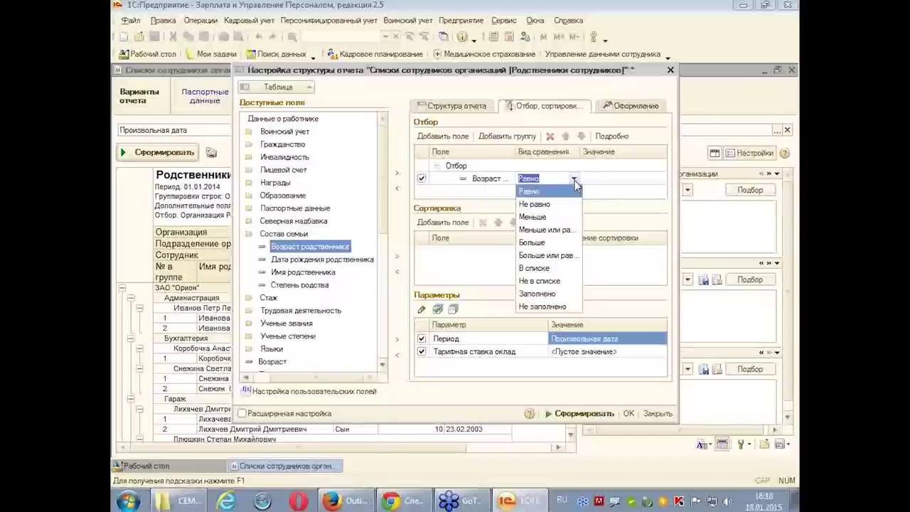
click(558, 232)
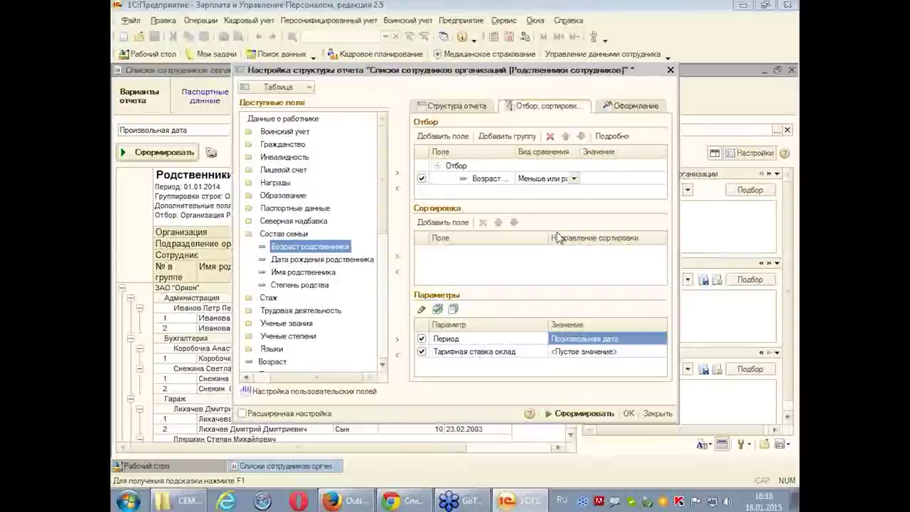
click(638, 179)
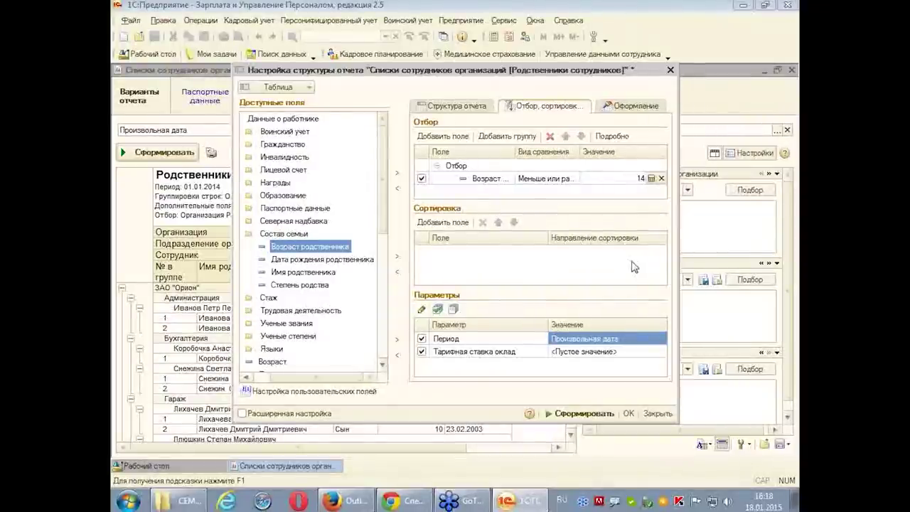
click(592, 419)
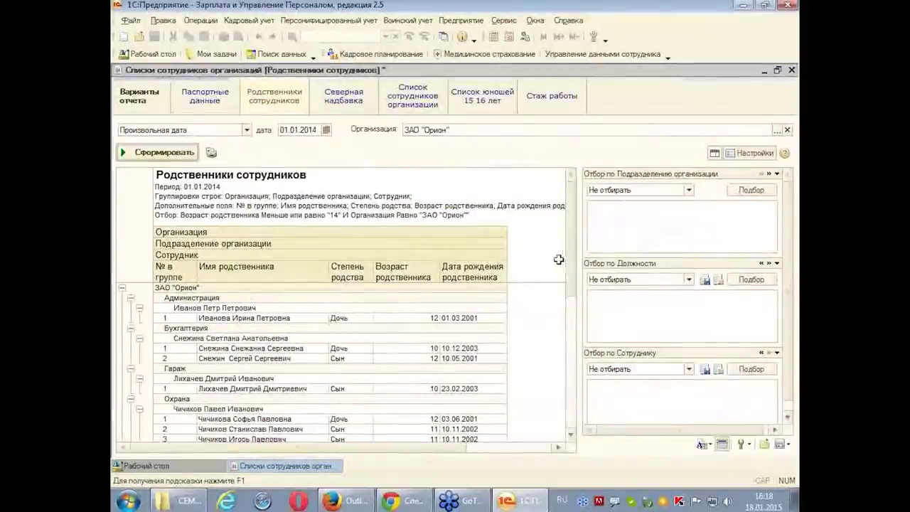
- Review the filtered relatives report to the end and generate the Стаж работы report variant for ЗАО "Орион"
scroll(572, 291, down, 3)
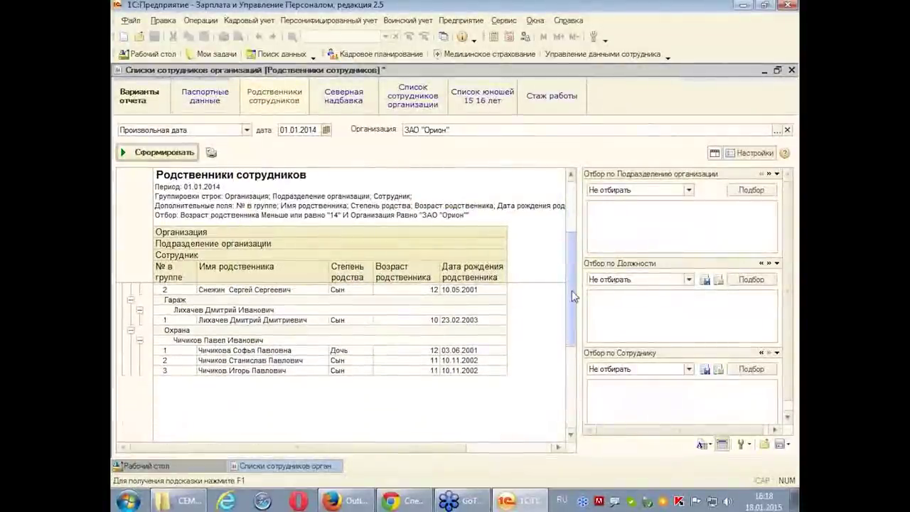
scroll(572, 290, up, 3)
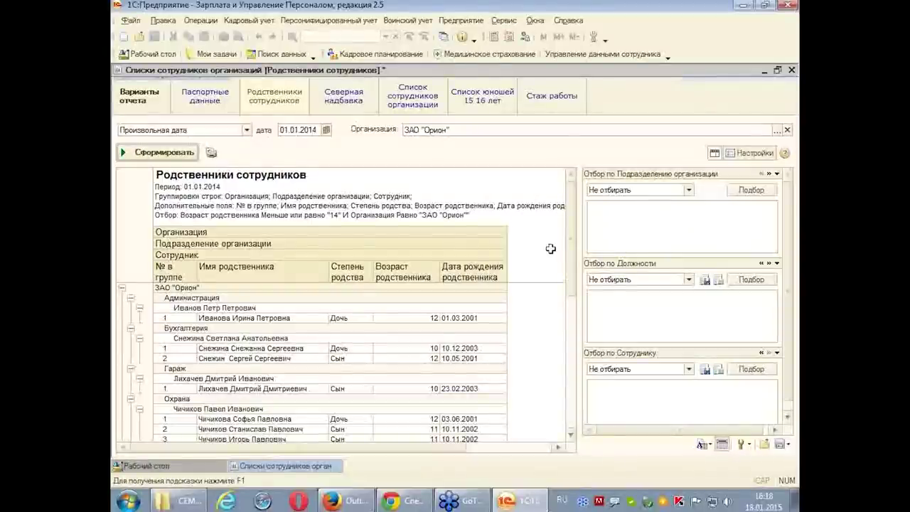
click(561, 106)
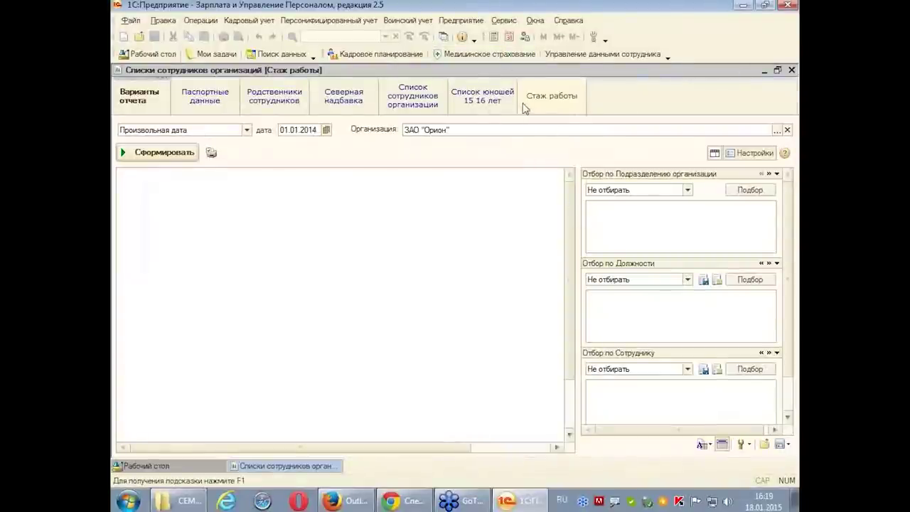
click(147, 157)
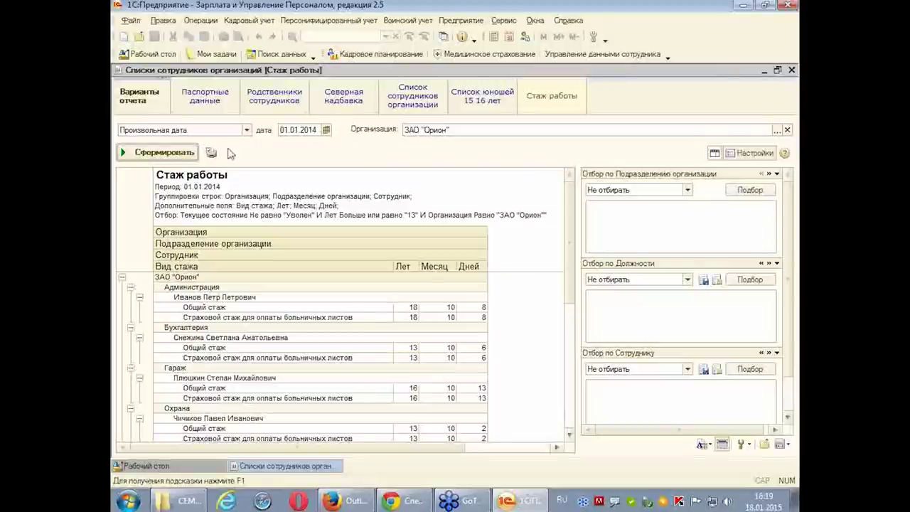
- Set the report date of the Стаж работы variant to 10.12.2014 and generate the report again
click(301, 129)
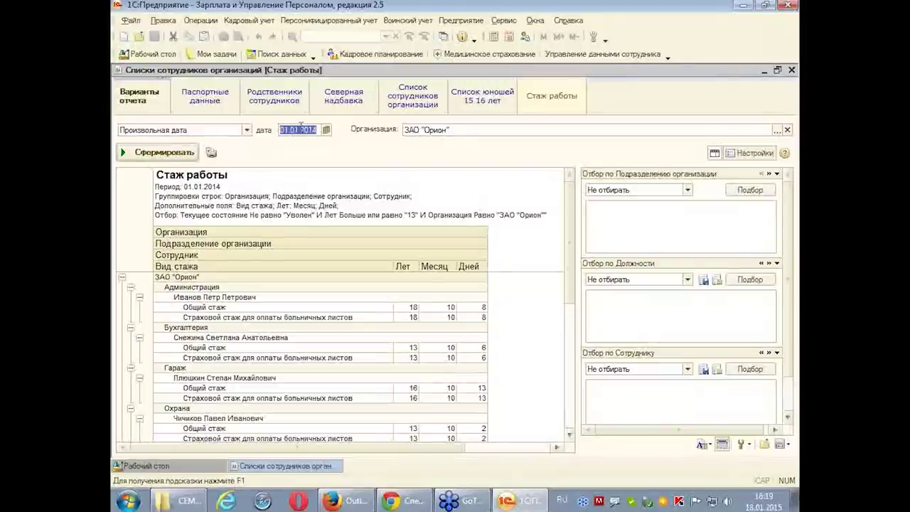
text(1)
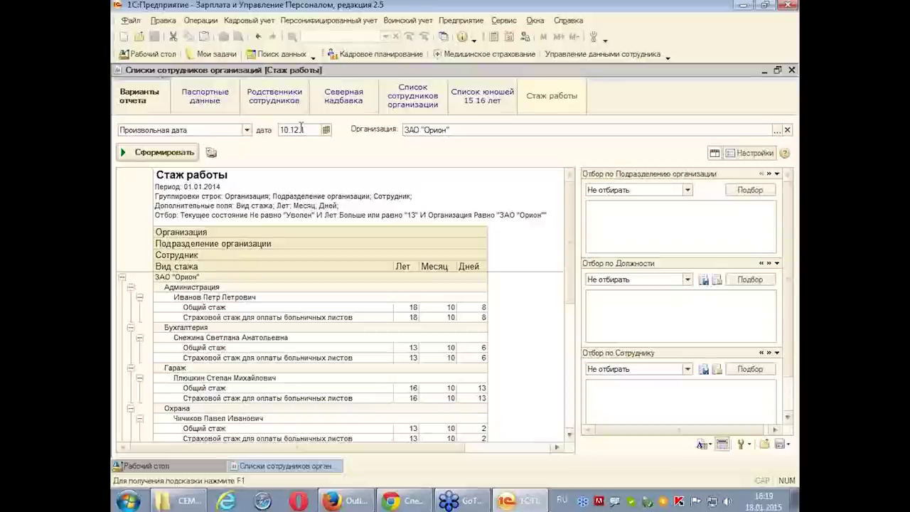
text(0.12.2014)
key(Tab)
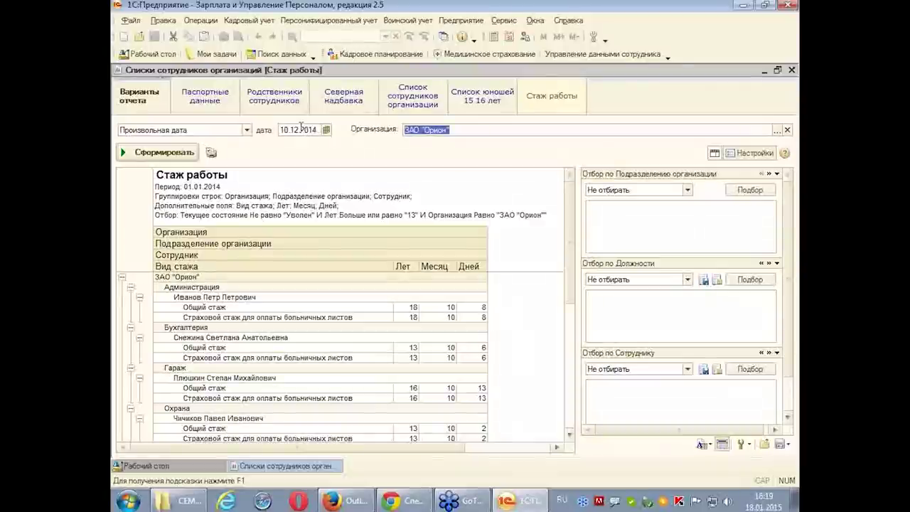
click(144, 156)
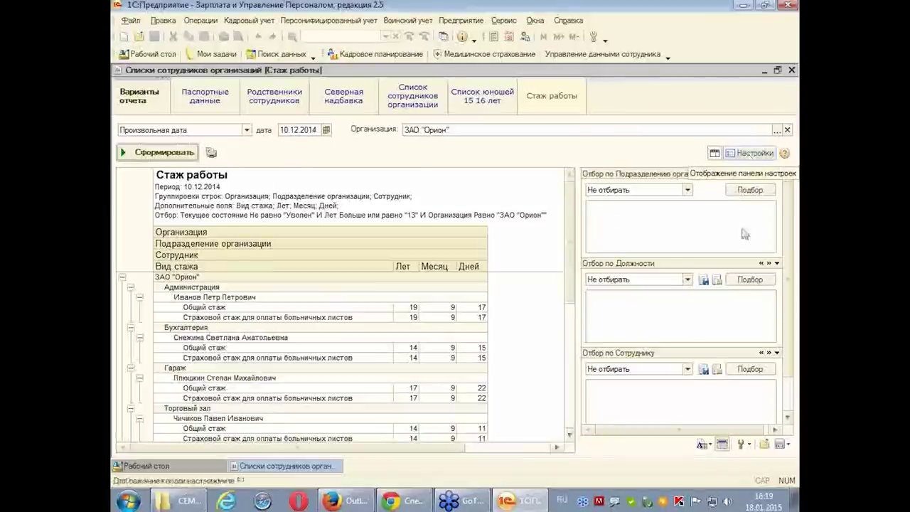
- Open the filters in the Стаж работы report's structure settings and locate the Лет field within the employee's Стаж data
click(749, 445)
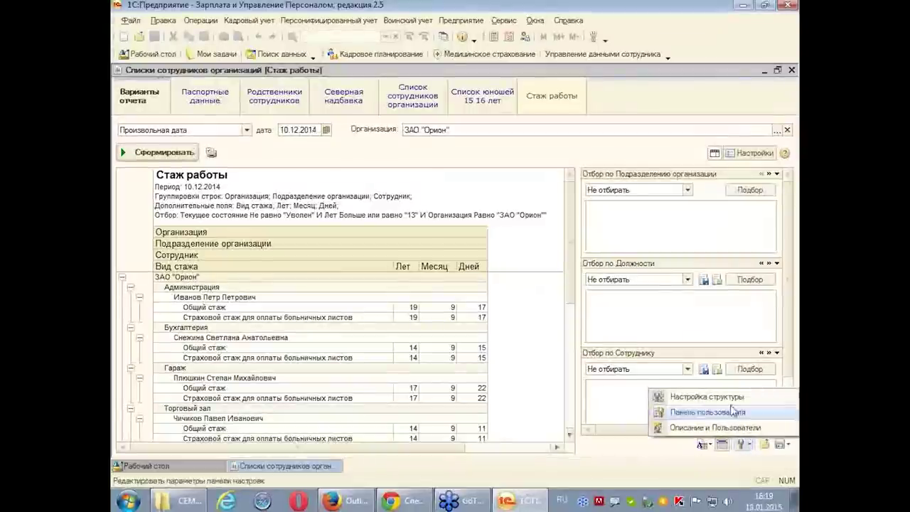
click(679, 398)
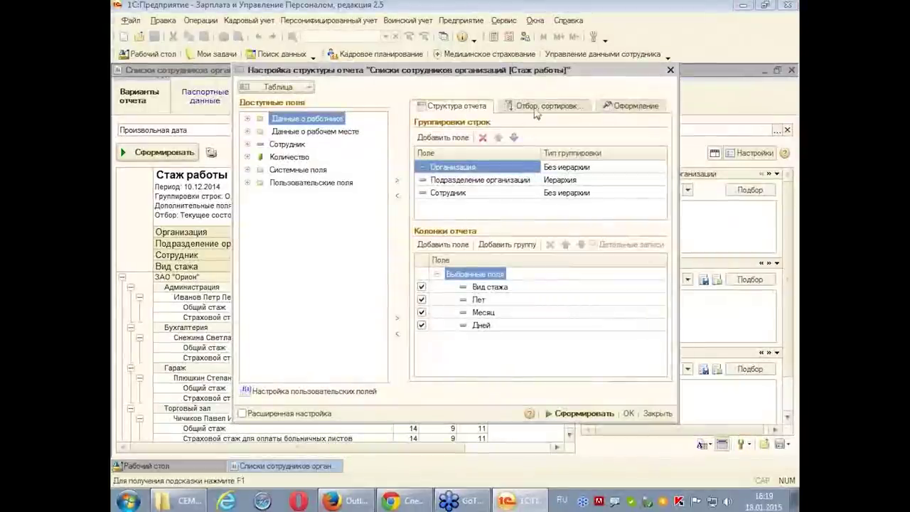
click(541, 107)
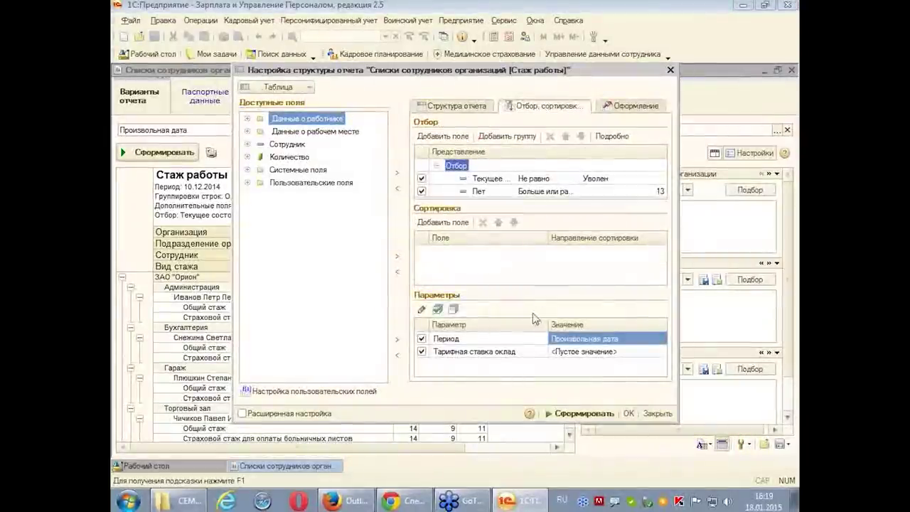
click(486, 192)
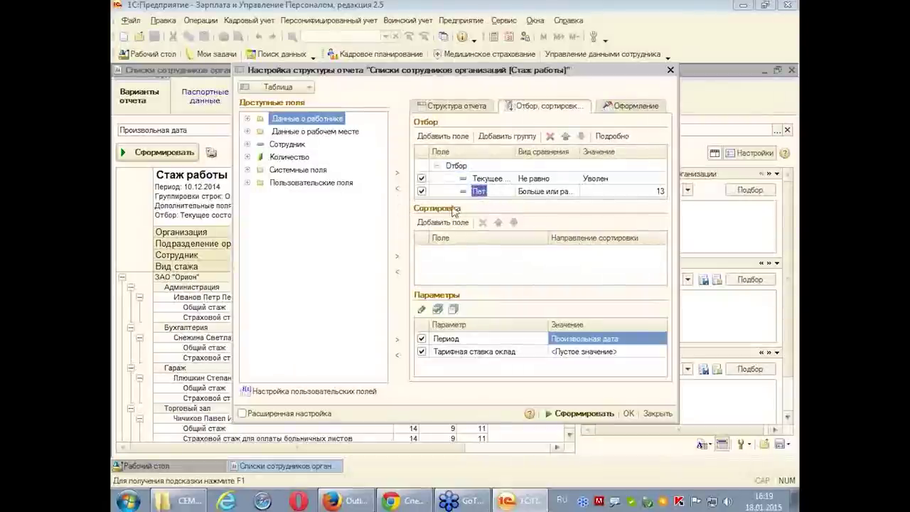
click(248, 120)
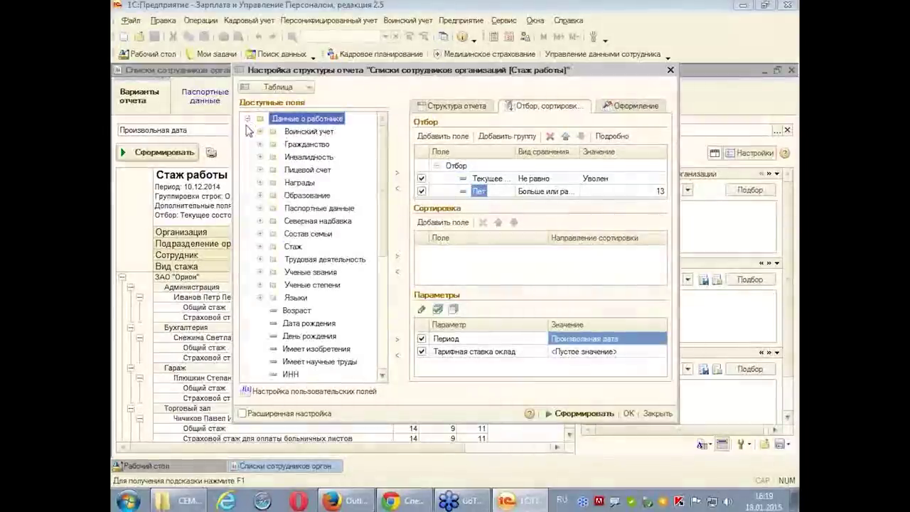
click(260, 247)
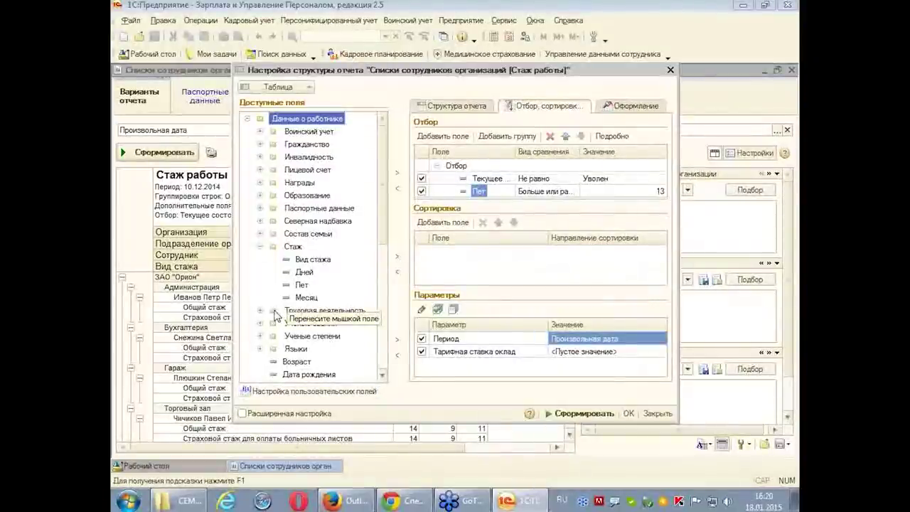
click(302, 284)
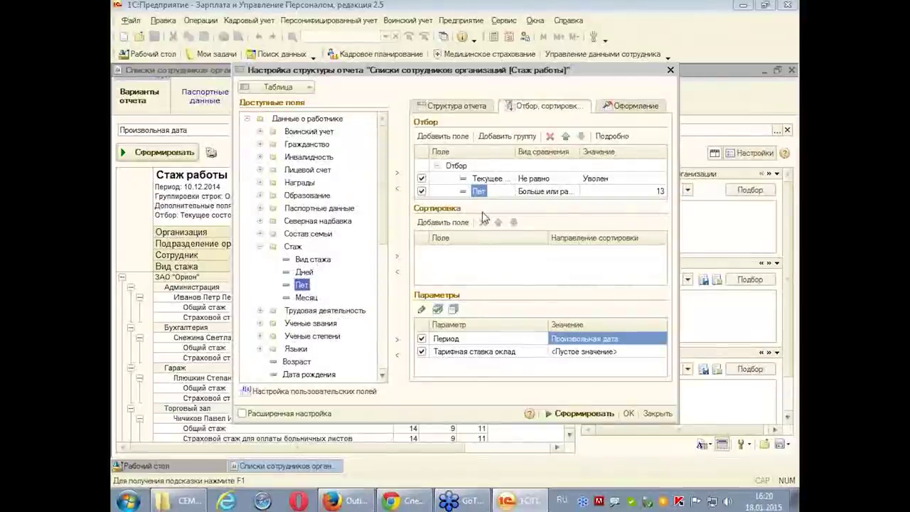
- Change the Лет filter to Меньше или равно 12 and generate the Стаж работы report
click(541, 193)
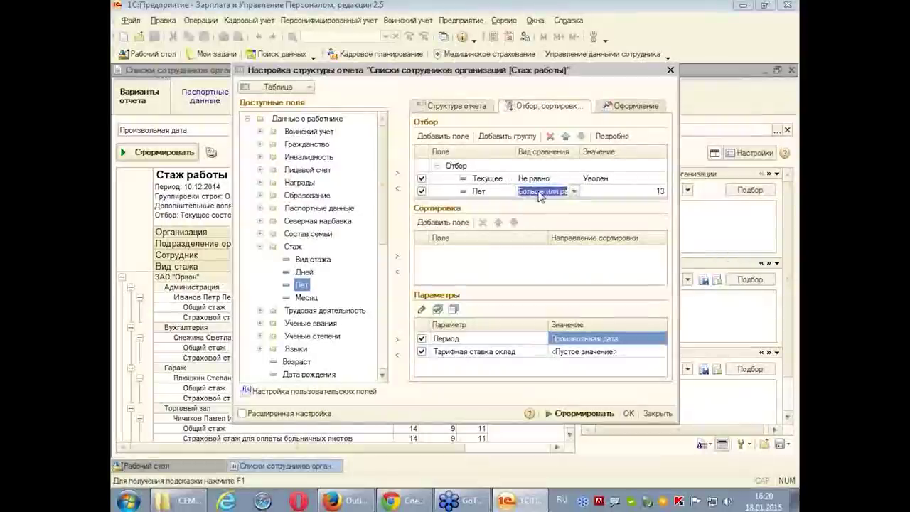
click(574, 191)
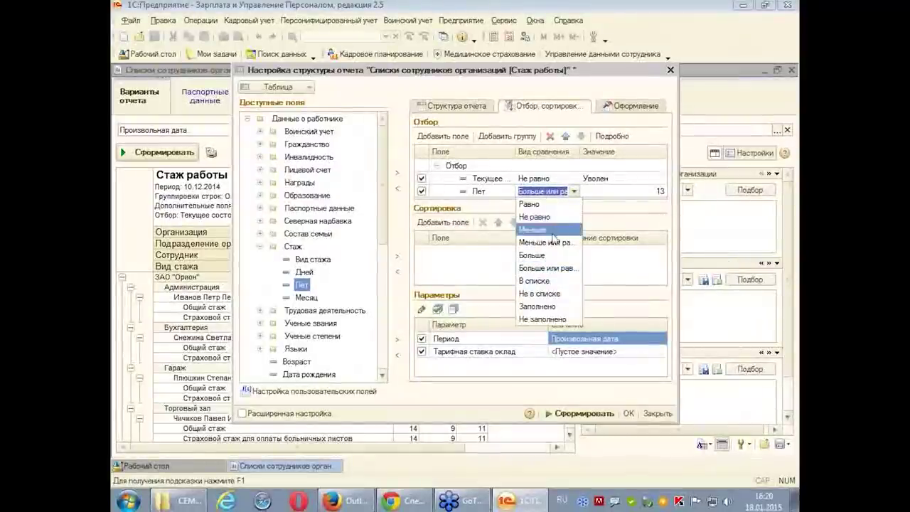
click(552, 243)
click(650, 194)
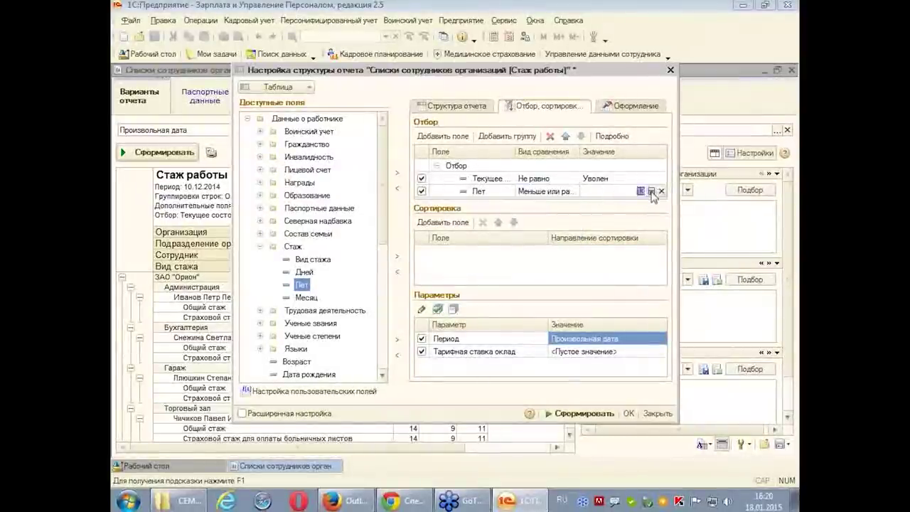
text(12)
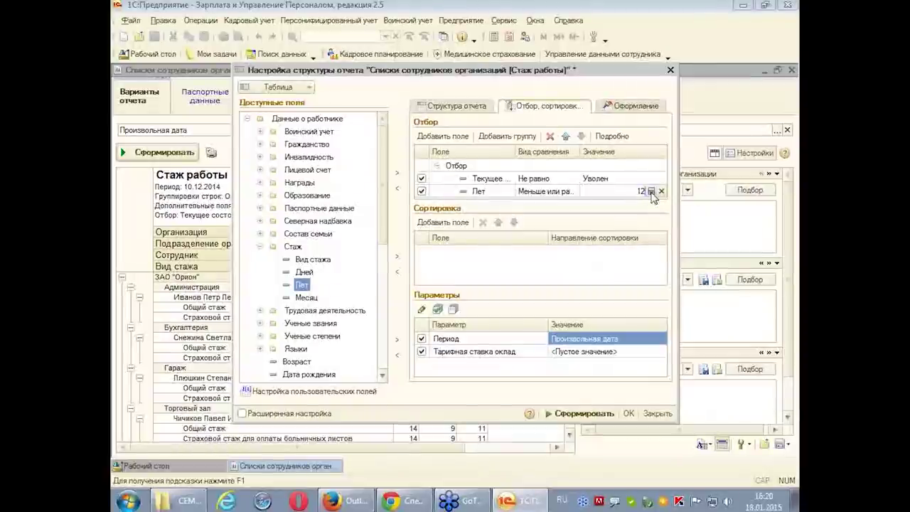
key(Return)
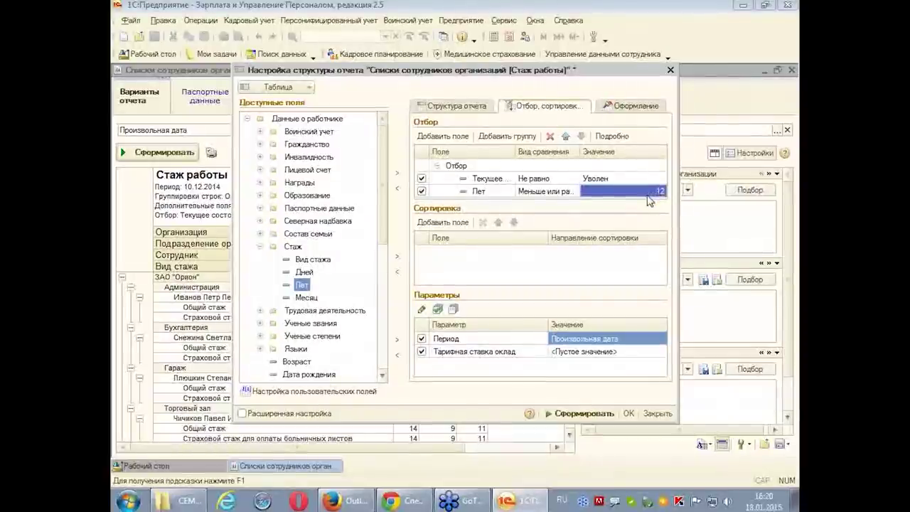
click(579, 413)
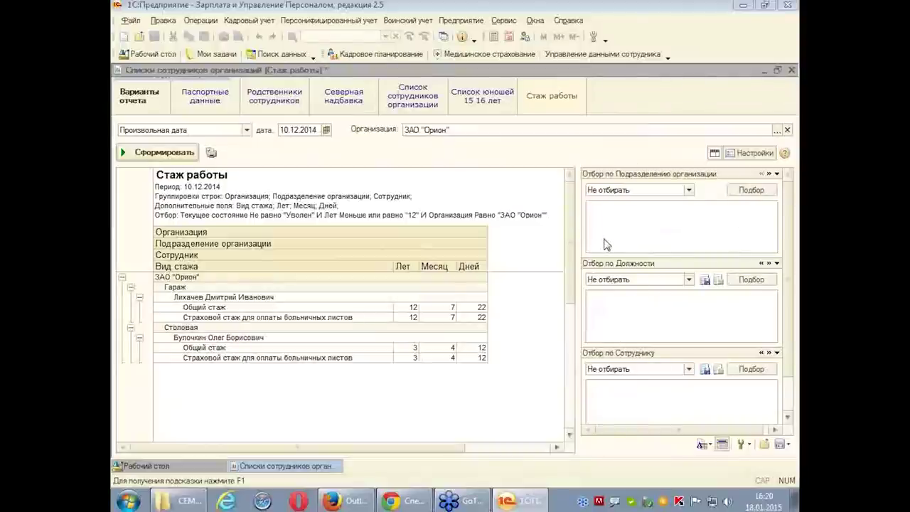
- Close the Стаж работы report, saving the changes to its variant, and open Отчет о кадровых перемещениях
click(792, 69)
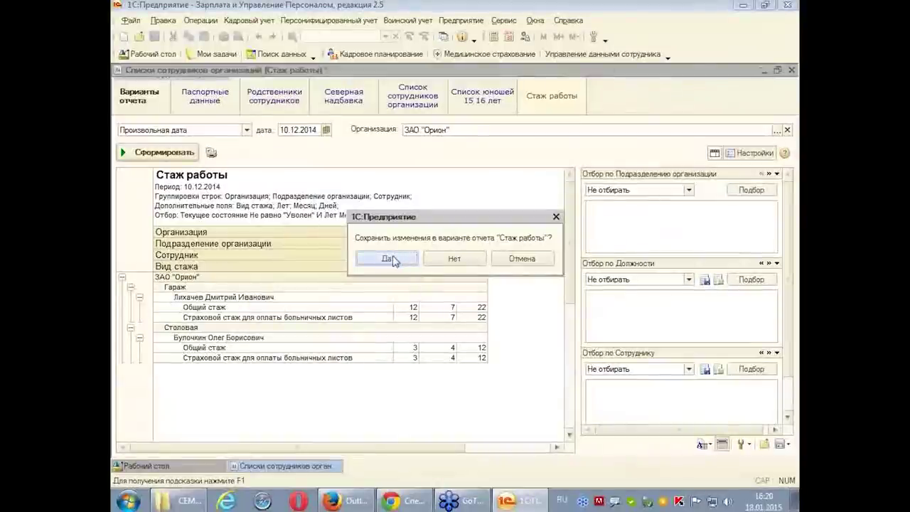
click(392, 257)
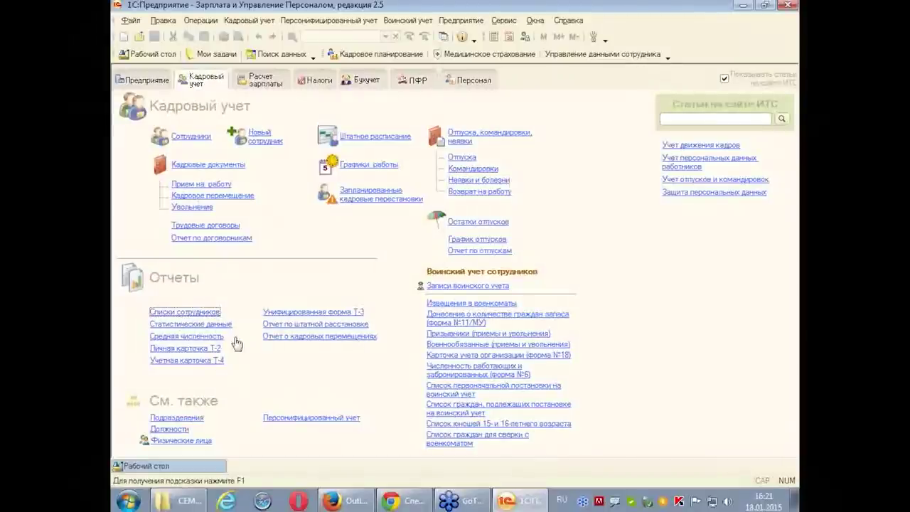
click(323, 339)
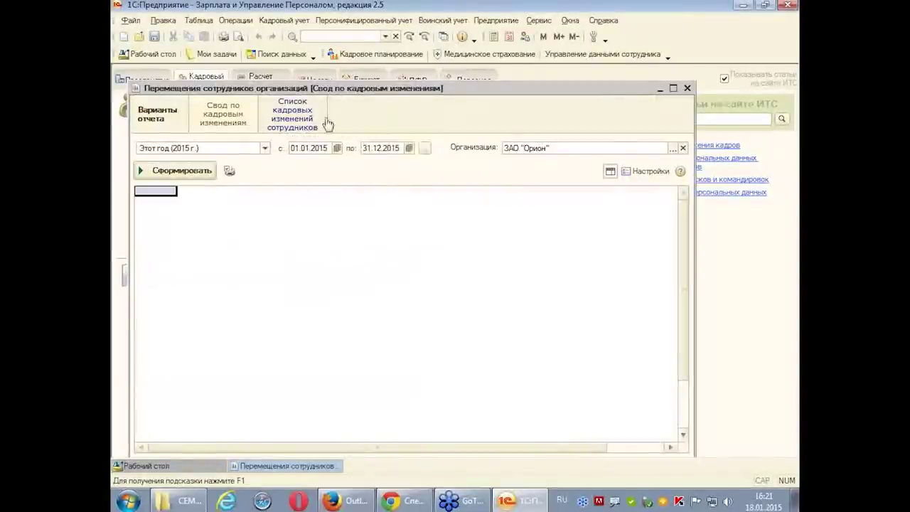
drag(527, 96, 530, 79)
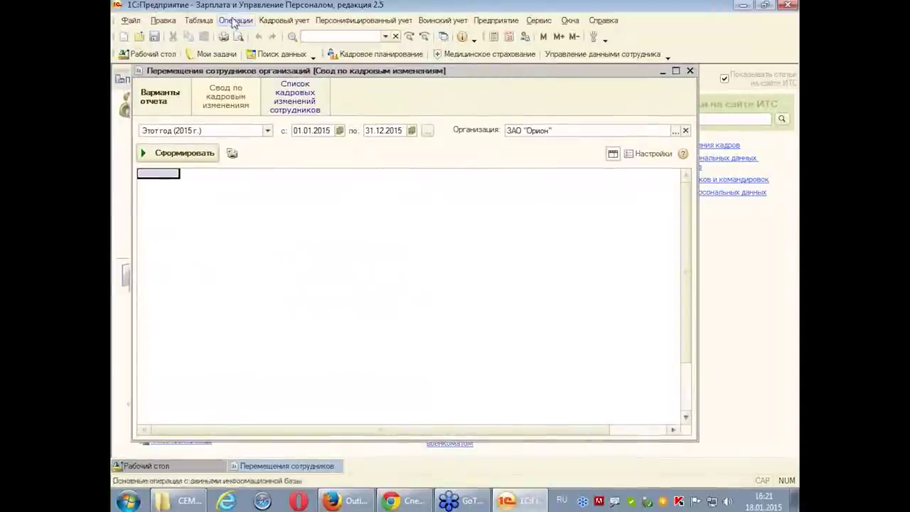
- Set the period to Предыдущий год (2014 г.) and generate the Свод по кадровым изменениям variant
click(268, 131)
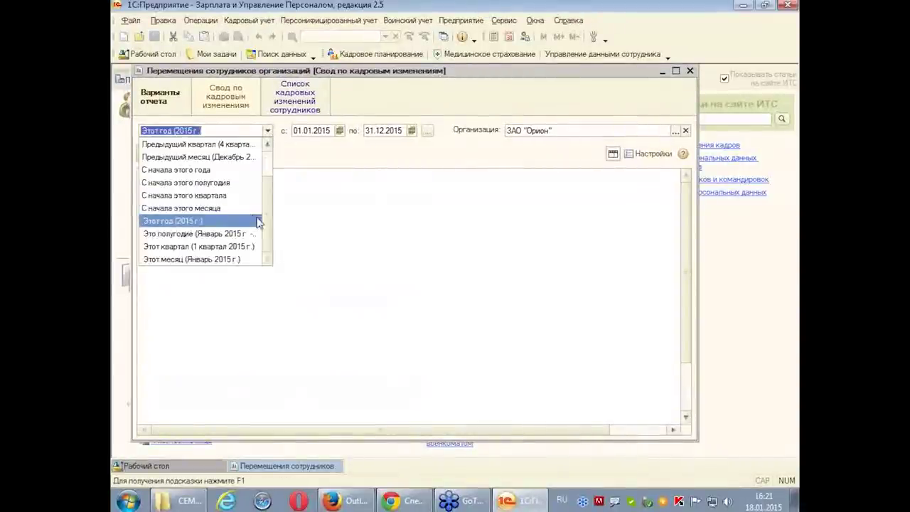
scroll(271, 192, up, 1)
click(194, 158)
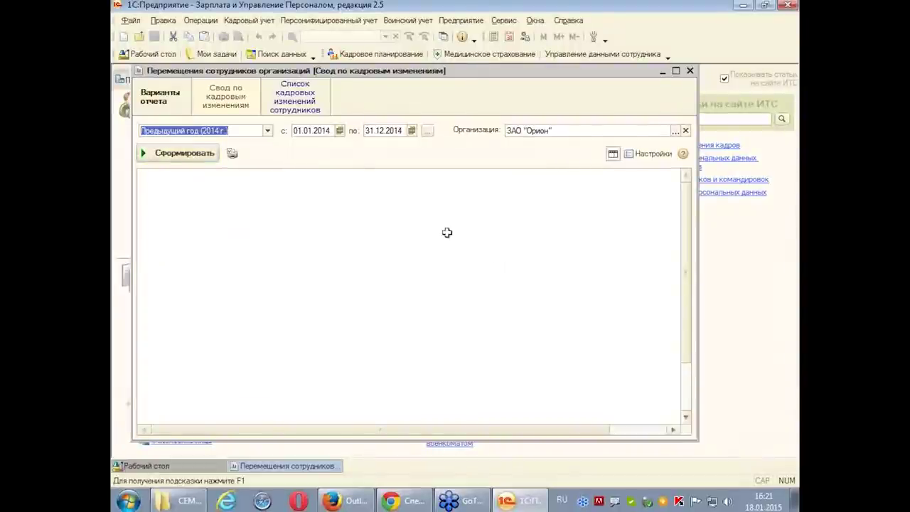
click(180, 158)
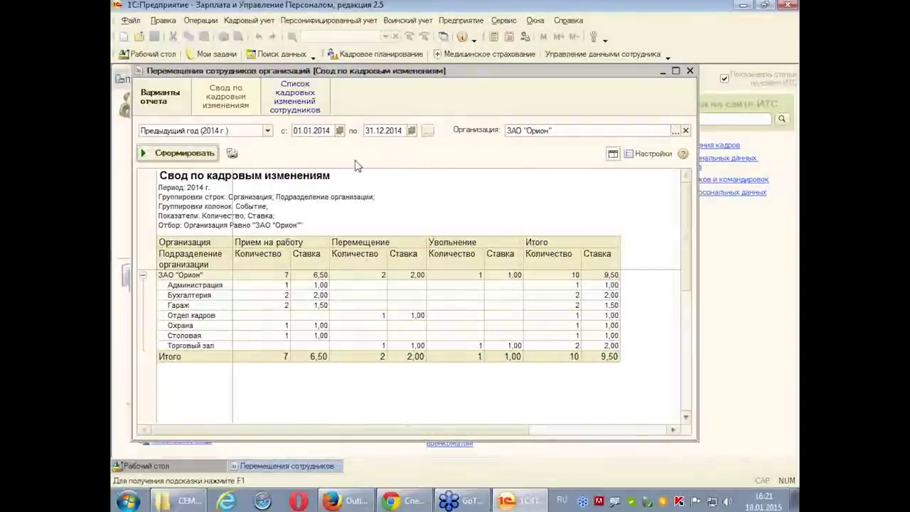
- Extend the summary's period end to 31.01.2015, generate it again and check the Бухгалтерия dismissals
click(388, 129)
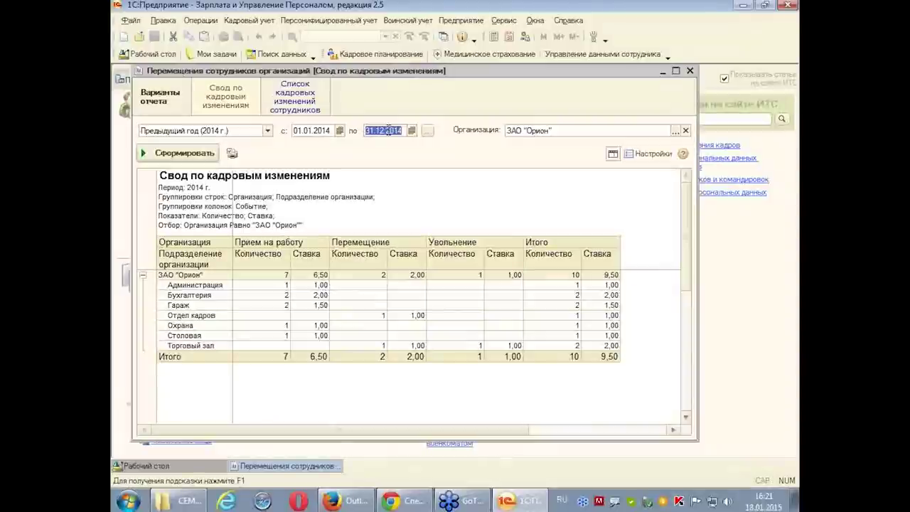
text(31.0)
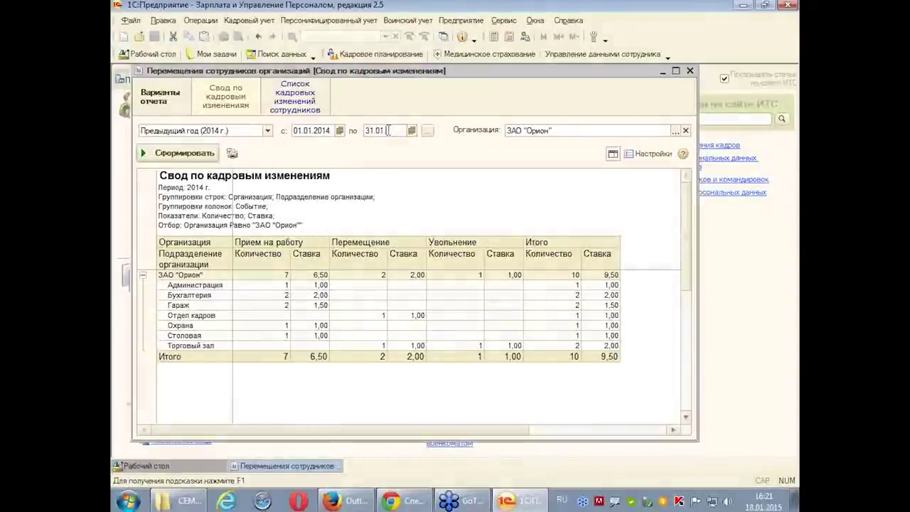
text(1.2015)
click(194, 154)
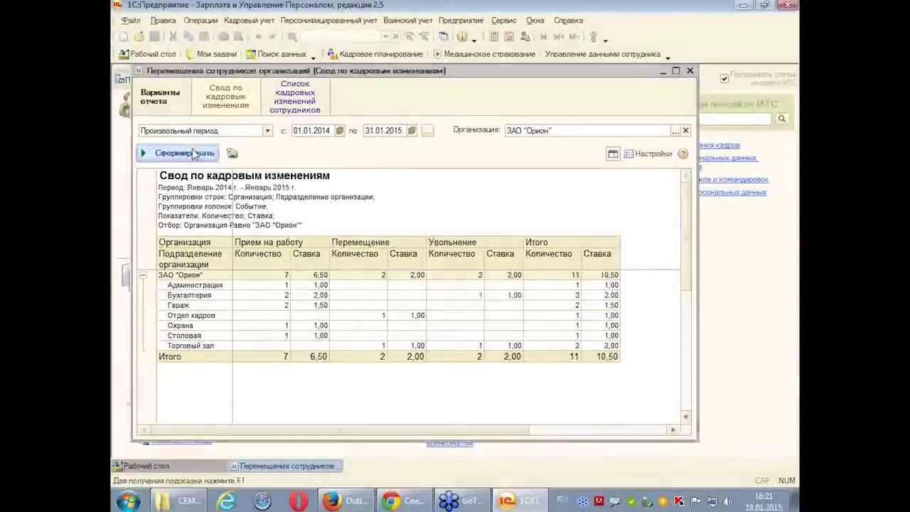
click(461, 294)
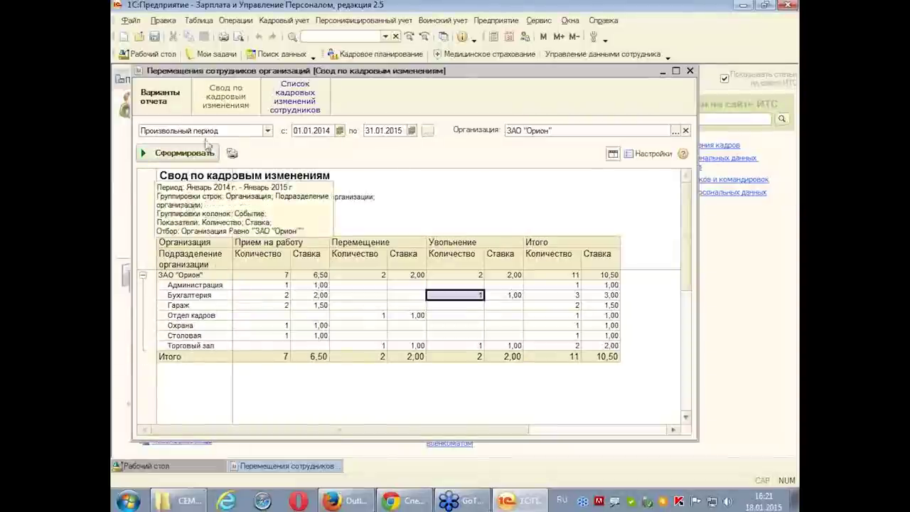
- Generate the Список кадровых изменений сотрудников variant for Предыдущий год (2014 г.), review it in a maximized window and close the report
click(301, 104)
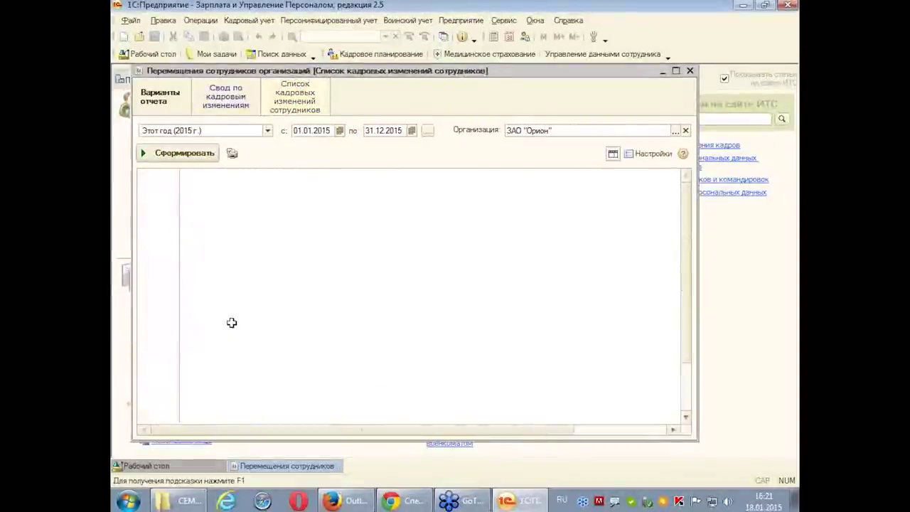
click(267, 130)
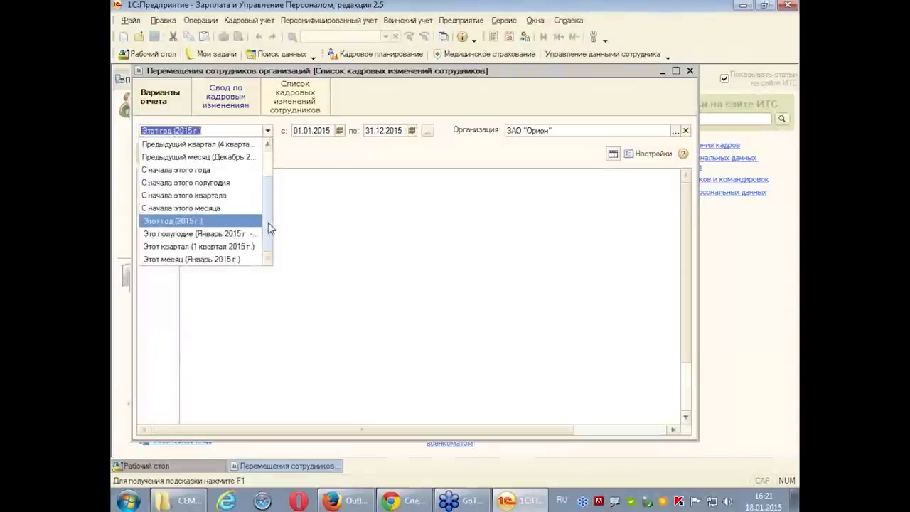
scroll(282, 192, up, 2)
click(222, 158)
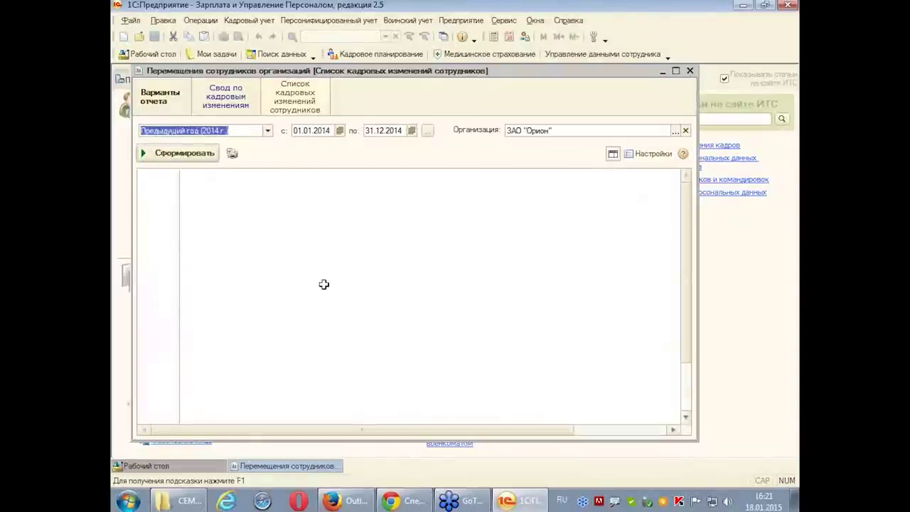
click(192, 157)
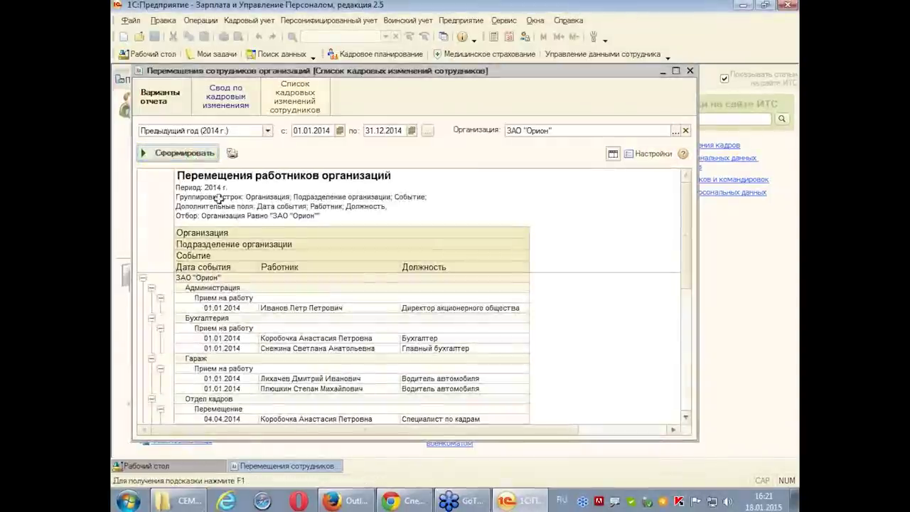
click(676, 70)
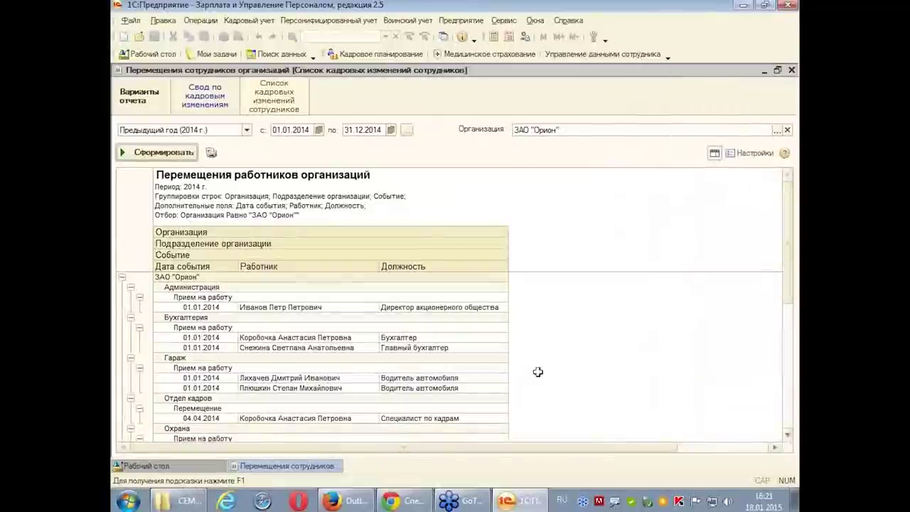
mouse_move(792, 205)
mouse_down()
mouse_move(795, 328)
mouse_move(792, 210)
mouse_up()
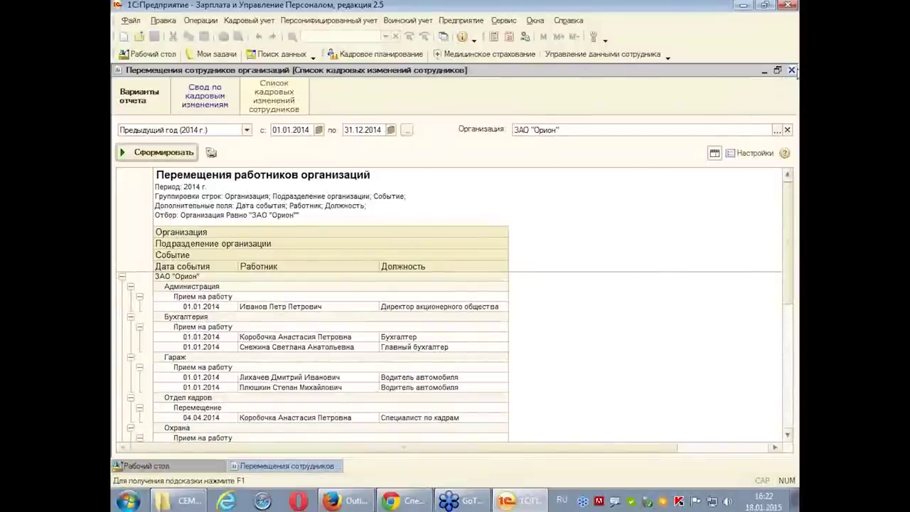
click(792, 71)
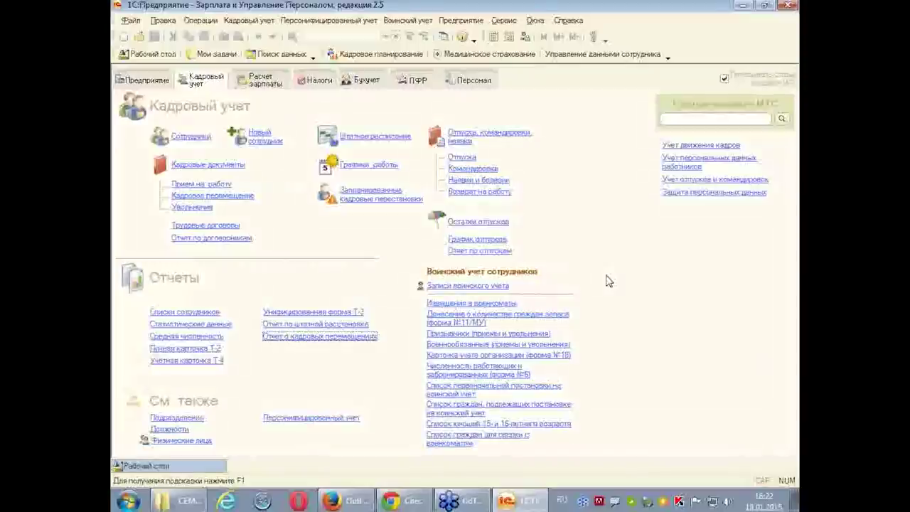
- Open the График отпусков document dated 01.01.2014 for ЗАО "Орион" in a maximized window
click(505, 240)
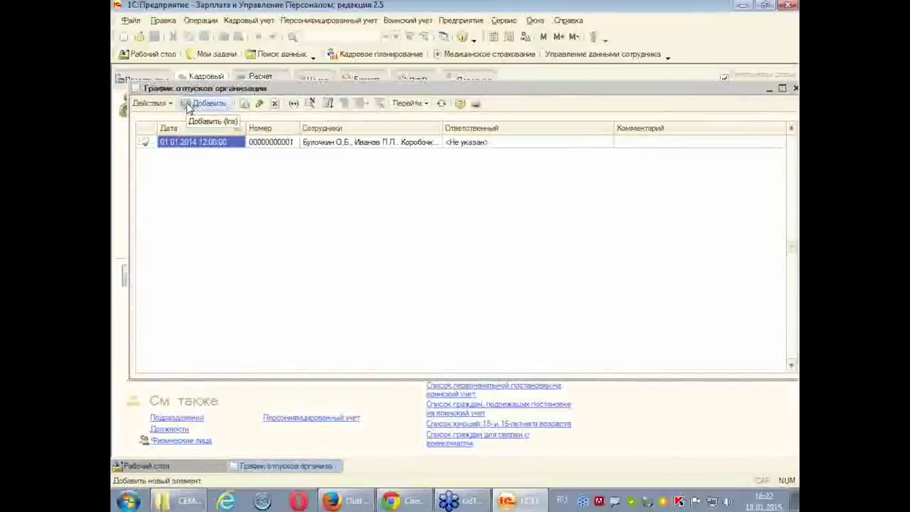
double_click(234, 144)
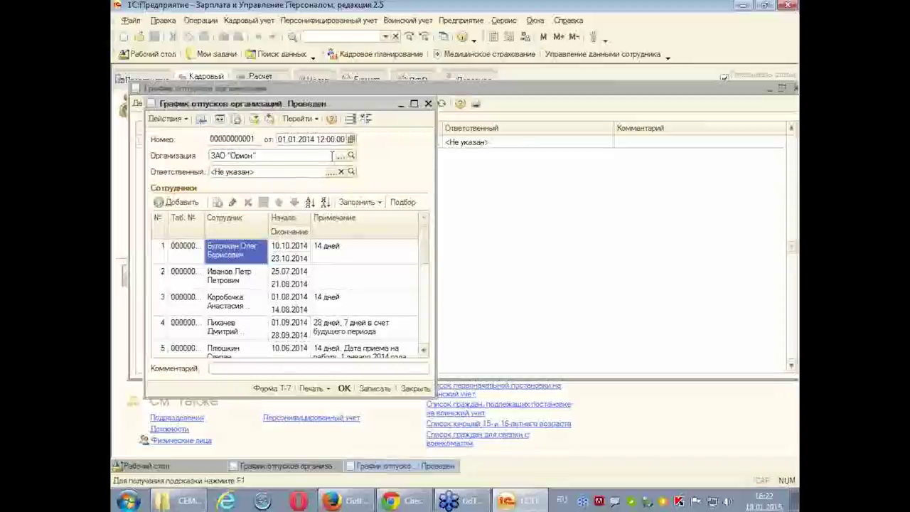
click(416, 105)
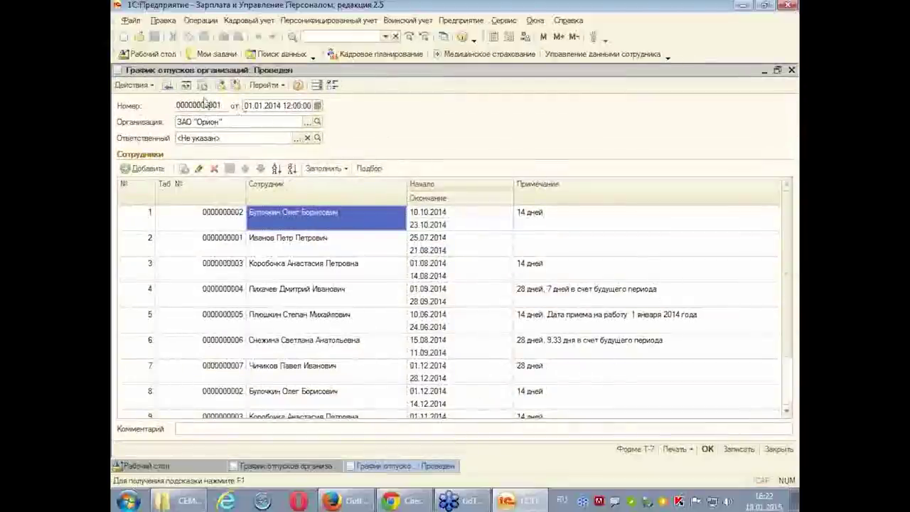
click(792, 70)
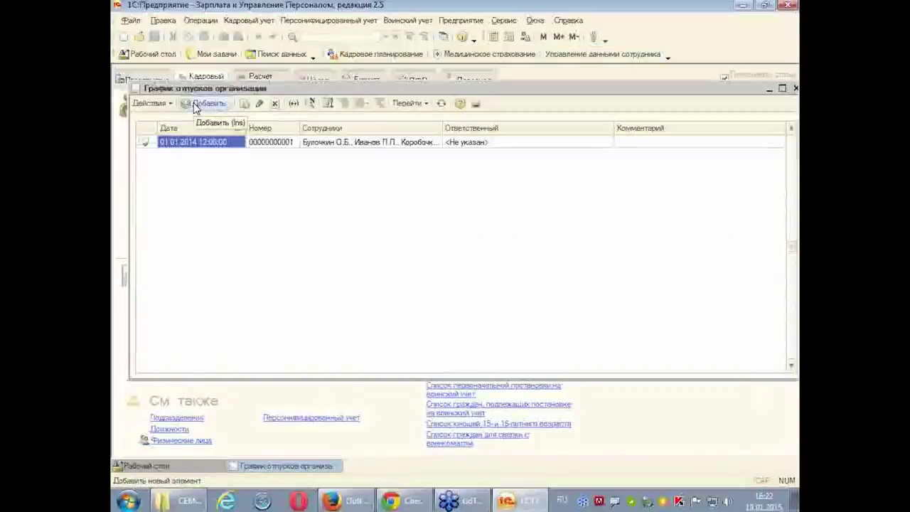
double_click(226, 146)
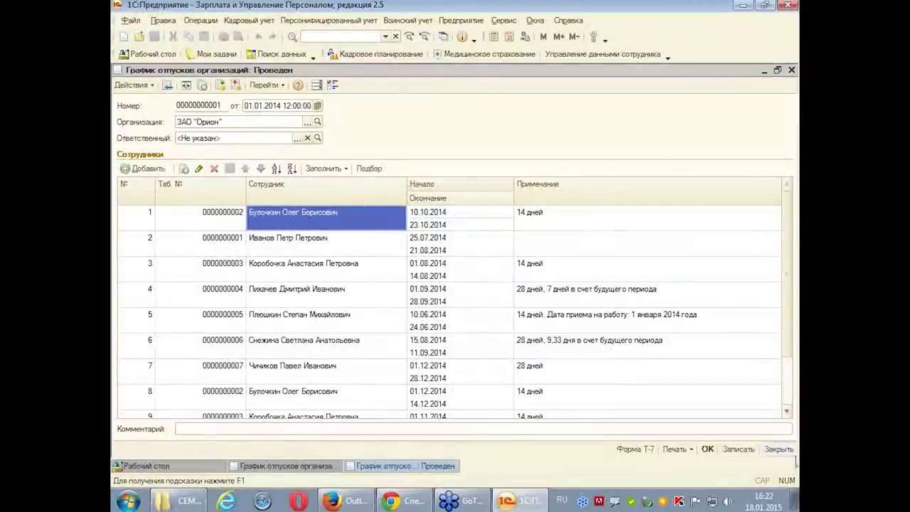
- Examine the employees' vacation start and end dates and the Примечание entries throughout the schedule
click(787, 412)
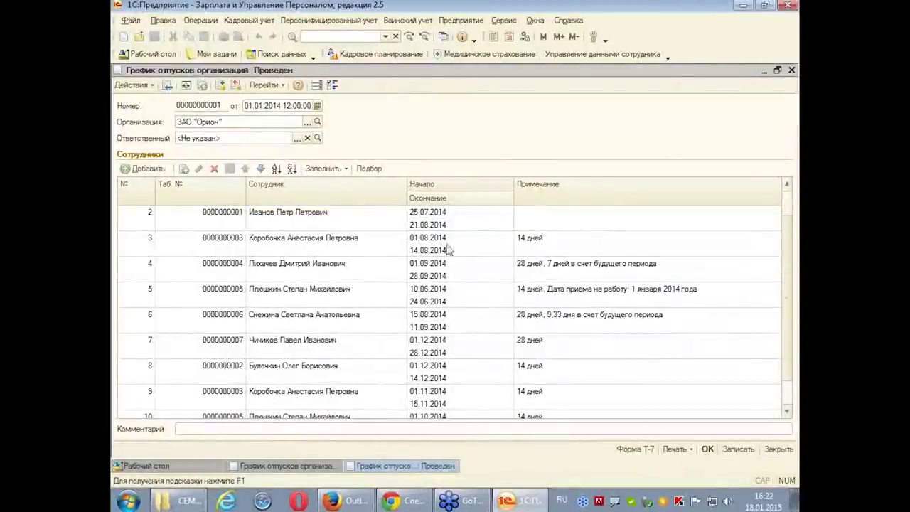
click(786, 184)
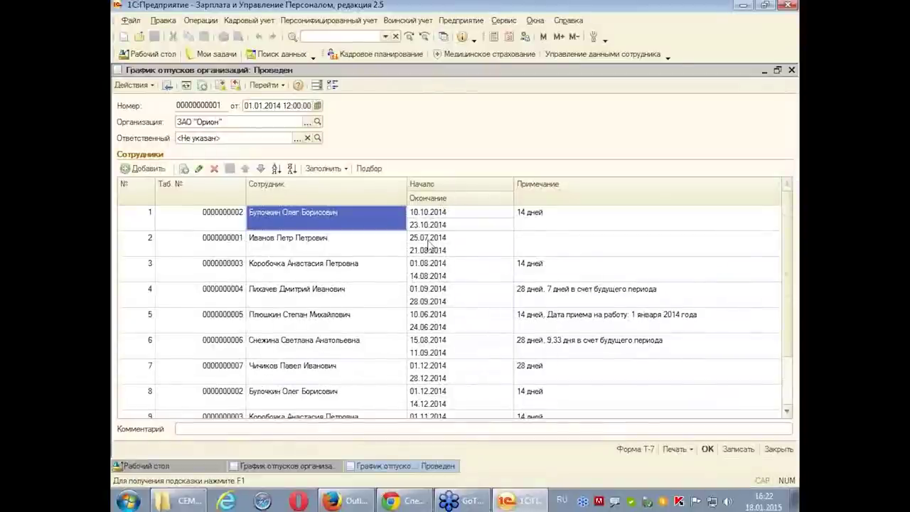
click(447, 215)
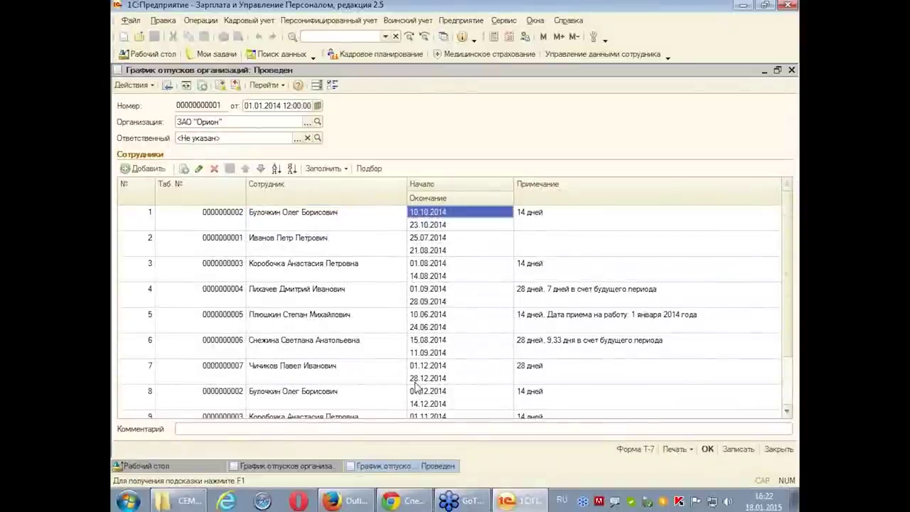
click(547, 213)
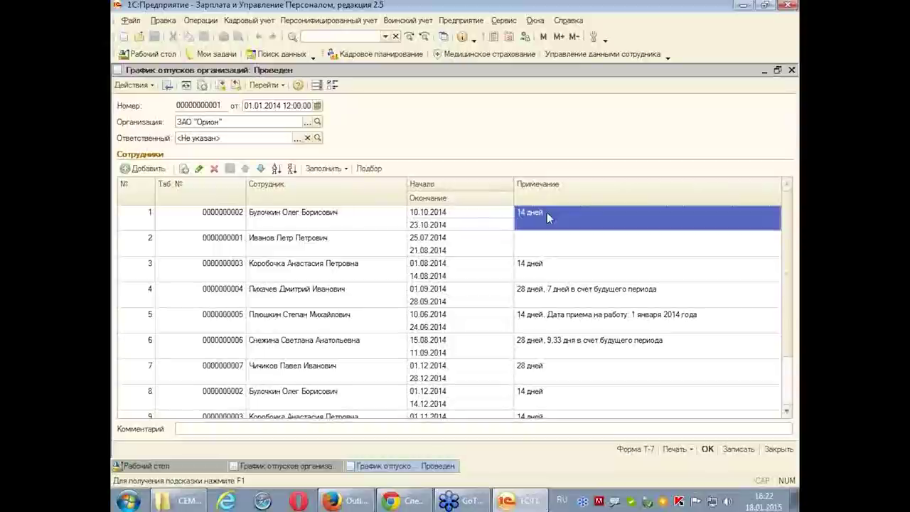
click(541, 251)
click(540, 273)
click(540, 304)
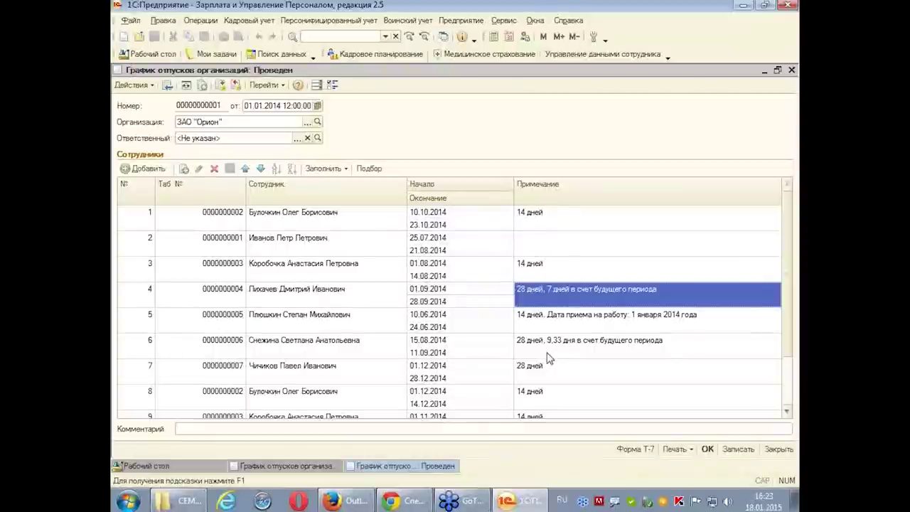
click(257, 217)
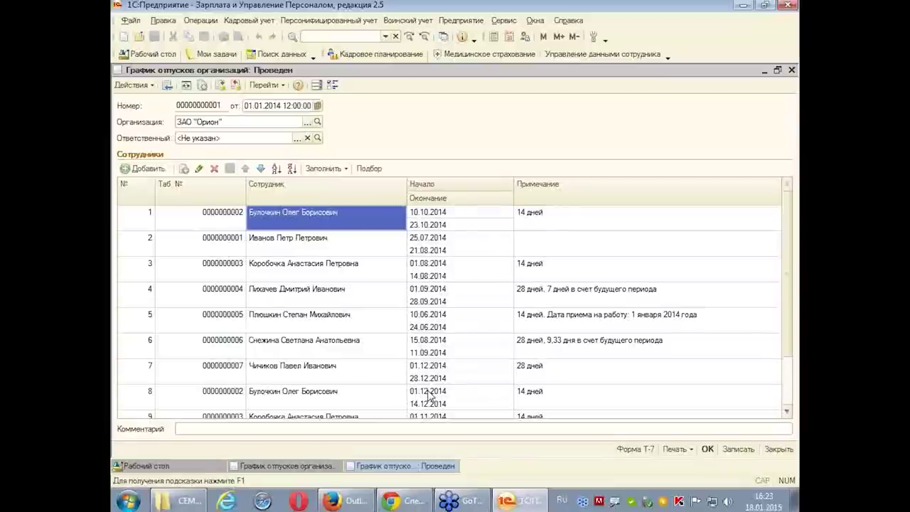
click(427, 328)
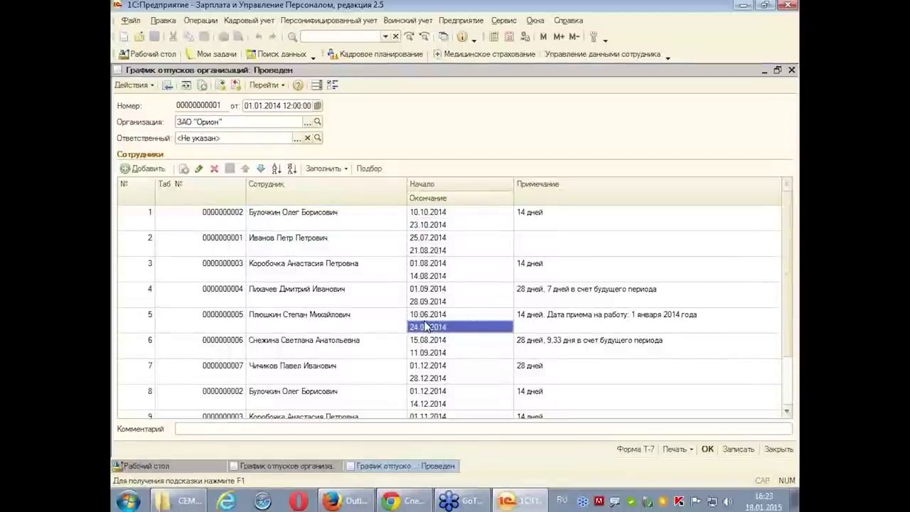
key(Up)
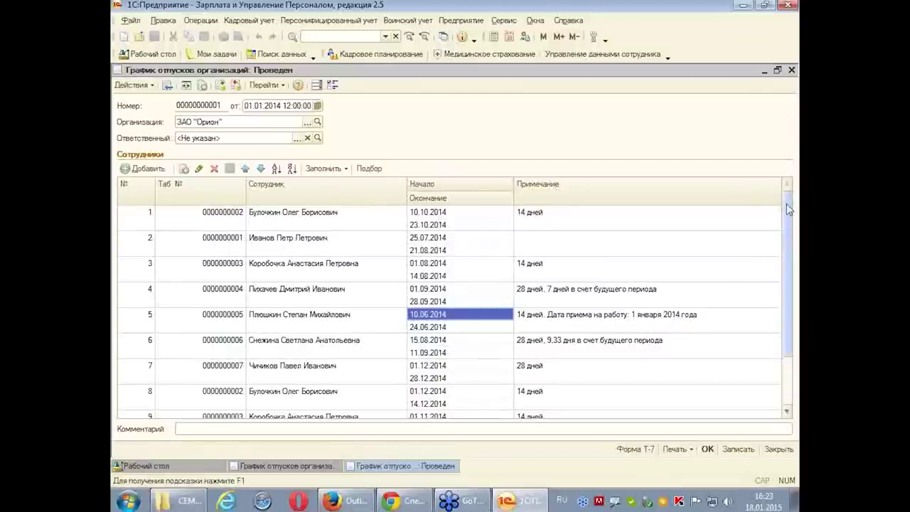
scroll(786, 203, down, 2)
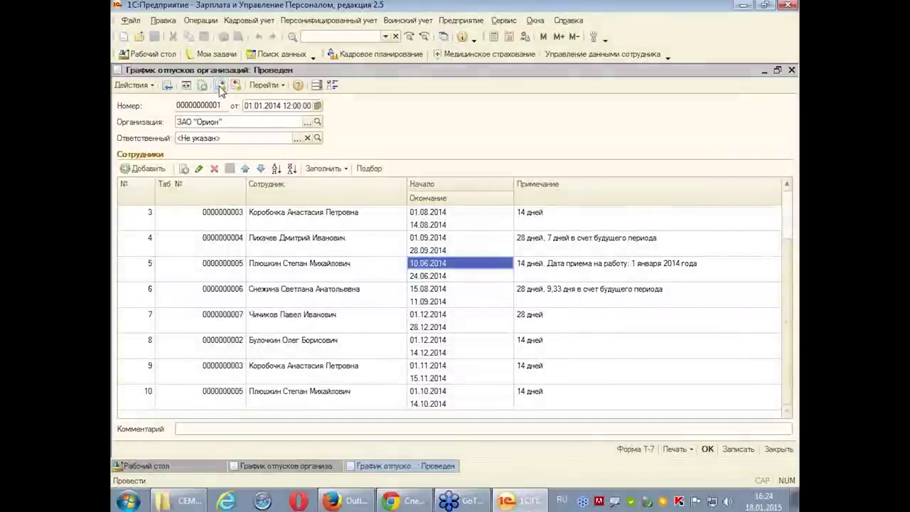
- Generate the График отпусков print form, examine its chart of employee vacations and close it
click(693, 451)
click(699, 415)
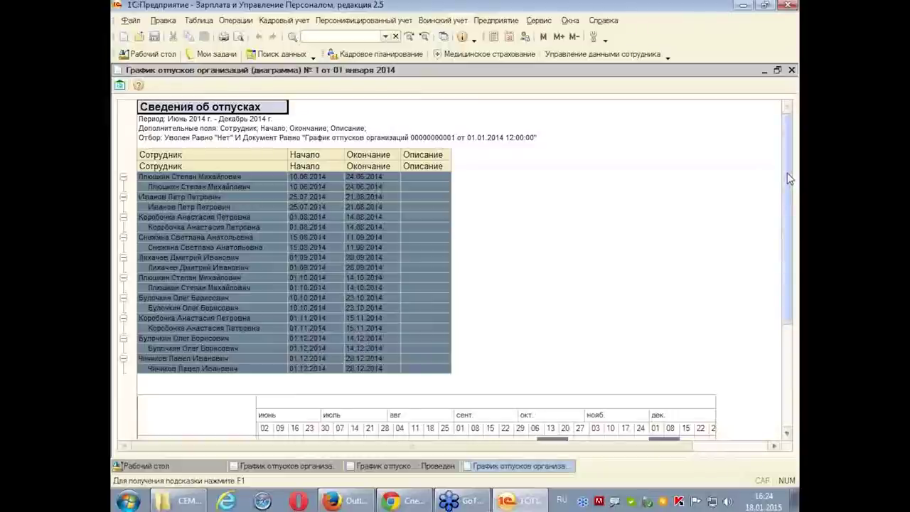
drag(788, 178, 794, 292)
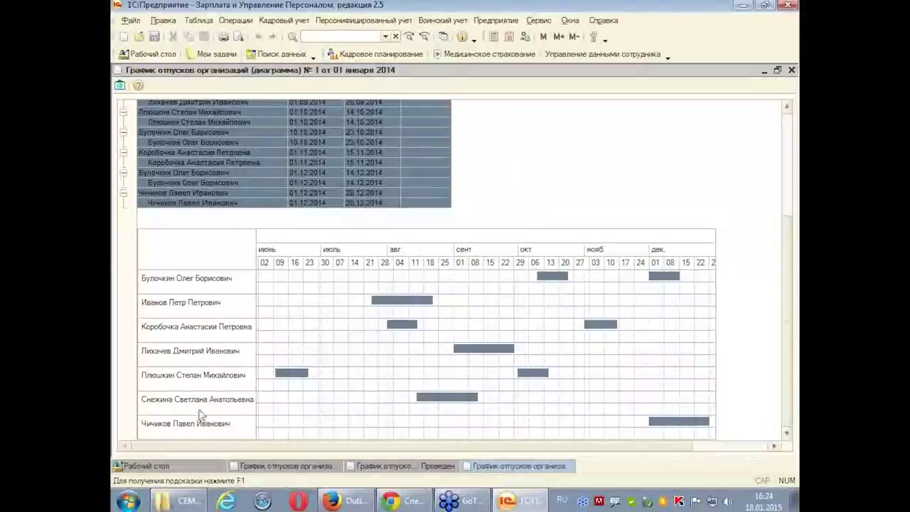
click(792, 70)
- Generate the schedule's Форма Т-7, check its vacation rows and Примечание column, and close the form
click(690, 450)
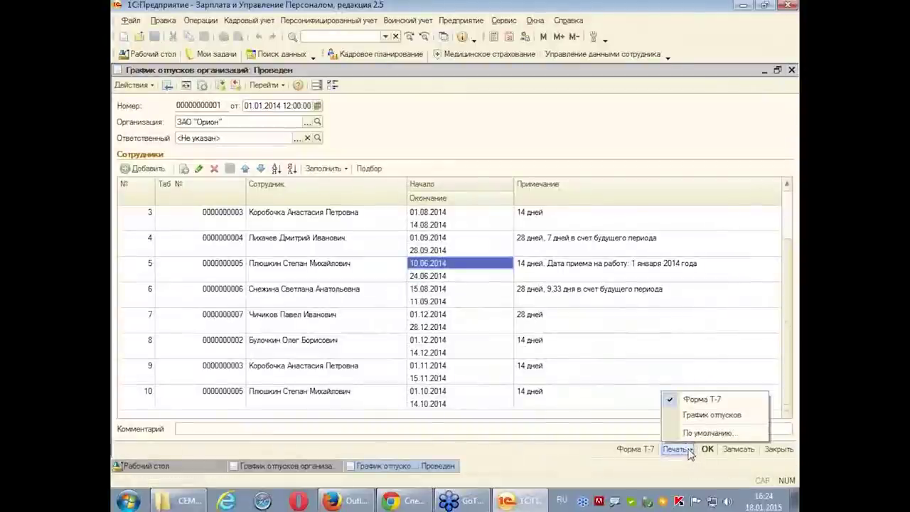
click(692, 402)
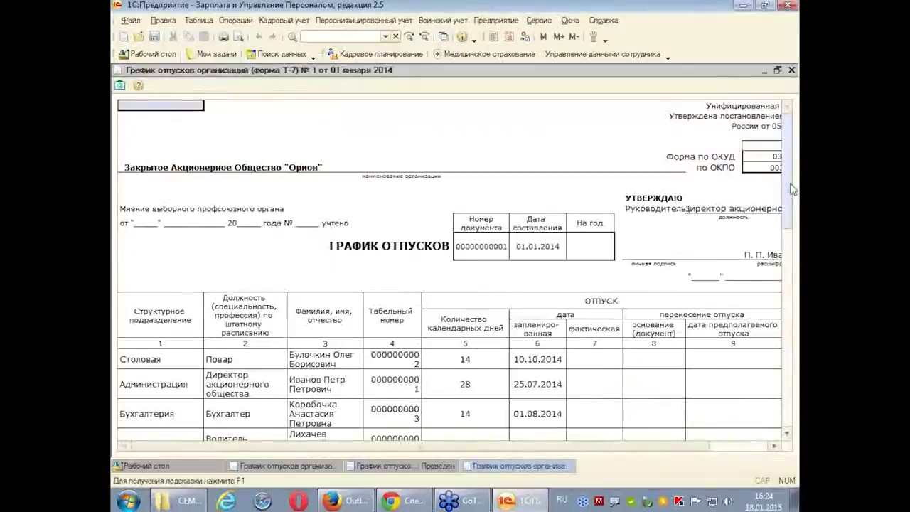
mouse_move(792, 188)
mouse_down()
mouse_move(793, 324)
mouse_move(789, 178)
mouse_up()
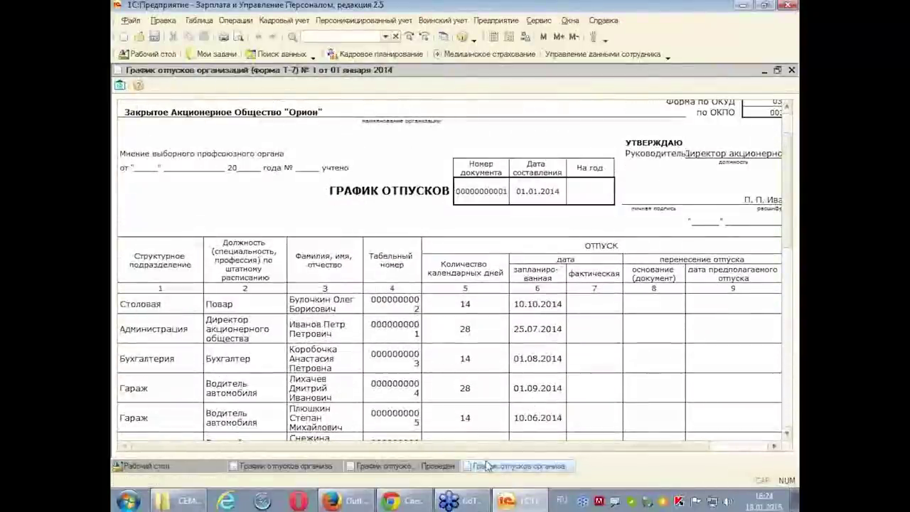
drag(569, 446, 633, 446)
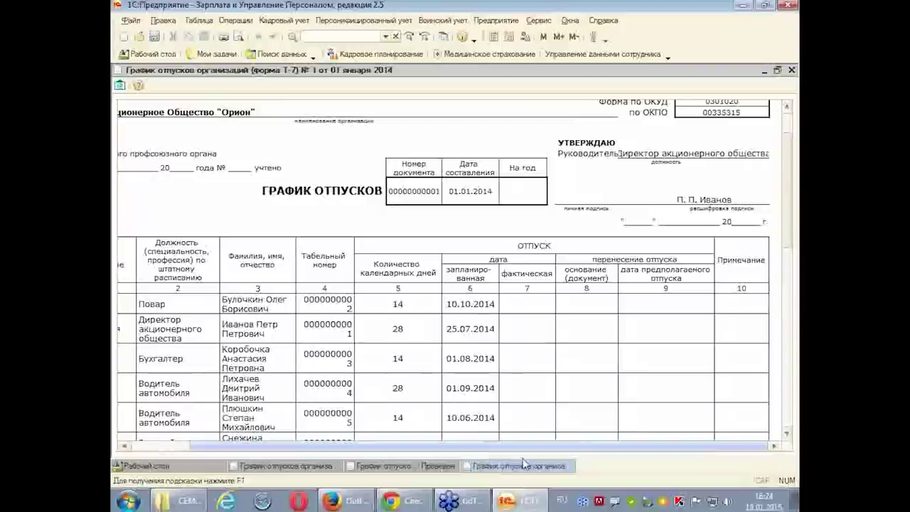
click(737, 304)
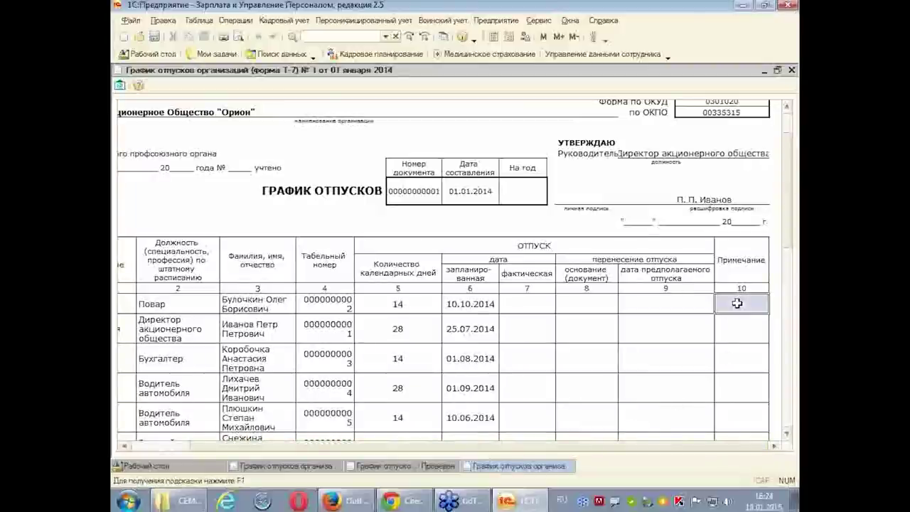
click(737, 332)
click(740, 358)
click(743, 390)
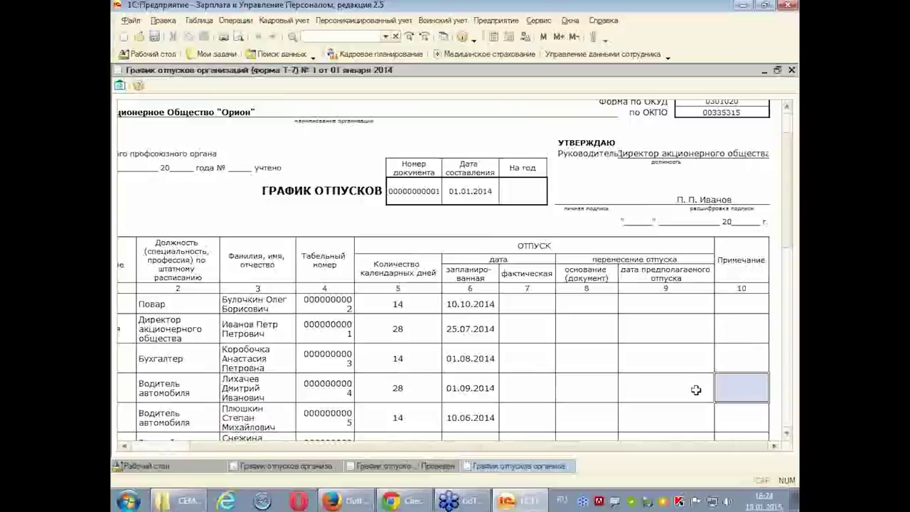
click(793, 72)
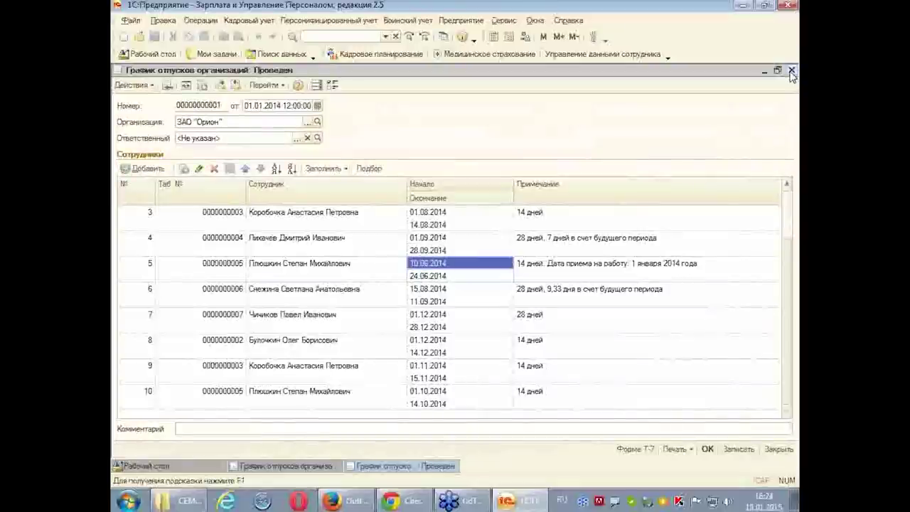
- Close the График отпусков document and its list, and open the Отпуска организации document dated 11.07.2014
click(709, 450)
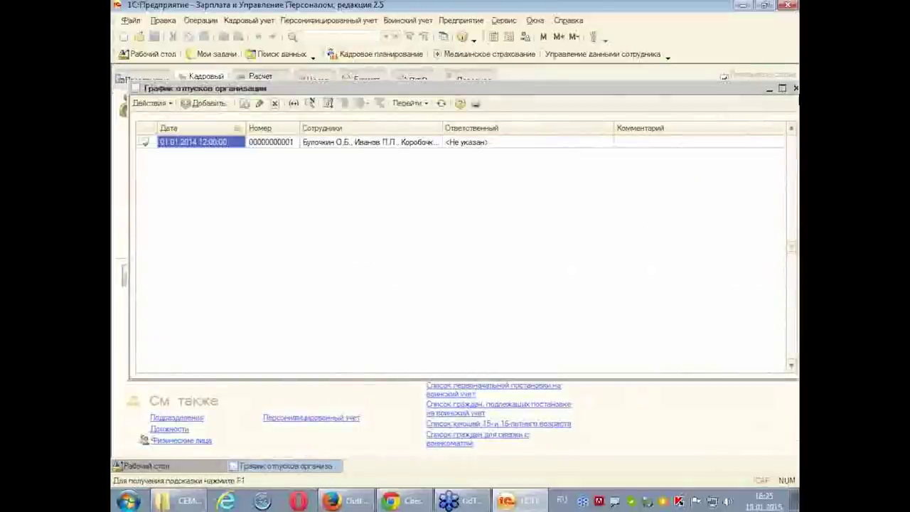
click(796, 88)
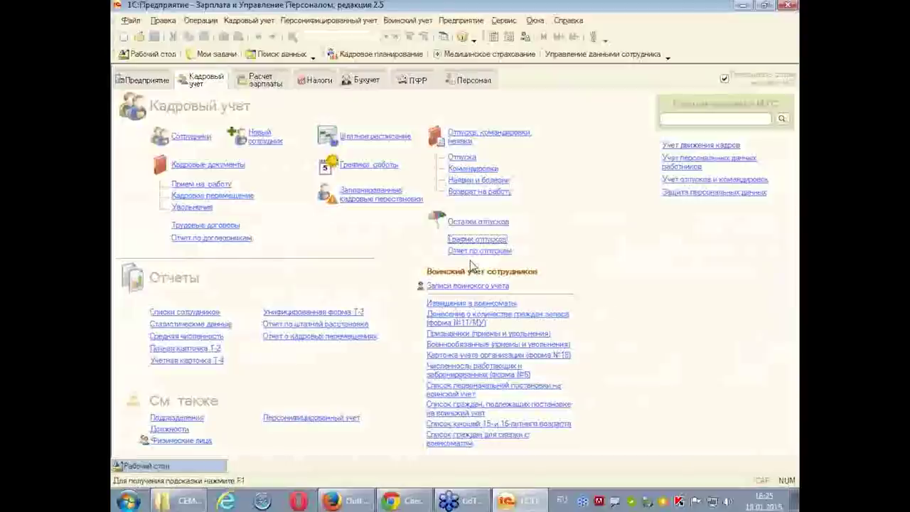
click(464, 159)
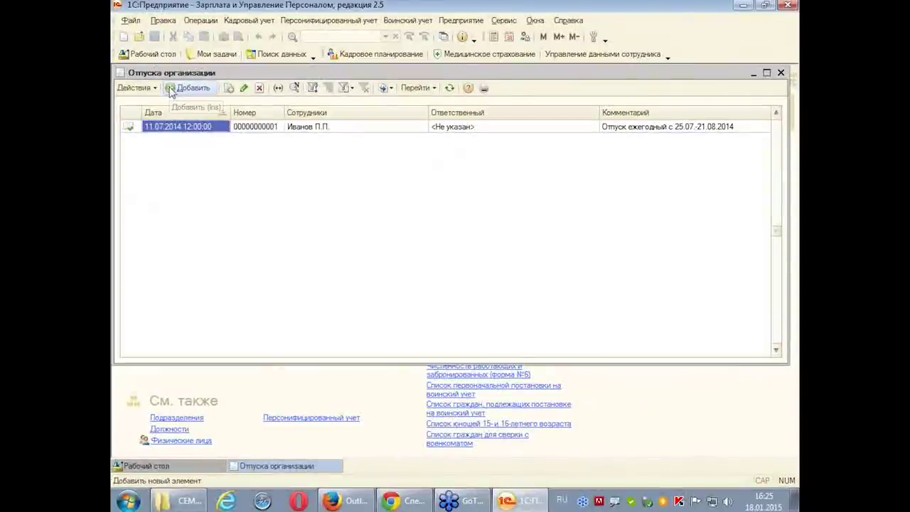
double_click(207, 134)
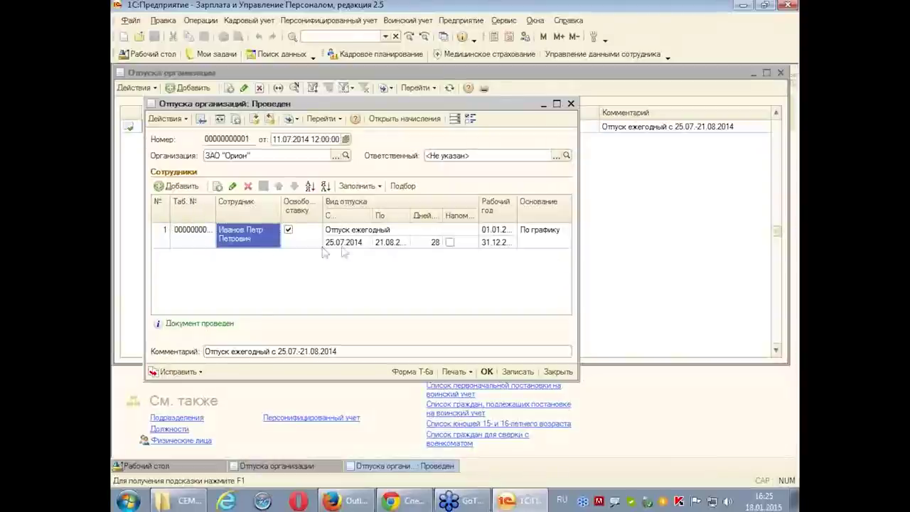
- Refill the leave document's Сотрудники table from the vacation schedule (По графику отпусков) for the period Июль 2014
click(381, 187)
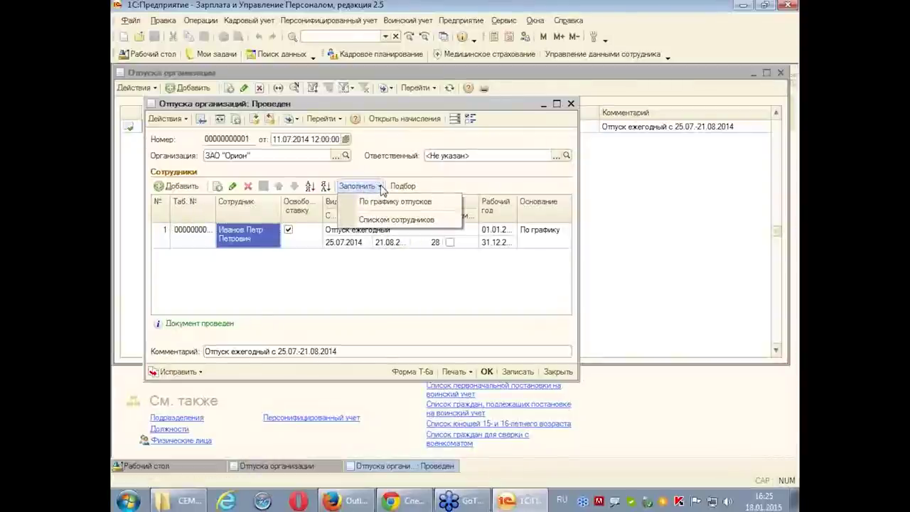
click(179, 188)
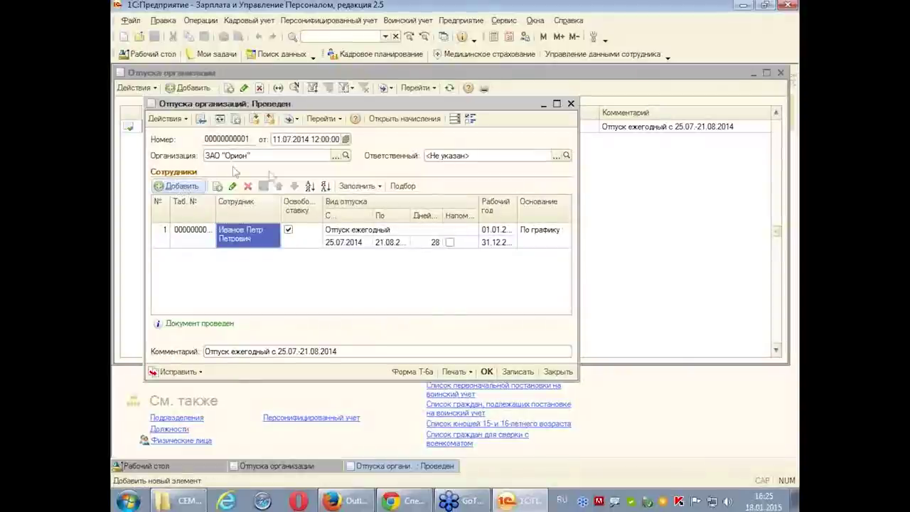
click(380, 186)
click(380, 203)
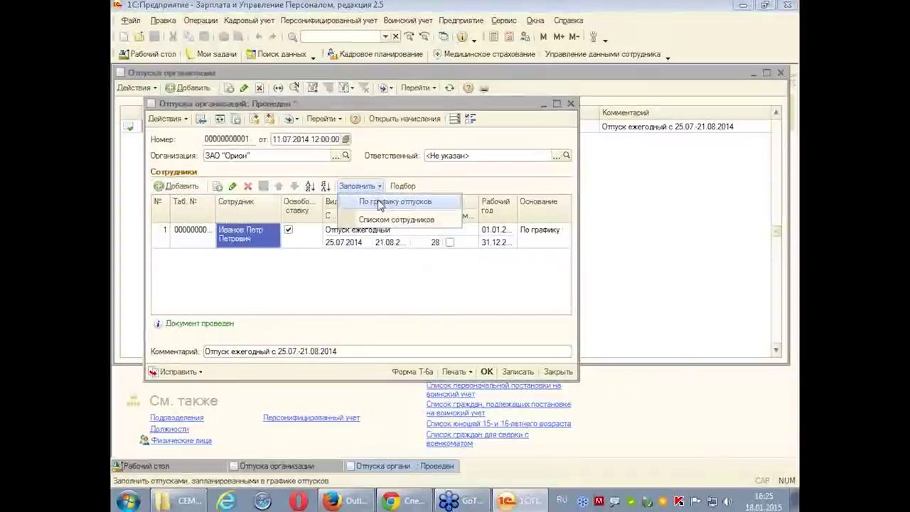
click(418, 313)
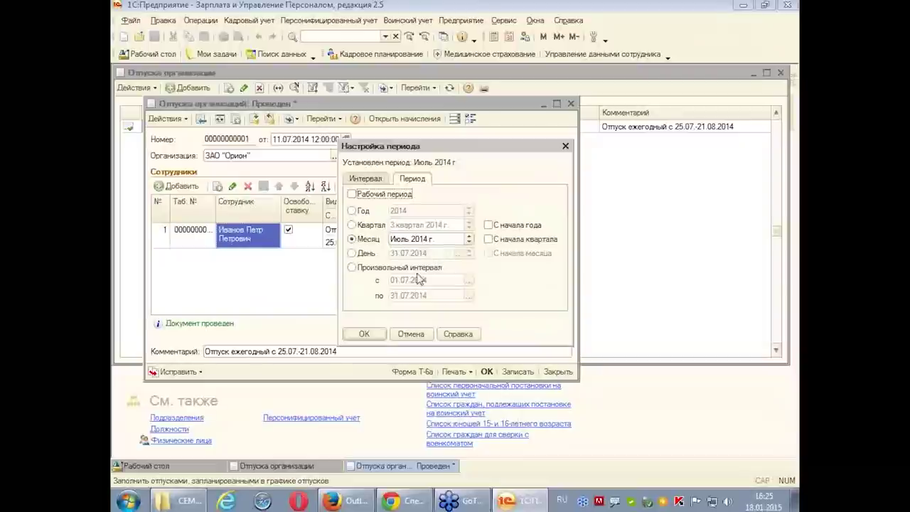
click(364, 335)
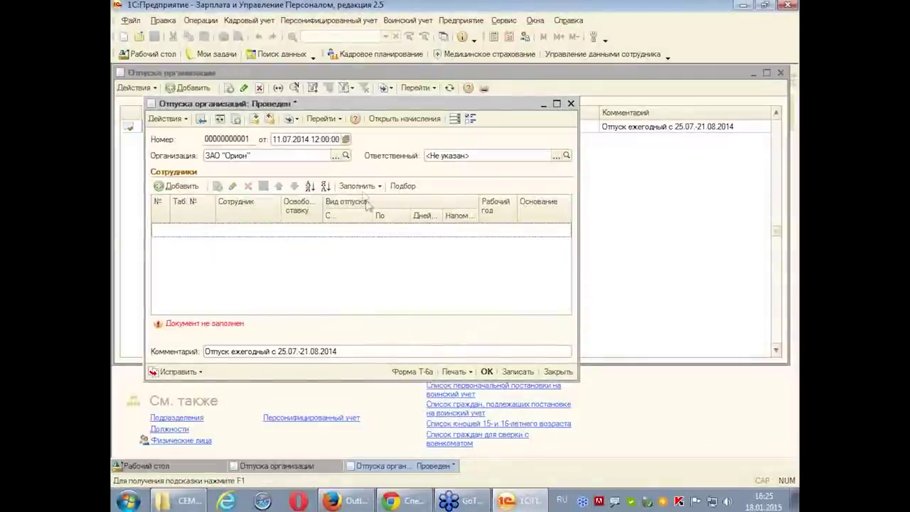
- Add the Главный бухгалтер from Бухгалтерия to the Сотрудники table with an Отпуск ежегодный starting 10.07.2014
click(174, 187)
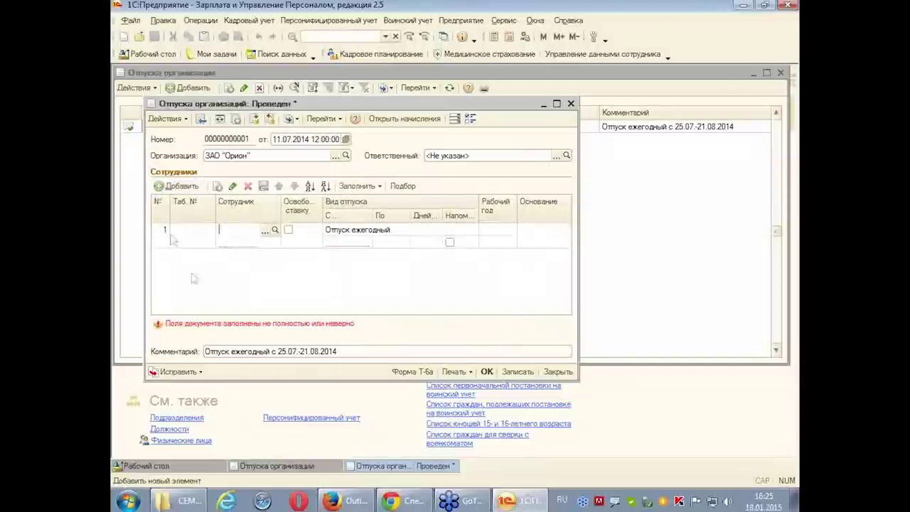
click(266, 234)
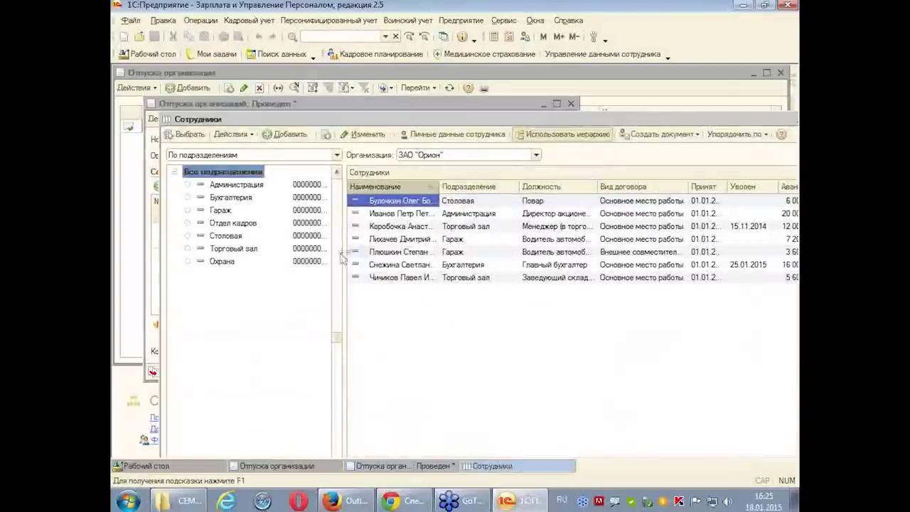
double_click(396, 267)
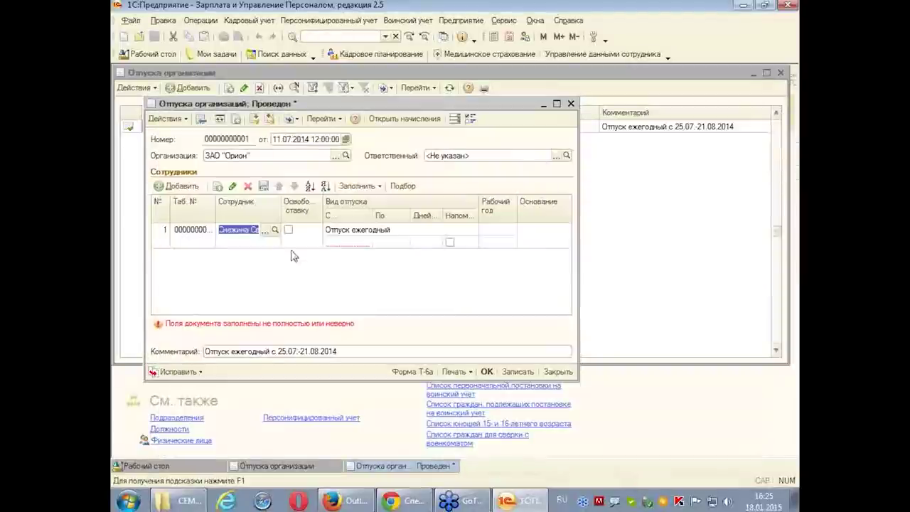
click(348, 247)
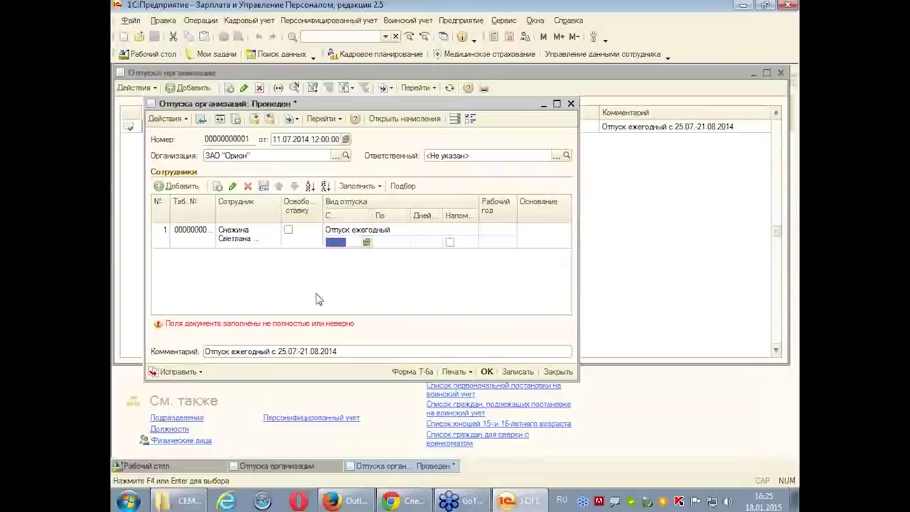
text(1007)
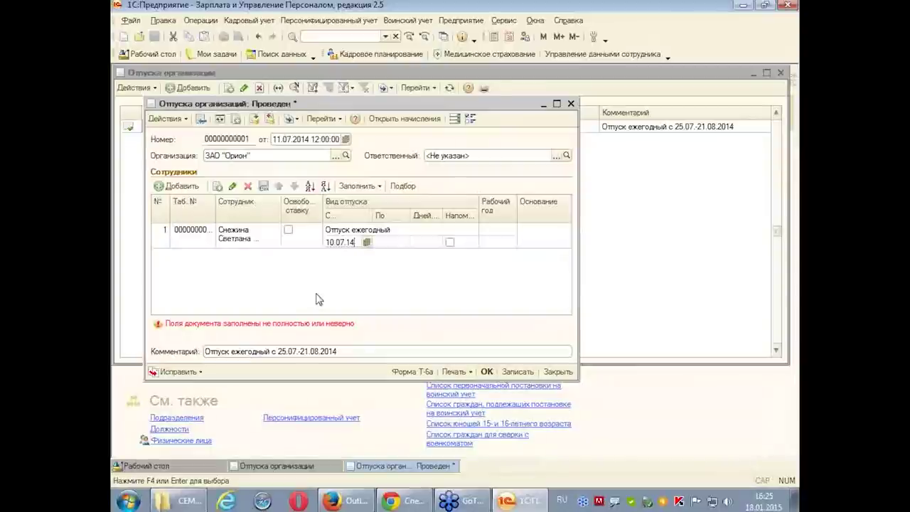
key(Return)
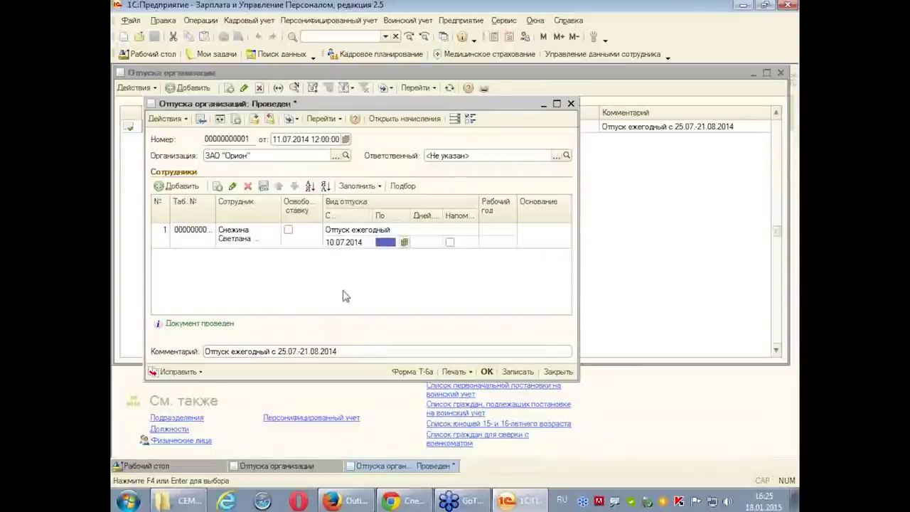